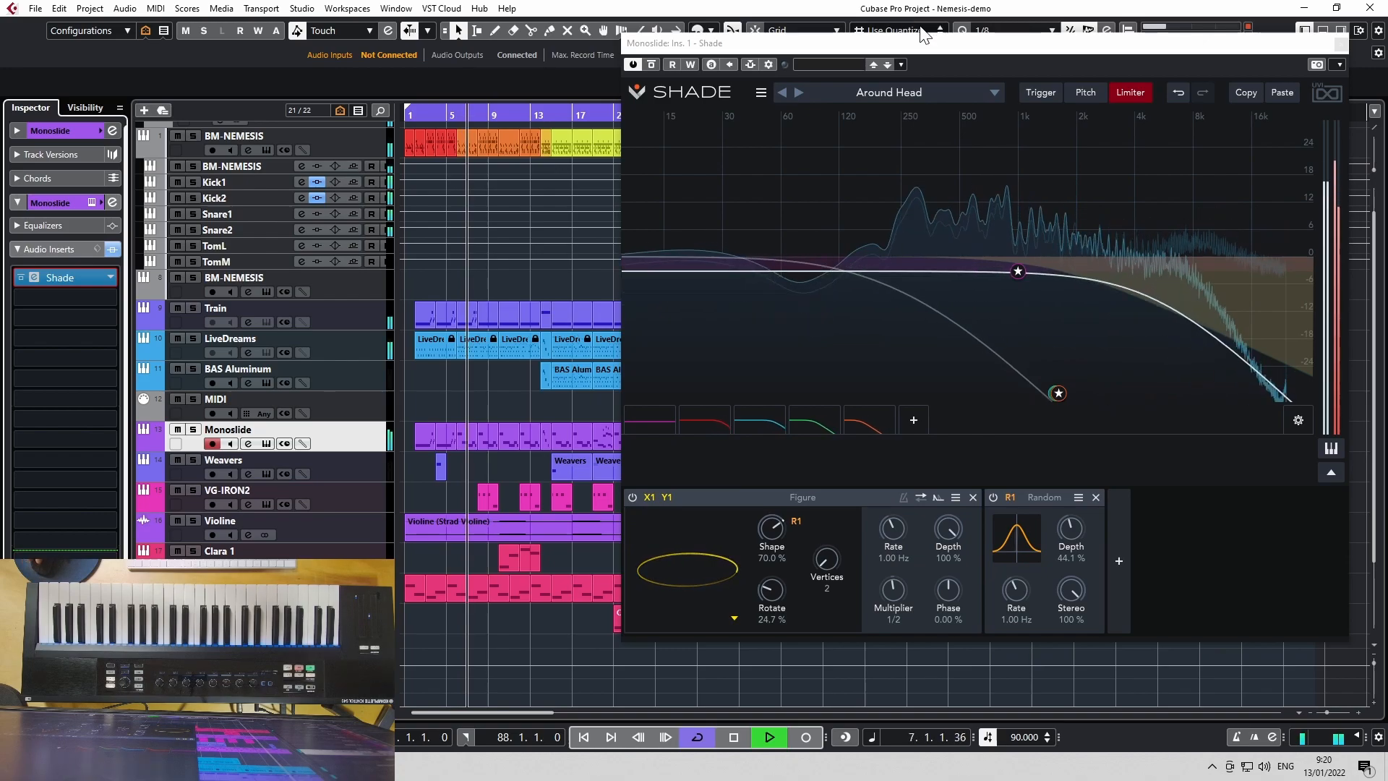
# - Clear the Around Head preset from Shade to start with an empty filter graph
pyautogui.click(887, 46)
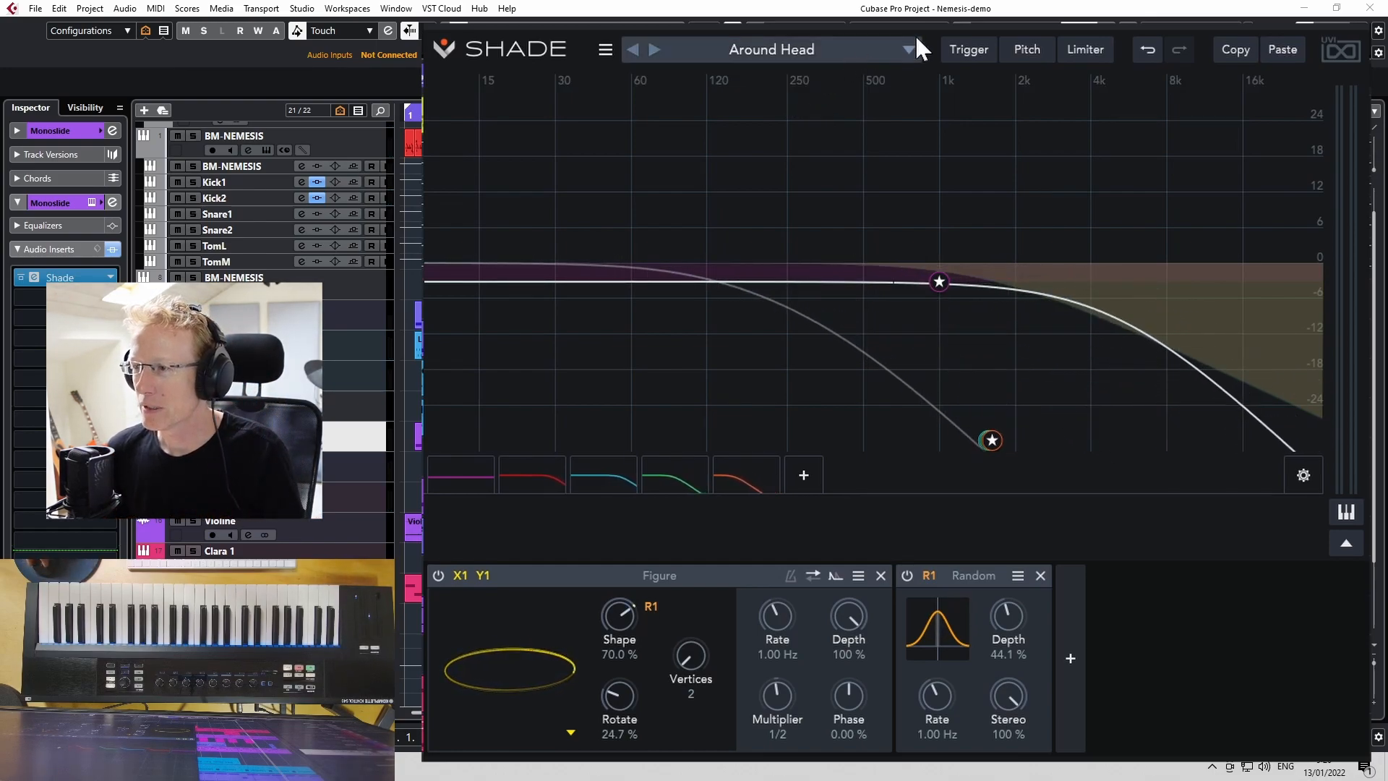
pyautogui.click(605, 50)
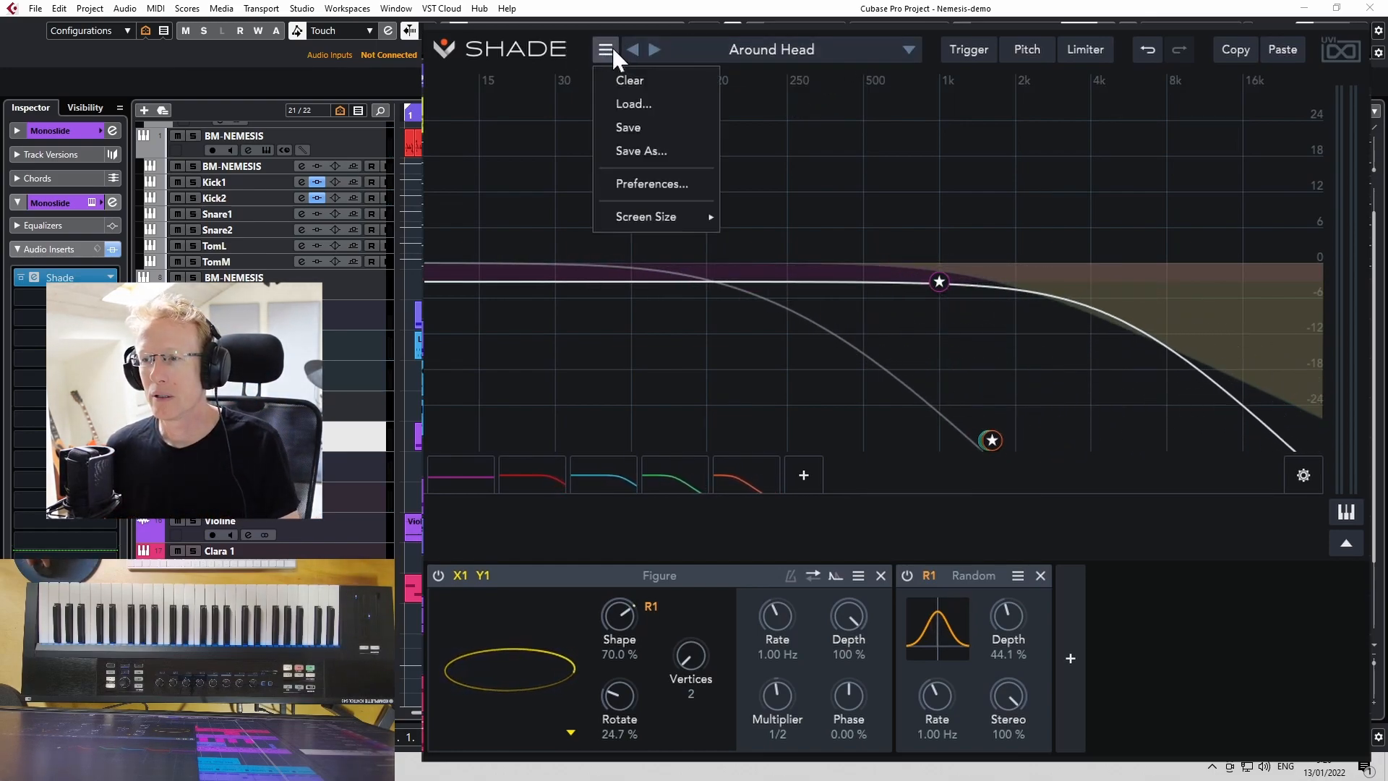
pyautogui.click(629, 83)
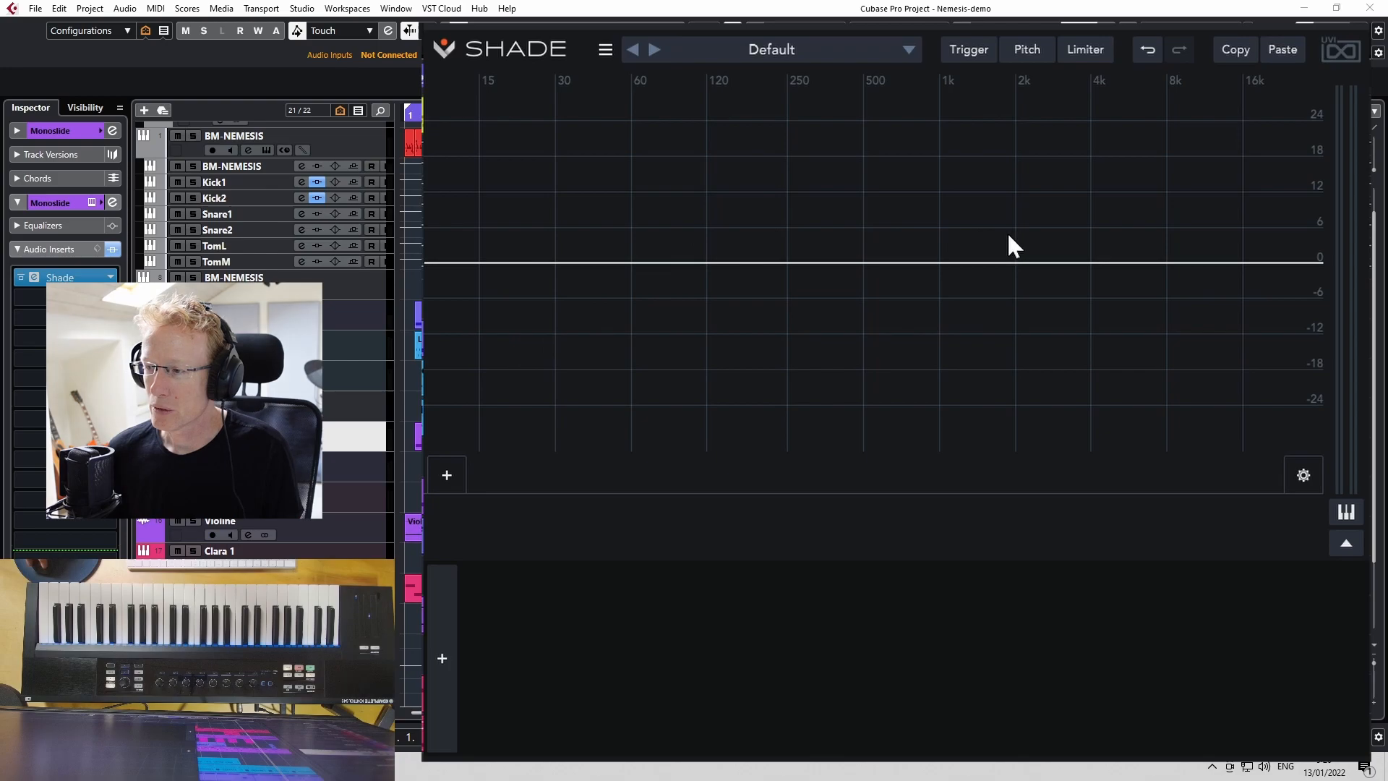
# - Add a Low Pass Resonant band at about 1.96 kHz and a Peak band at about 100 Hz with about 18.4 dB gain
pyautogui.moveTo(1025, 264); pyautogui.dragTo(1012, 157)
pyautogui.rightClick(1014, 158)
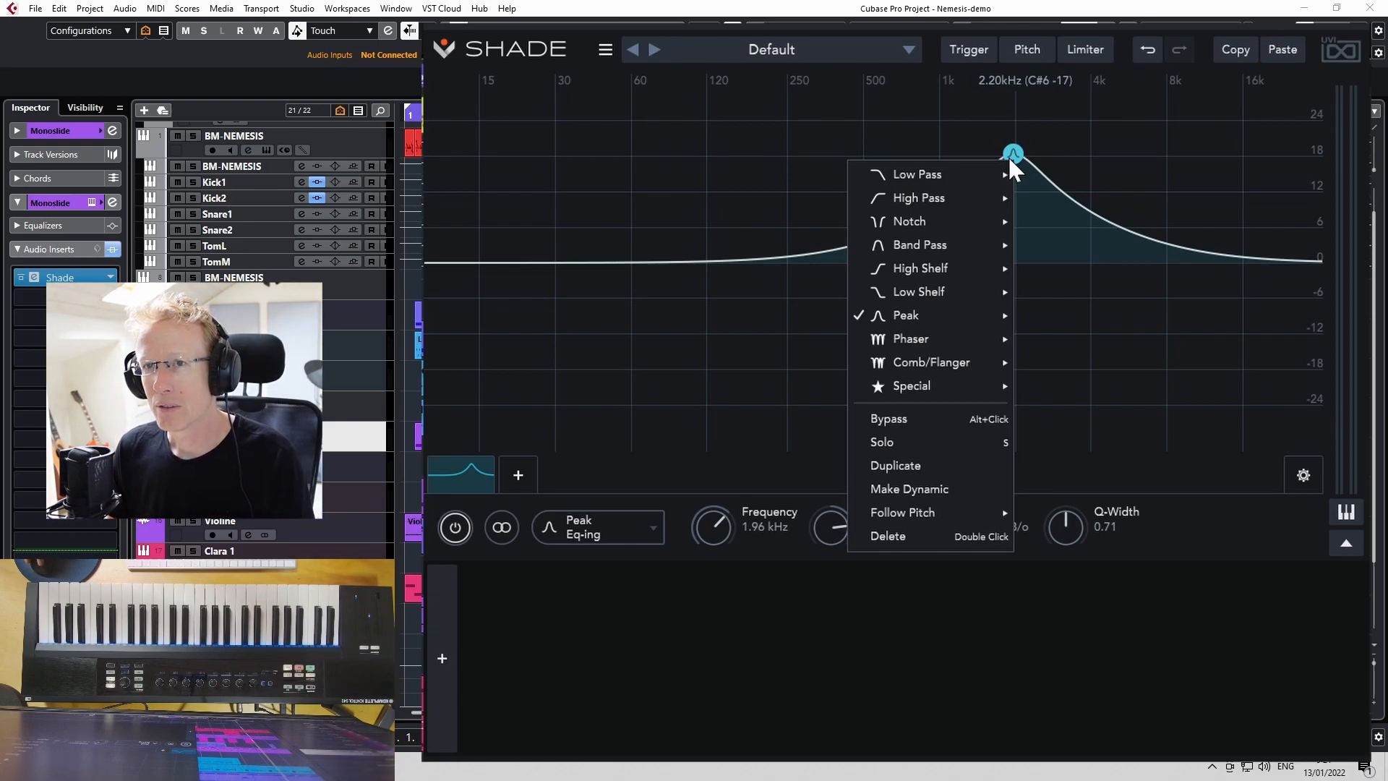
pyautogui.moveTo(940, 183)
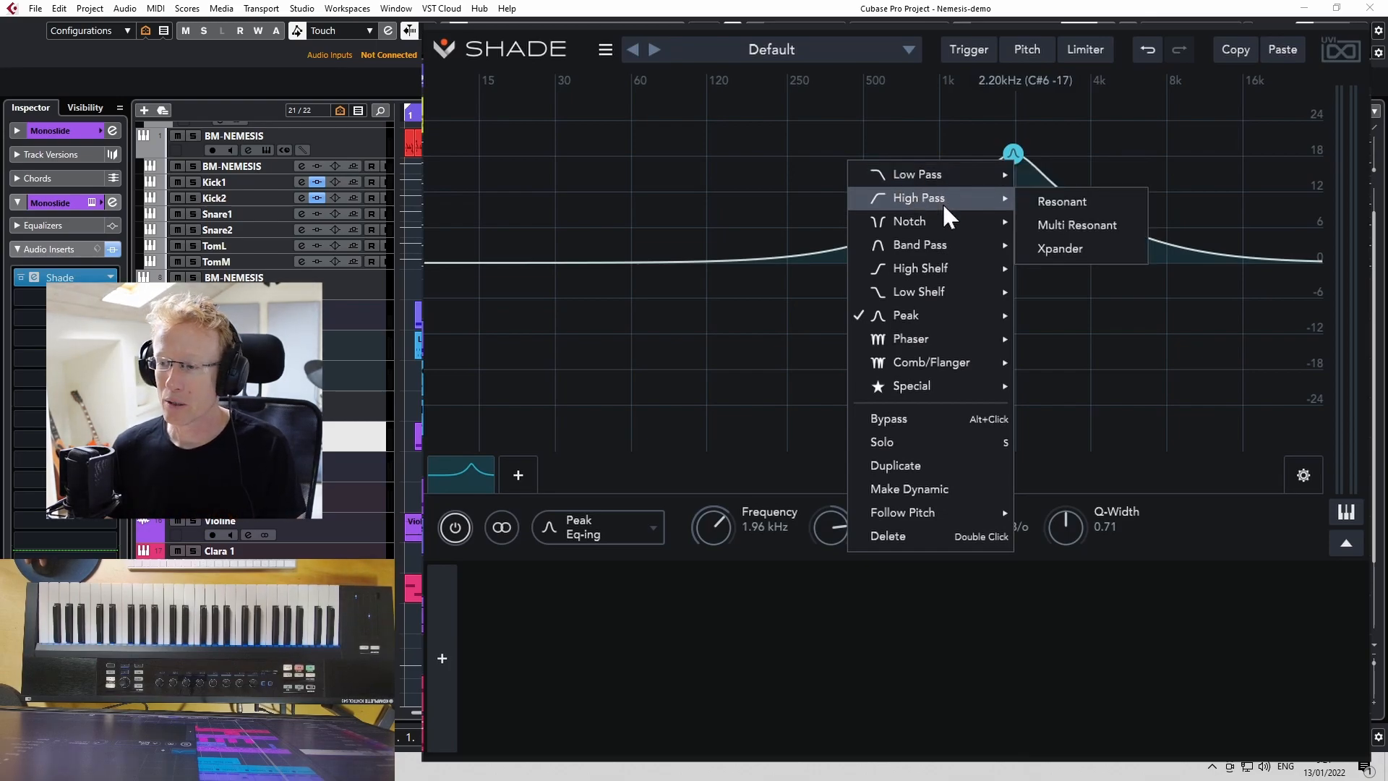
pyautogui.moveTo(948, 334)
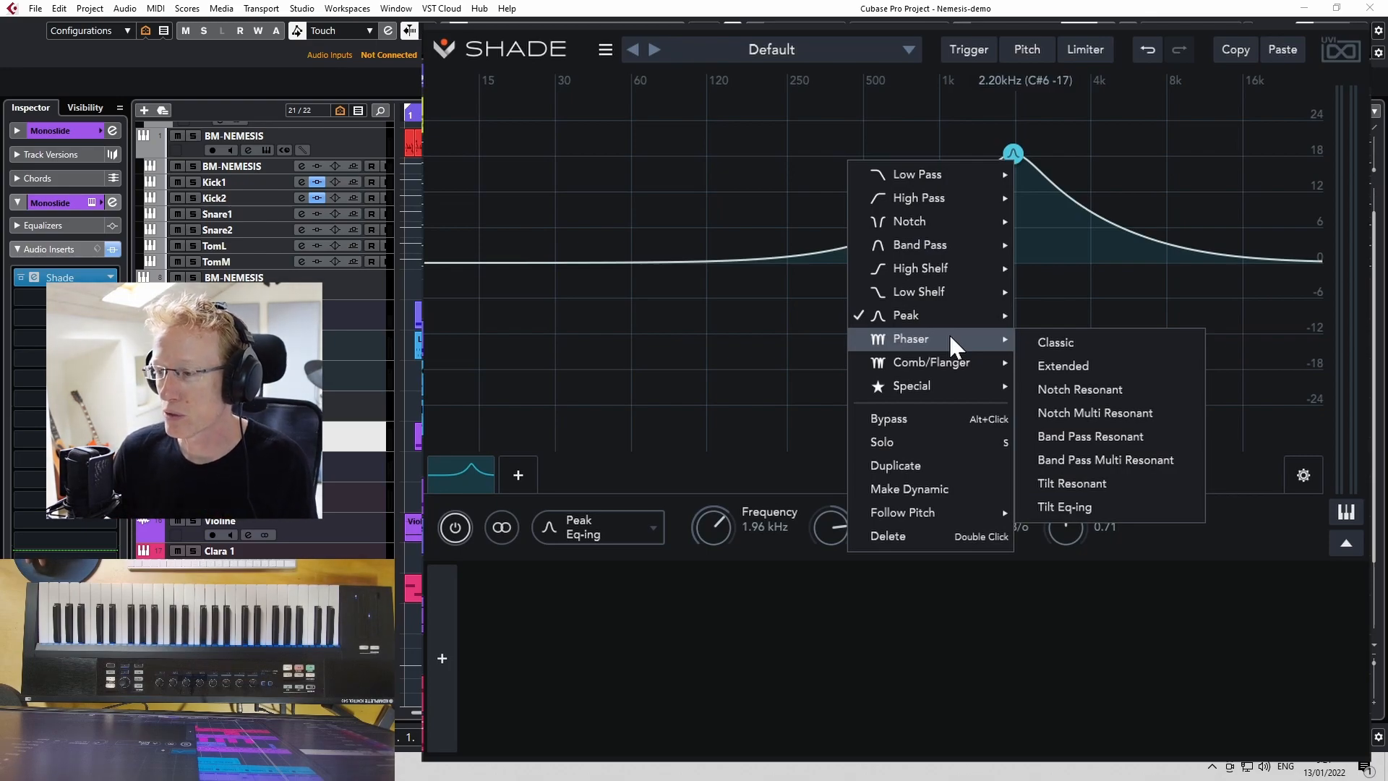
pyautogui.moveTo(956, 377)
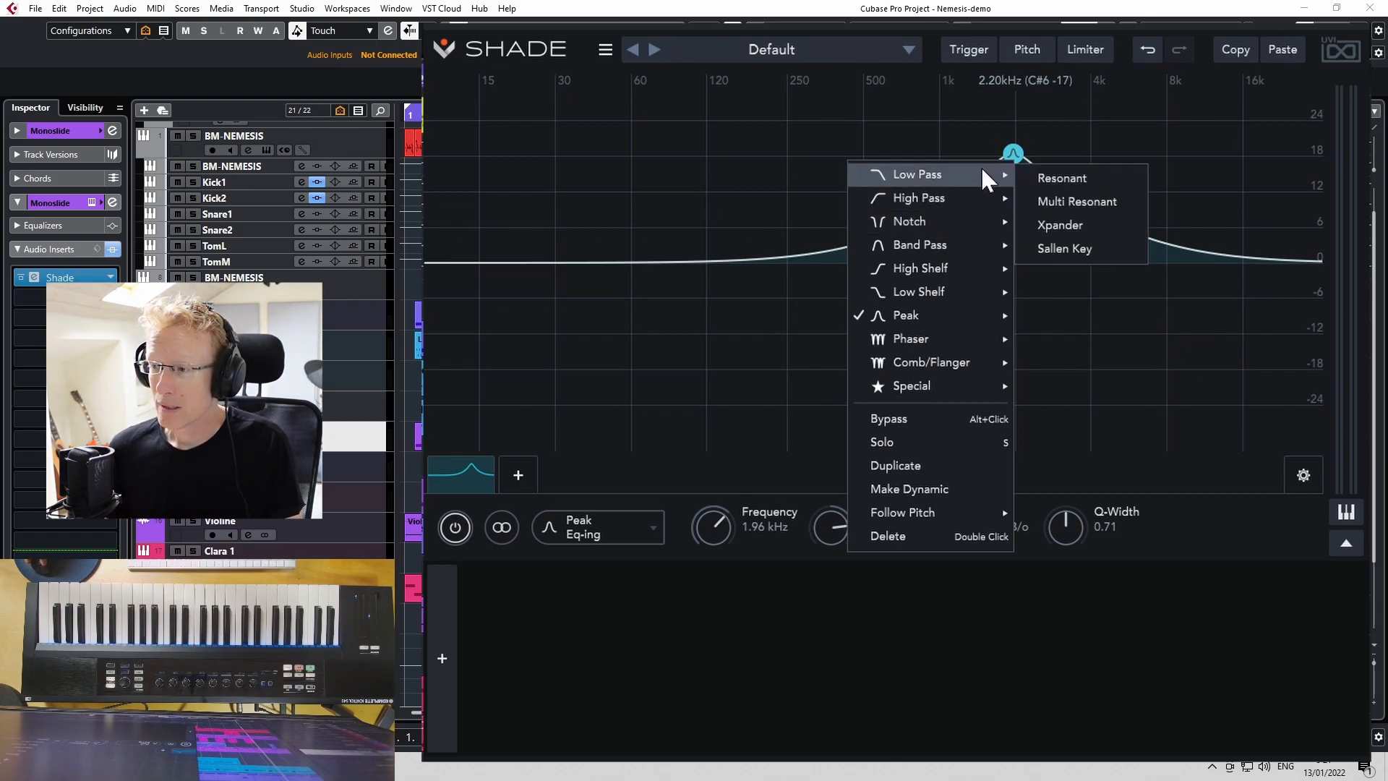
pyautogui.click(1054, 179)
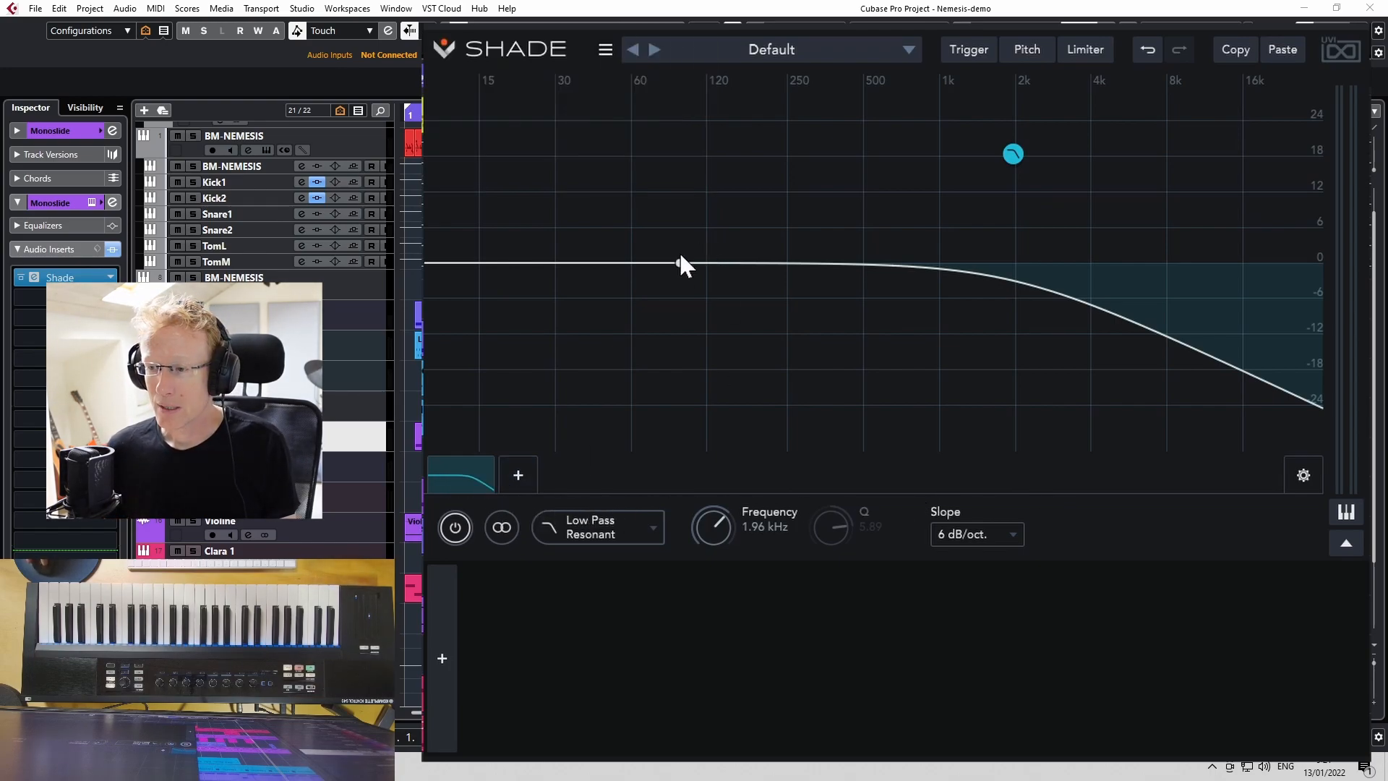
pyautogui.moveTo(672, 263); pyautogui.dragTo(686, 153)
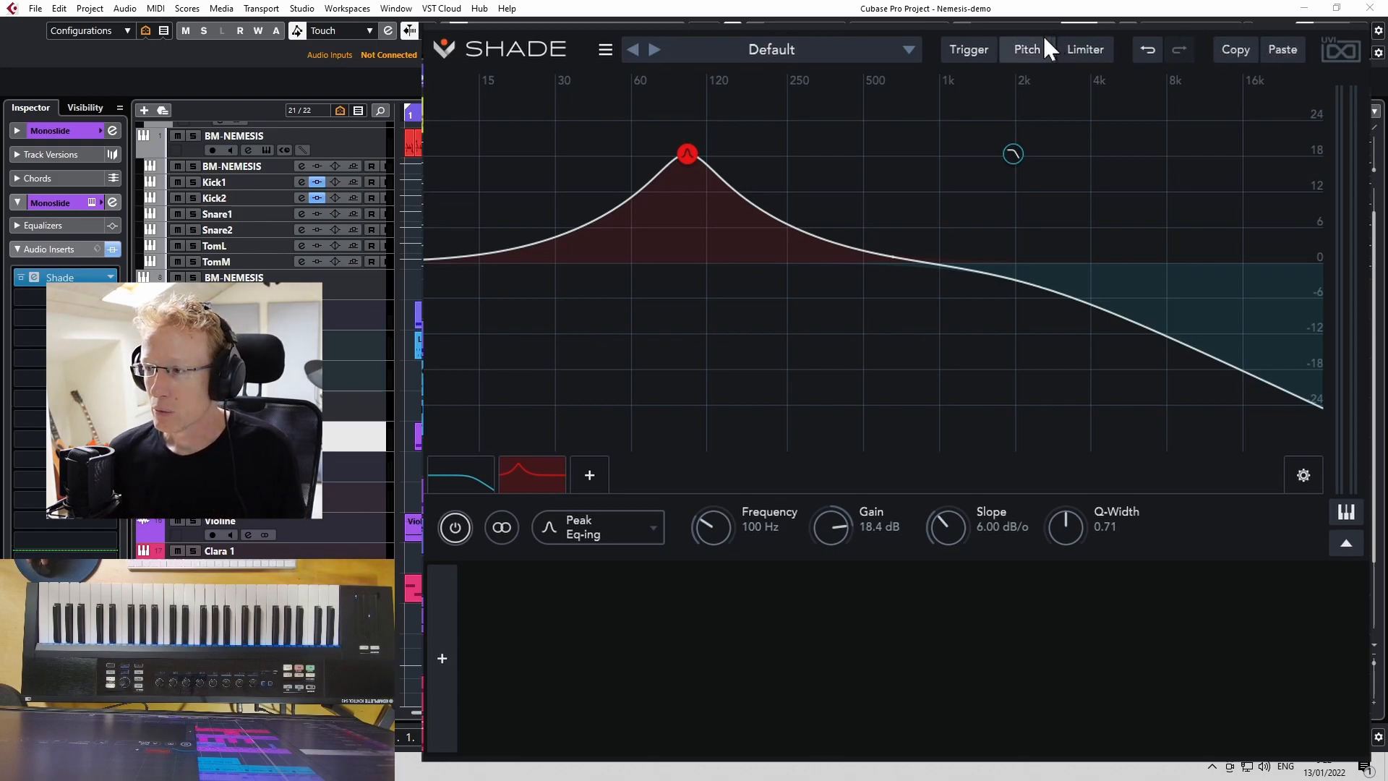
# - Examine the trigger and pitch source options, trying MIDI as the pitch source and returning it to Audio
pyautogui.click(974, 50)
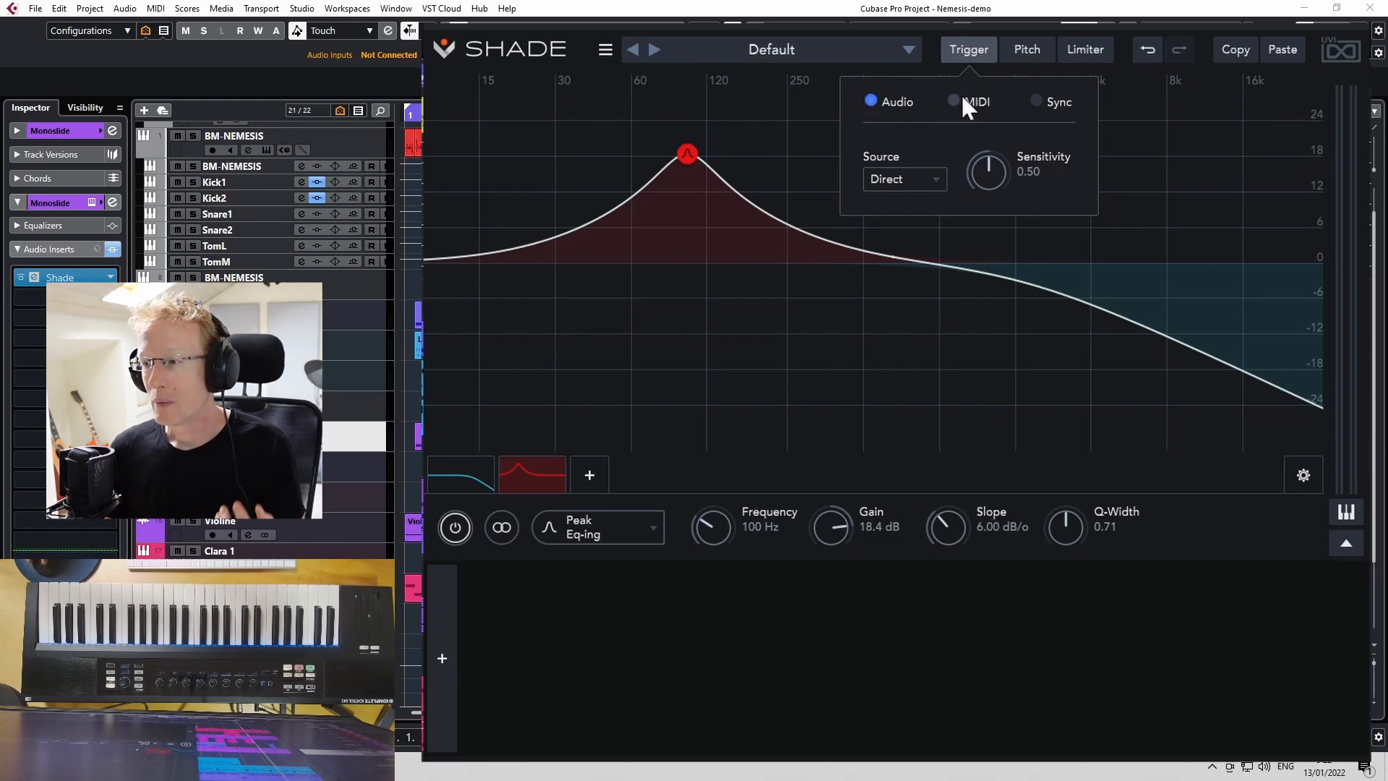
pyautogui.moveTo(964, 100)
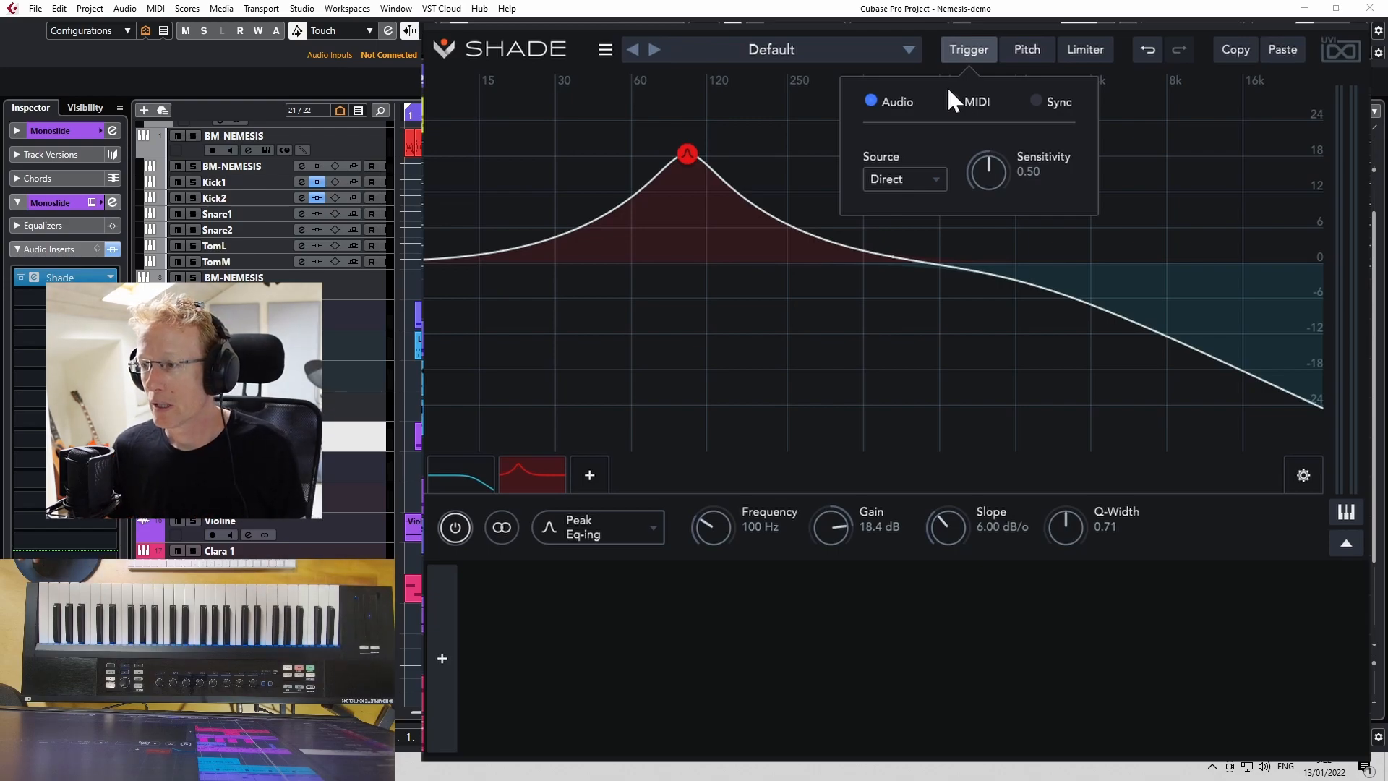
pyautogui.click(1033, 44)
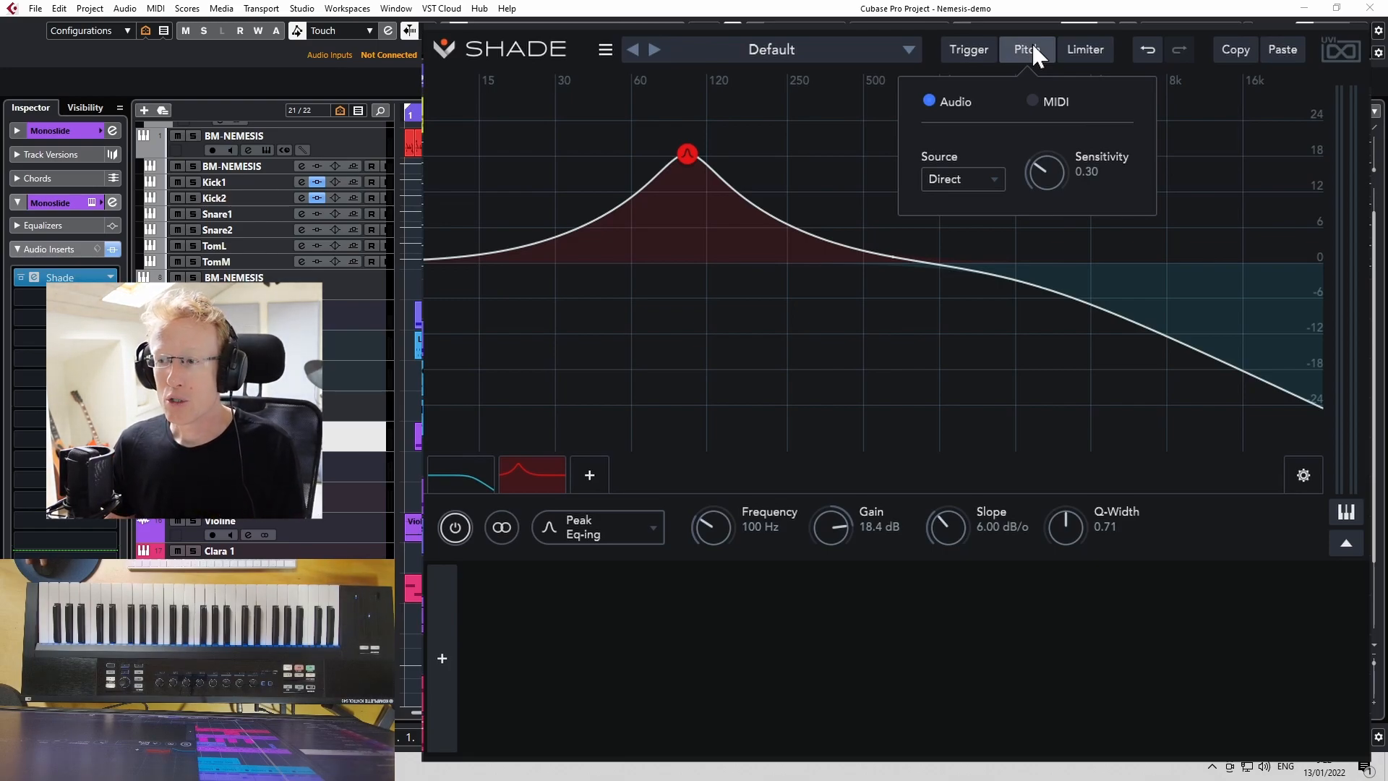
pyautogui.click(1031, 103)
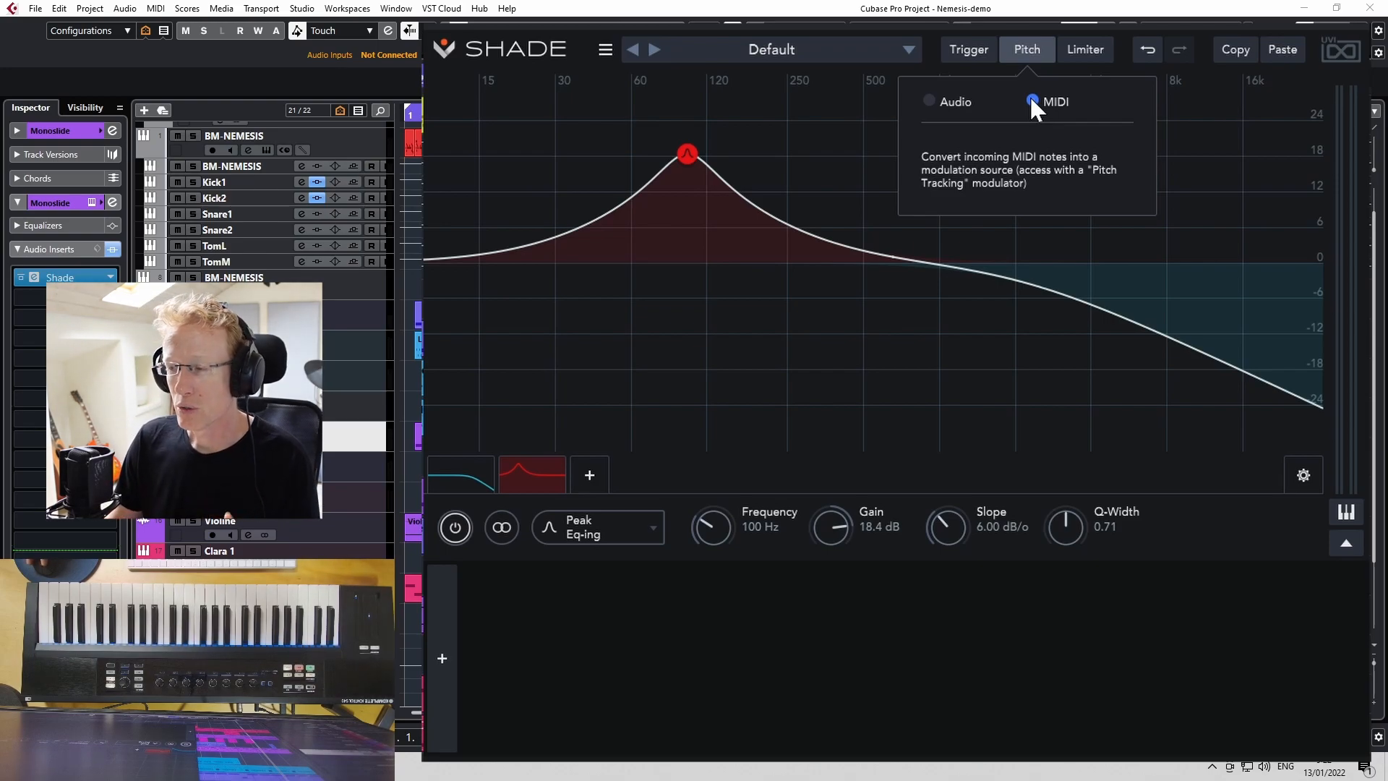
pyautogui.click(1086, 51)
pyautogui.click(981, 50)
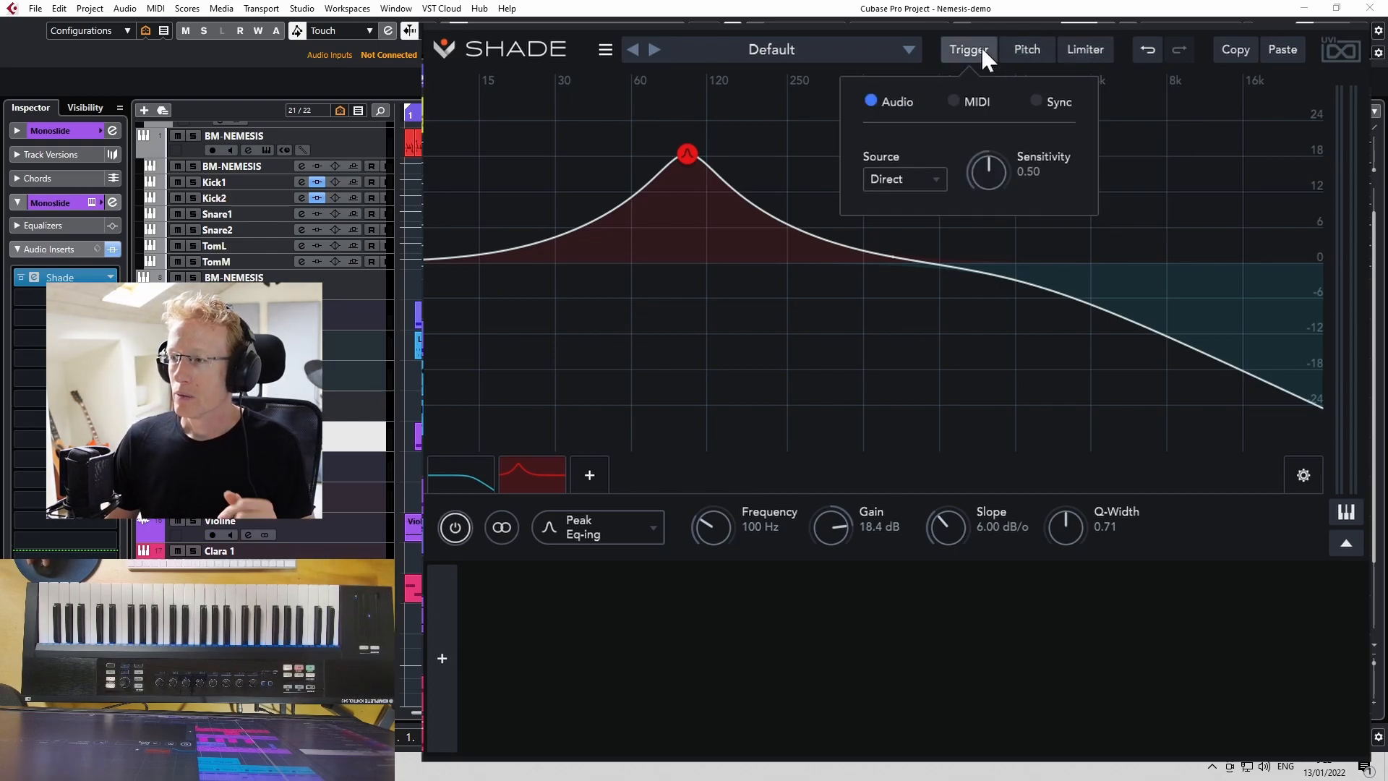
pyautogui.click(1035, 52)
pyautogui.click(929, 101)
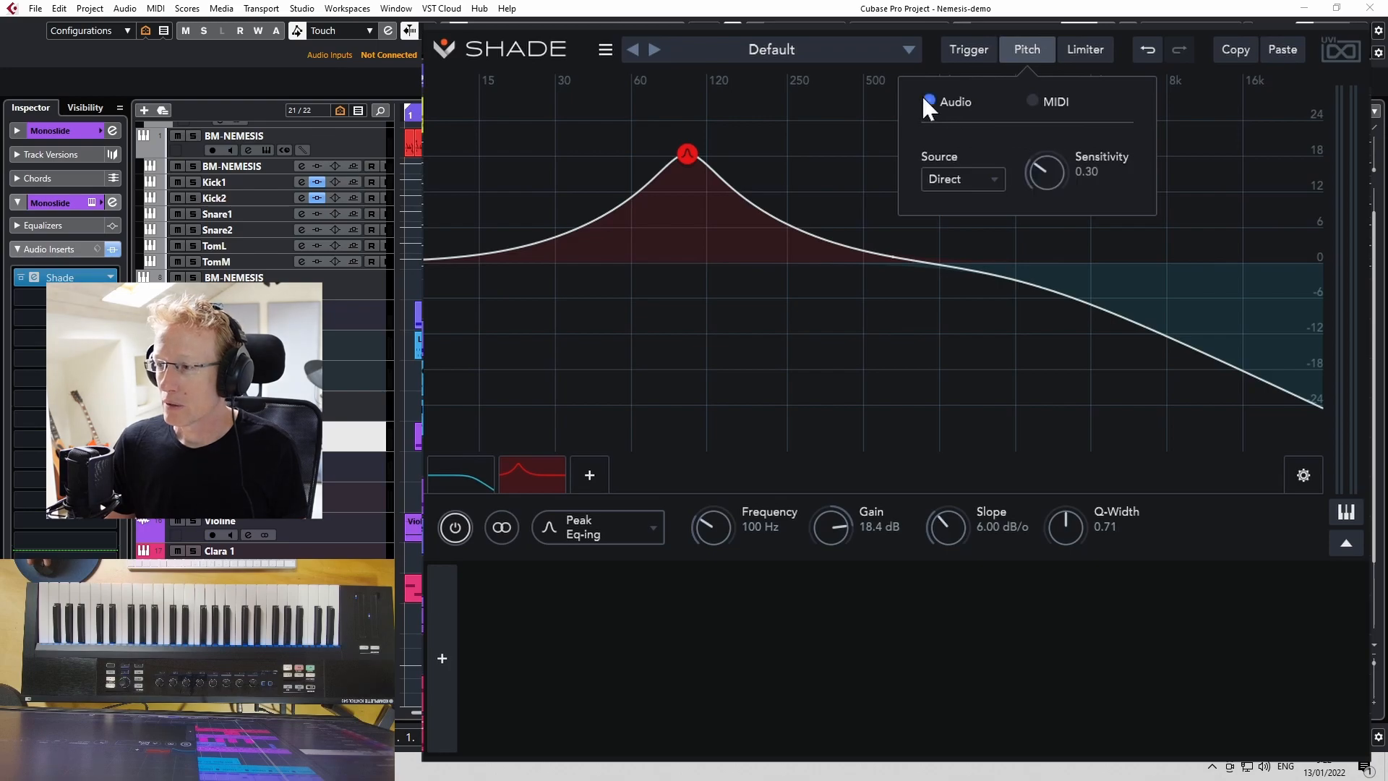
pyautogui.click(1014, 39)
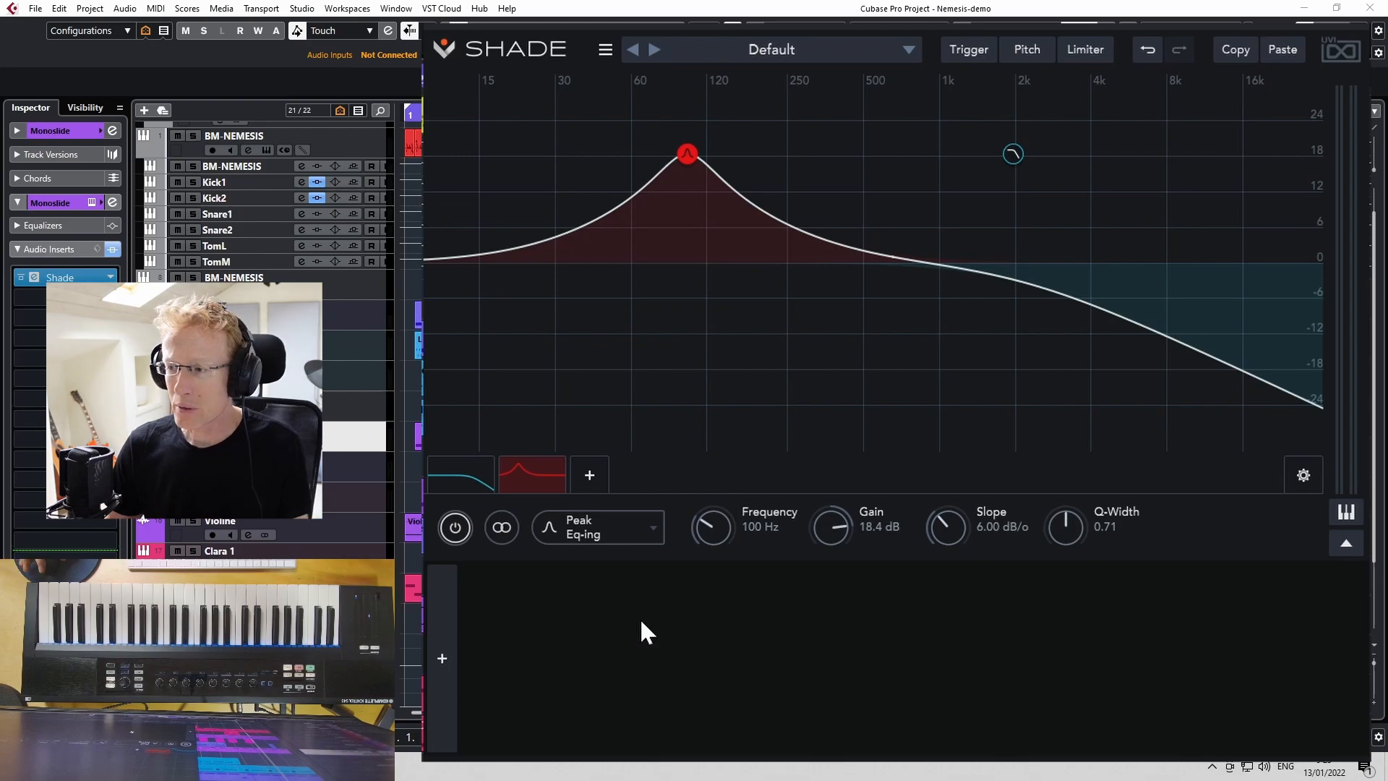
# - Change the low-pass band to a Resonant Notch and move it to about 1.79 kHz
pyautogui.moveTo(1013, 154); pyautogui.dragTo(1035, 185)
pyautogui.rightClick(1035, 184)
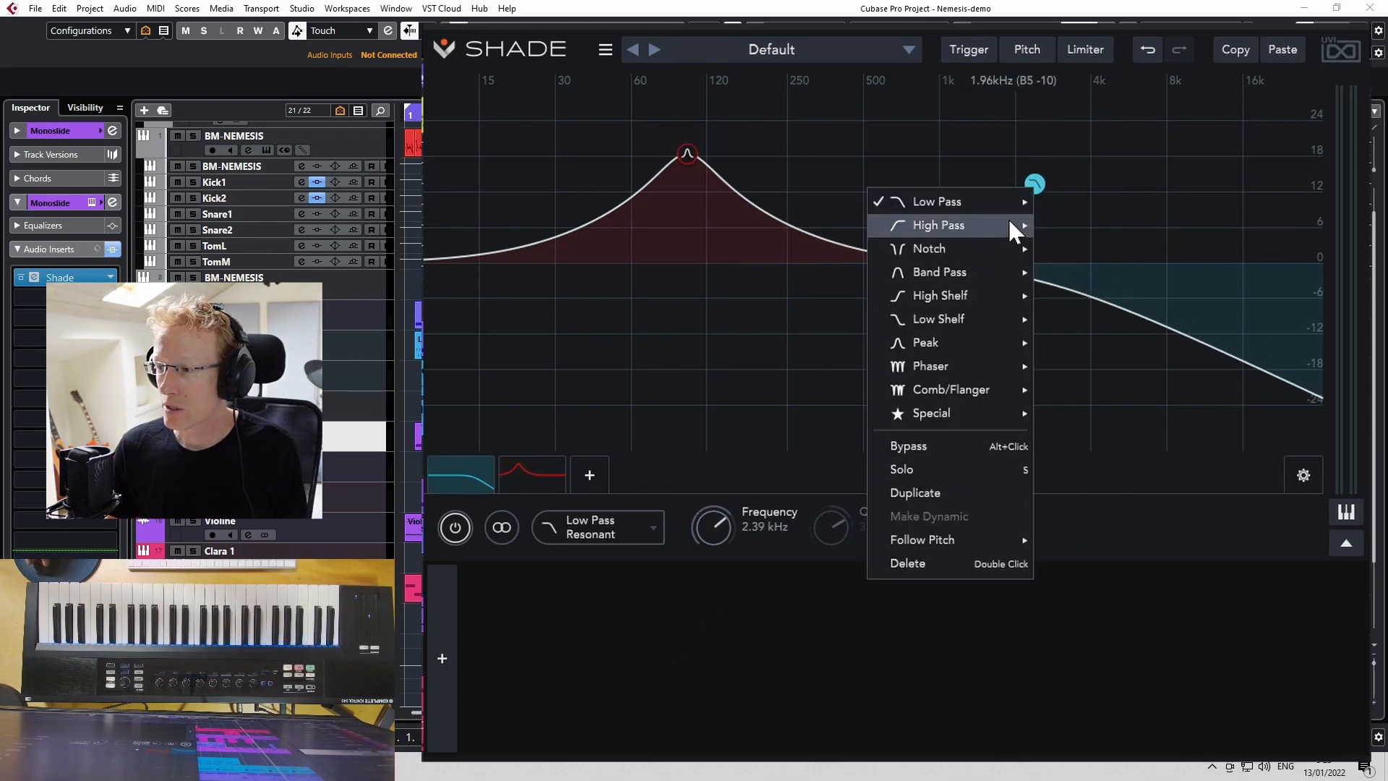
pyautogui.moveTo(991, 244)
pyautogui.click(1051, 251)
pyautogui.moveTo(1036, 186); pyautogui.dragTo(1006, 174)
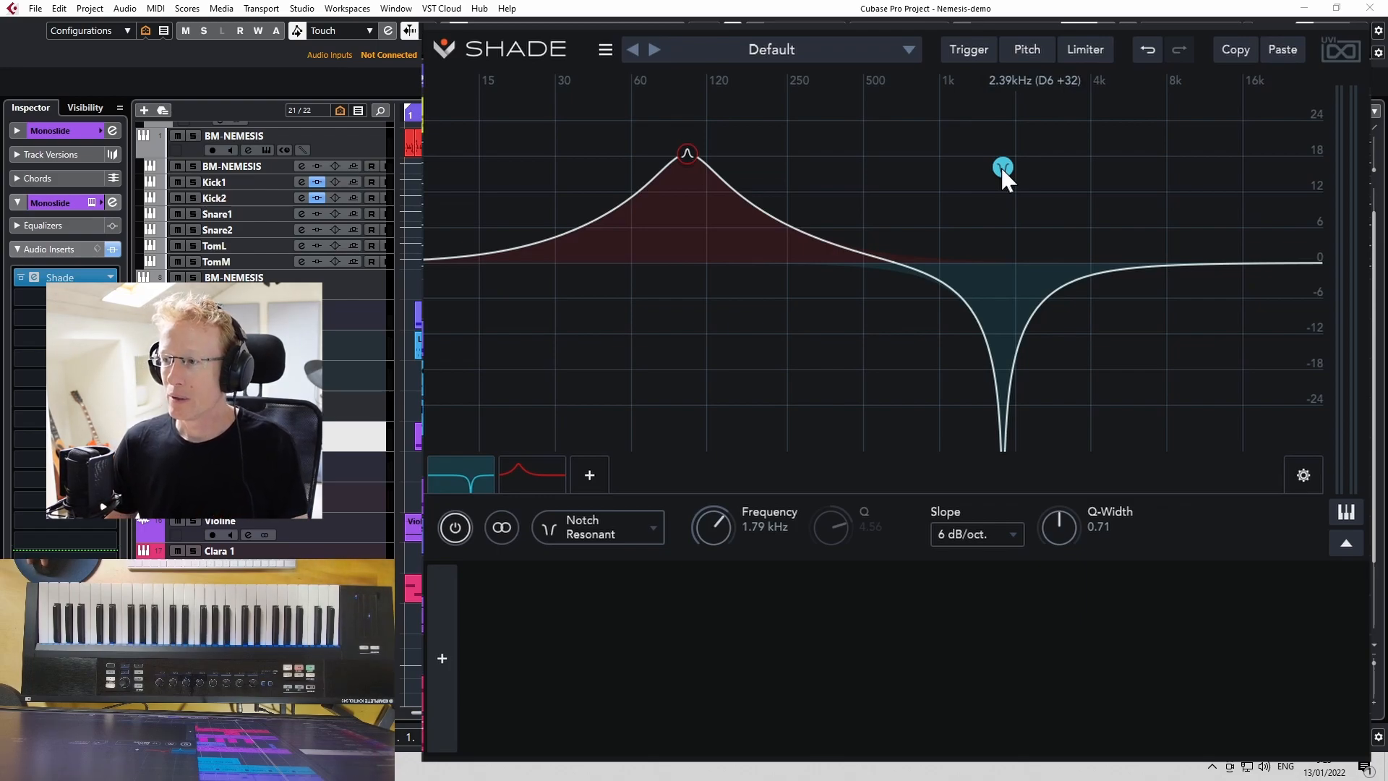
# - Clear all existing bands and add a single Low Pass Resonant band at about 2.09 kHz
pyautogui.click(606, 49)
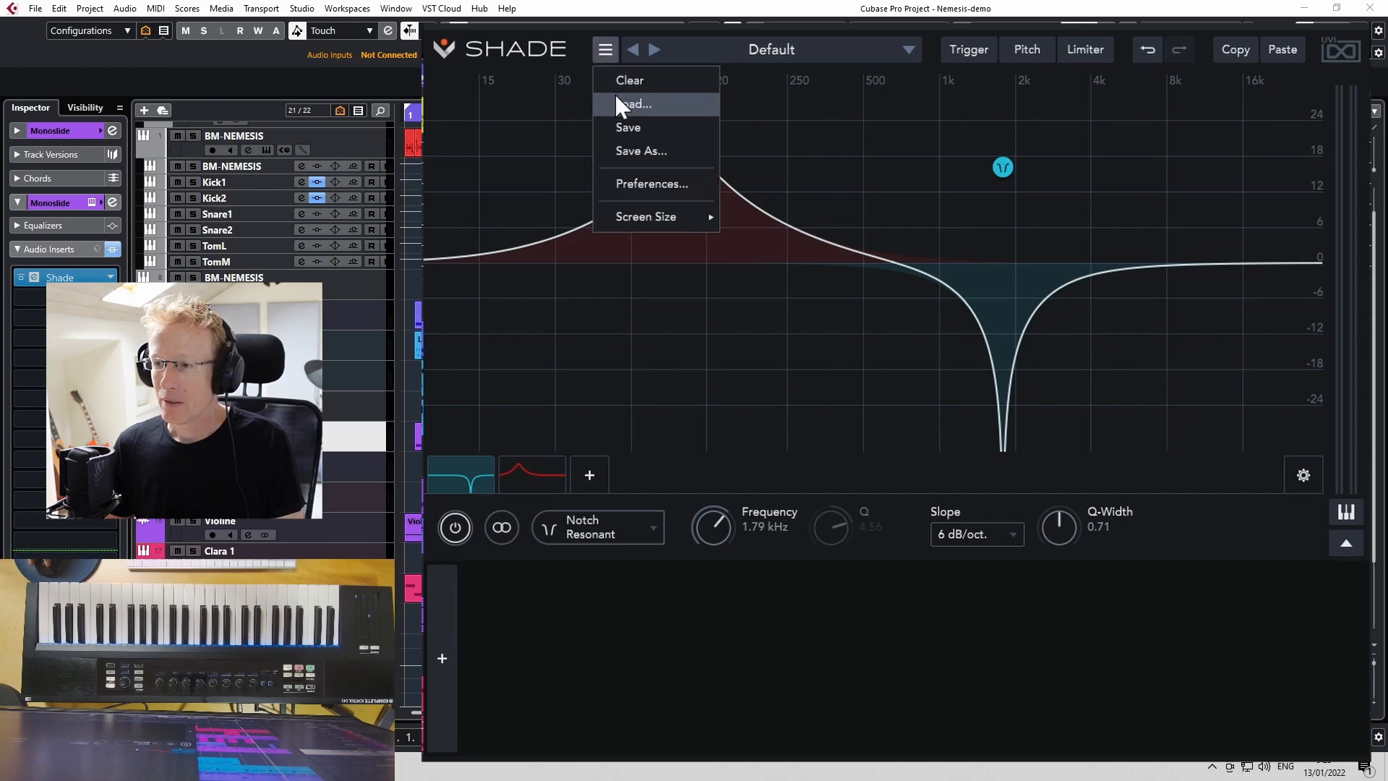
pyautogui.click(639, 80)
pyautogui.moveTo(930, 262); pyautogui.dragTo(1019, 176)
pyautogui.rightClick(1019, 175)
pyautogui.moveTo(1005, 191)
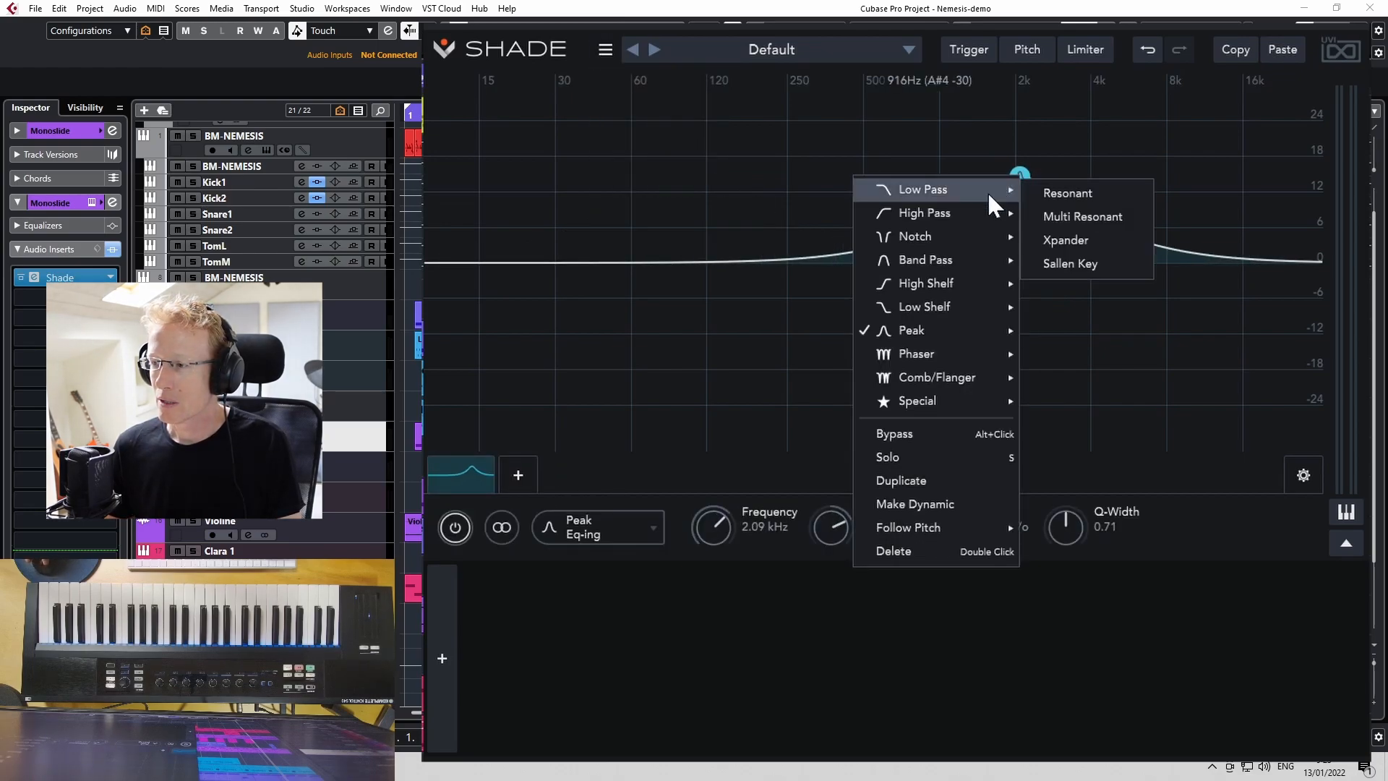
pyautogui.click(1061, 191)
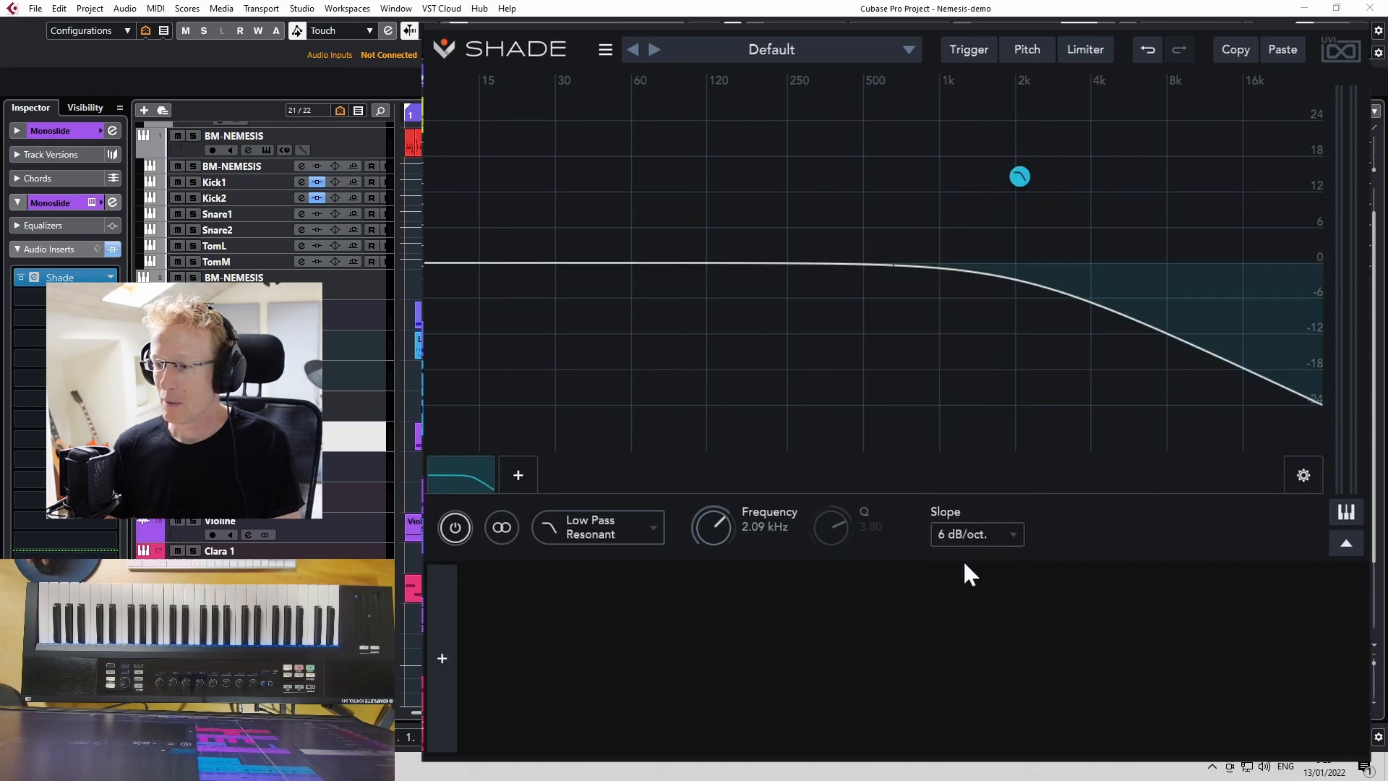
# - Set the low-pass slope to 24 dB/oct. and adjust the band to about 2.12 kHz with a Q of about 1.49
pyautogui.click(956, 538)
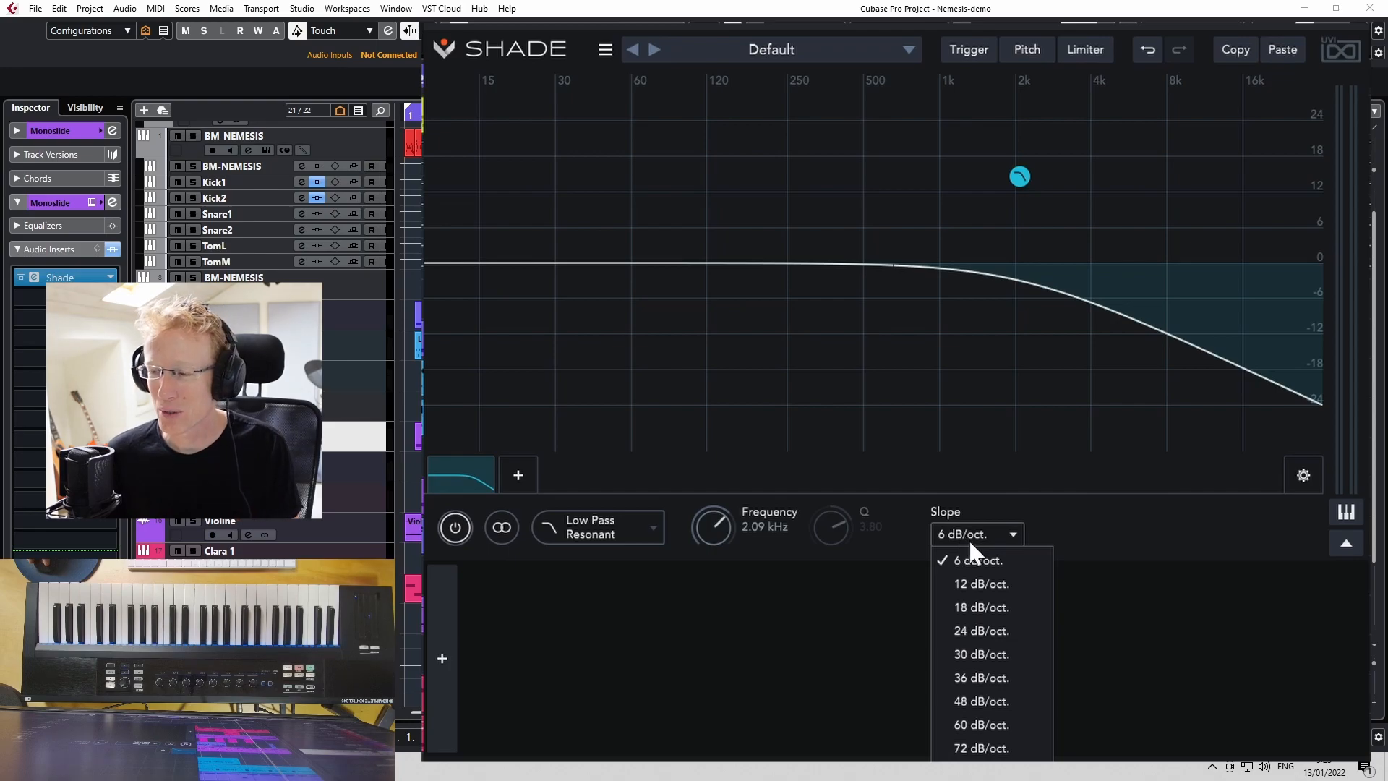
pyautogui.click(996, 632)
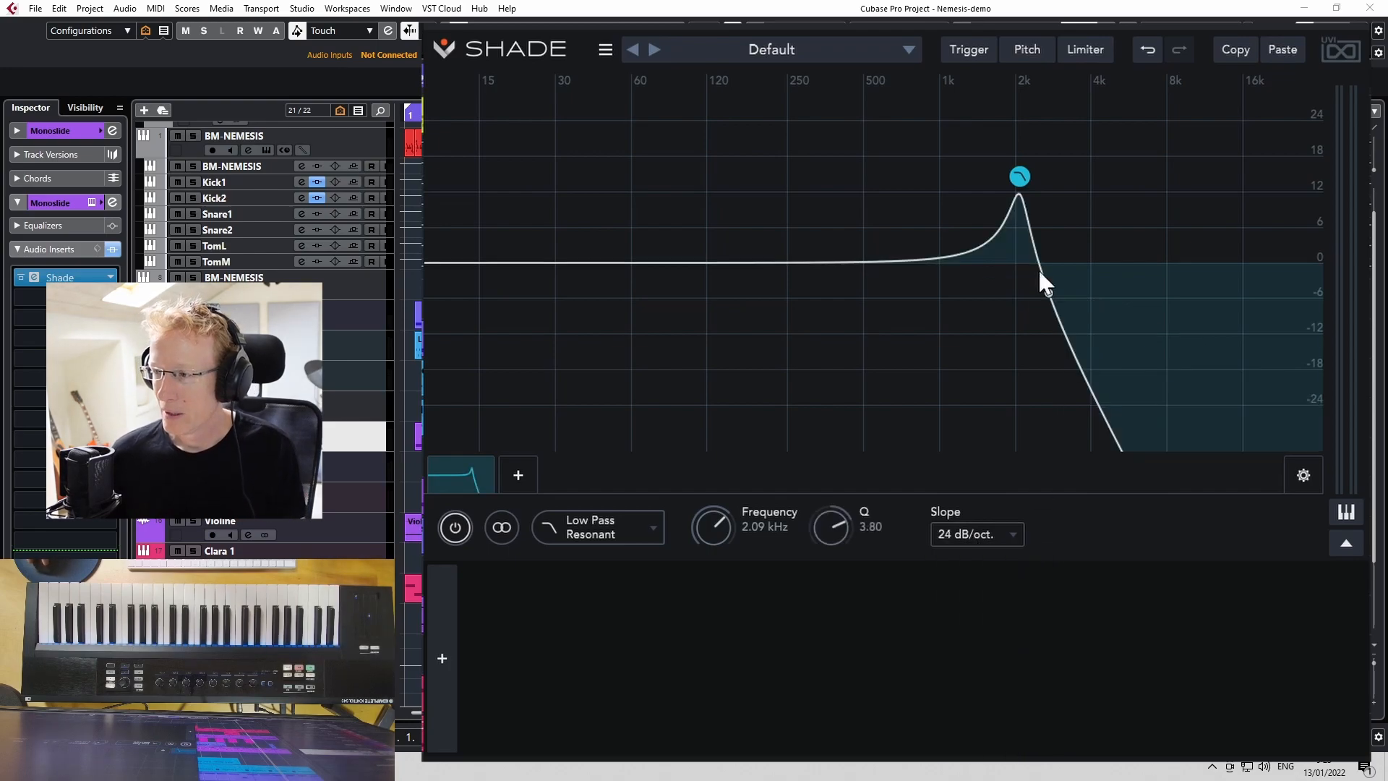
pyautogui.moveTo(1021, 181); pyautogui.dragTo(1032, 217)
pyautogui.moveTo(834, 526)
pyautogui.mouseDown()
pyautogui.moveTo(829, 491)
pyautogui.moveTo(840, 566)
pyautogui.moveTo(838, 546)
pyautogui.mouseUp()
pyautogui.moveTo(740, 535)
pyautogui.mouseDown()
pyautogui.moveTo(722, 589)
pyautogui.moveTo(717, 526)
pyautogui.mouseUp()
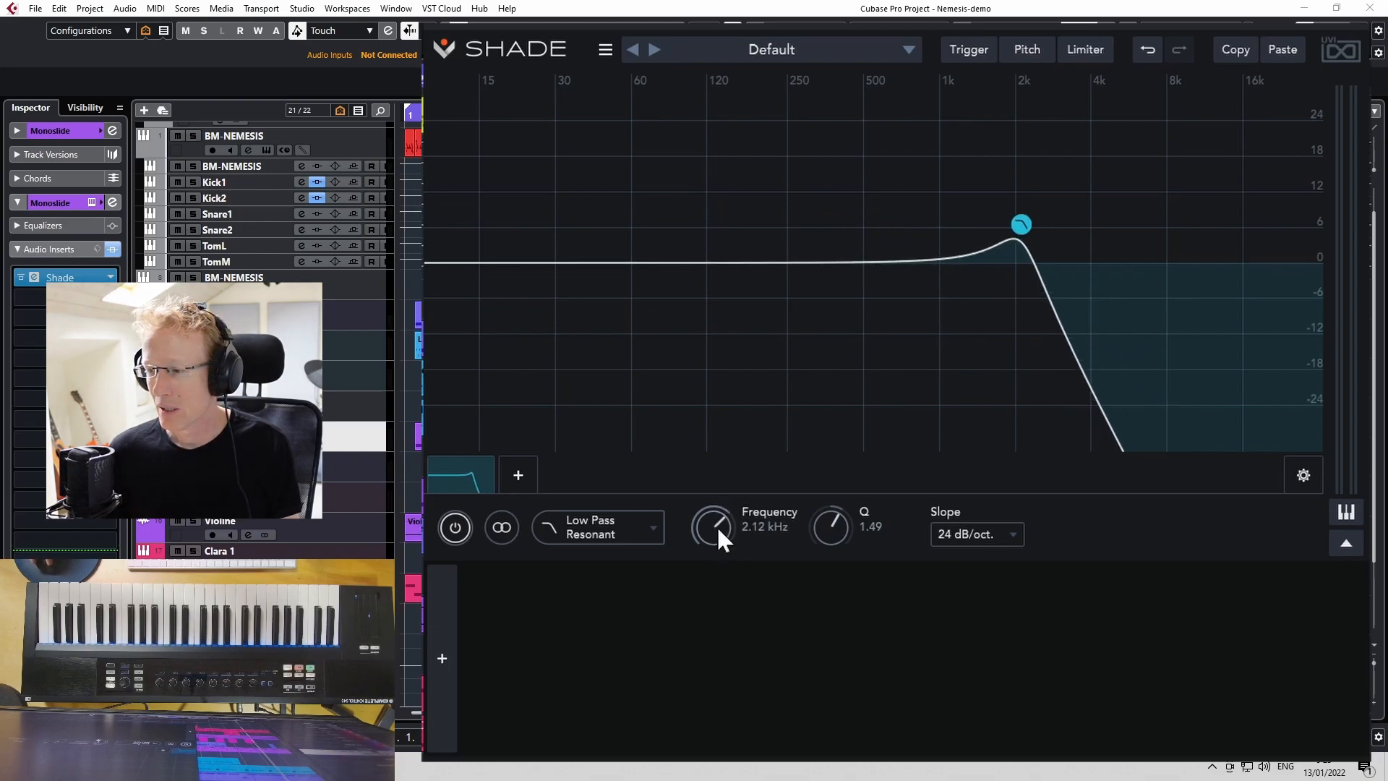
# - Try a 30 dB/oct. slope on the low-pass band and settle on 18 dB/oct
pyautogui.click(957, 527)
pyautogui.click(969, 651)
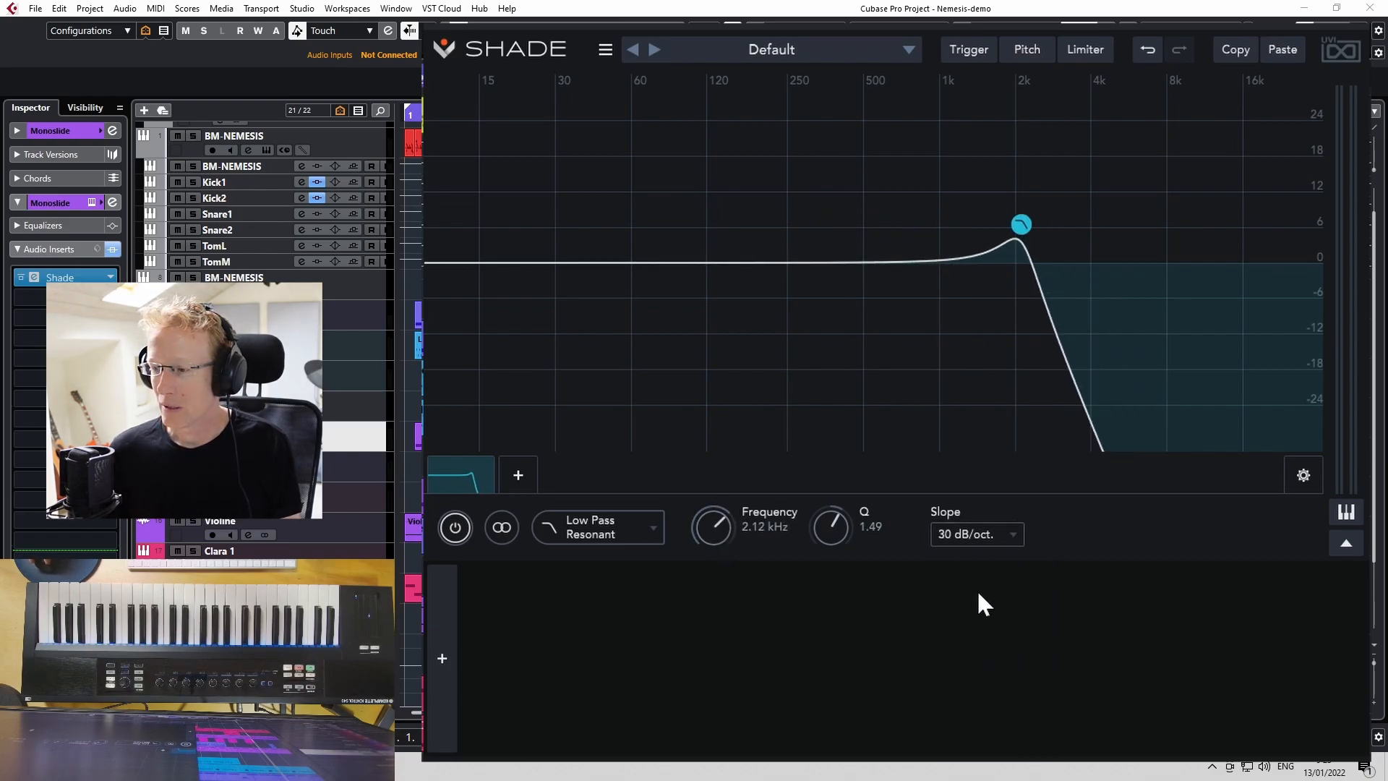
pyautogui.click(962, 523)
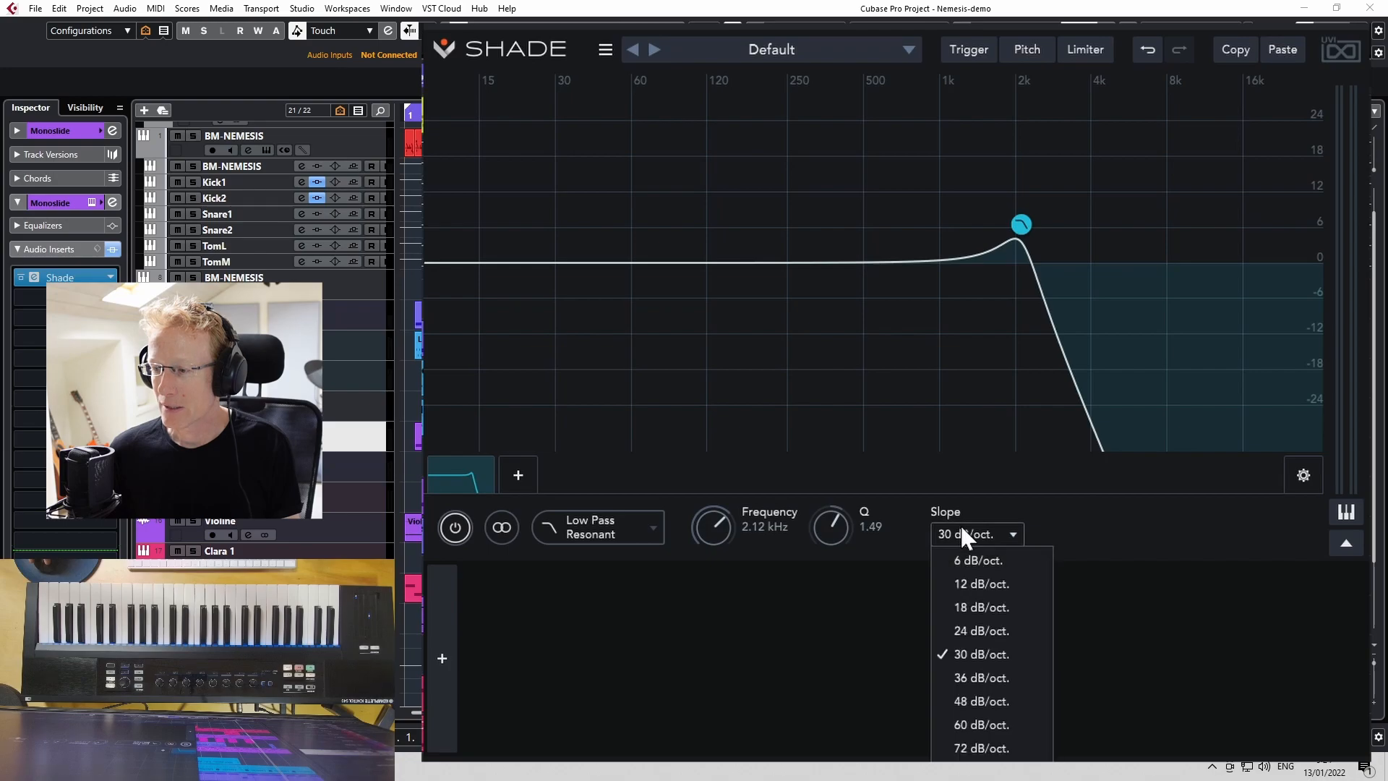
pyautogui.click(982, 607)
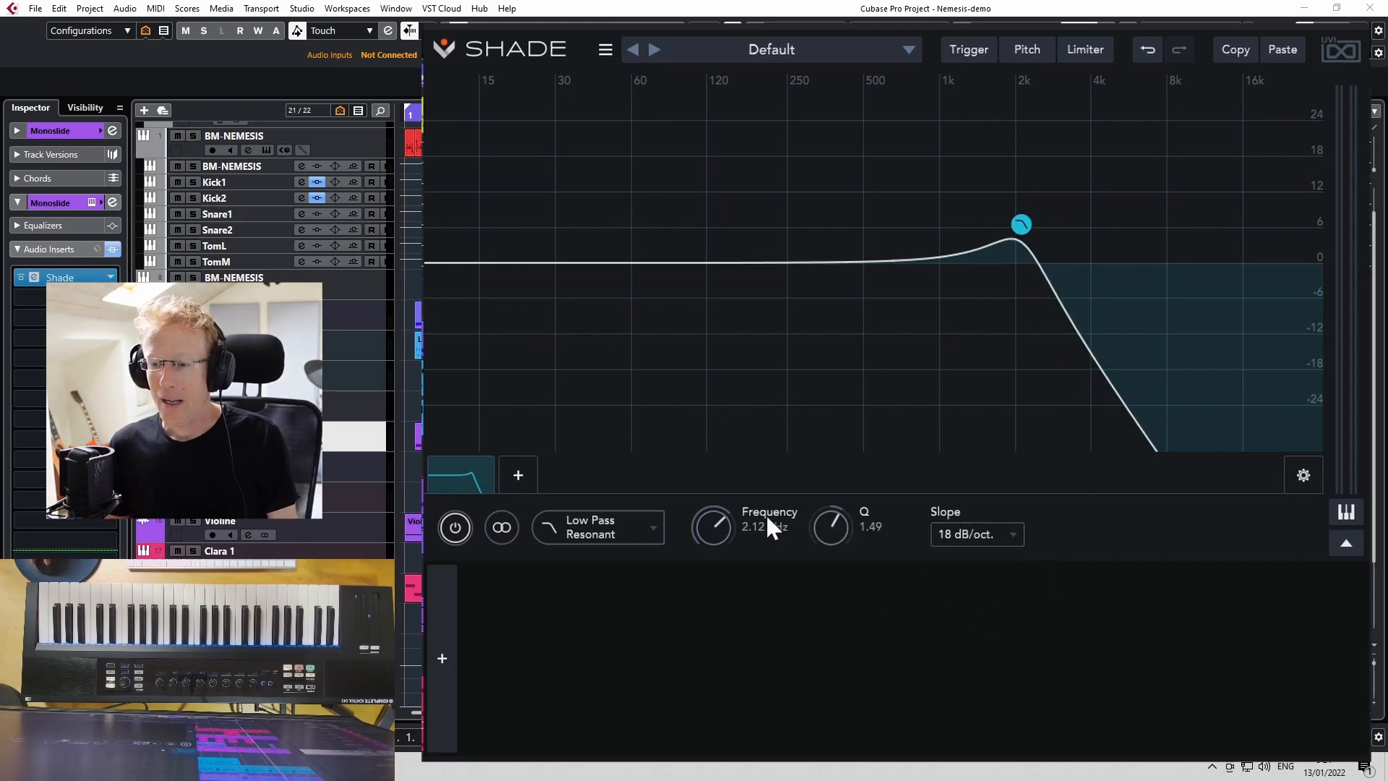
# - Review the stereo configuration choices available for the low-pass band
pyautogui.moveTo(746, 513)
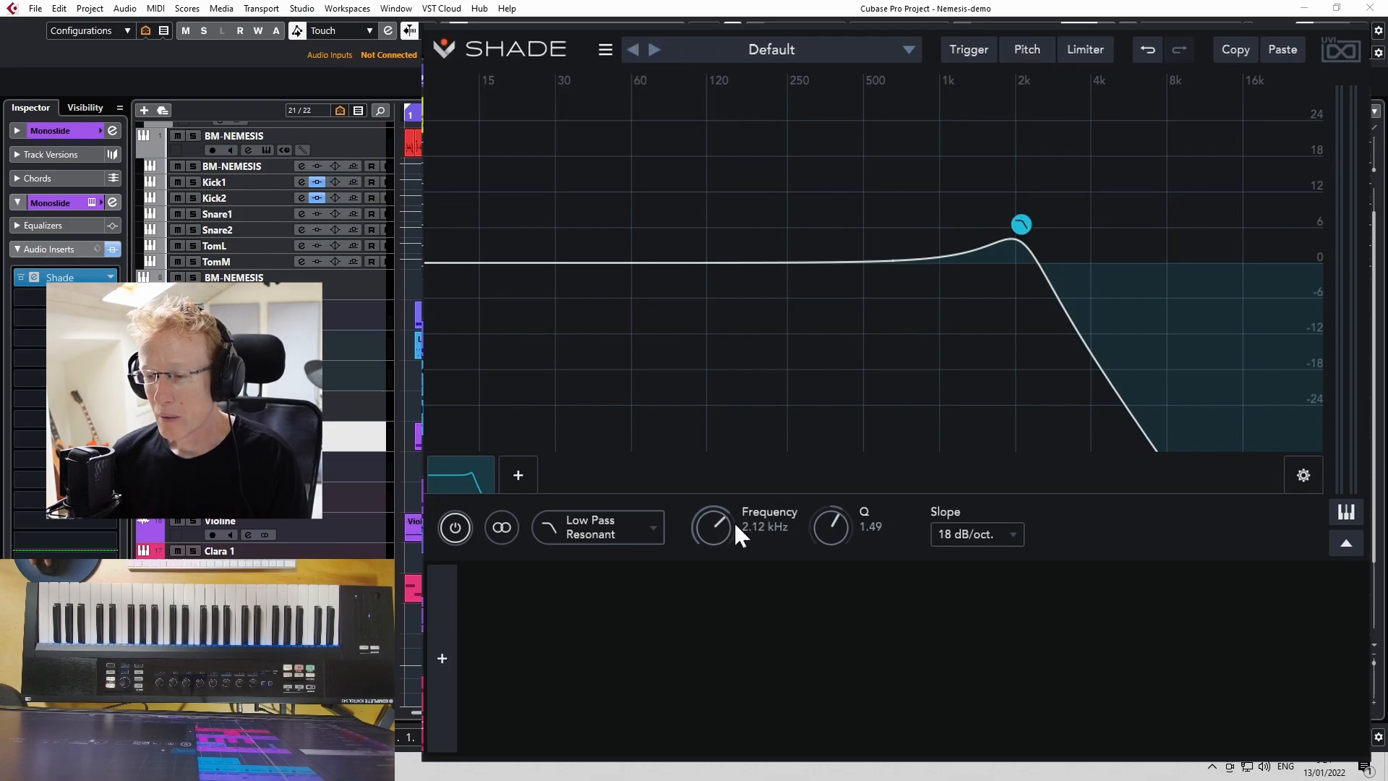
pyautogui.moveTo(500, 520)
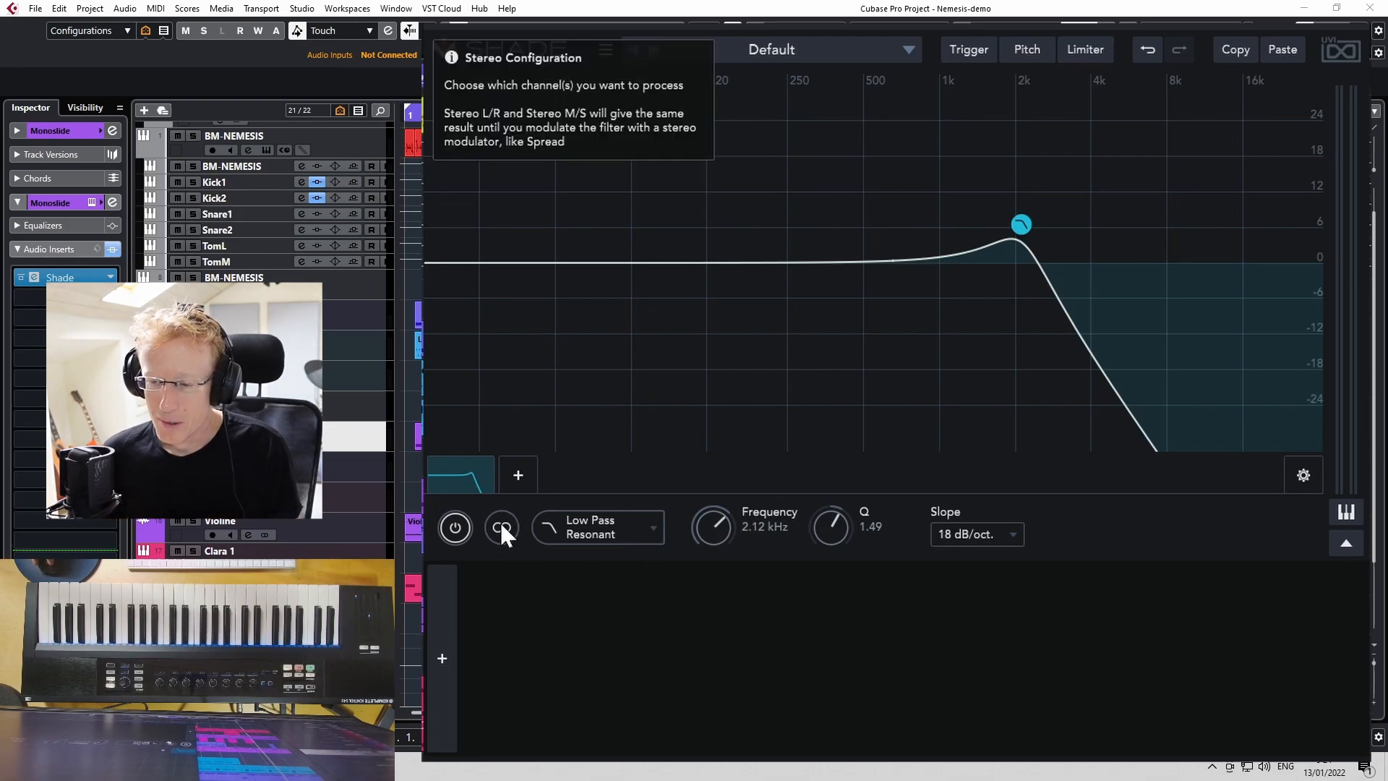
pyautogui.click(501, 524)
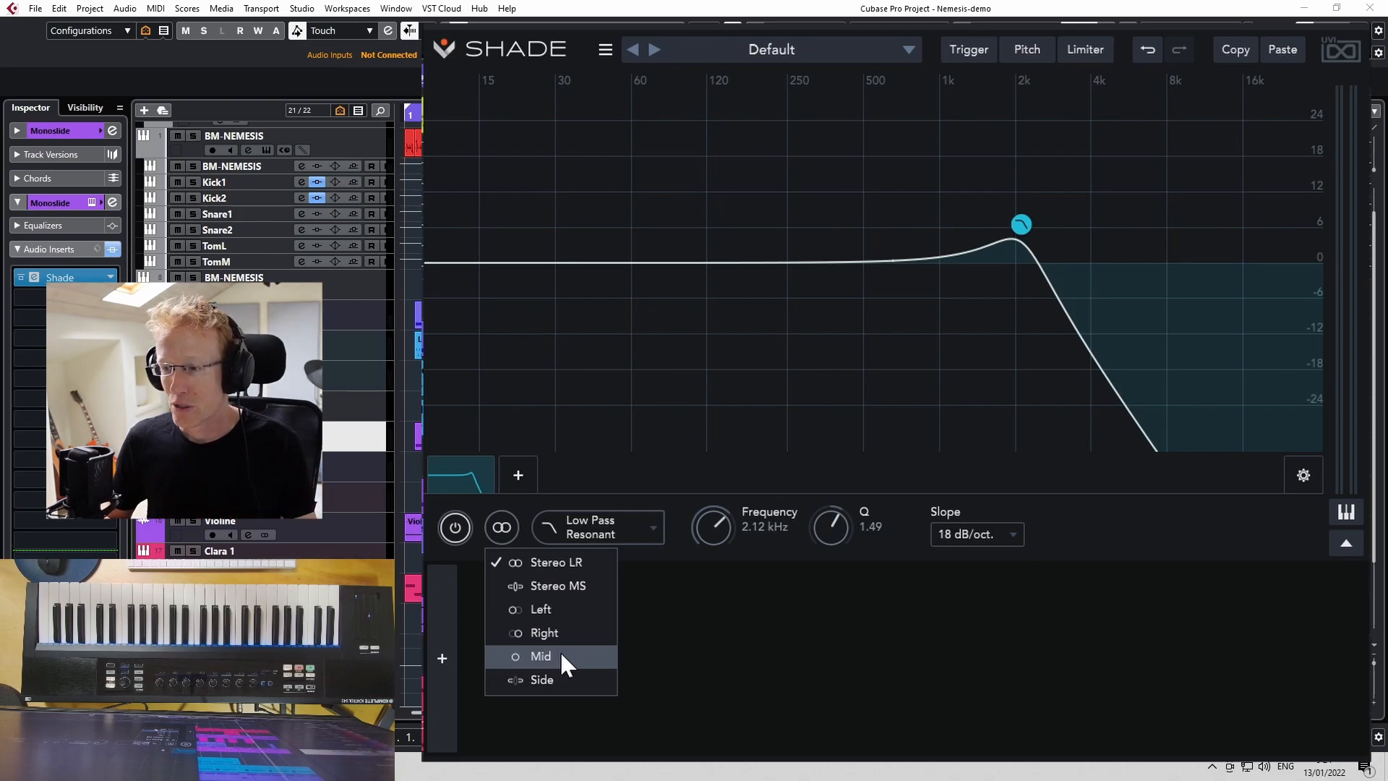
pyautogui.click(842, 349)
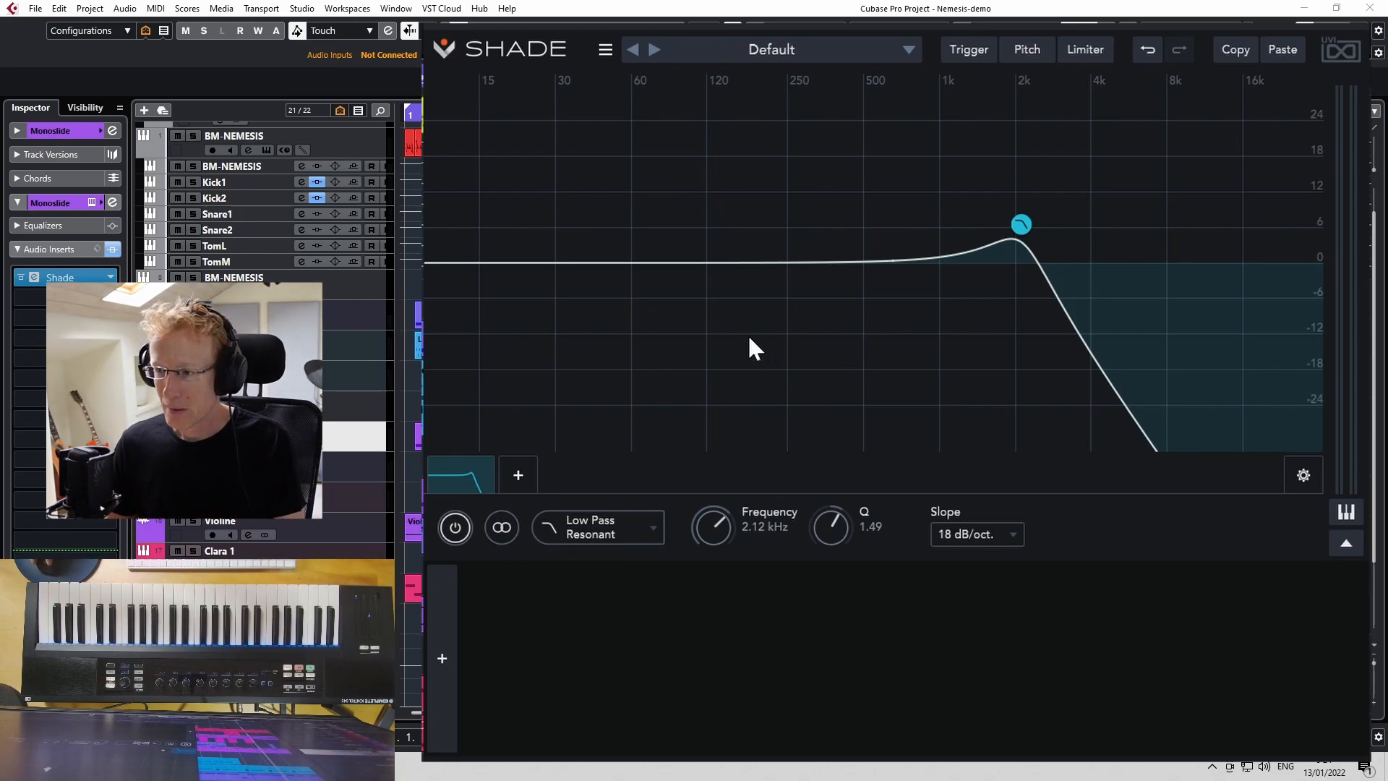
# - Play the project with the Monoslide track soloed and move the low-pass band to about 2.10 kHz with a Q of about 2.36
pyautogui.press('space')
pyautogui.moveTo(1021, 225); pyautogui.dragTo(1153, 233)
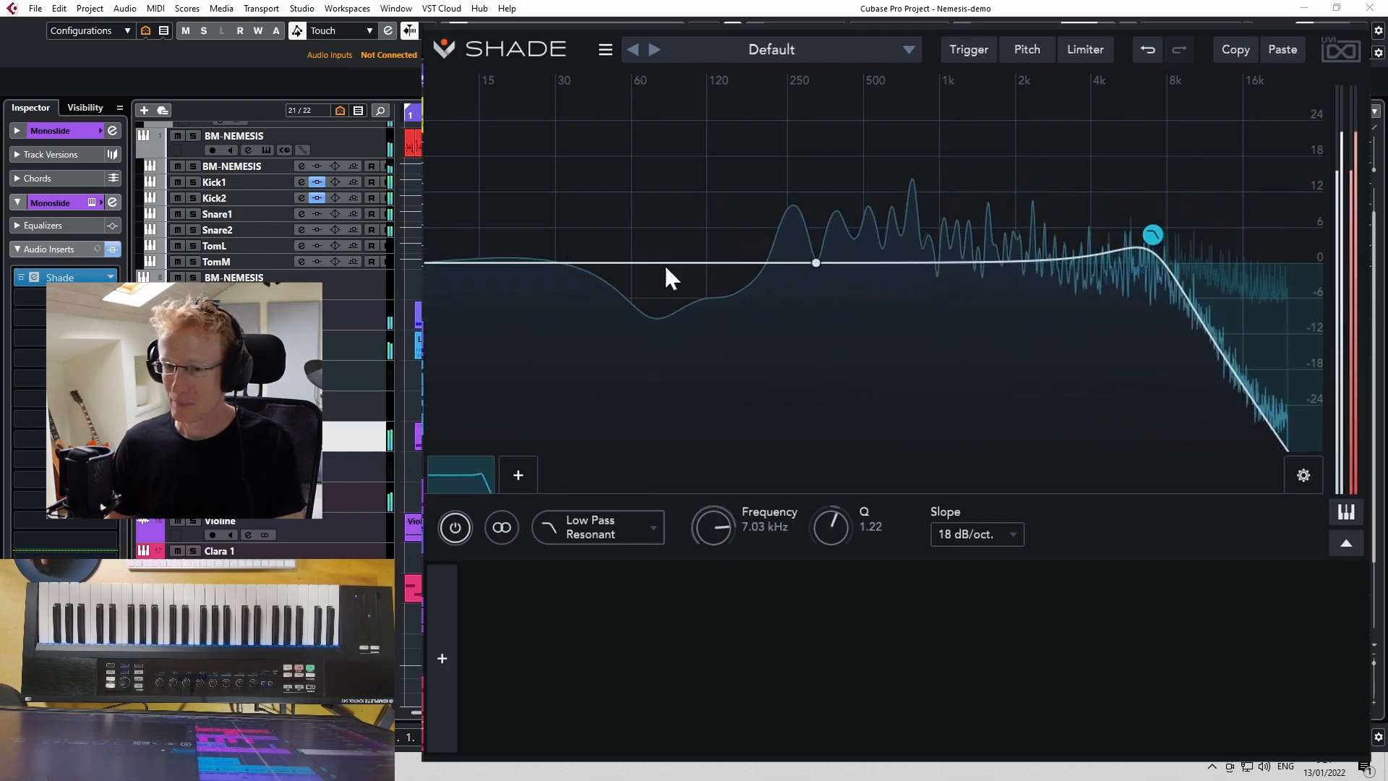
pyautogui.click(193, 429)
pyautogui.moveTo(1152, 235); pyautogui.dragTo(1020, 203)
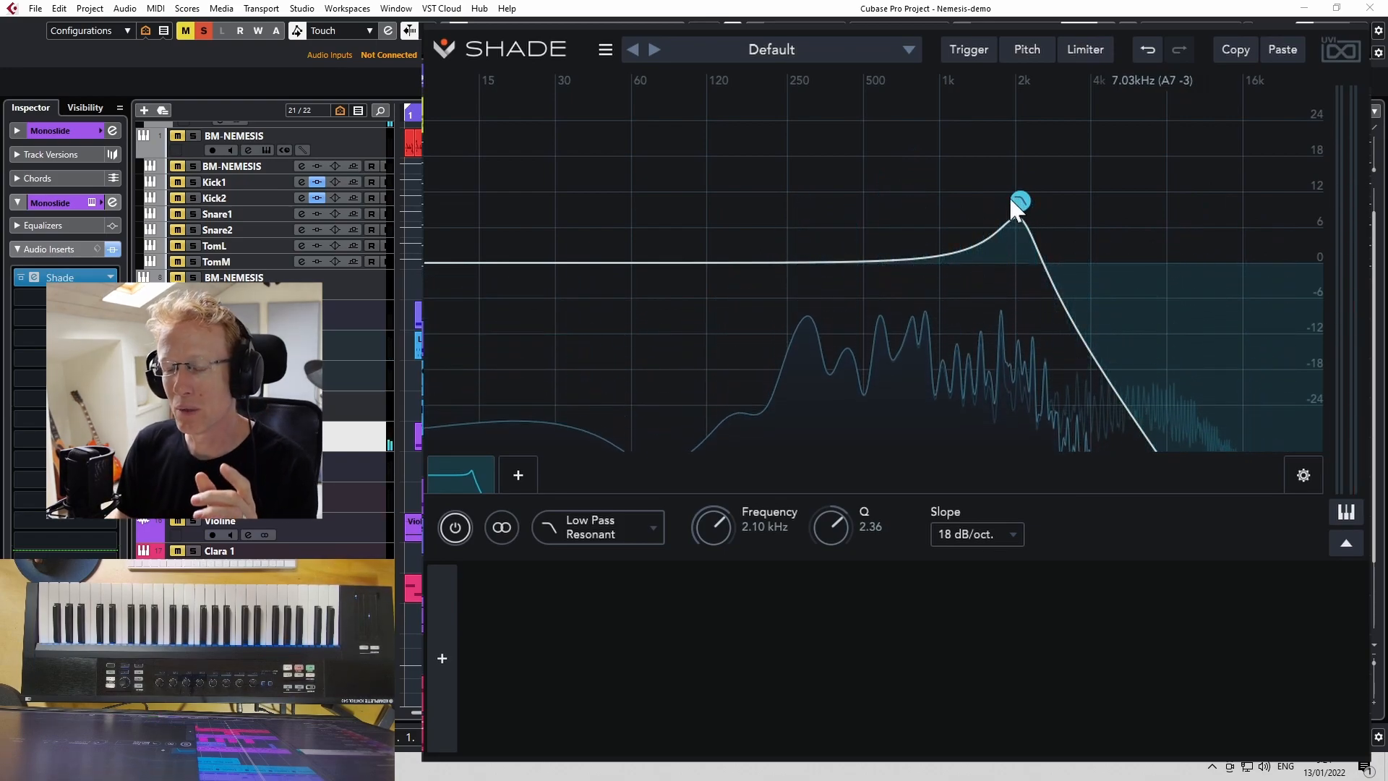
# - Add an LFO modulator to the empty modulation area
pyautogui.click(438, 646)
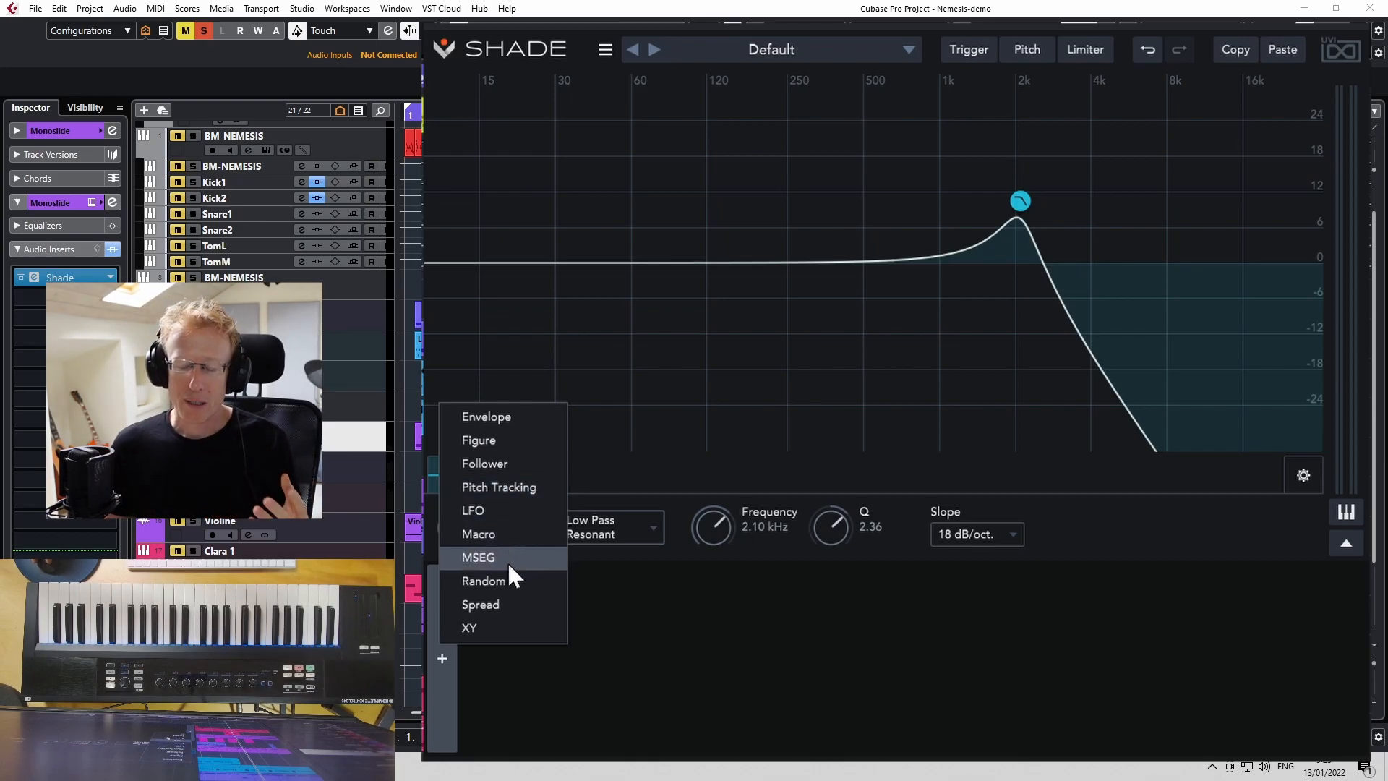
pyautogui.click(508, 512)
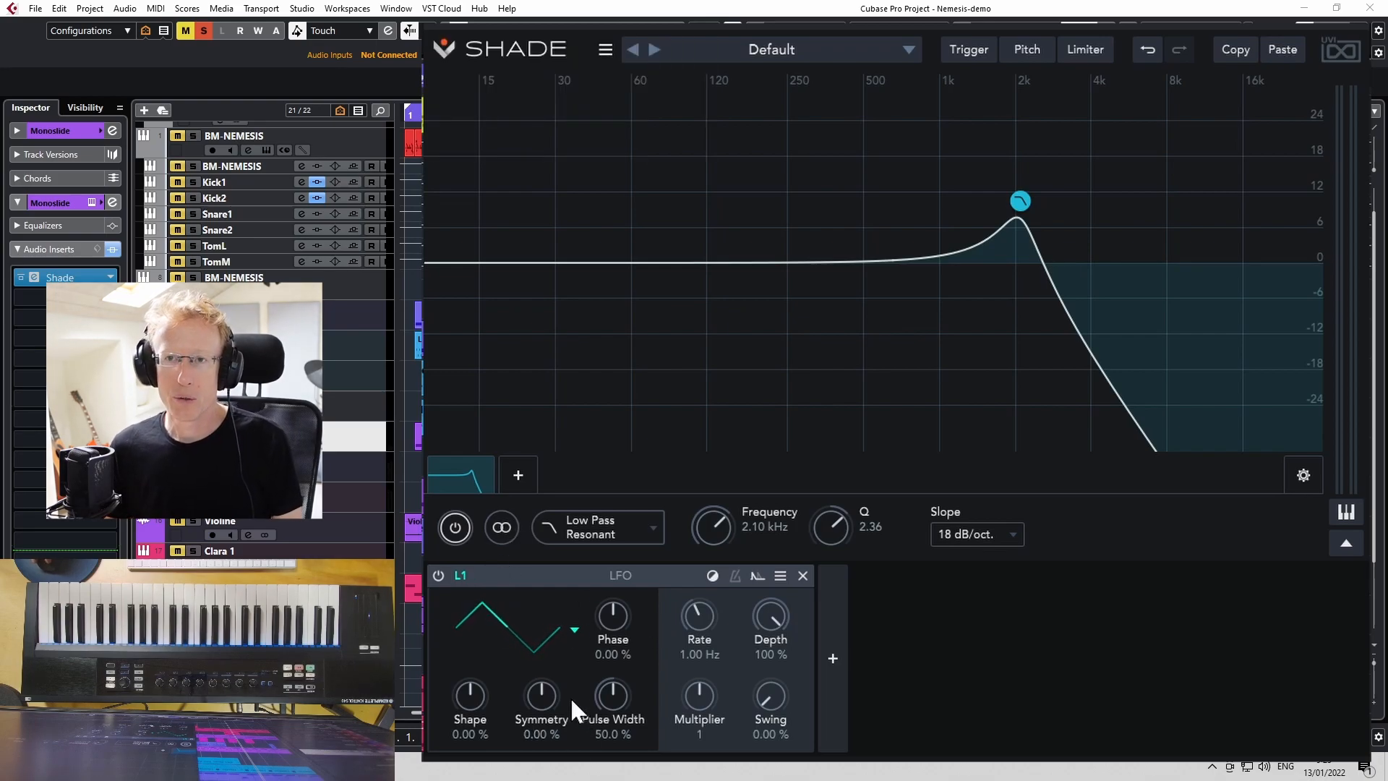
# - Adjust the LFO's rate and sync it to the project tempo at 1/4
pyautogui.moveTo(567, 695)
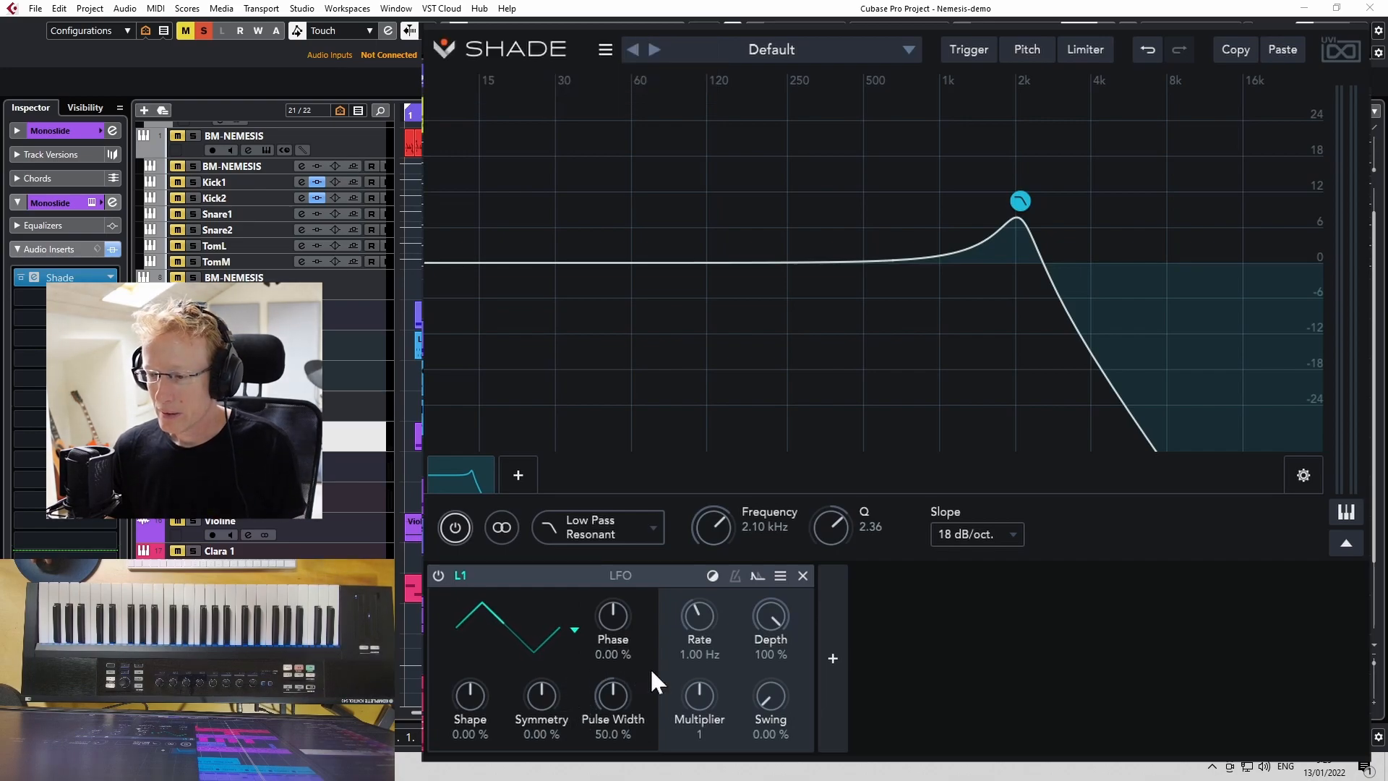
pyautogui.moveTo(691, 620); pyautogui.dragTo(688, 496)
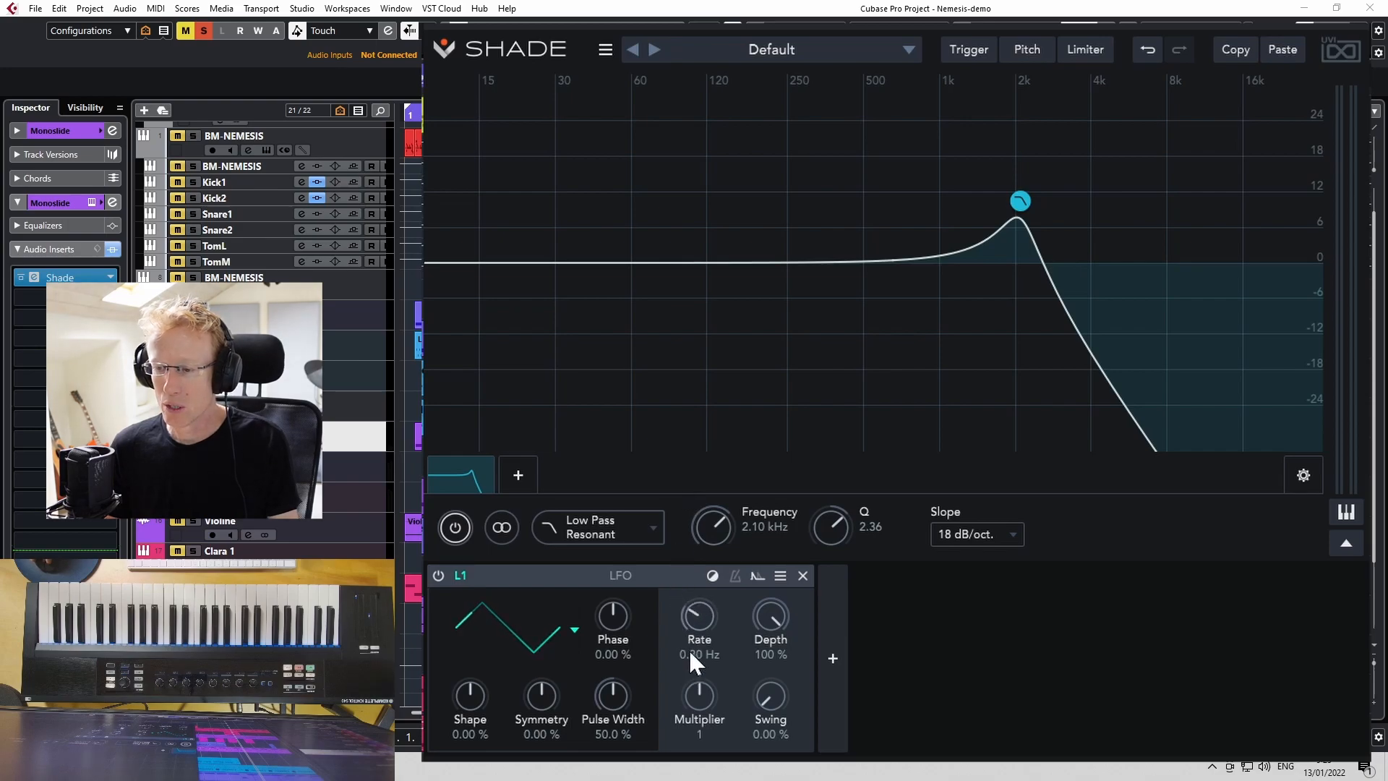
pyautogui.click(735, 575)
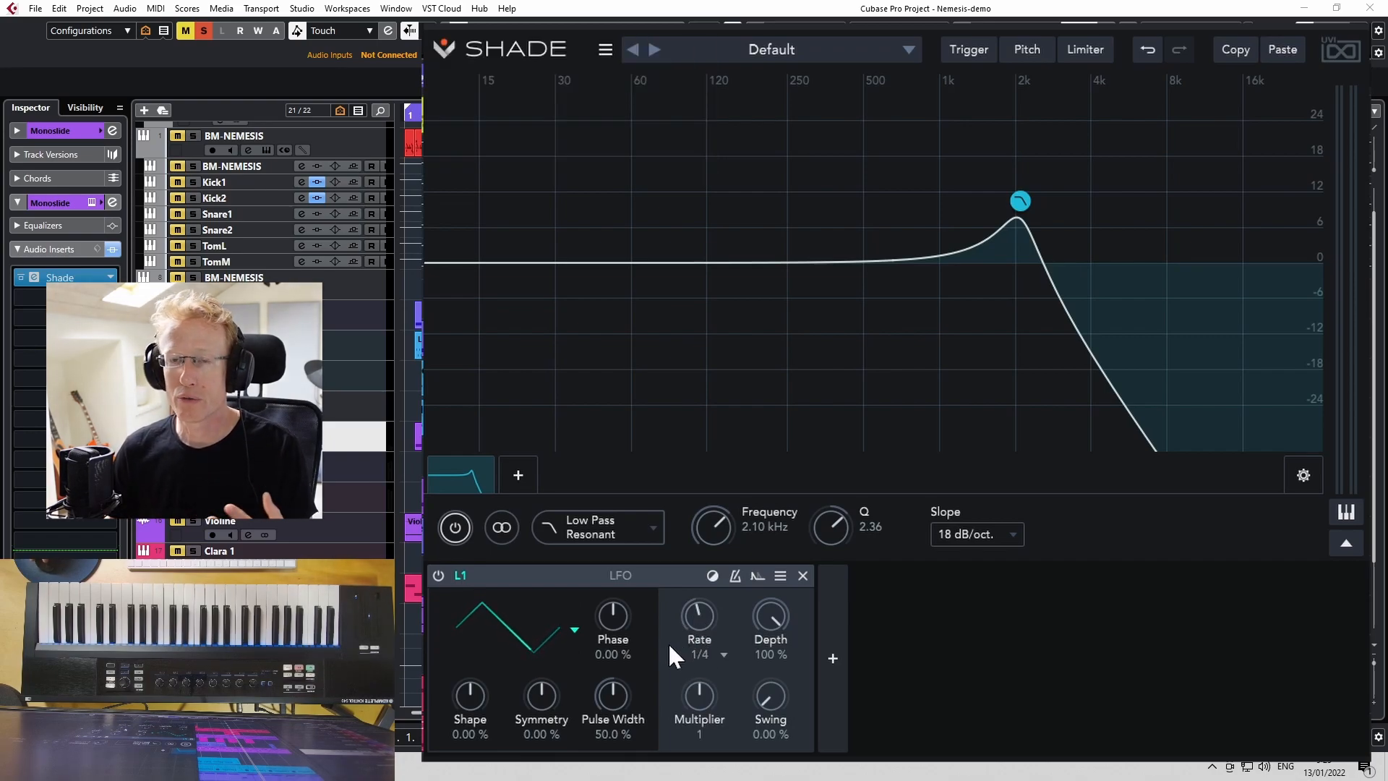
# - Assign the LFO to the low-pass band's frequency and adjust the modulation depth
pyautogui.moveTo(668, 642)
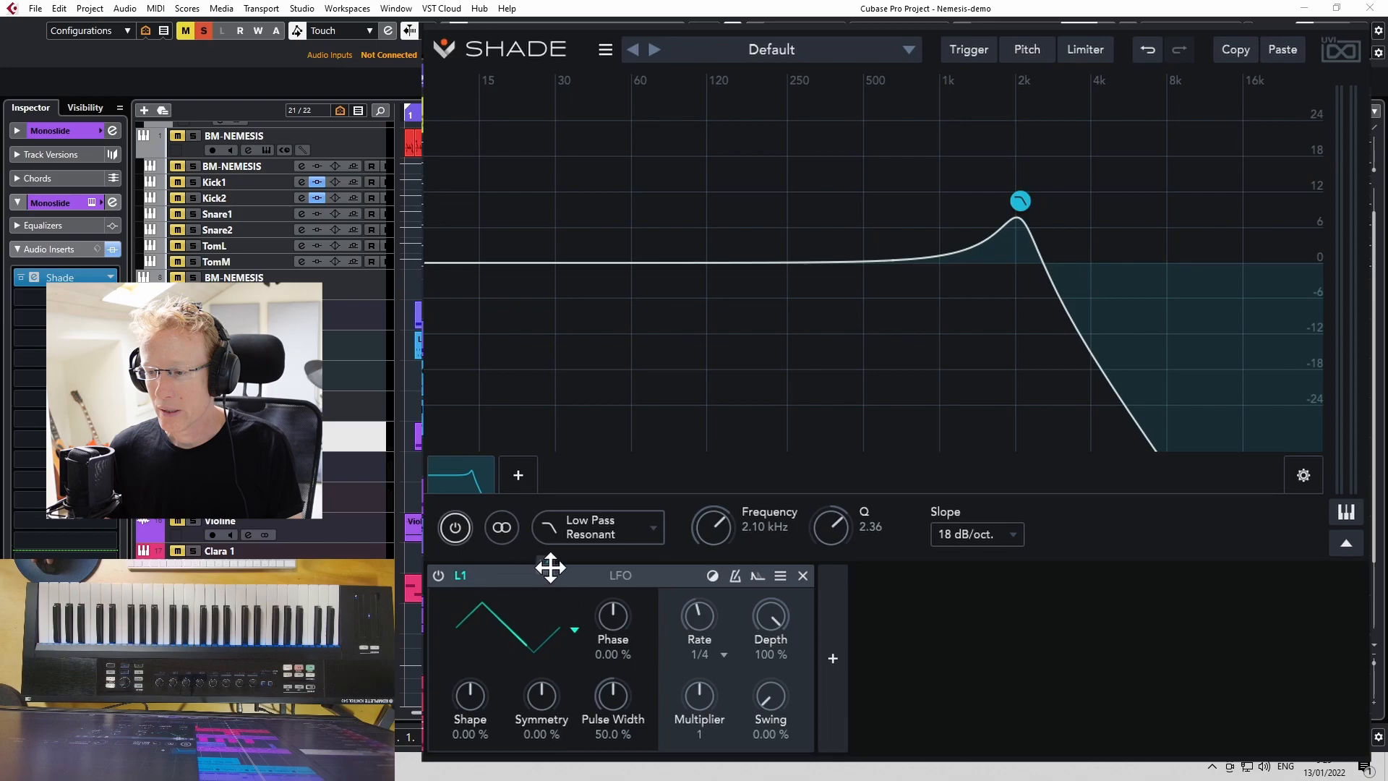
pyautogui.moveTo(671, 529); pyautogui.dragTo(714, 528)
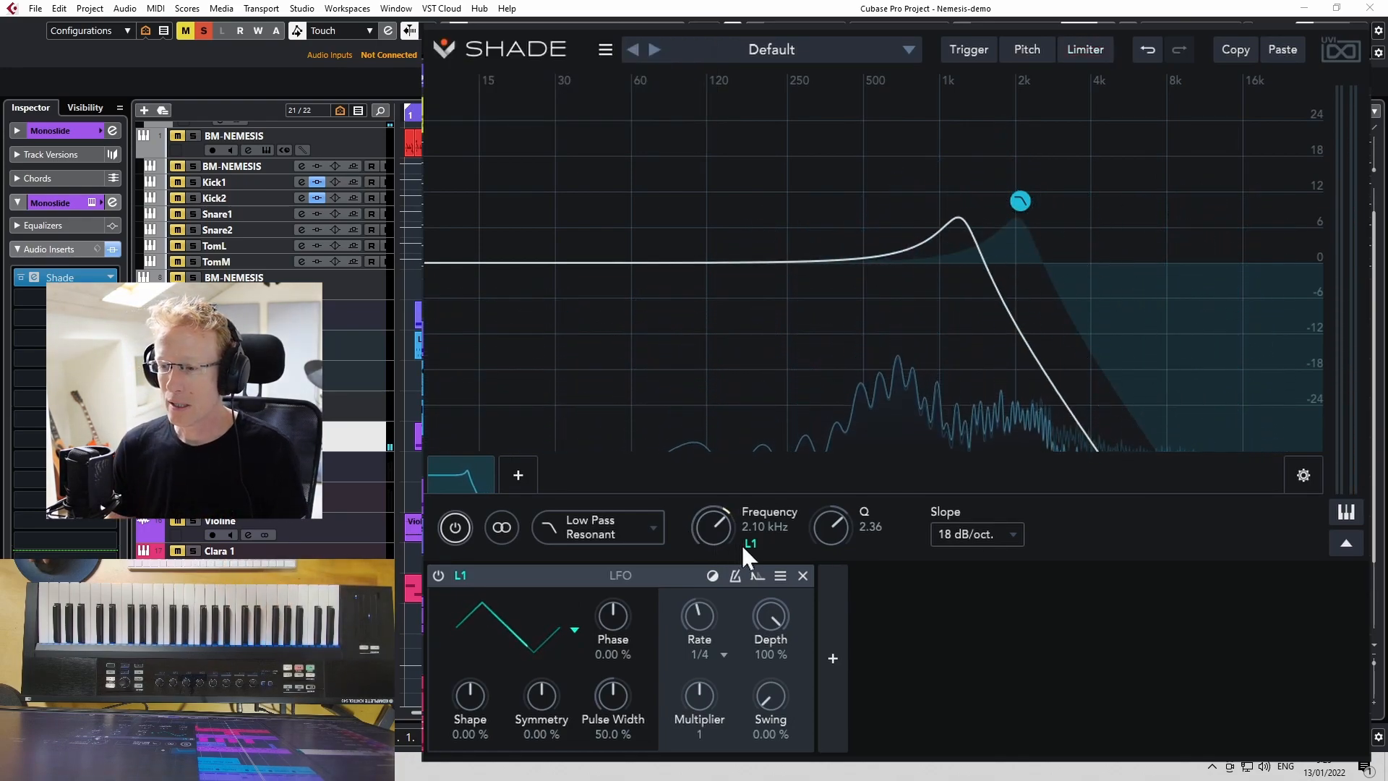
pyautogui.moveTo(751, 544)
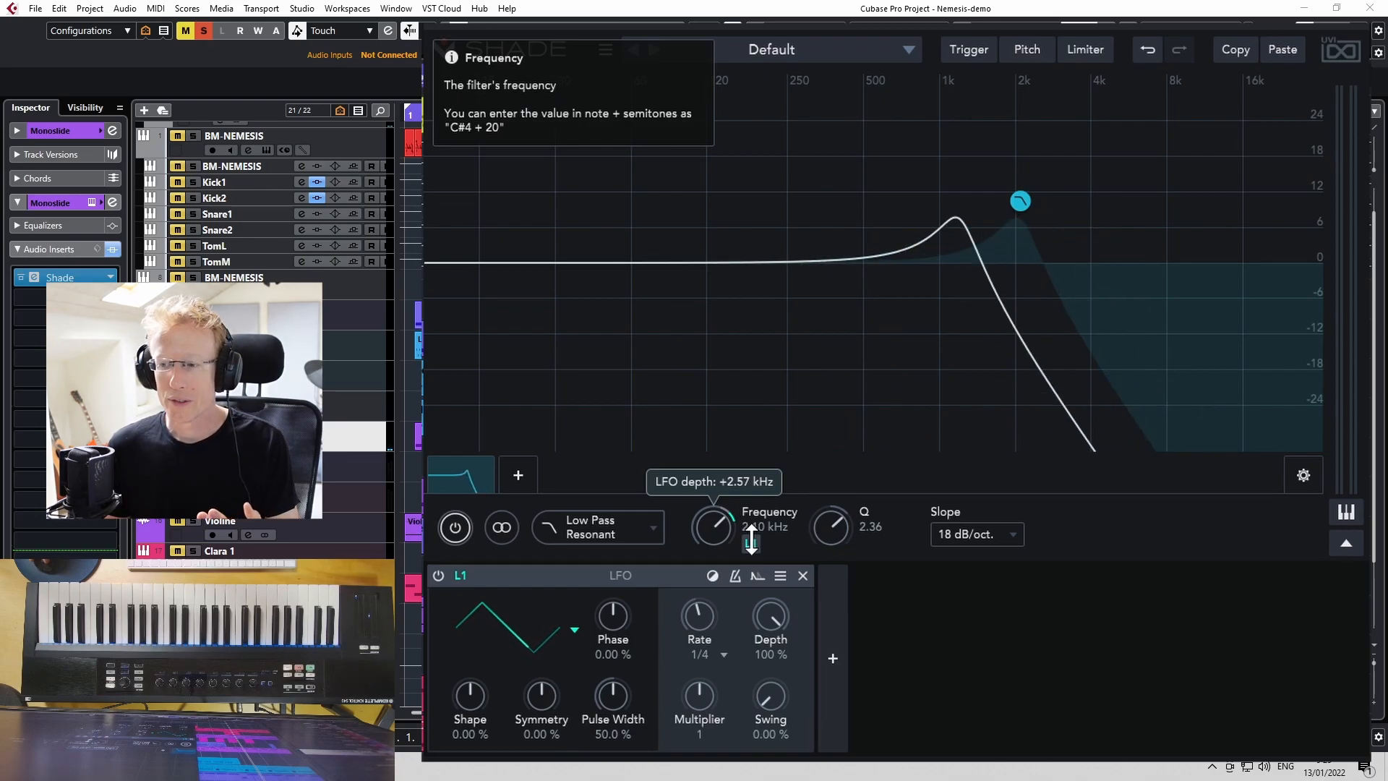
pyautogui.moveTo(752, 540); pyautogui.dragTo(744, 509)
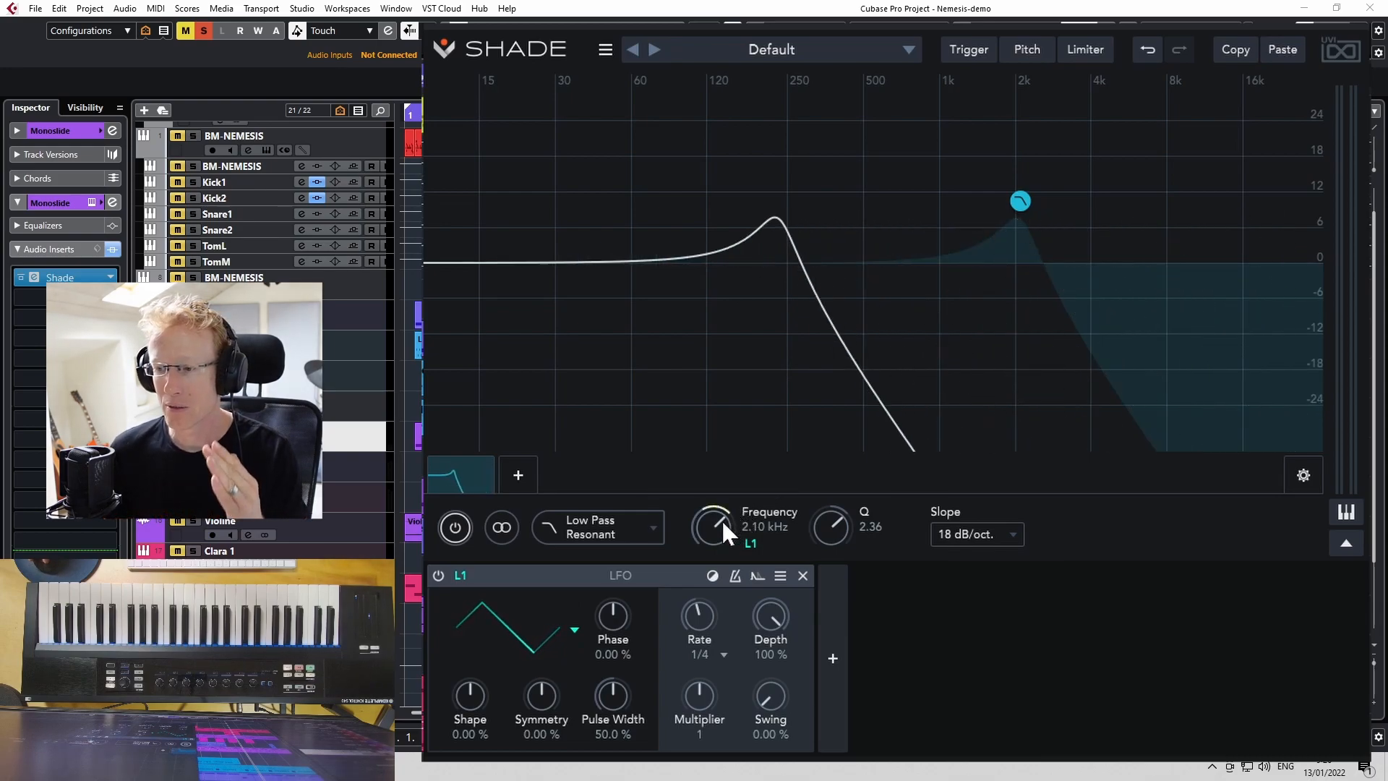
# - Lower the low-pass frequency to about 287 Hz, with a deep LFO modulation running at a 1/8 rate
pyautogui.moveTo(717, 528); pyautogui.dragTo(728, 617)
pyautogui.moveTo(753, 544); pyautogui.dragTo(699, 586)
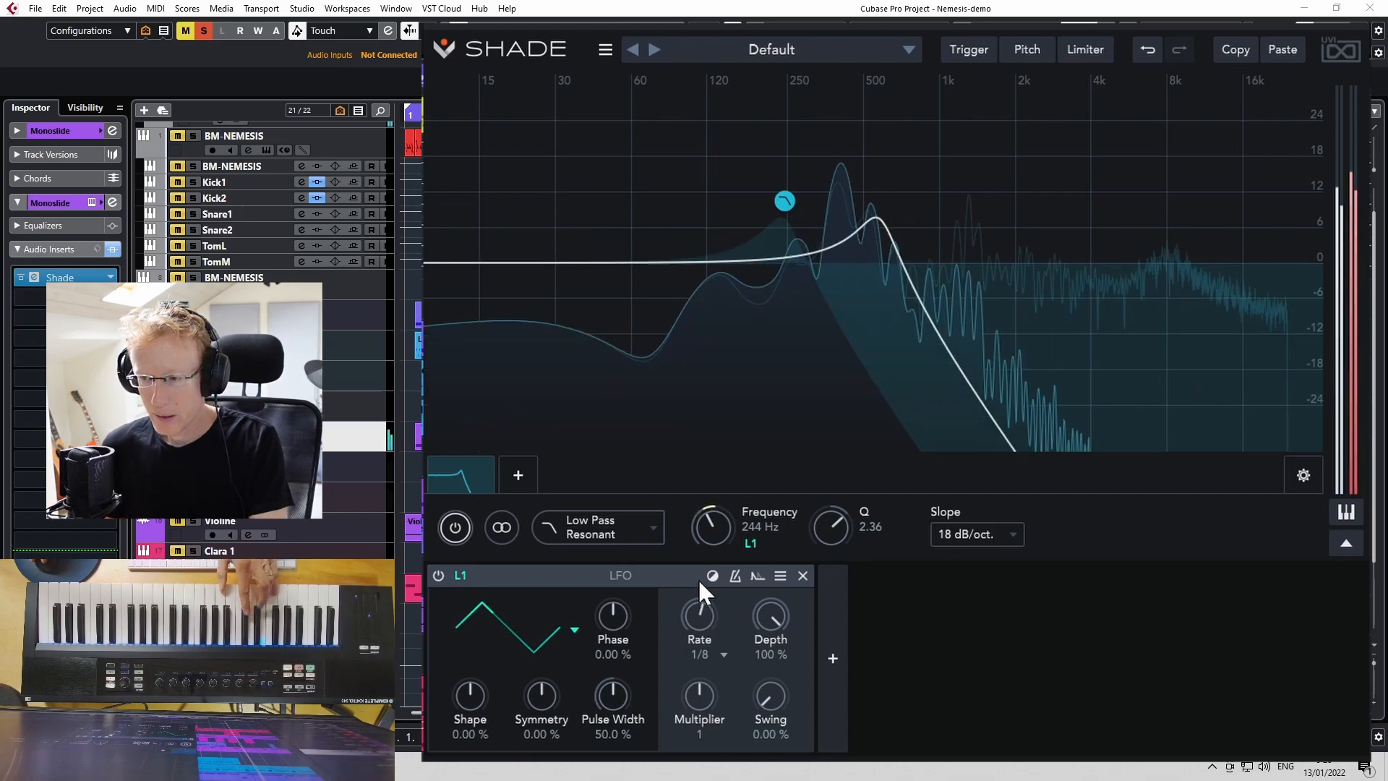
pyautogui.moveTo(750, 544); pyautogui.dragTo(712, 508)
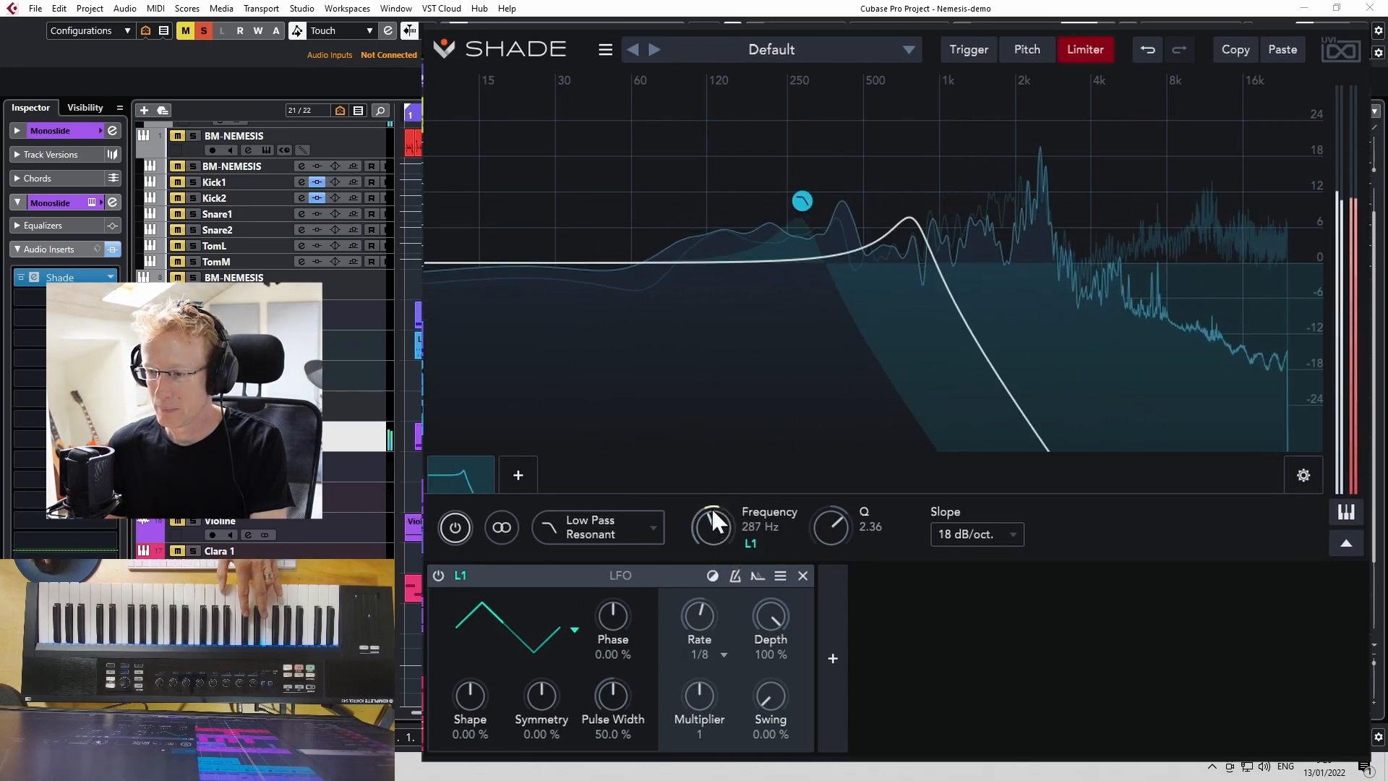
# - Unsolo the Monoslide track to hear it in the full mix, solo it again, and reduce the LFO's depth on the low-pass frequency
pyautogui.click(193, 428)
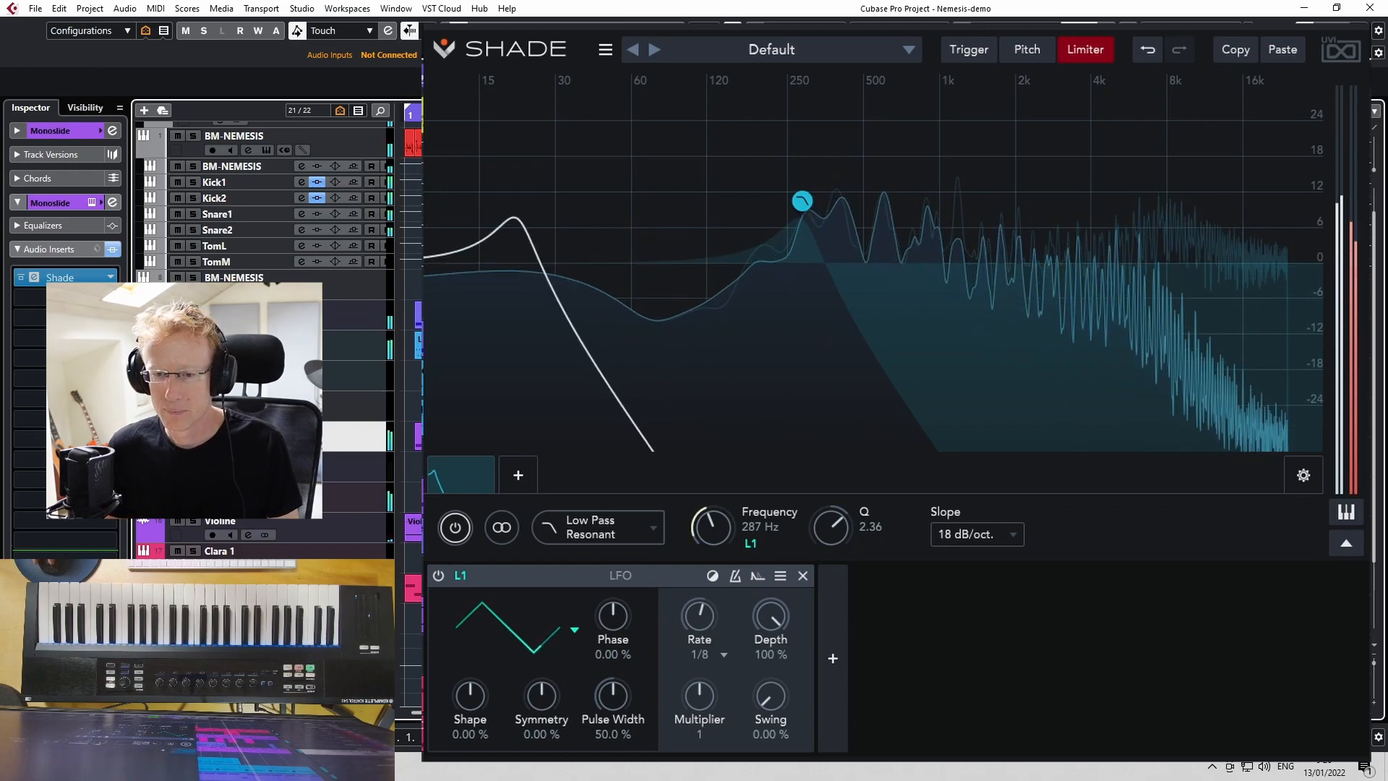
pyautogui.click(193, 429)
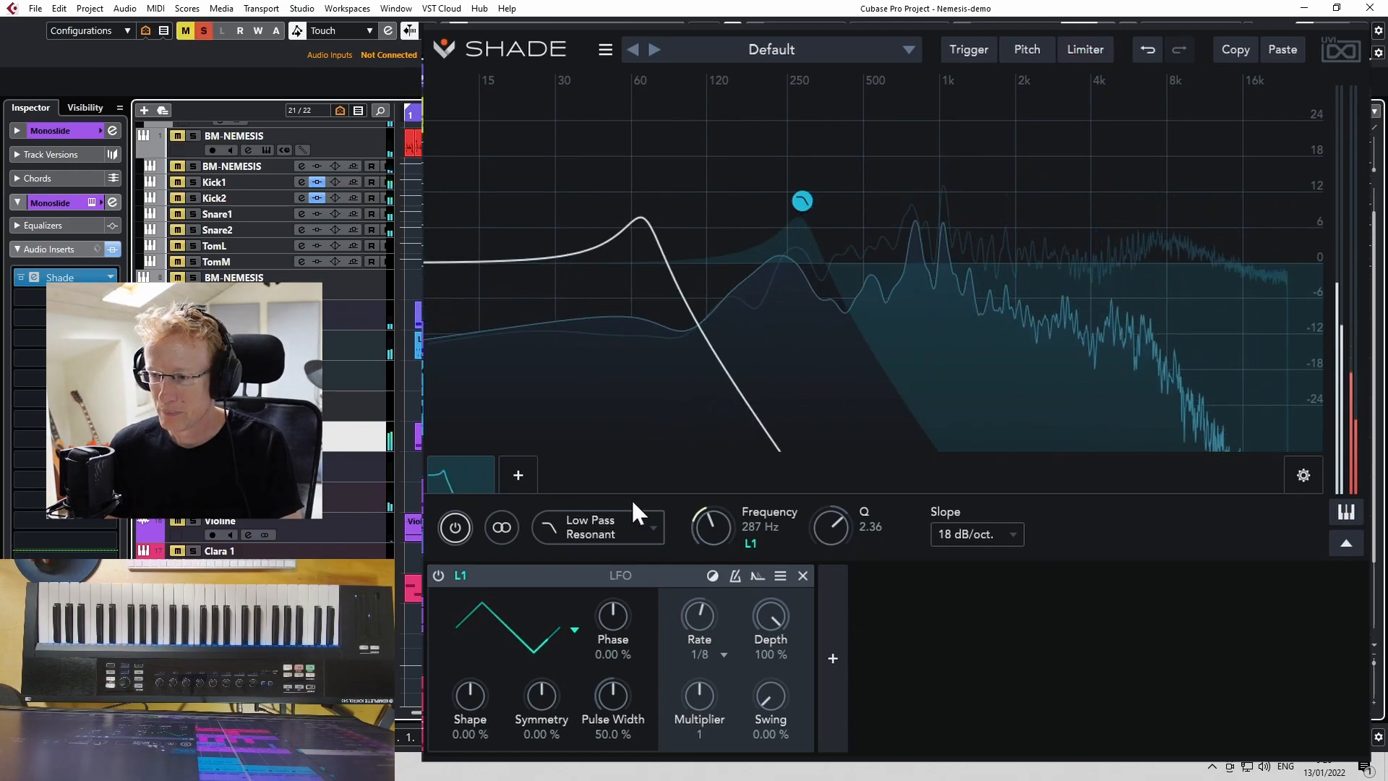
pyautogui.moveTo(751, 542); pyautogui.dragTo(756, 586)
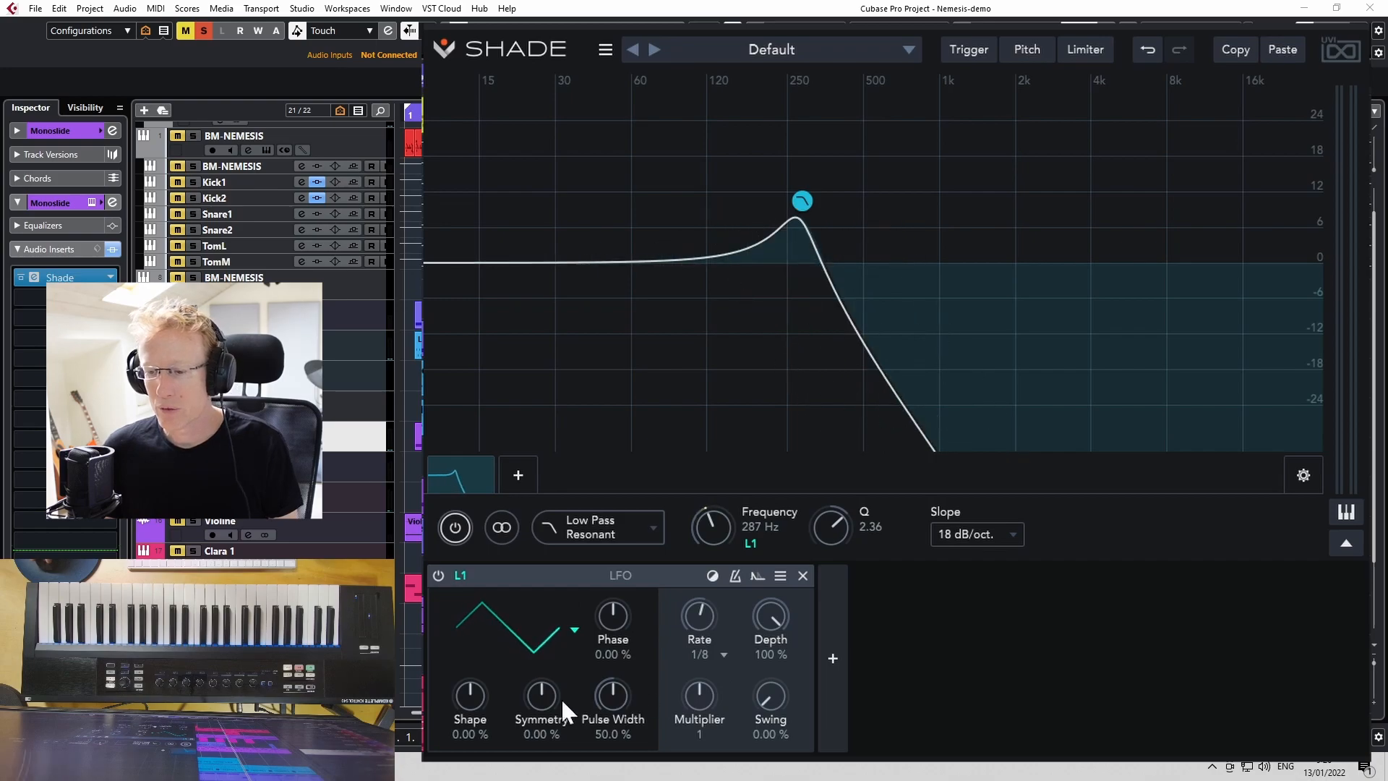
# - Set the LFO's Shape to about 34.9 %, Symmetry to 26.9 % and Pulse Width to 56.9 %, and reduce its depth on the low-pass frequency
pyautogui.moveTo(470, 691); pyautogui.dragTo(462, 627)
pyautogui.moveTo(528, 700); pyautogui.dragTo(542, 645)
pyautogui.moveTo(608, 701); pyautogui.dragTo(614, 662)
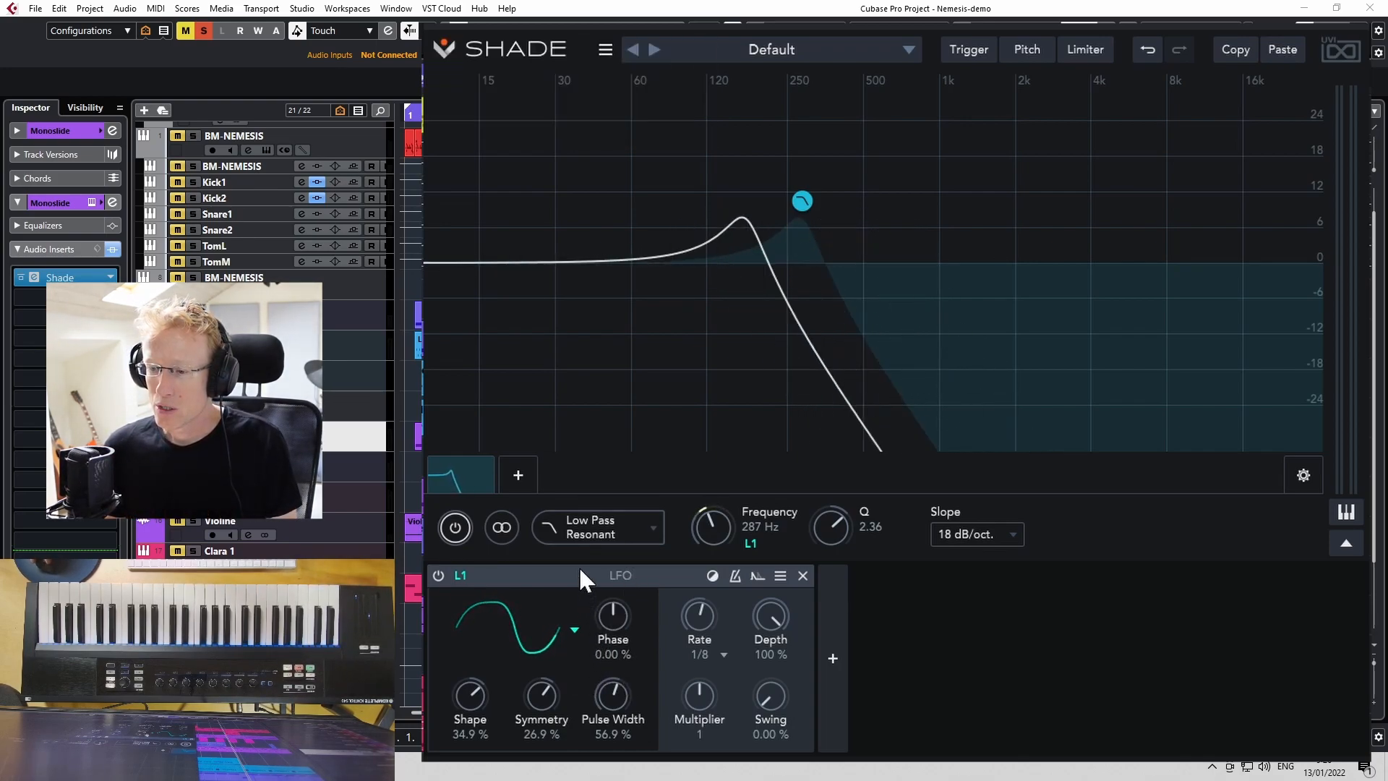
pyautogui.moveTo(752, 542)
pyautogui.moveTo(754, 542); pyautogui.dragTo(759, 576)
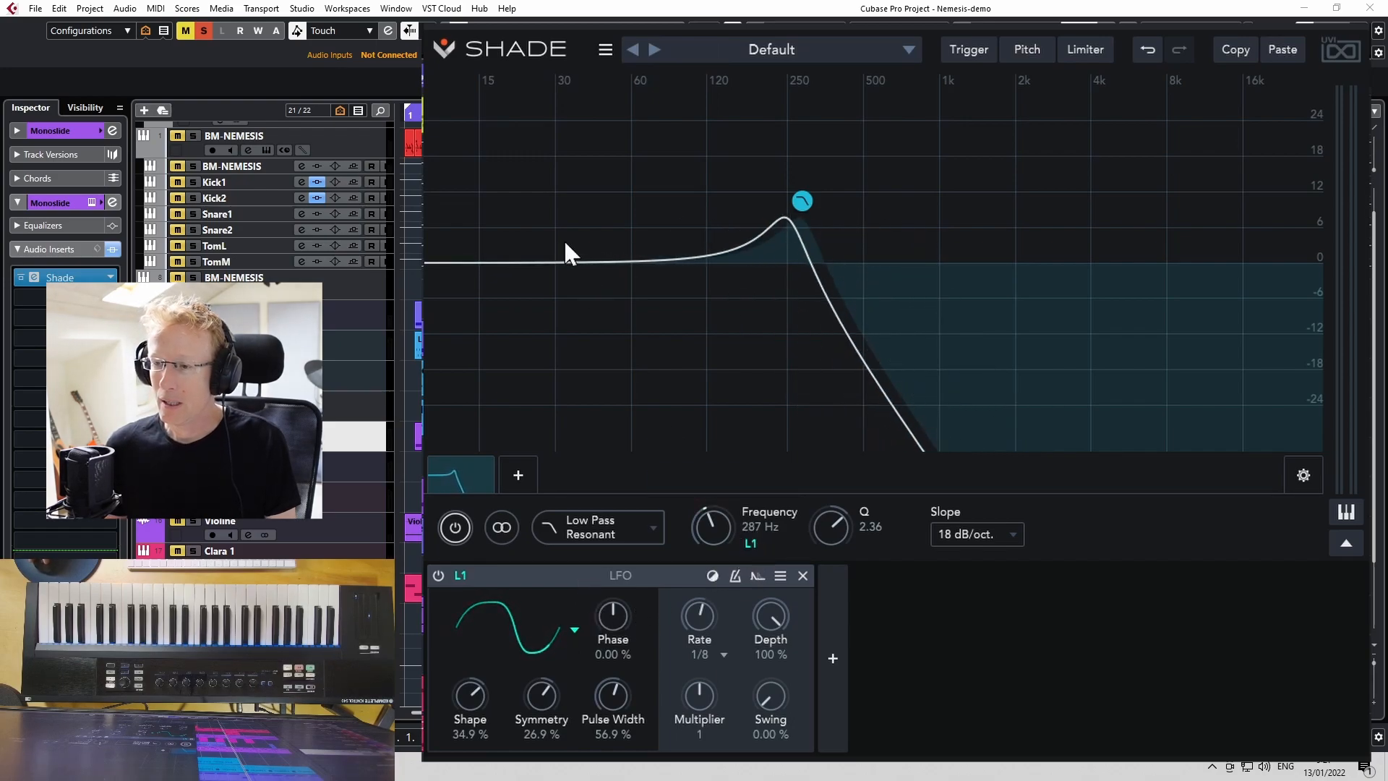
# - Add a High Pass Resonant band at about 34.4 Hz with a 24 dB/oct. slope
pyautogui.doubleClick(557, 257)
pyautogui.moveTo(556, 257); pyautogui.dragTo(570, 193)
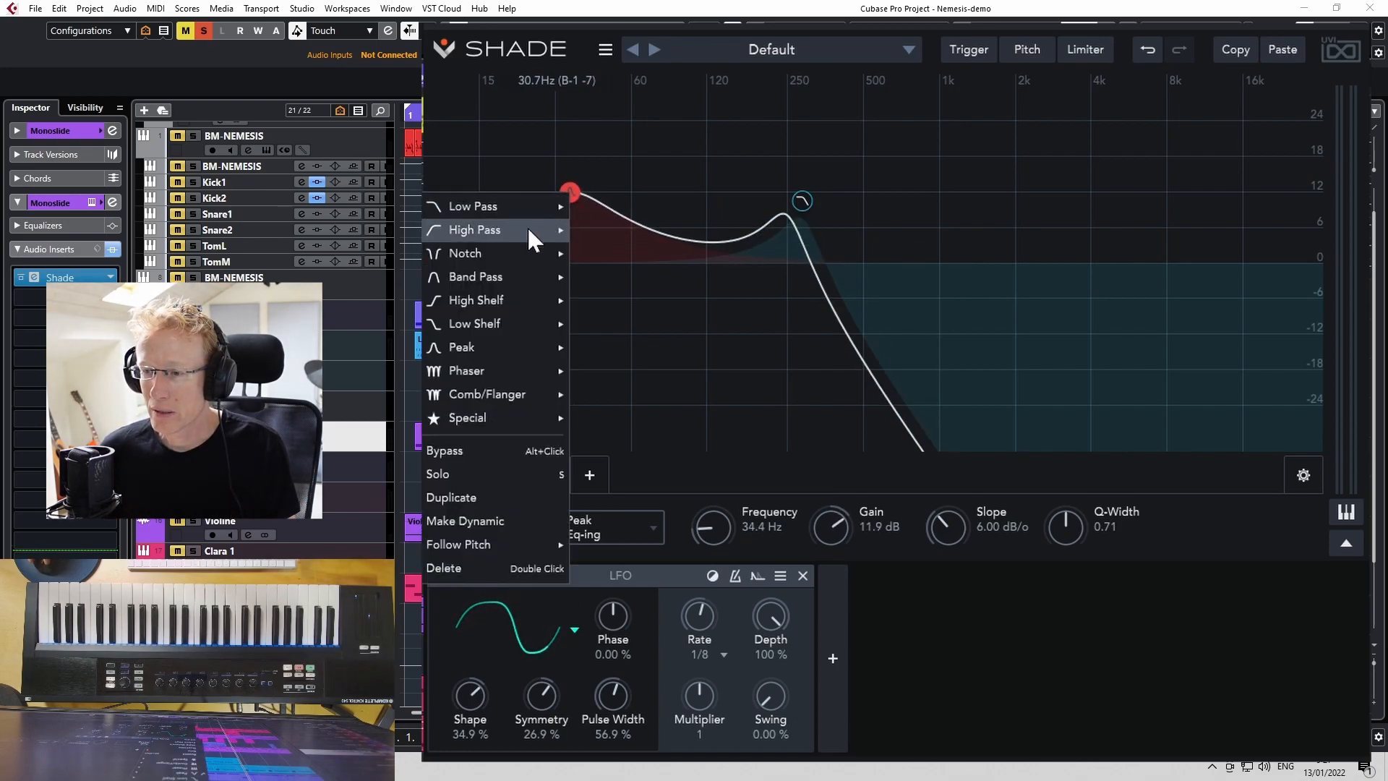
pyautogui.moveTo(527, 227)
pyautogui.click(632, 232)
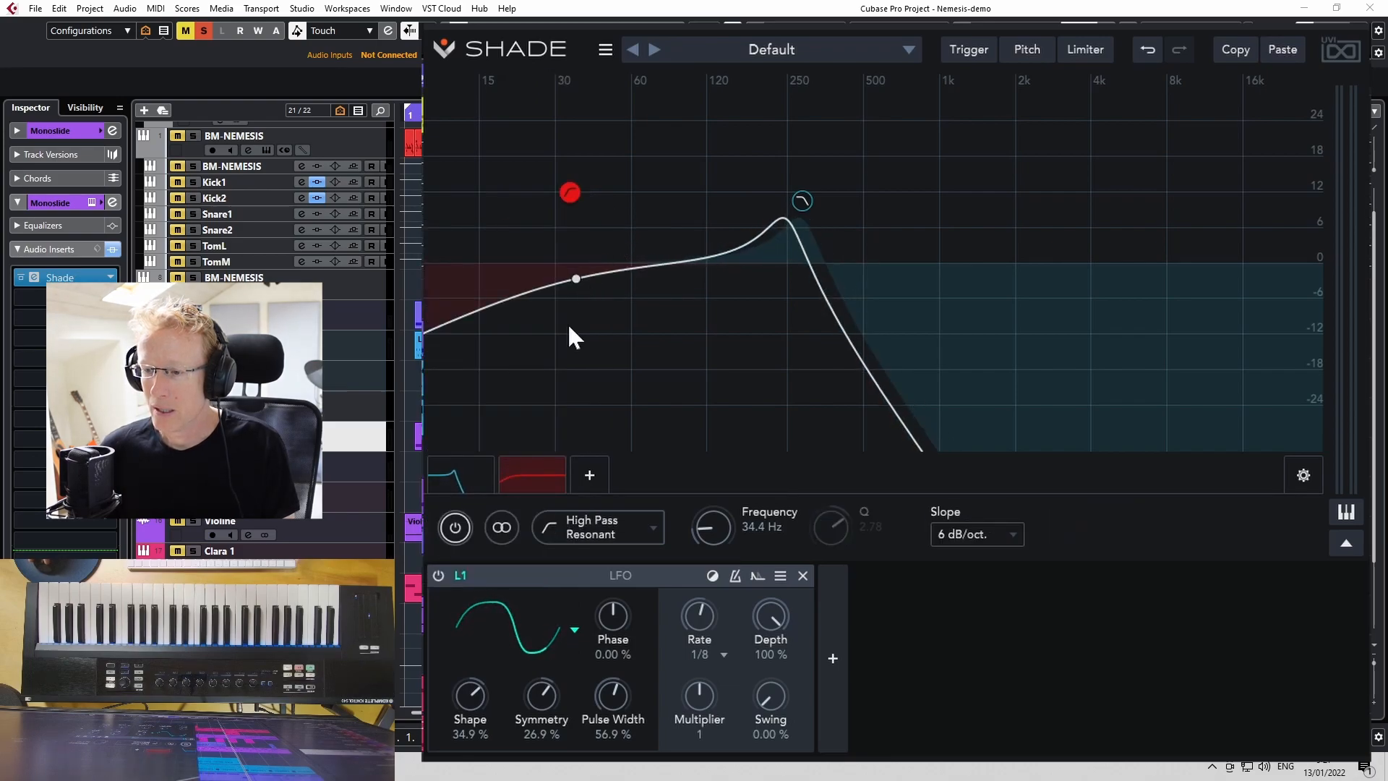
pyautogui.click(972, 534)
pyautogui.click(977, 627)
# - Move the low-pass band to about 1.39 kHz and the high-pass band to about 63.2 Hz, and assign the LFO to the high-pass frequency
pyautogui.moveTo(801, 199); pyautogui.dragTo(975, 195)
pyautogui.moveTo(570, 192); pyautogui.dragTo(636, 198)
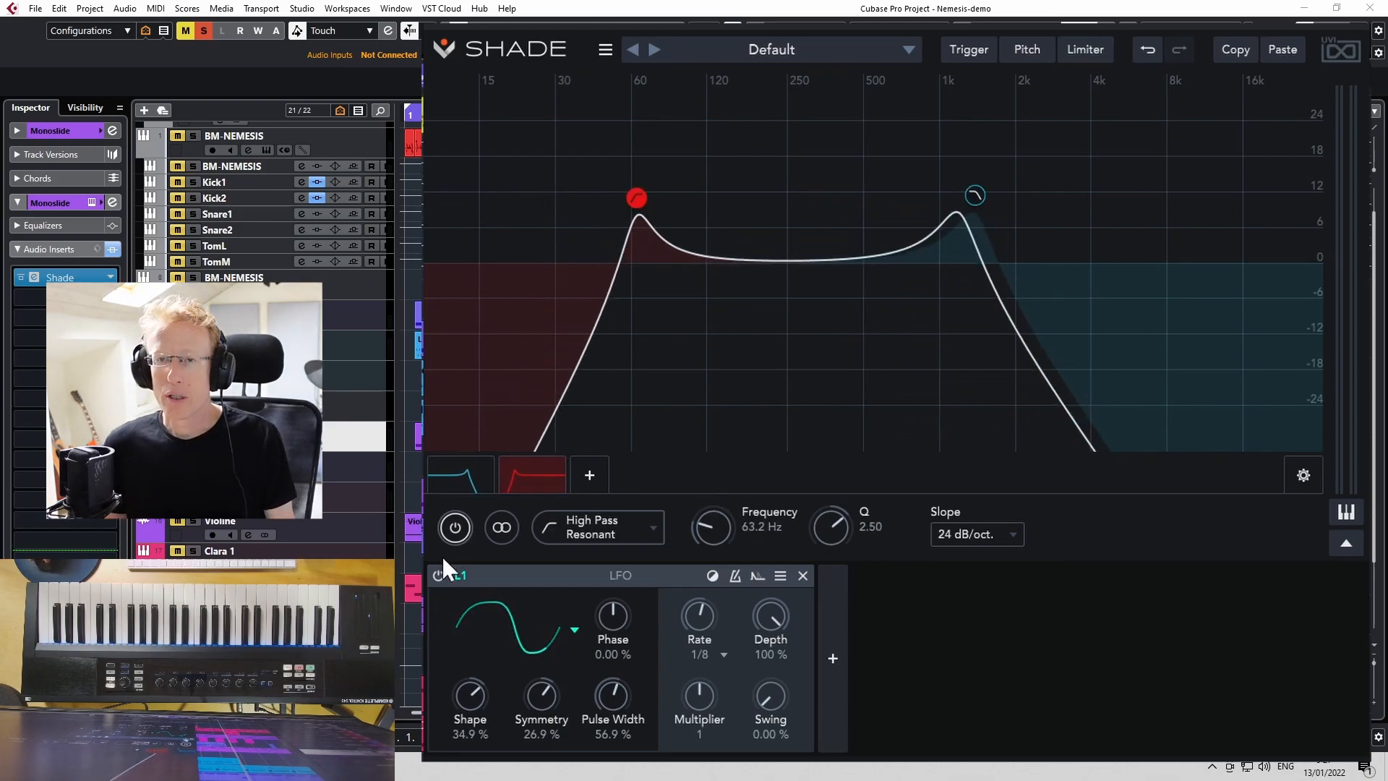
pyautogui.moveTo(458, 575); pyautogui.dragTo(729, 523)
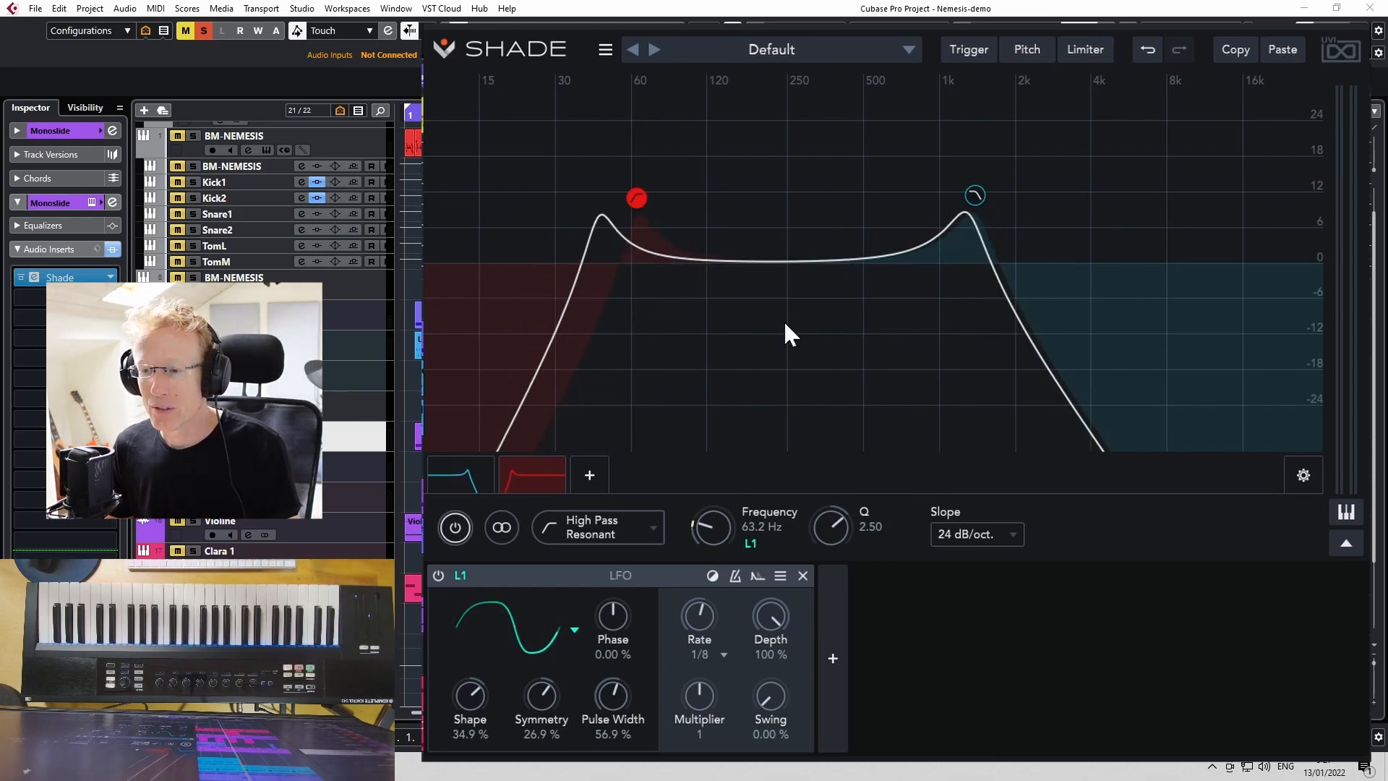
# - Switch back and forth between the low-pass and high-pass bands to compare their settings and modulation assignments
pyautogui.click(484, 470)
pyautogui.click(522, 470)
pyautogui.click(459, 474)
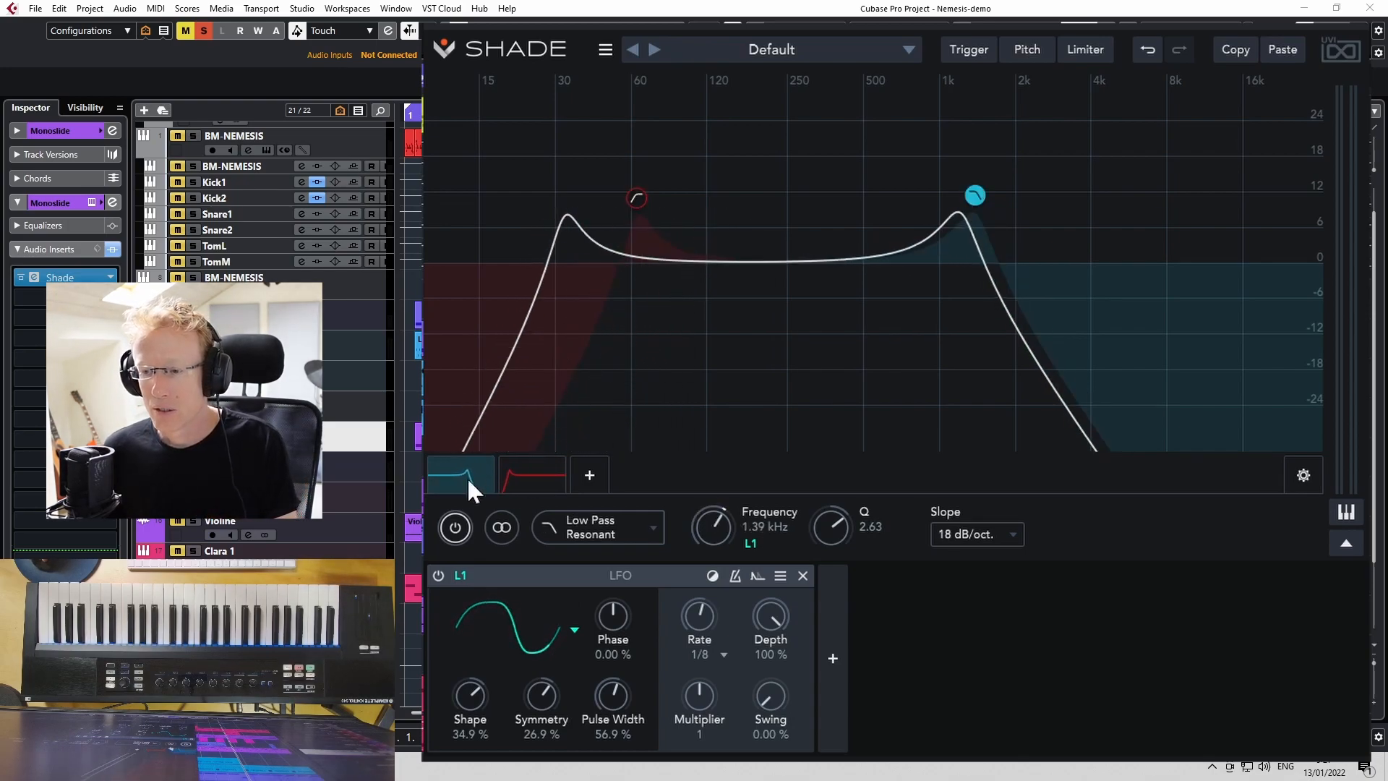
pyautogui.click(523, 470)
pyautogui.click(460, 472)
pyautogui.click(529, 471)
pyautogui.click(464, 471)
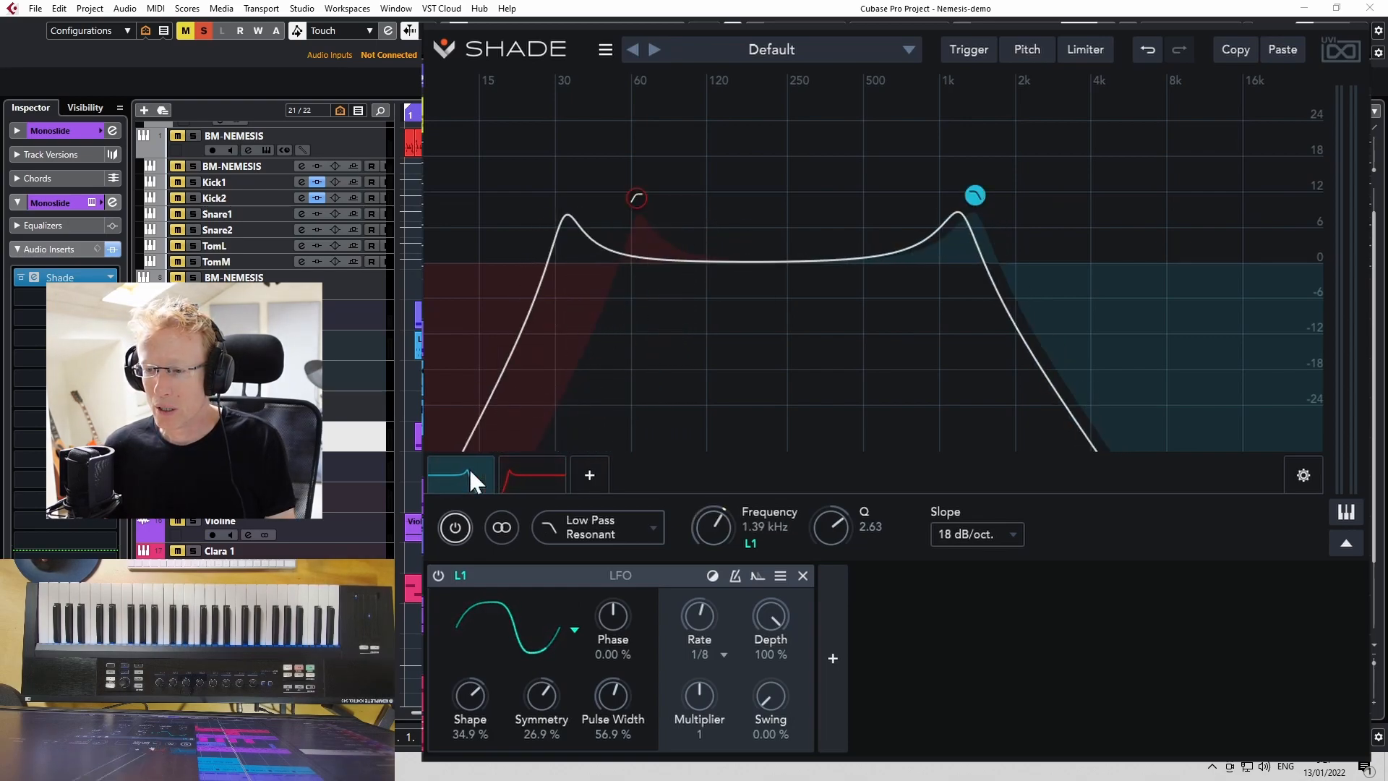
# - Add a Phaser Classic band at about 1.02 kHz and assign the LFO to its frequency
pyautogui.click(587, 474)
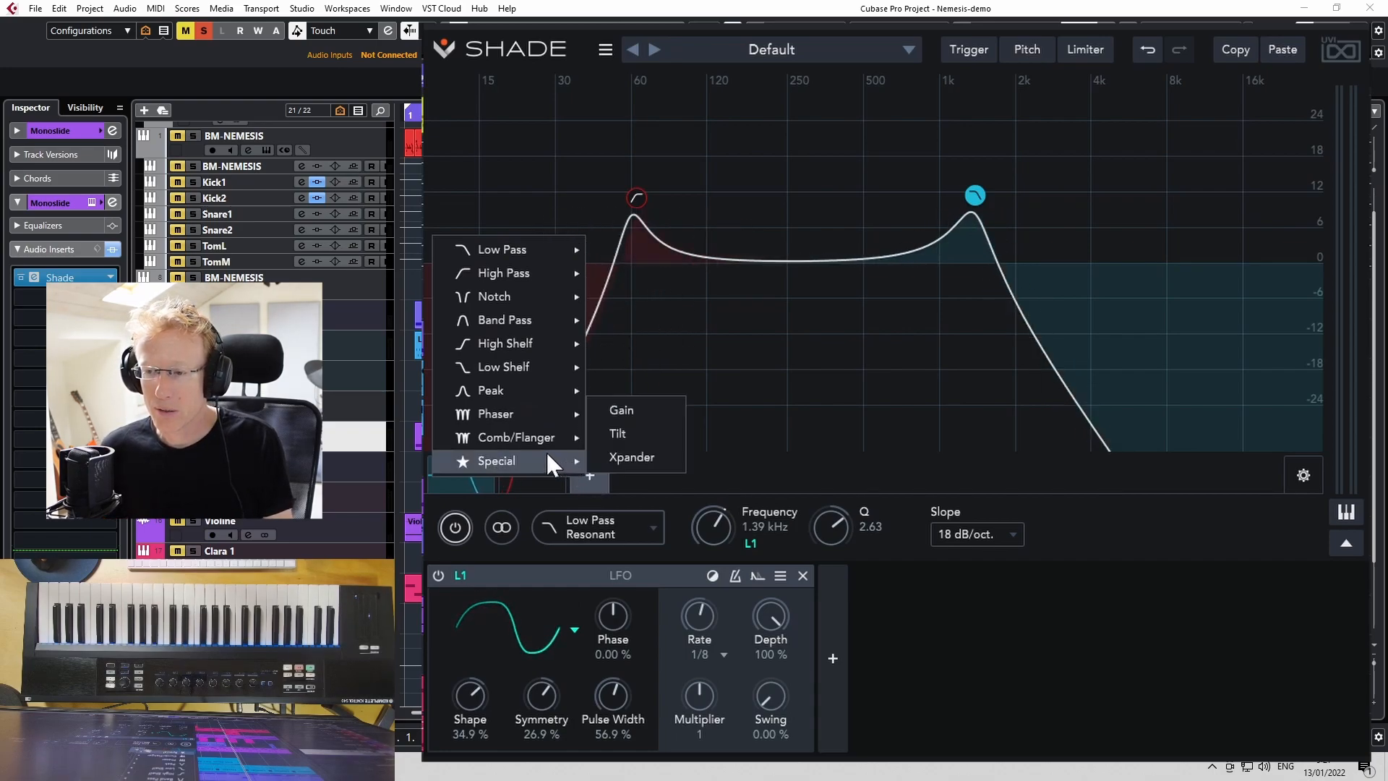
pyautogui.moveTo(527, 408)
pyautogui.click(621, 418)
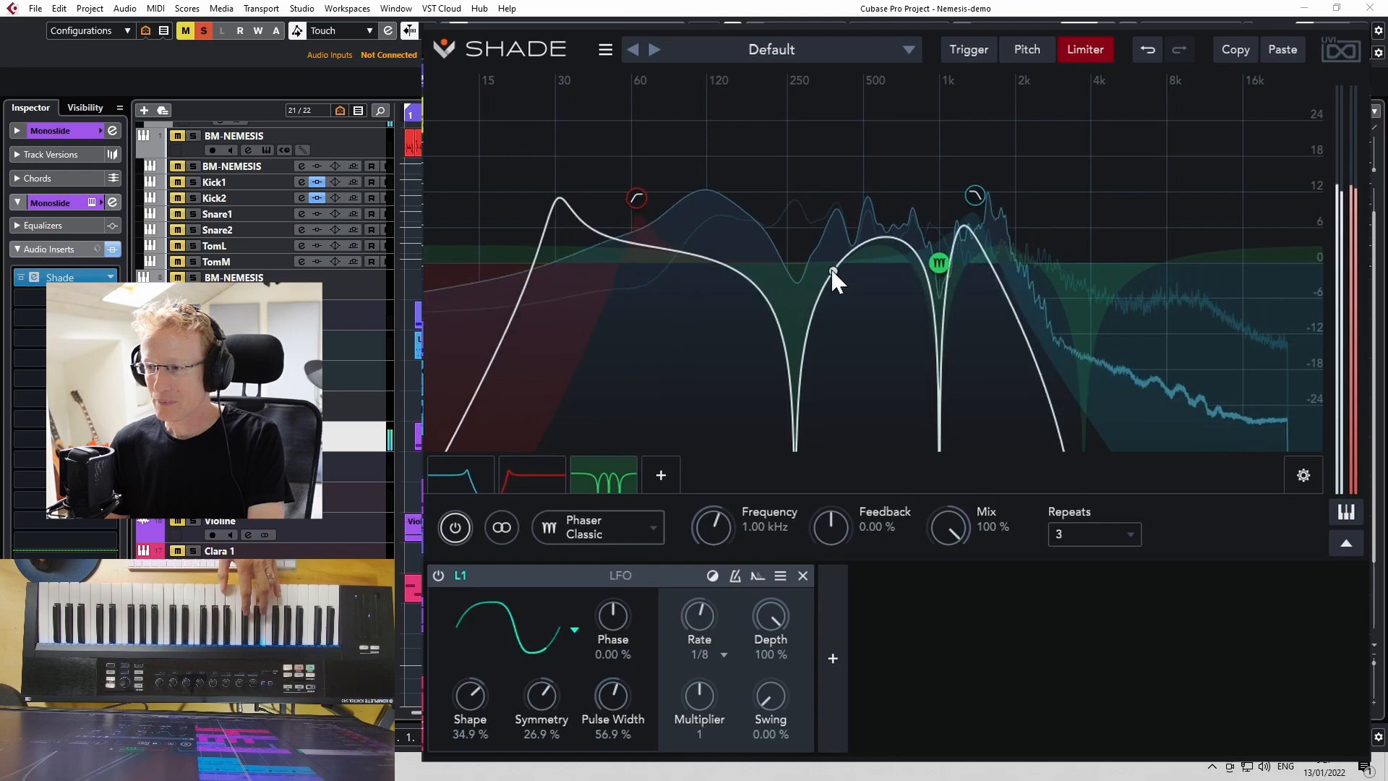
pyautogui.moveTo(719, 518)
pyautogui.mouseDown()
pyautogui.moveTo(732, 468)
pyautogui.moveTo(718, 535)
pyautogui.moveTo(722, 512)
pyautogui.mouseUp()
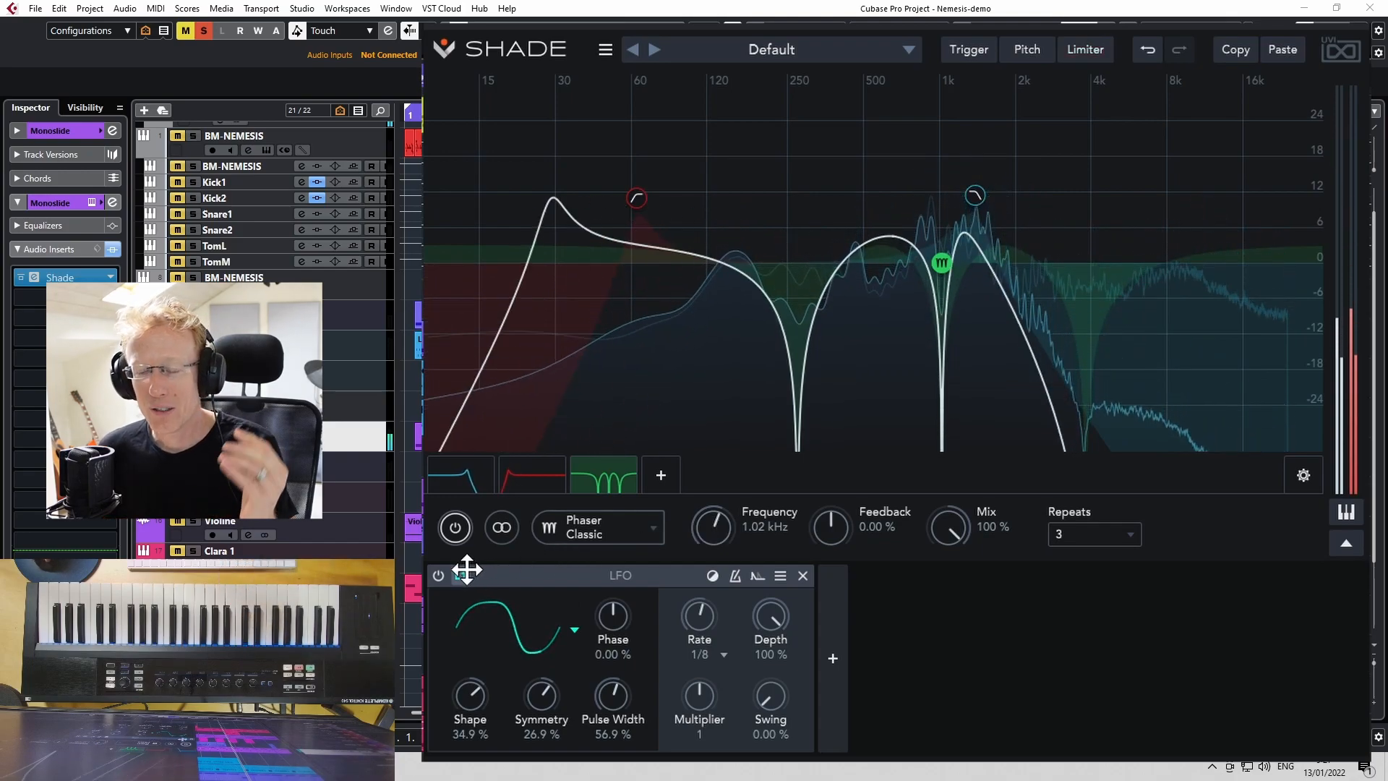
pyautogui.moveTo(460, 569); pyautogui.dragTo(715, 529)
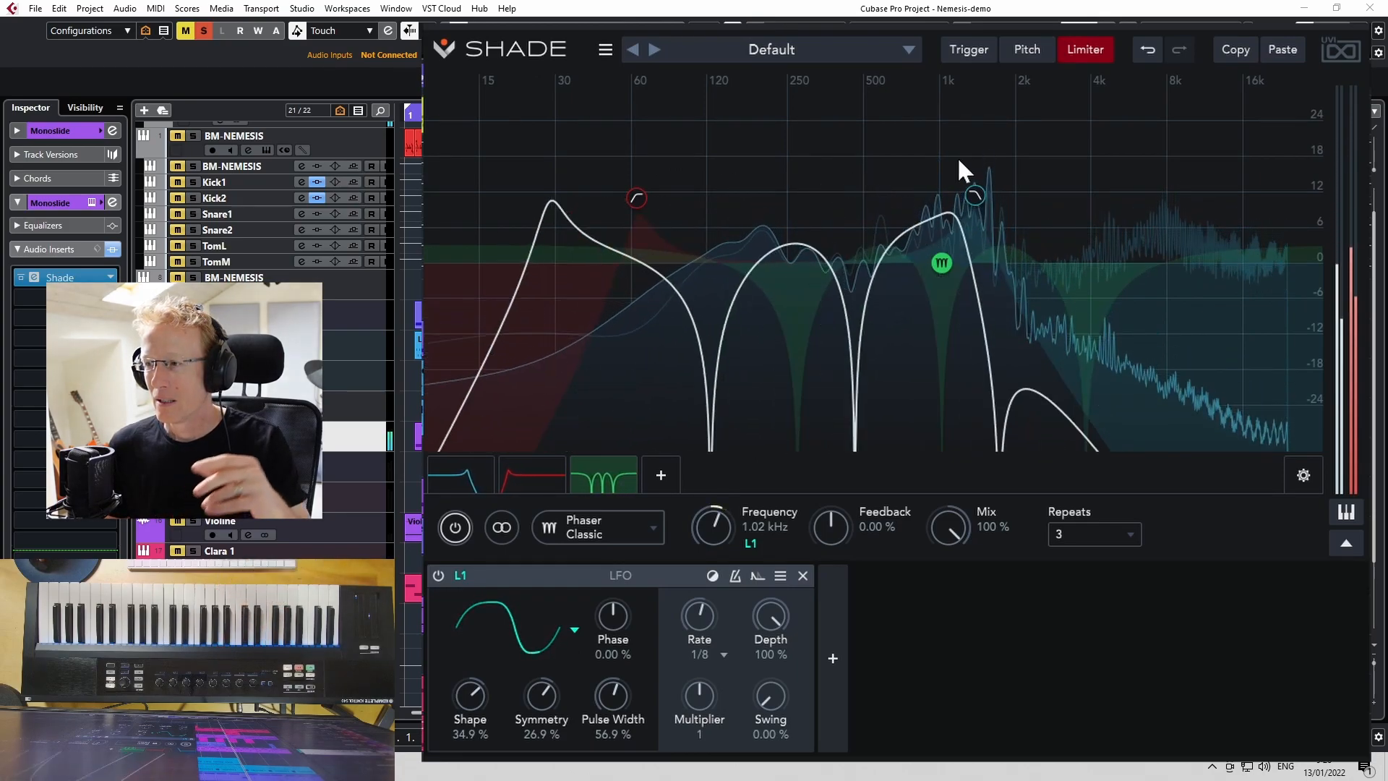
# - Set the ear guard limiter's threshold to about -4.63 dB
pyautogui.click(1087, 46)
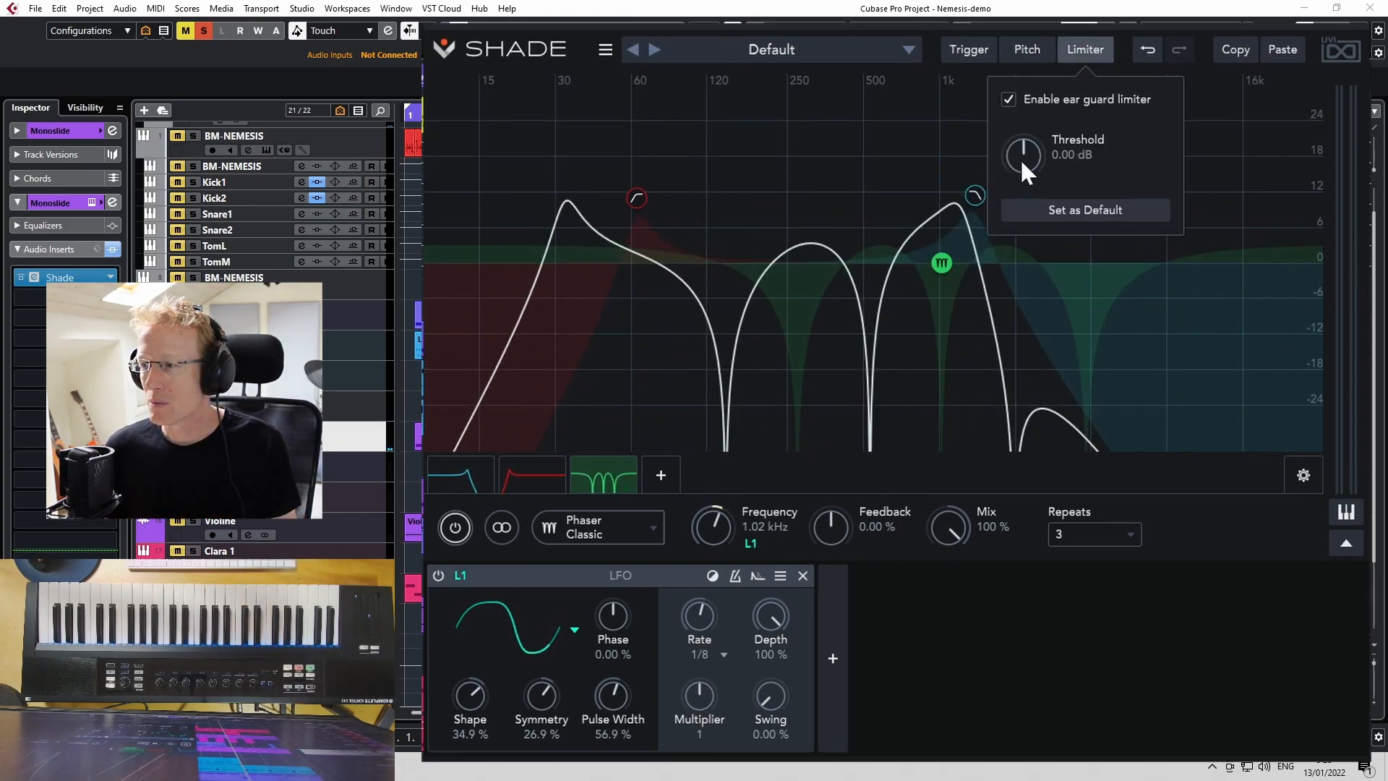
pyautogui.moveTo(1020, 158); pyautogui.dragTo(1023, 183)
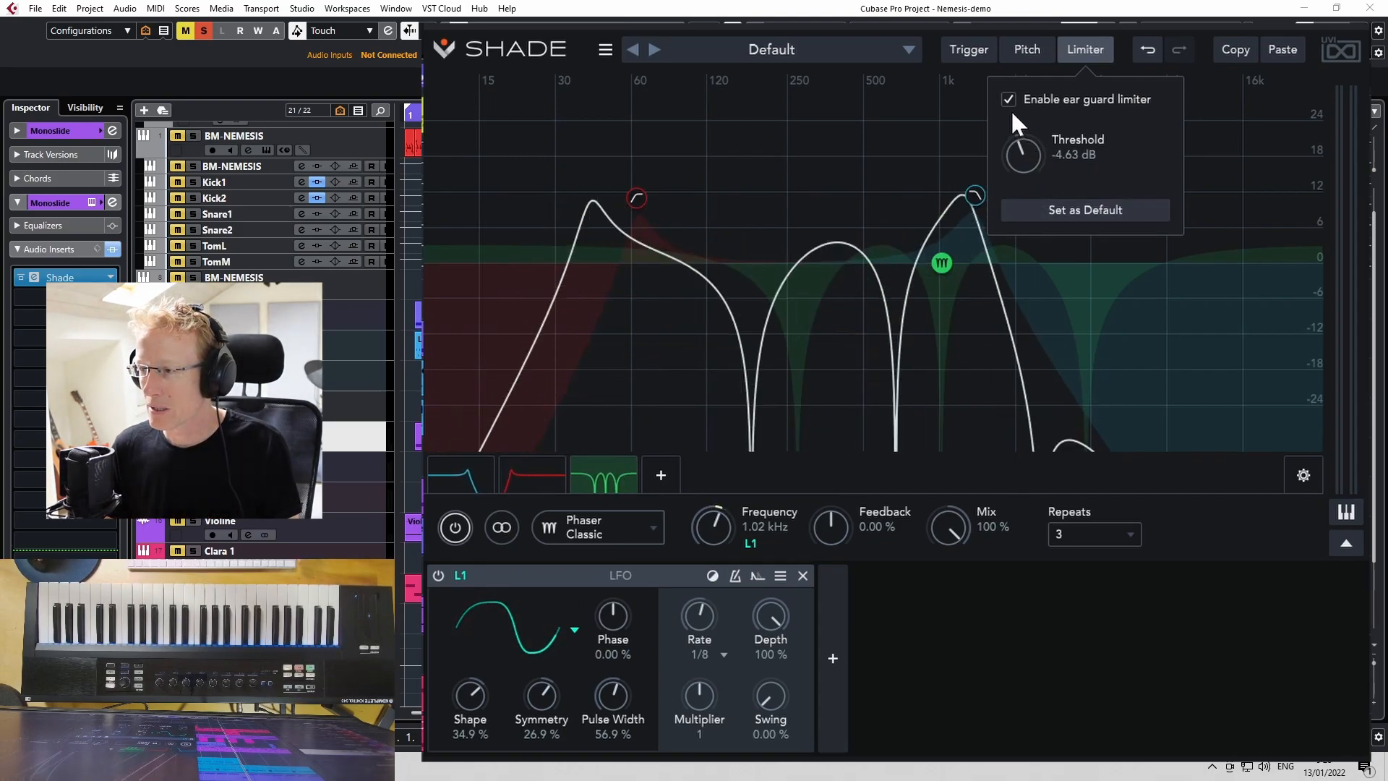
pyautogui.click(1086, 48)
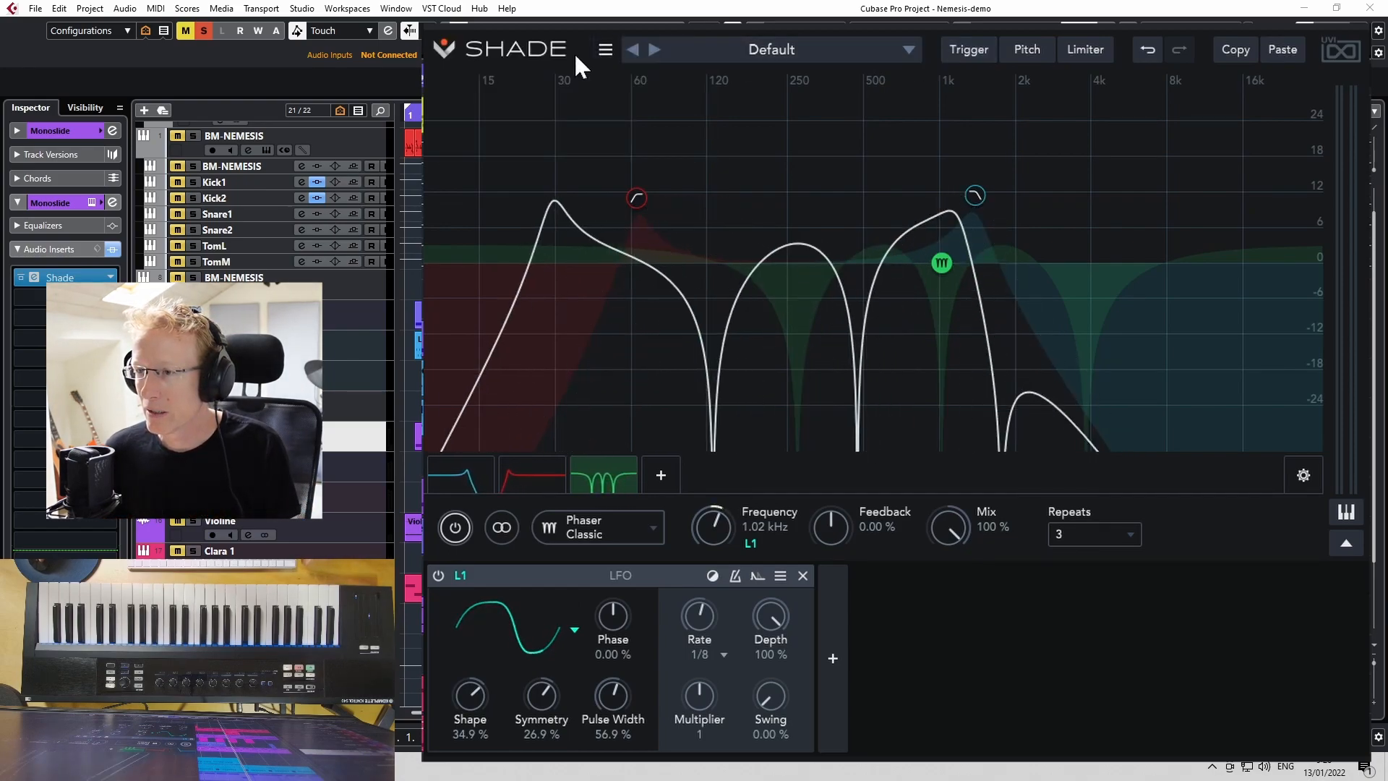
# - Reset the plugin to an empty filter setup and add a Phaser Extended band at about 121 Hz
pyautogui.click(606, 49)
pyautogui.click(626, 81)
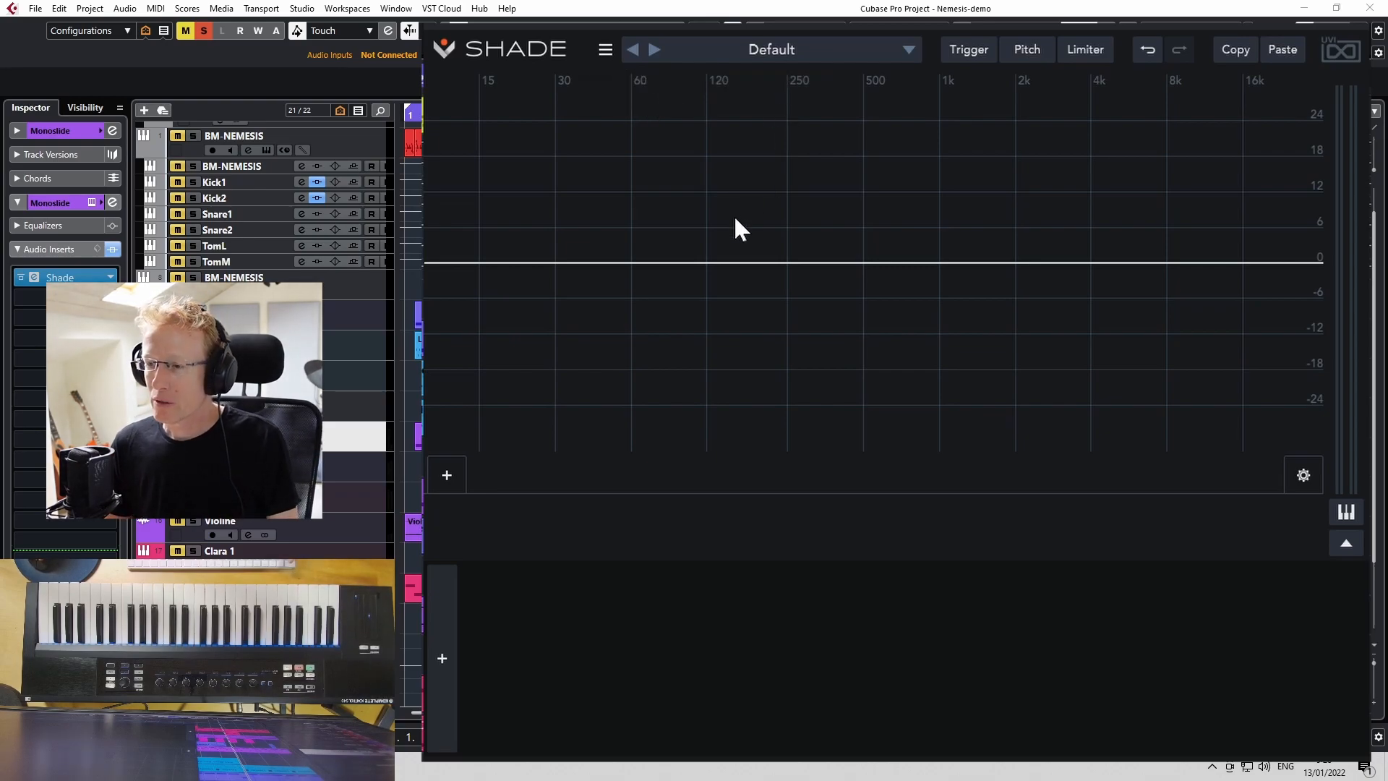
pyautogui.moveTo(679, 260); pyautogui.dragTo(711, 175)
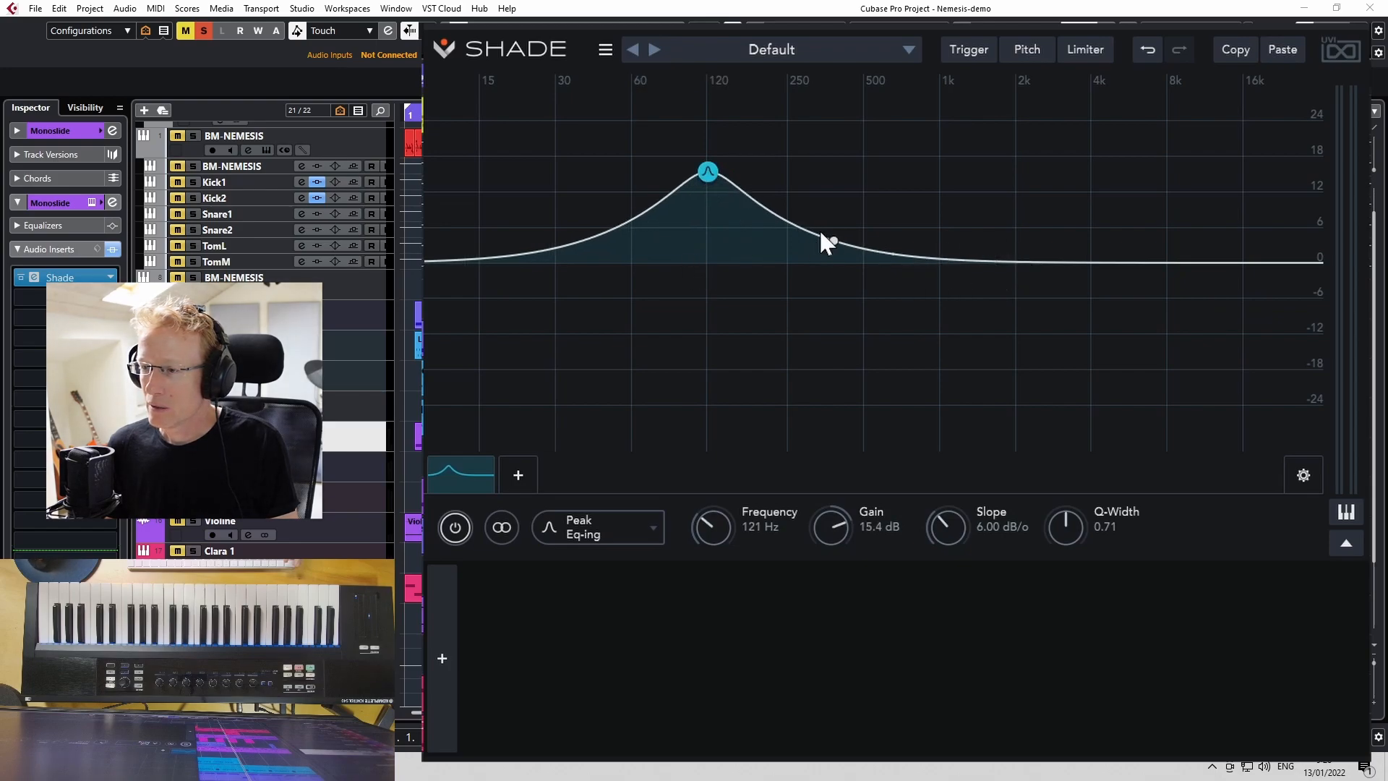
pyautogui.rightClick(701, 173)
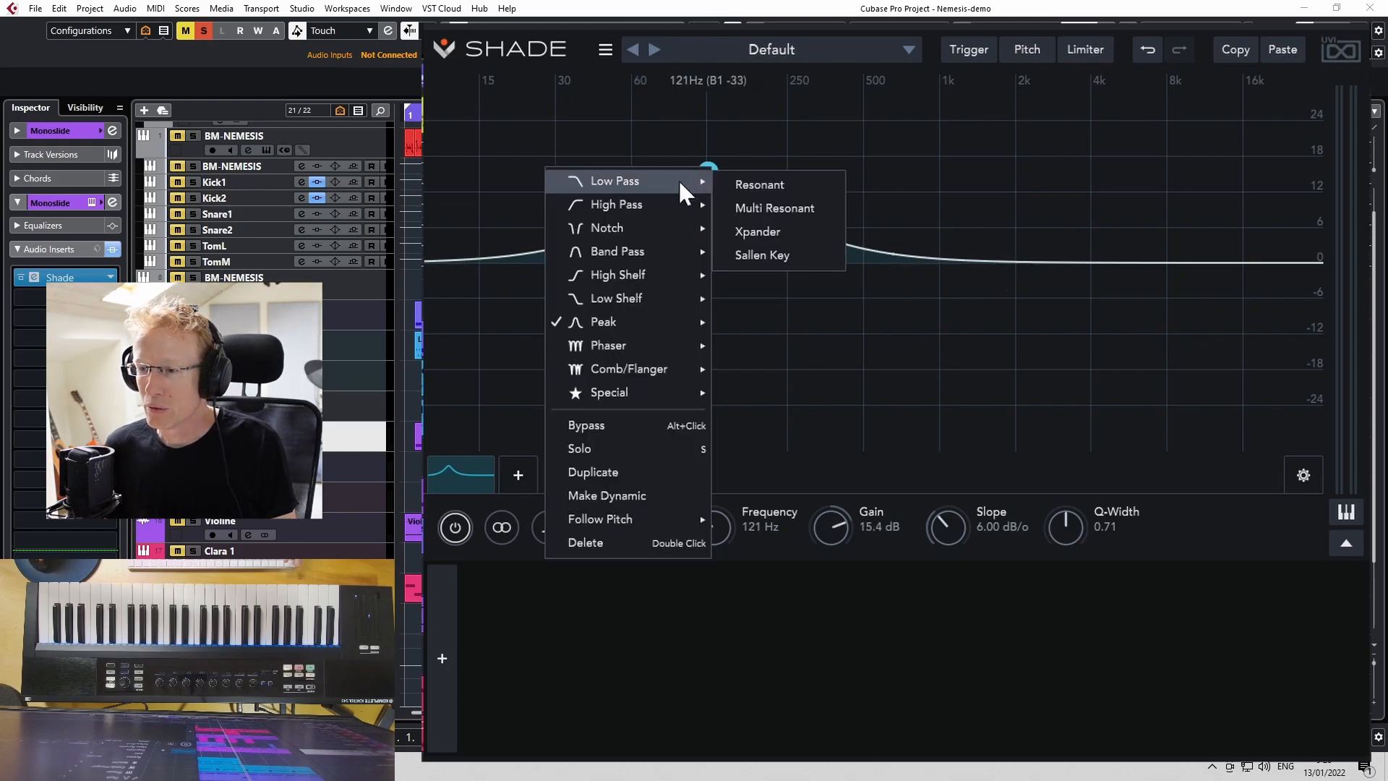
pyautogui.moveTo(646, 341)
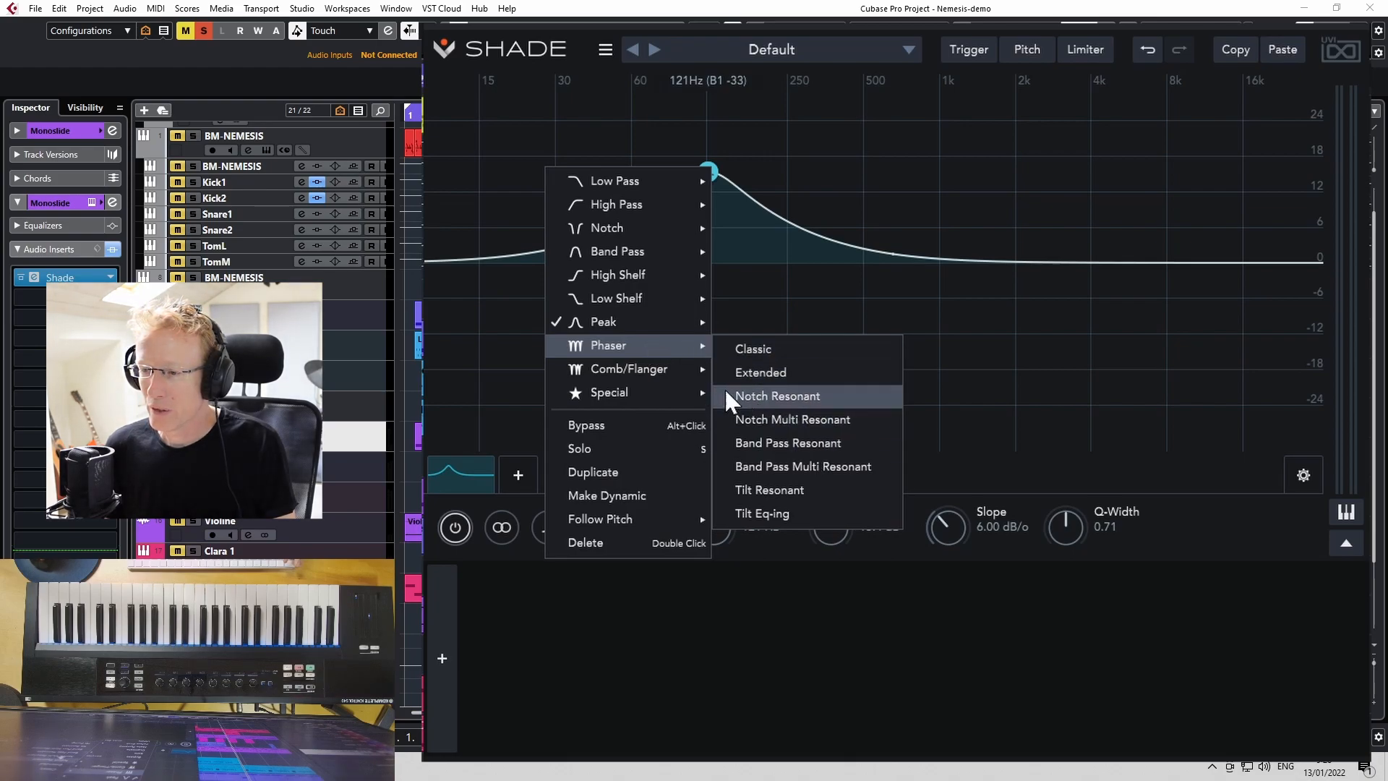
pyautogui.click(783, 372)
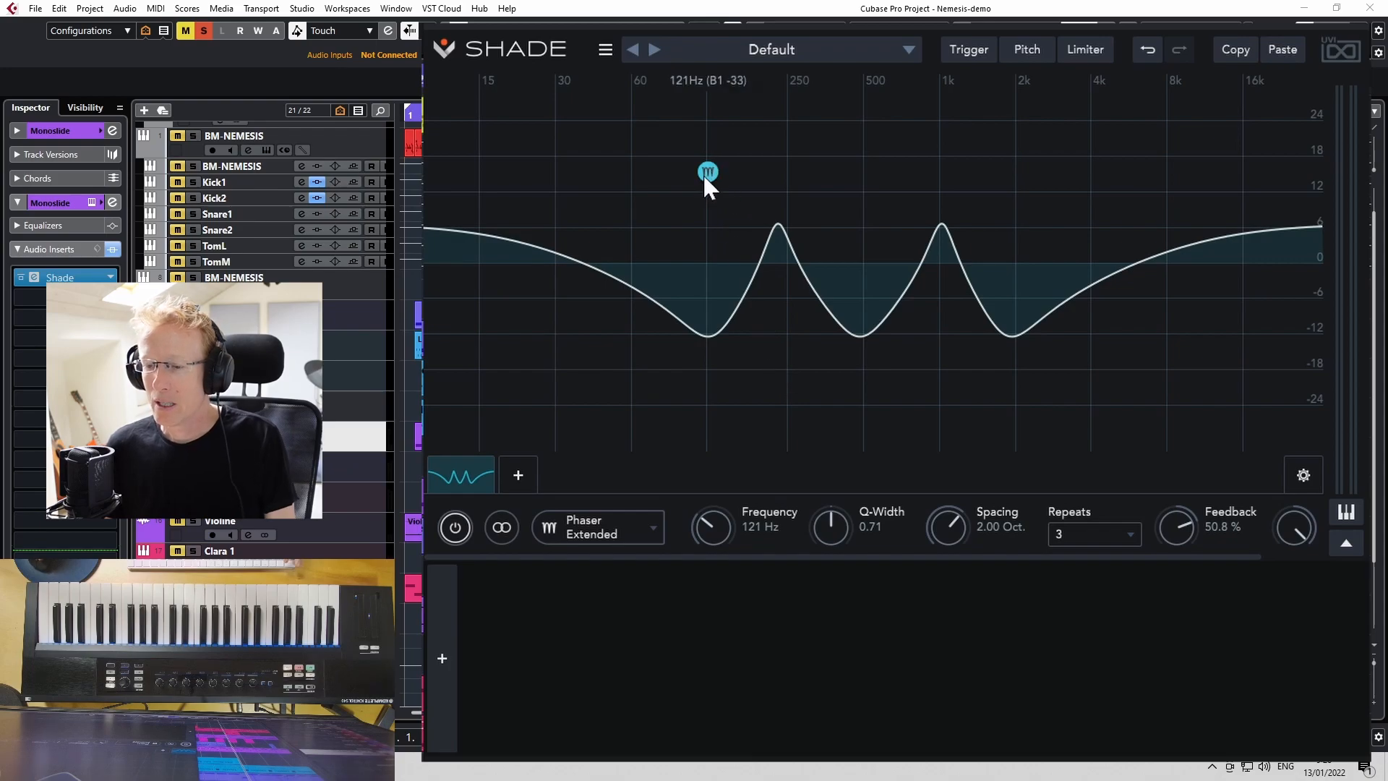
# - Add a Figure modulator and set its Shape to about 57.7 %
pyautogui.click(446, 641)
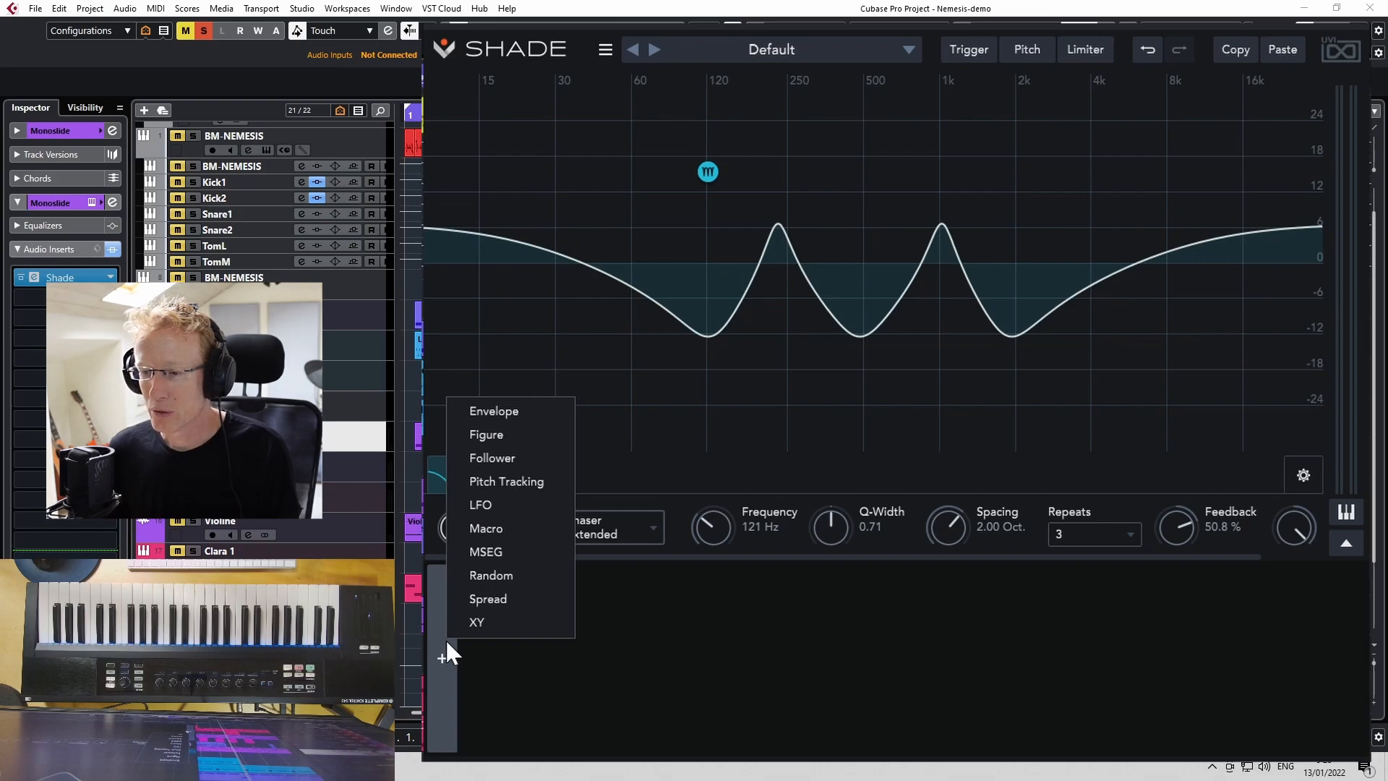
pyautogui.click(520, 433)
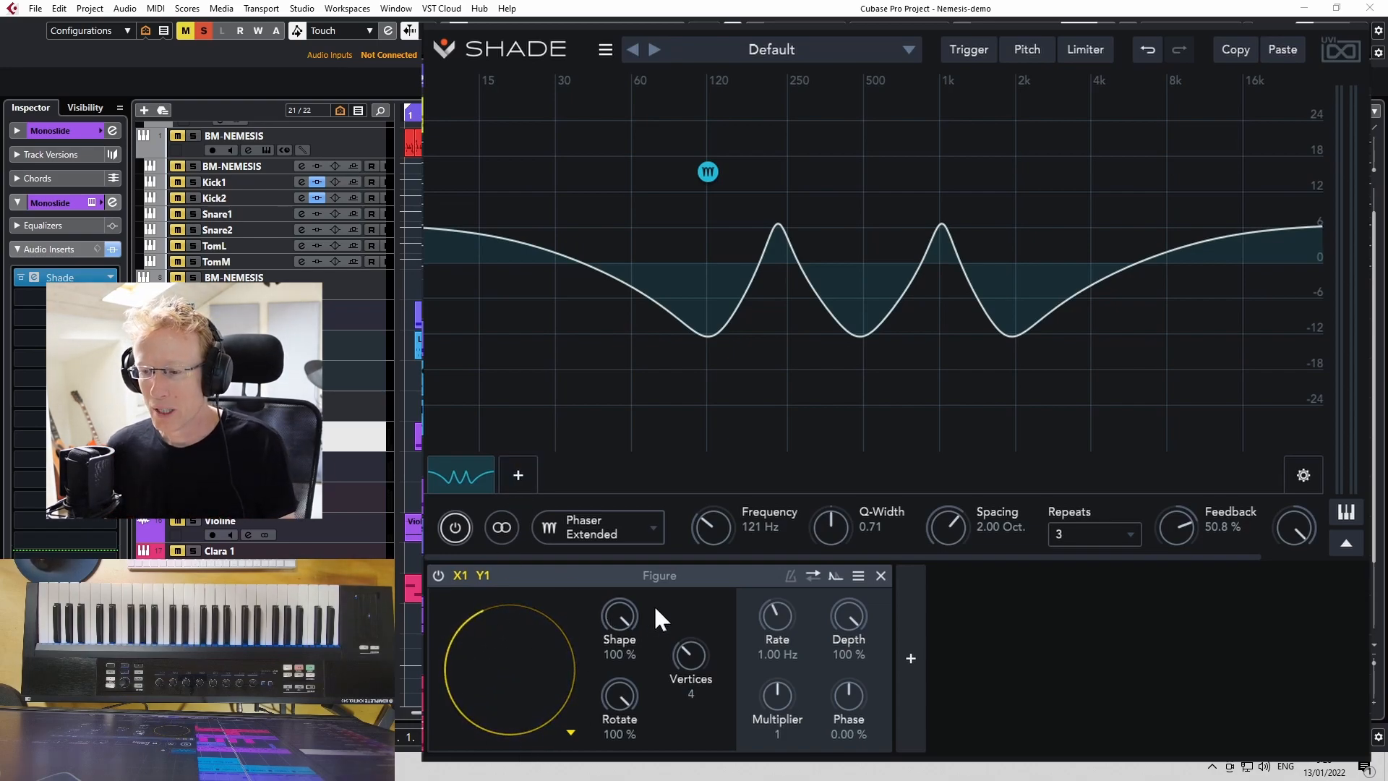
pyautogui.moveTo(620, 617); pyautogui.dragTo(609, 746)
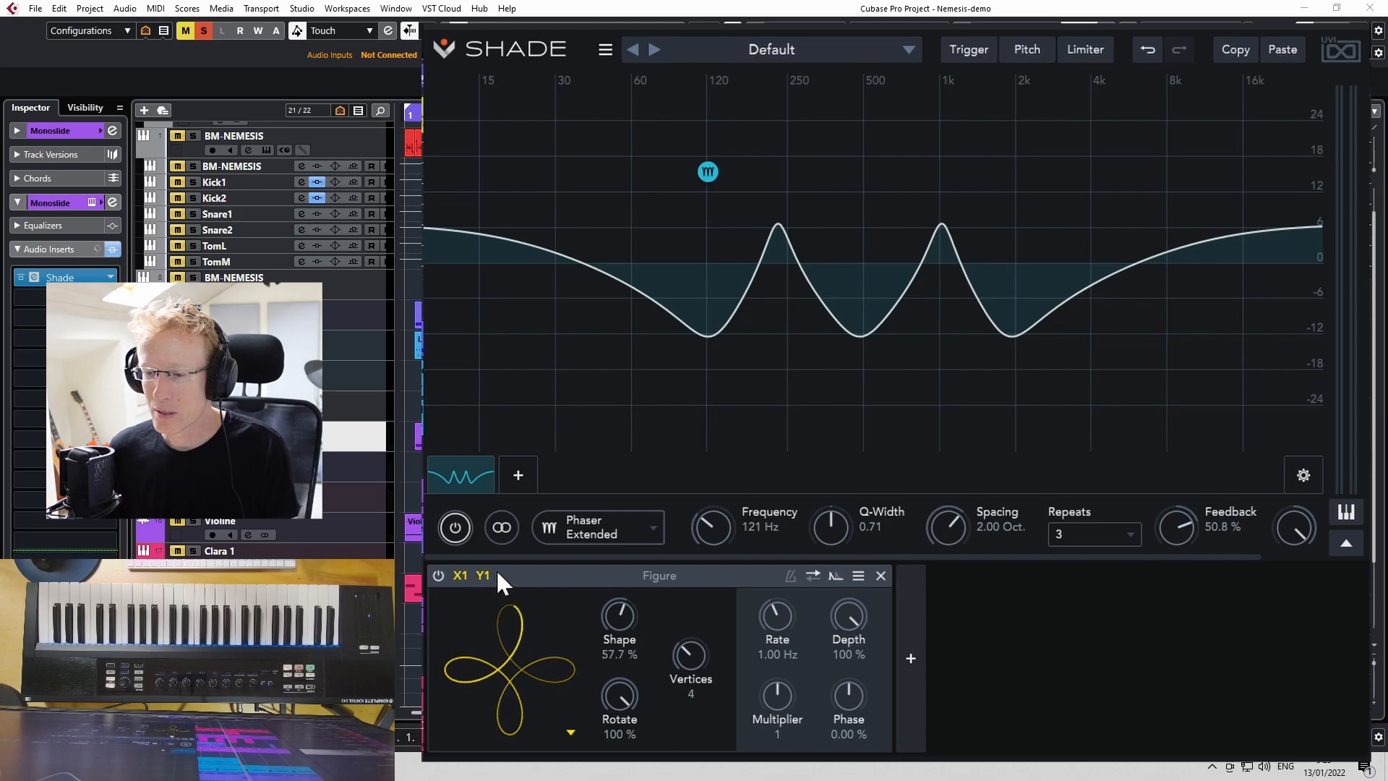
# - Assign the Figure modulator's X1 output to the phaser's Frequency and its Y1 output to the Q-Width
pyautogui.moveTo(457, 577); pyautogui.dragTo(713, 525)
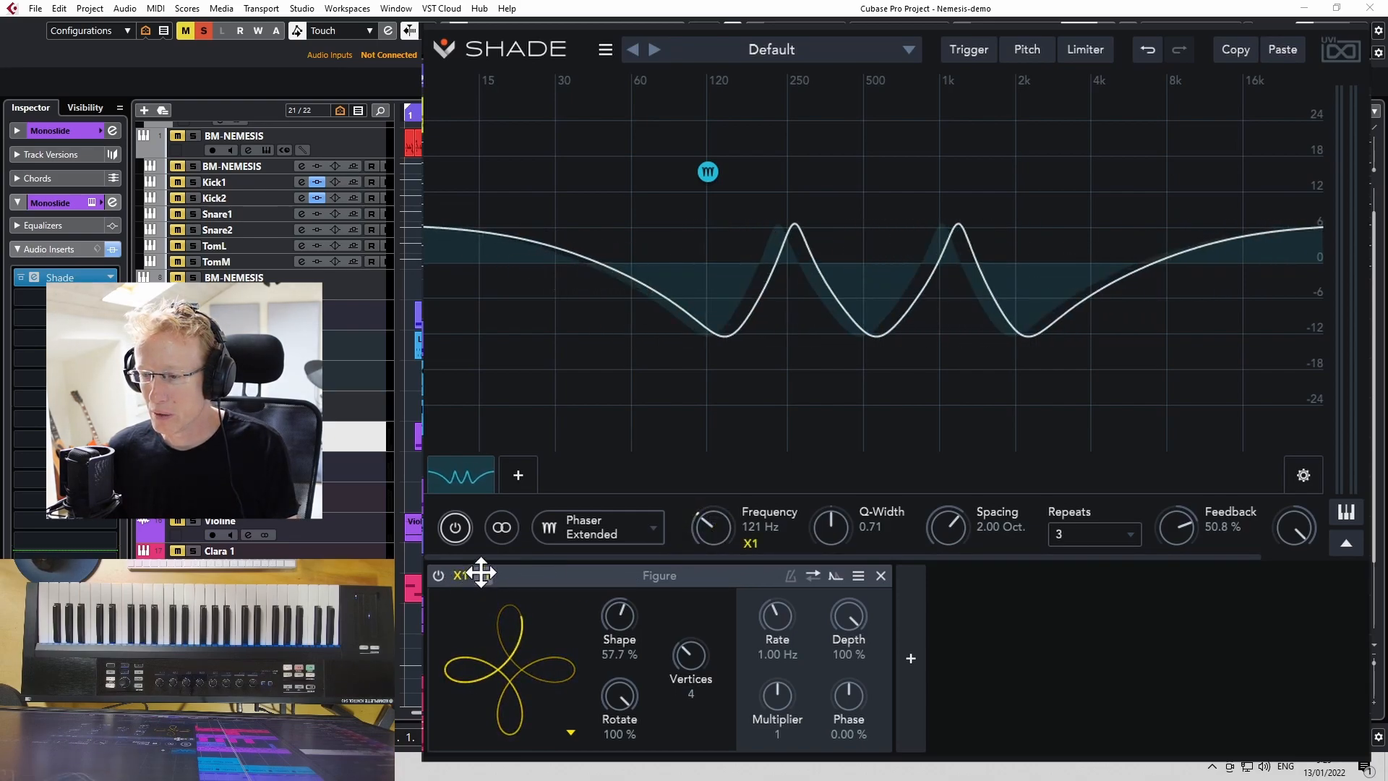
pyautogui.moveTo(482, 572); pyautogui.dragTo(846, 521)
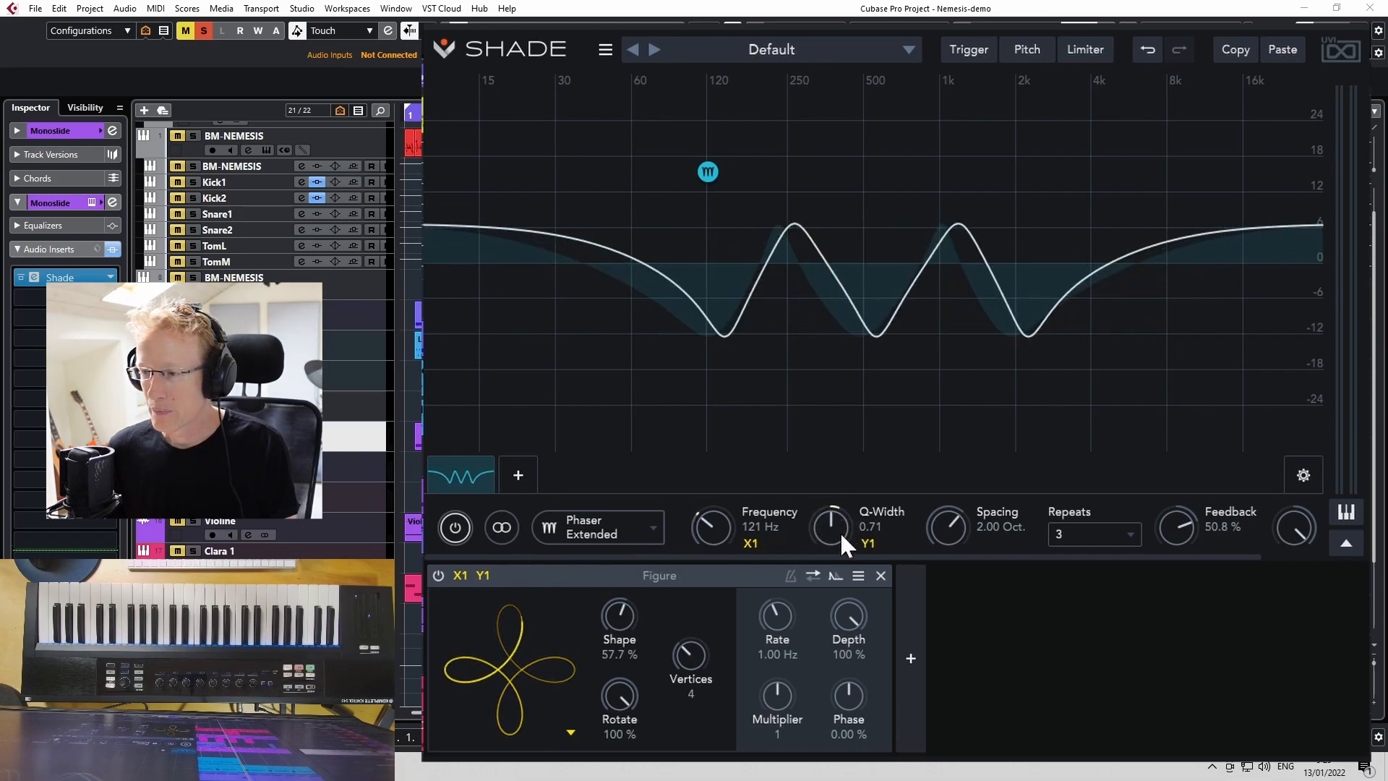
pyautogui.moveTo(839, 530)
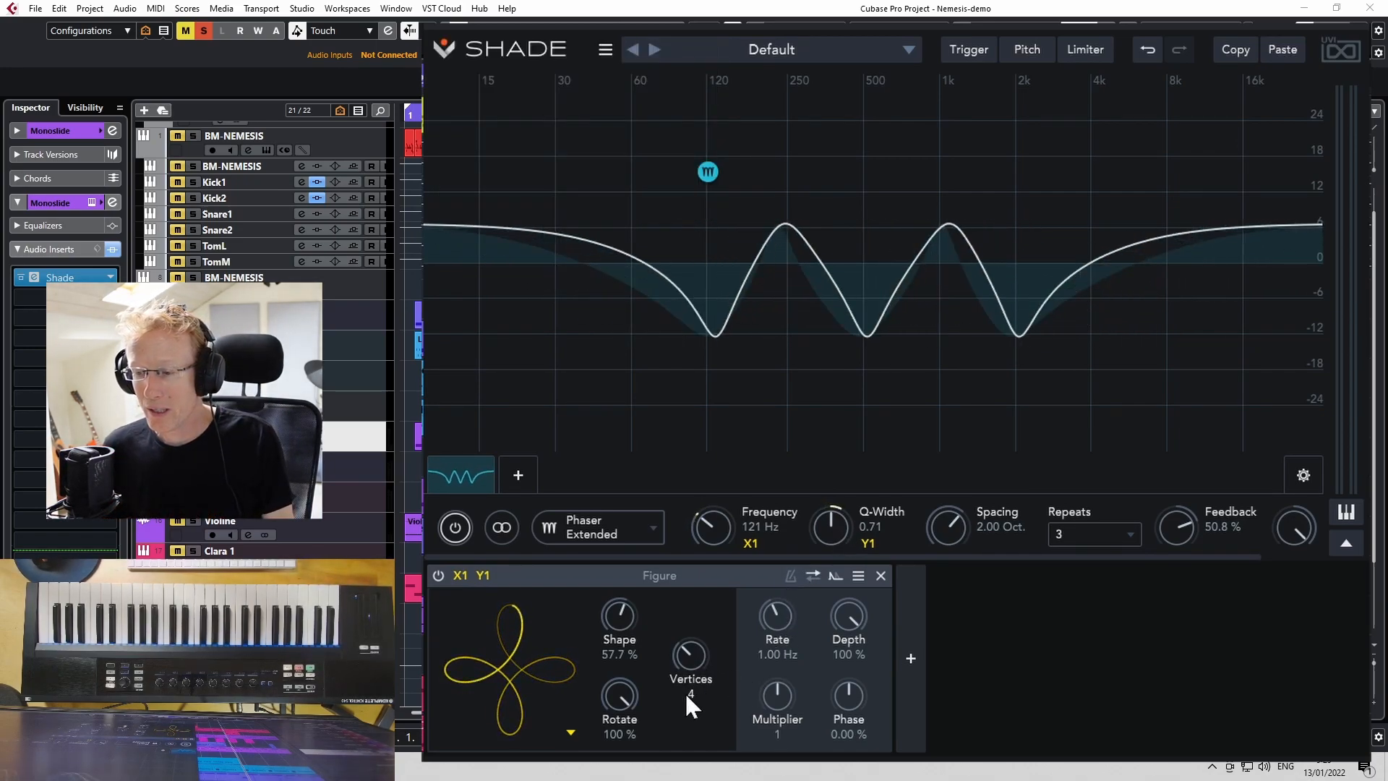
# - Set the Figure's Vertices to 7 and sync its Rate to the tempo at 1/4
pyautogui.moveTo(688, 663)
pyautogui.mouseDown()
pyautogui.moveTo(688, 605)
pyautogui.moveTo(692, 640)
pyautogui.mouseUp()
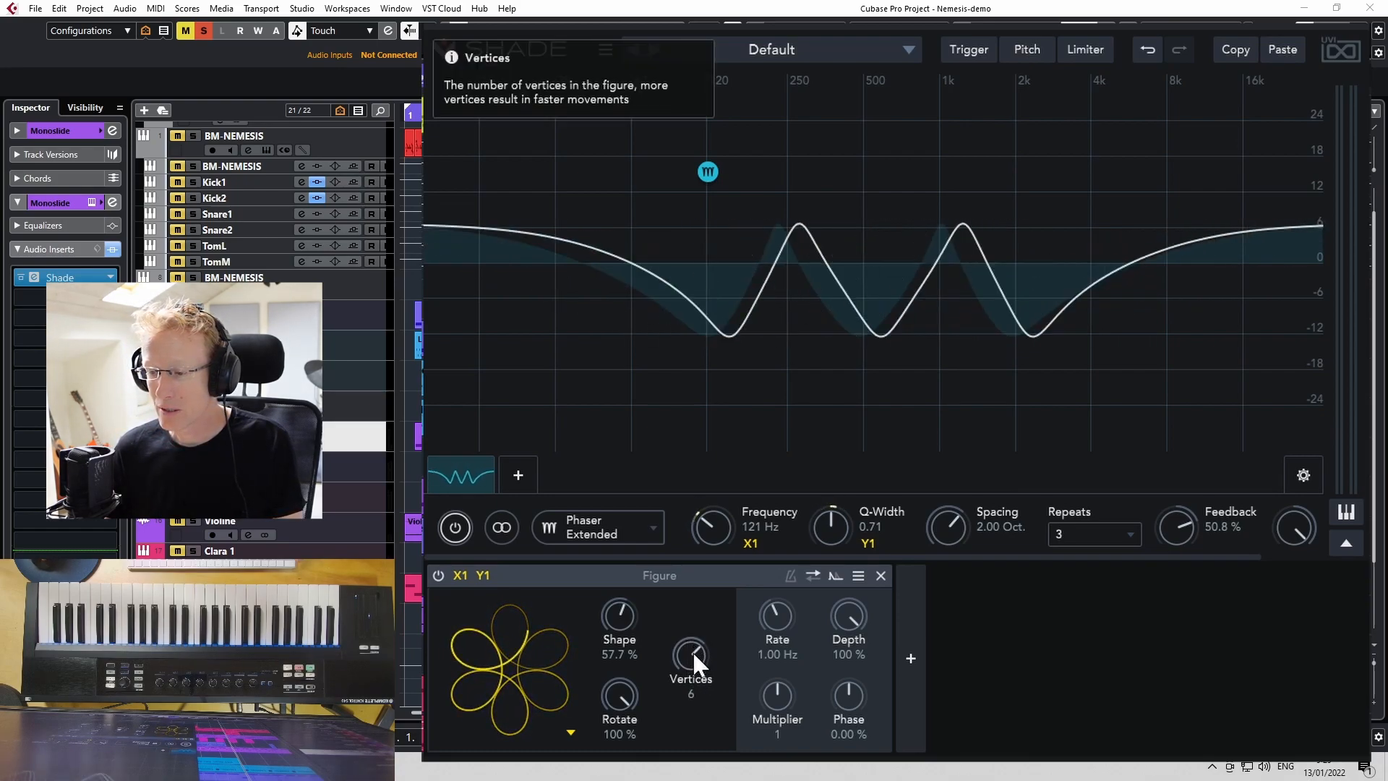
pyautogui.moveTo(696, 638); pyautogui.dragTo(696, 605)
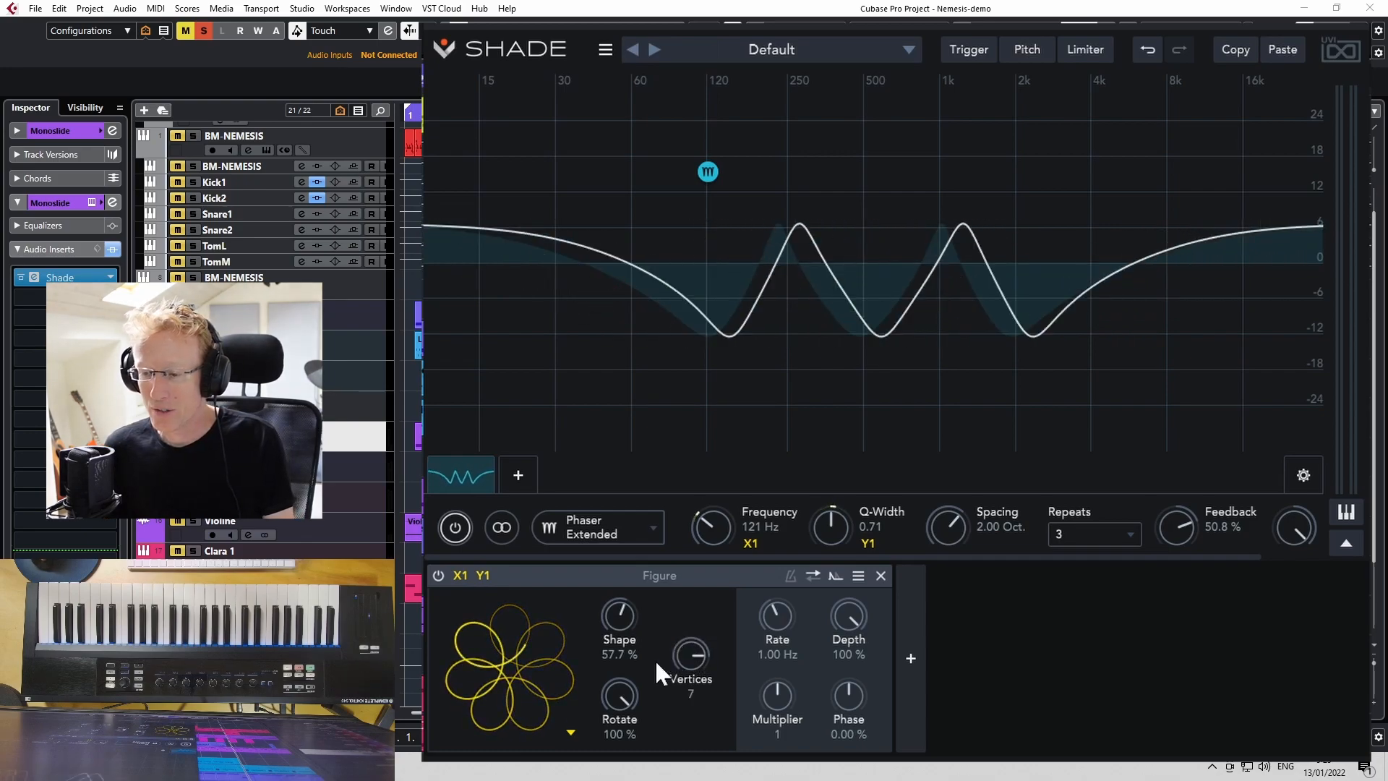
pyautogui.moveTo(628, 688); pyautogui.dragTo(646, 639)
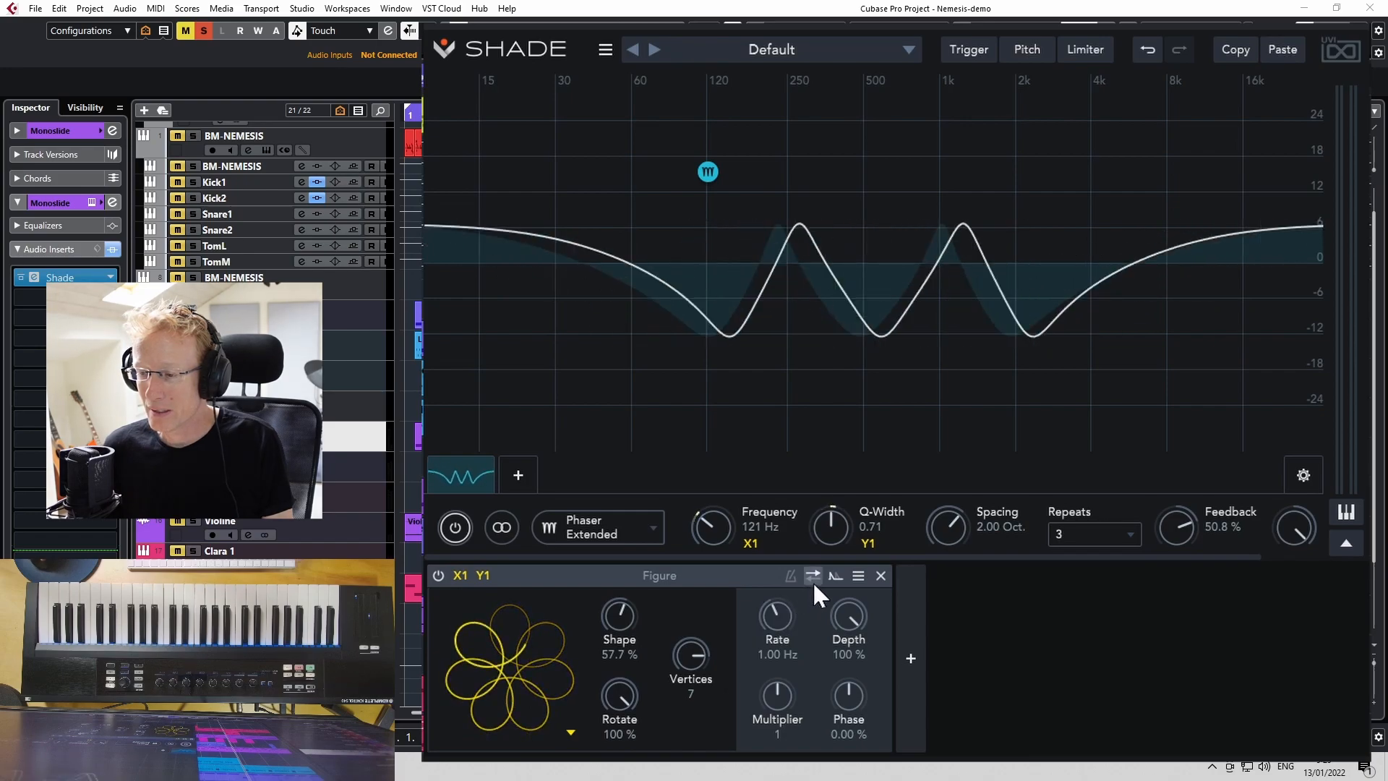
pyautogui.click(791, 575)
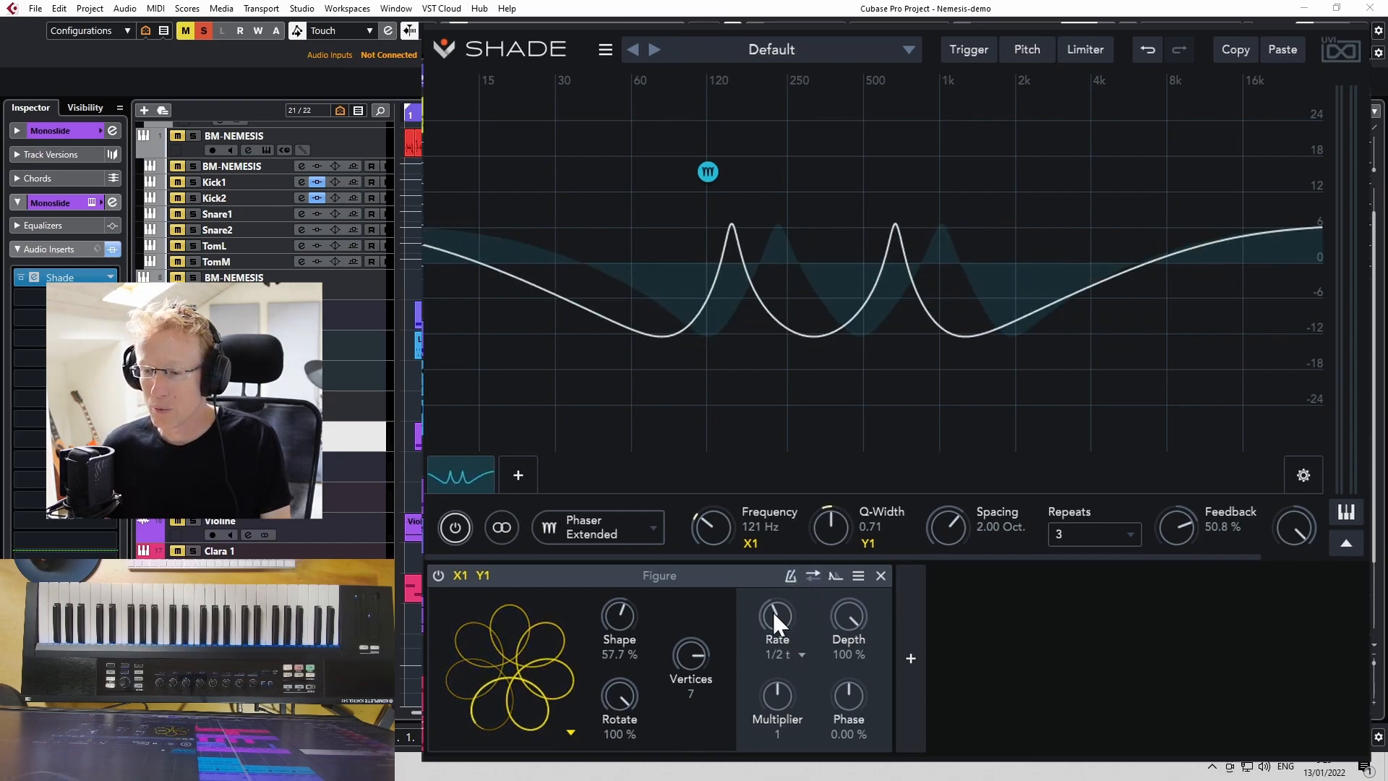
pyautogui.moveTo(772, 610); pyautogui.dragTo(775, 592)
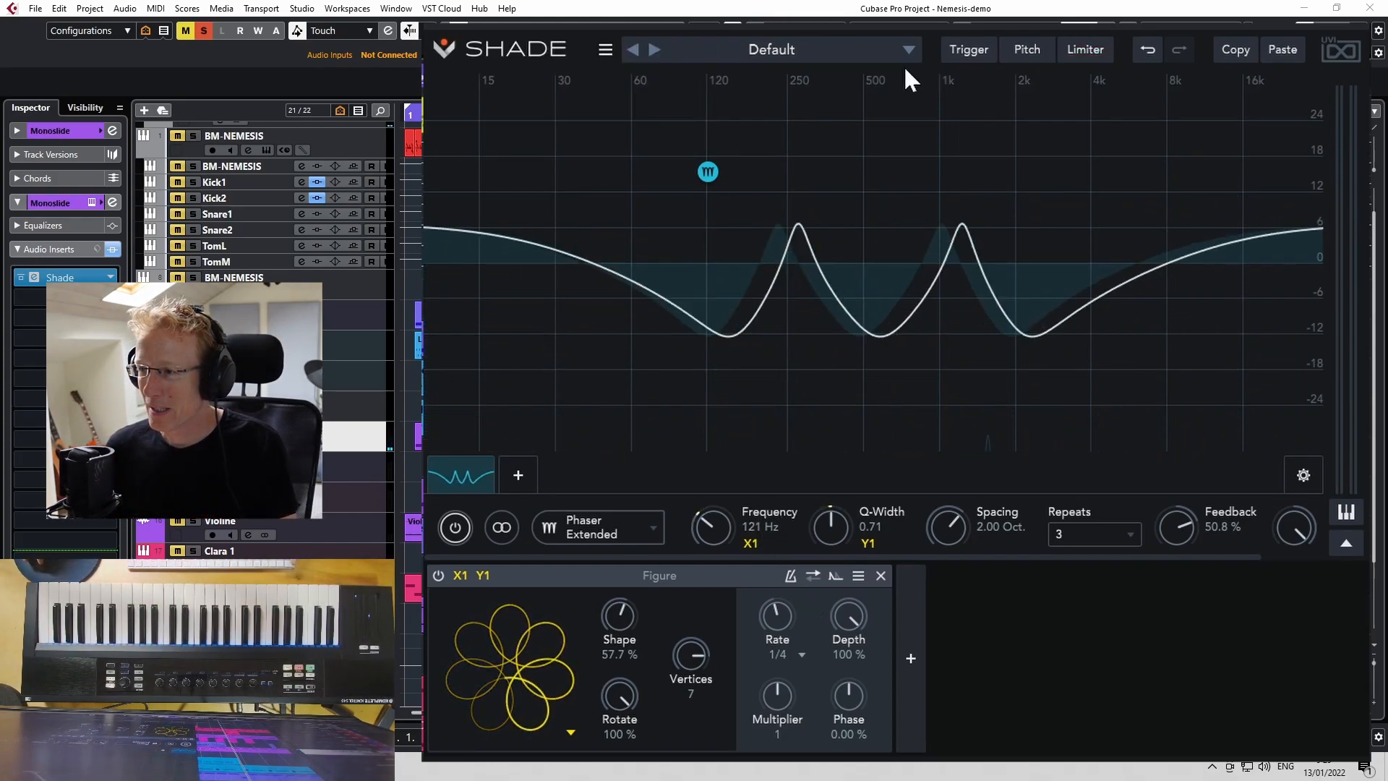
# - Reset the plugin to an empty filter setup and add a High Pass Resonant band at about 112 Hz
pyautogui.click(605, 48)
pyautogui.click(626, 87)
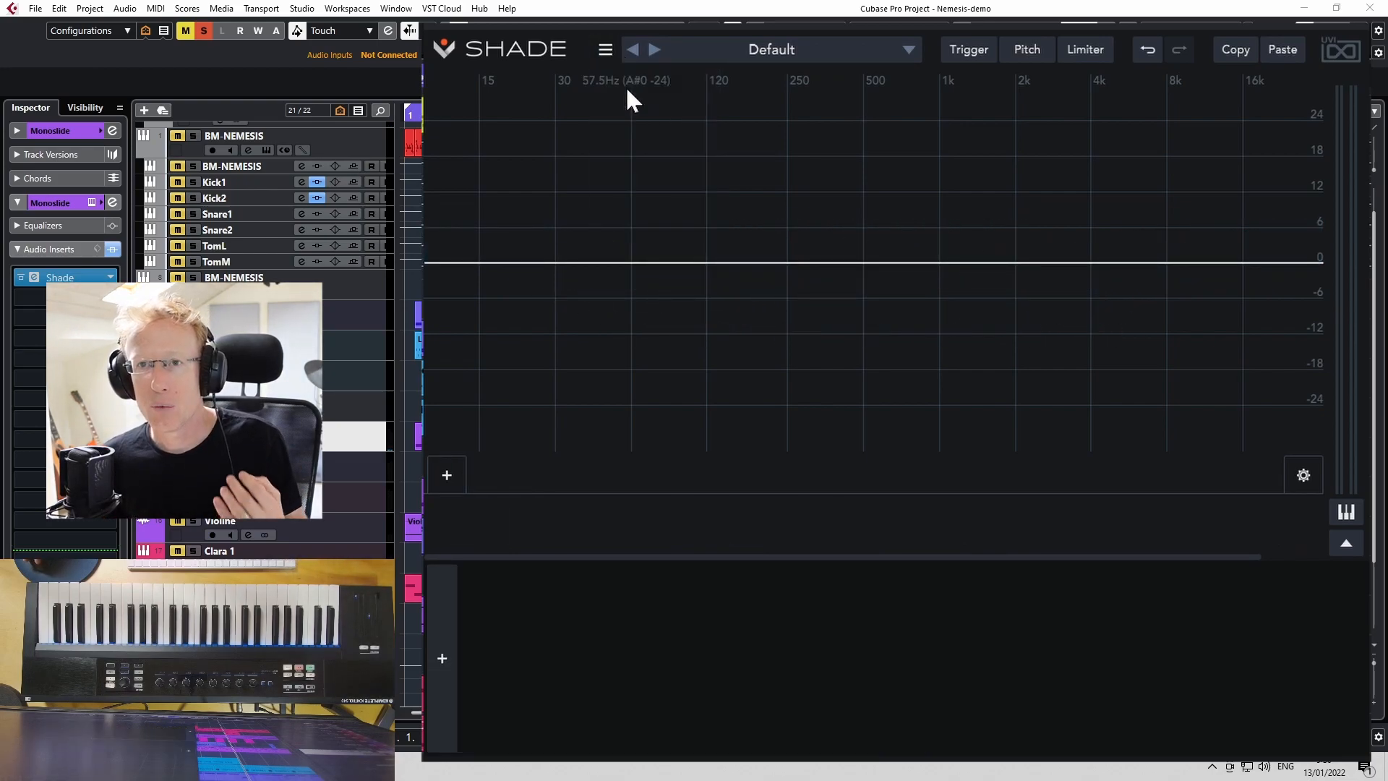
pyautogui.moveTo(662, 262); pyautogui.dragTo(700, 181)
pyautogui.rightClick(703, 181)
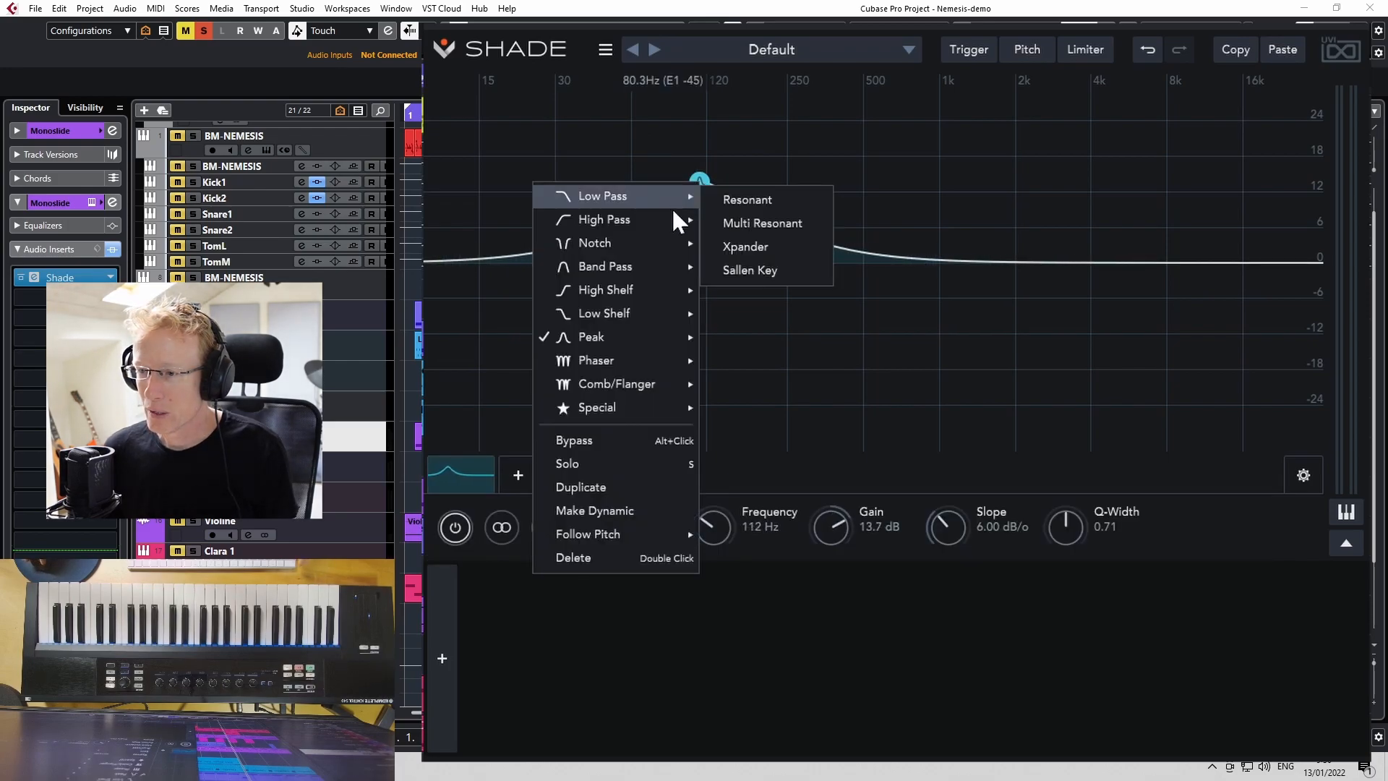
pyautogui.moveTo(671, 219)
pyautogui.click(750, 223)
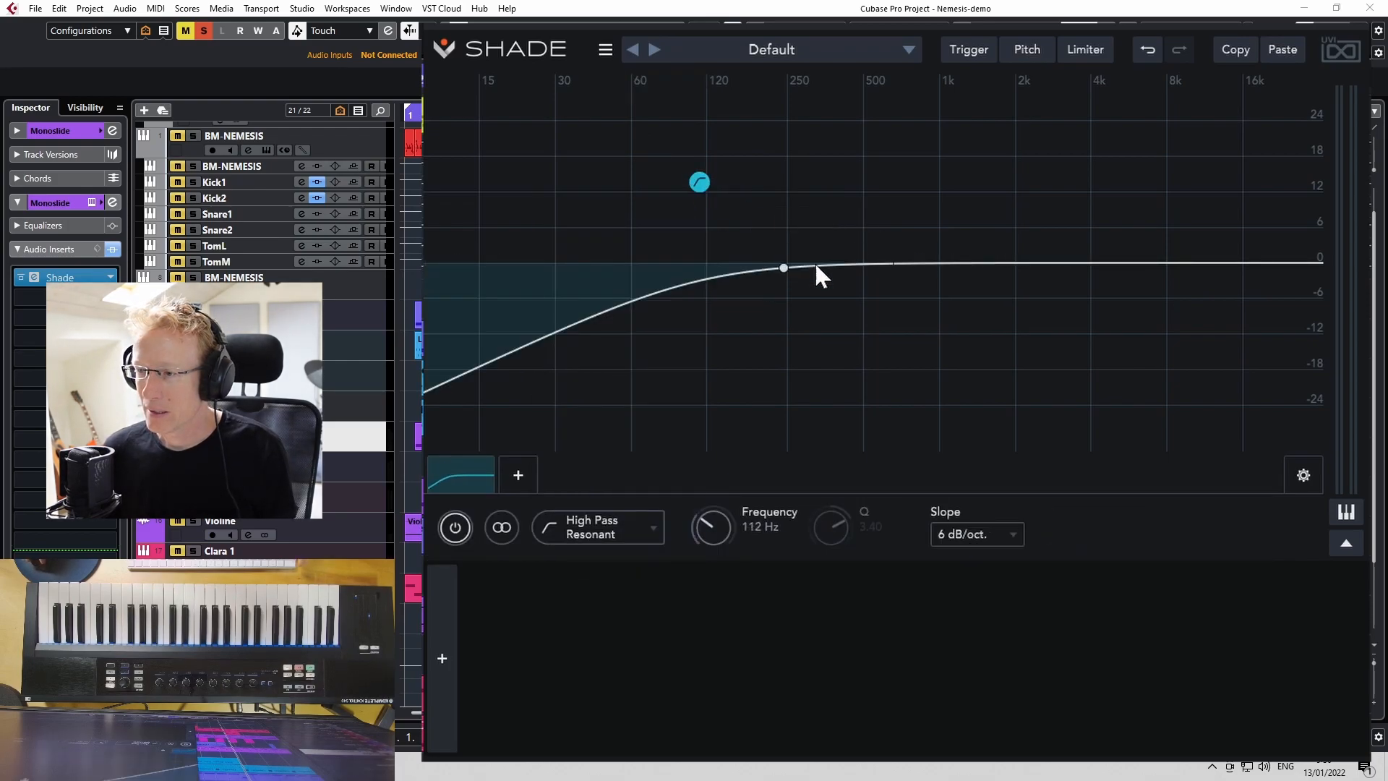
# - Add a second band at about 1.30 kHz and make it a Low Pass Resonant filter
pyautogui.click(943, 269)
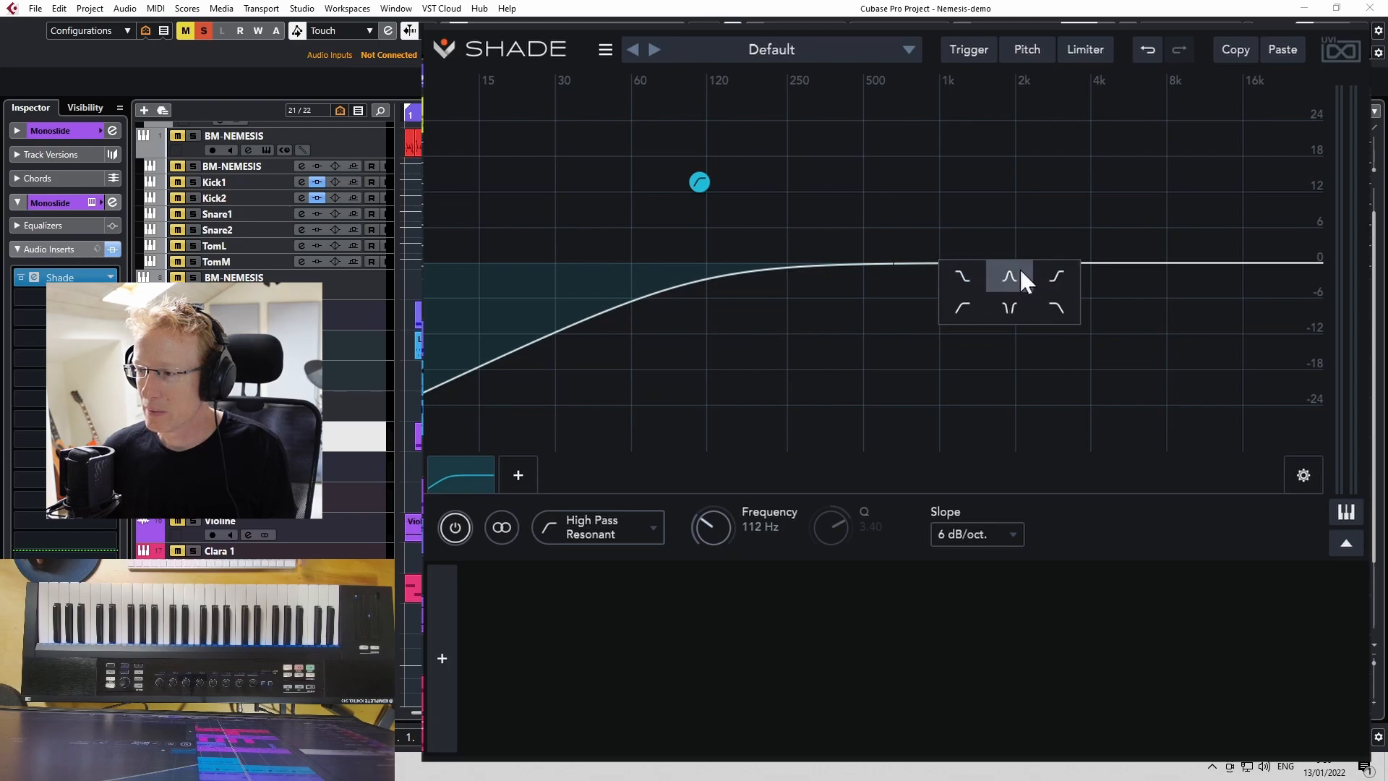
pyautogui.click(956, 253)
pyautogui.moveTo(969, 262); pyautogui.dragTo(969, 179)
pyautogui.rightClick(969, 179)
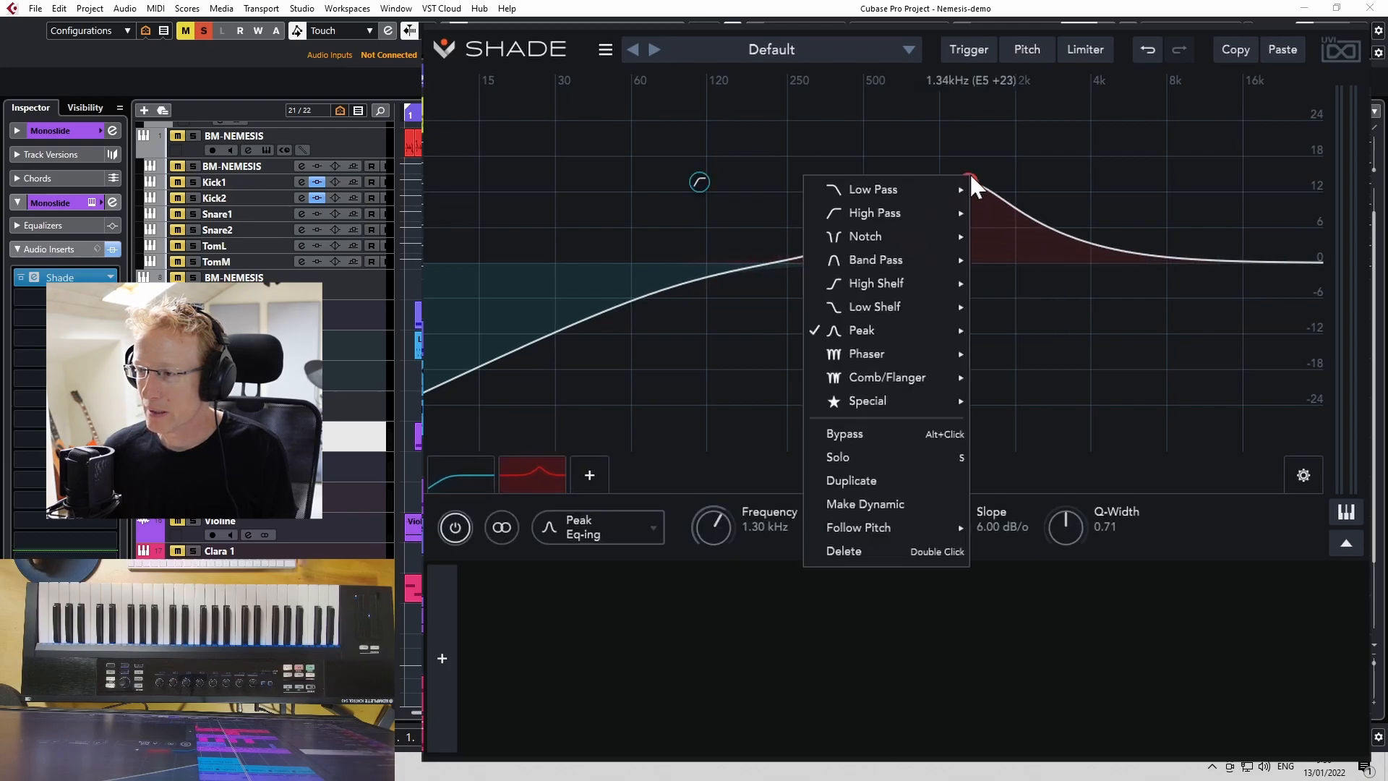
pyautogui.moveTo(944, 189)
pyautogui.click(1014, 192)
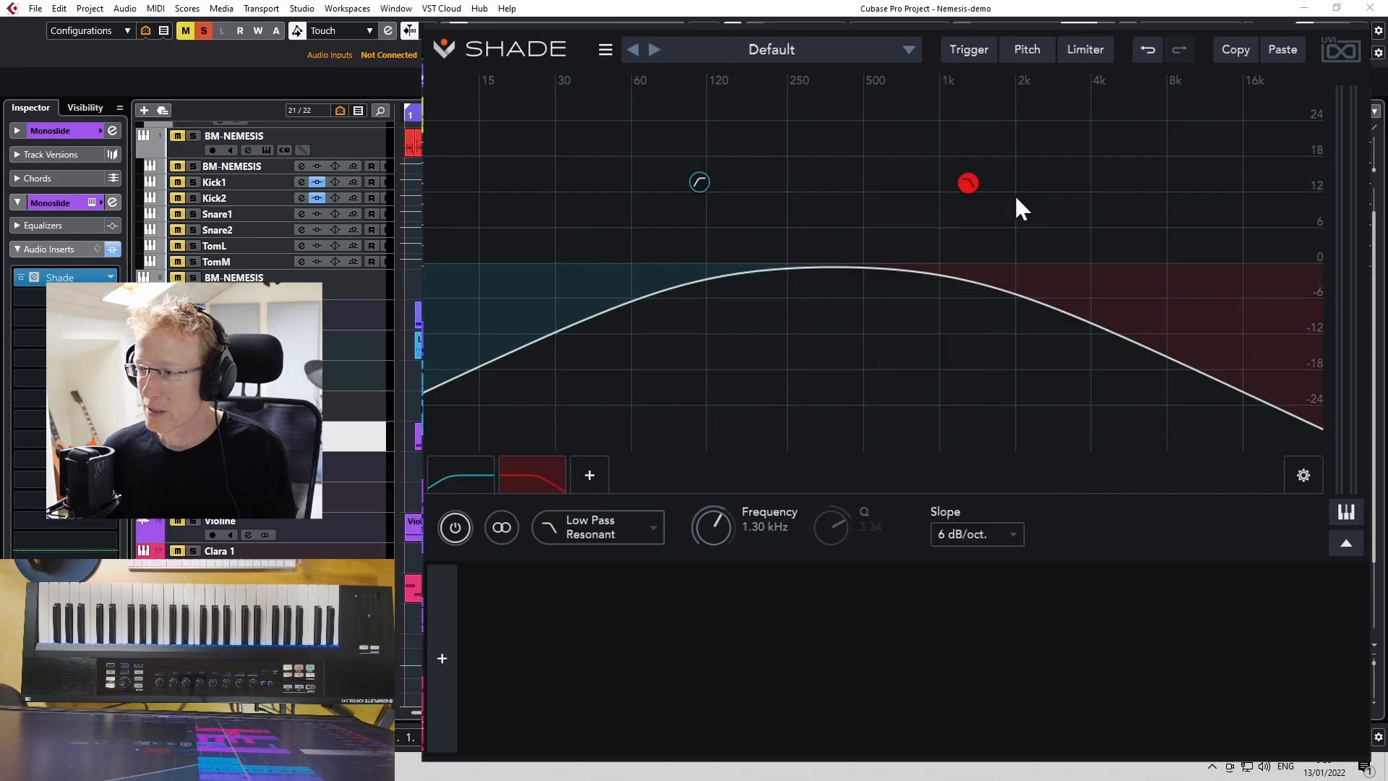
# - Set the high-pass slope to 24 dB/oct. and the low-pass slope to 18 dB/oct
pyautogui.click(462, 477)
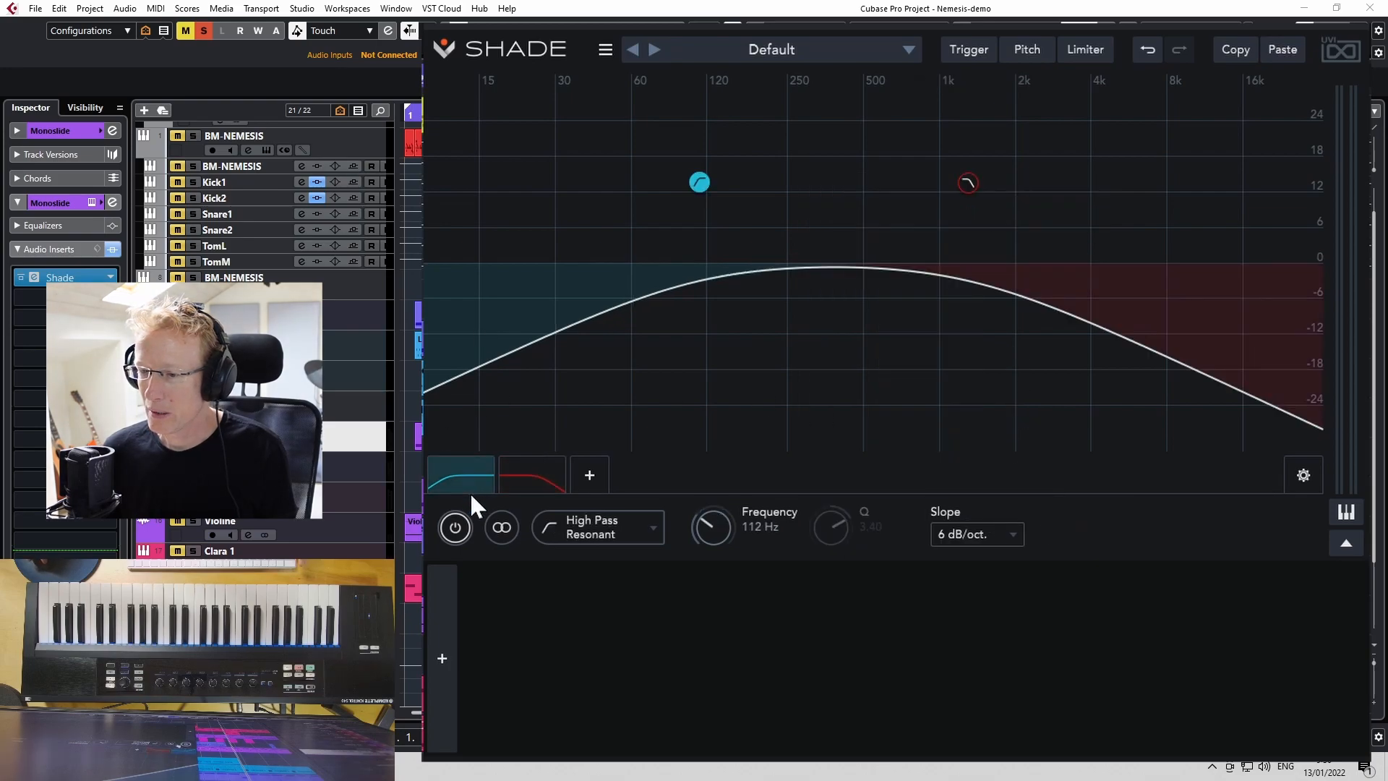
pyautogui.click(946, 527)
pyautogui.click(1000, 626)
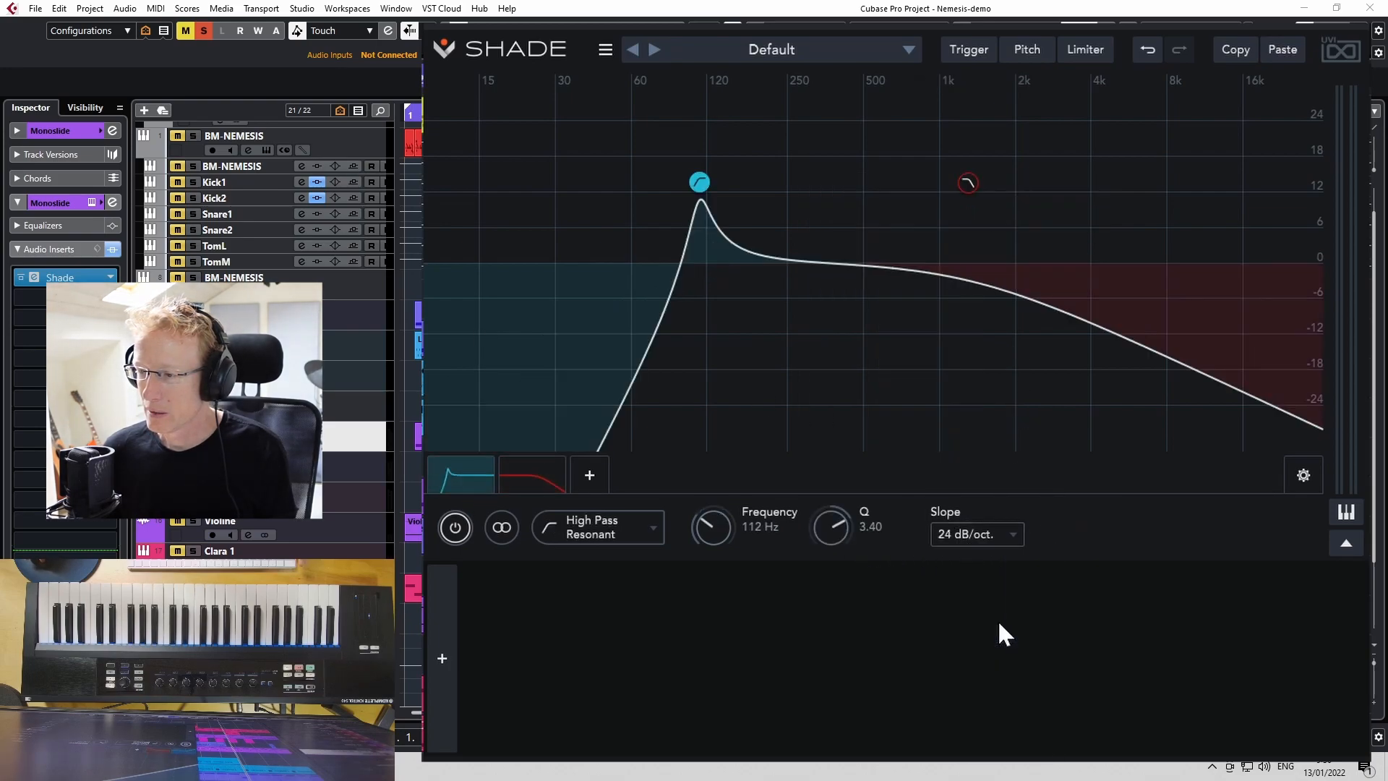
pyautogui.click(967, 184)
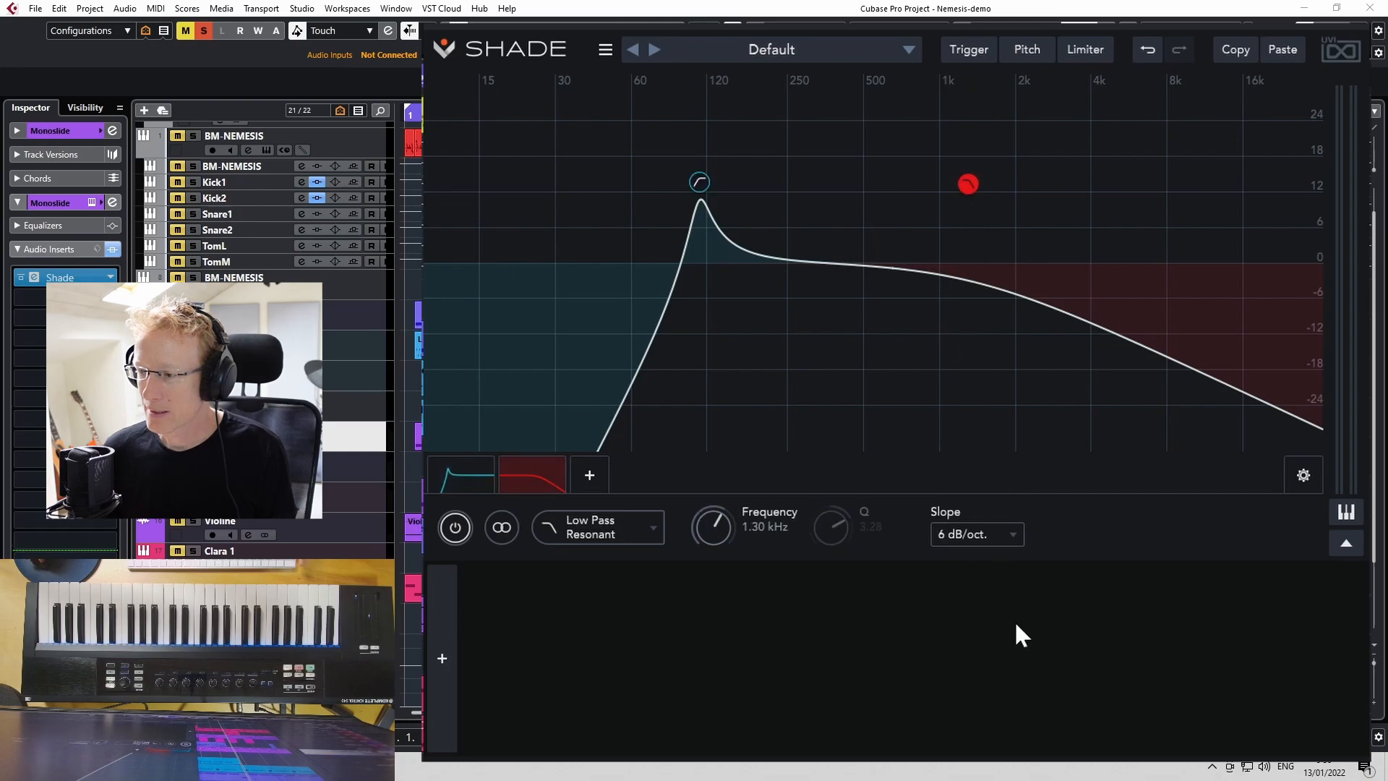
pyautogui.click(978, 514)
pyautogui.click(1008, 606)
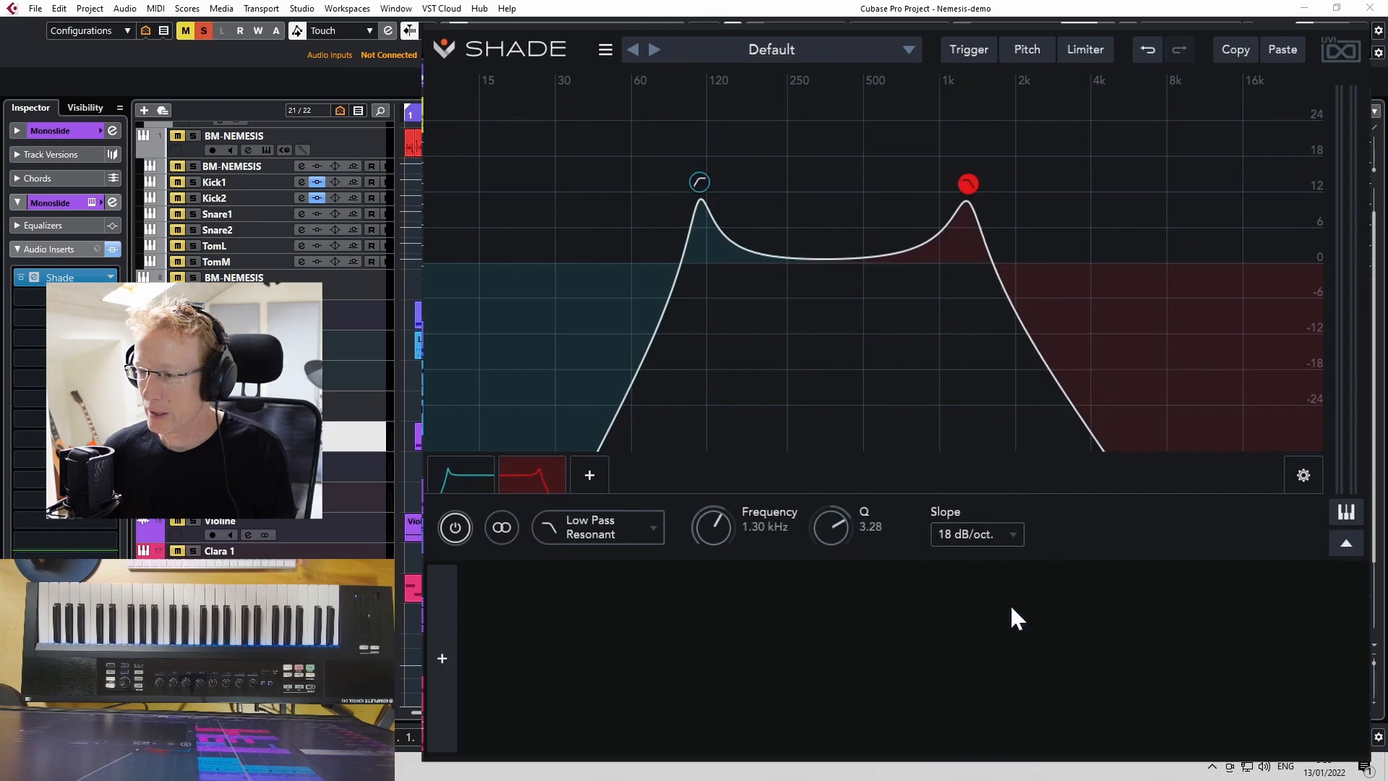
pyautogui.click(952, 176)
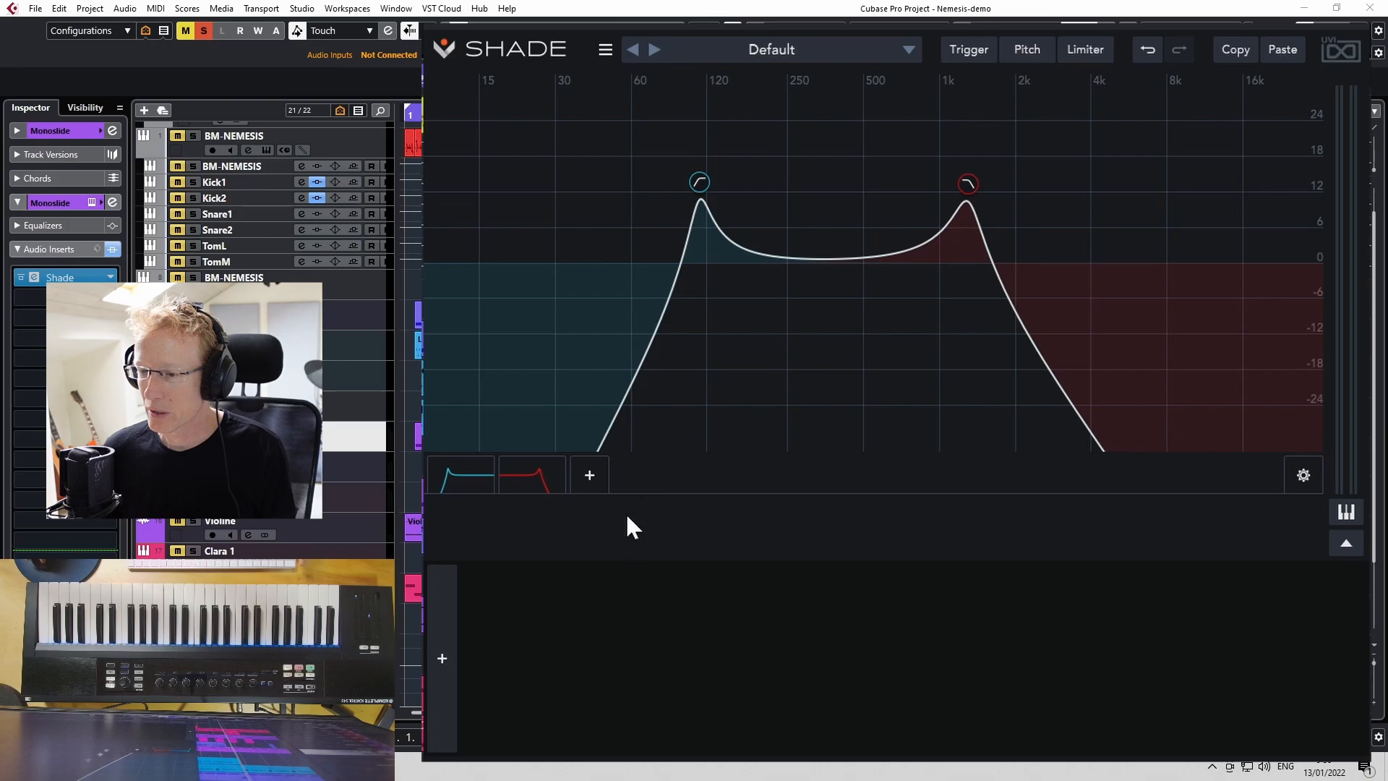
# - Add a Follower modulator and assign it to the Frequency of both the high-pass and low-pass bands
pyautogui.click(442, 659)
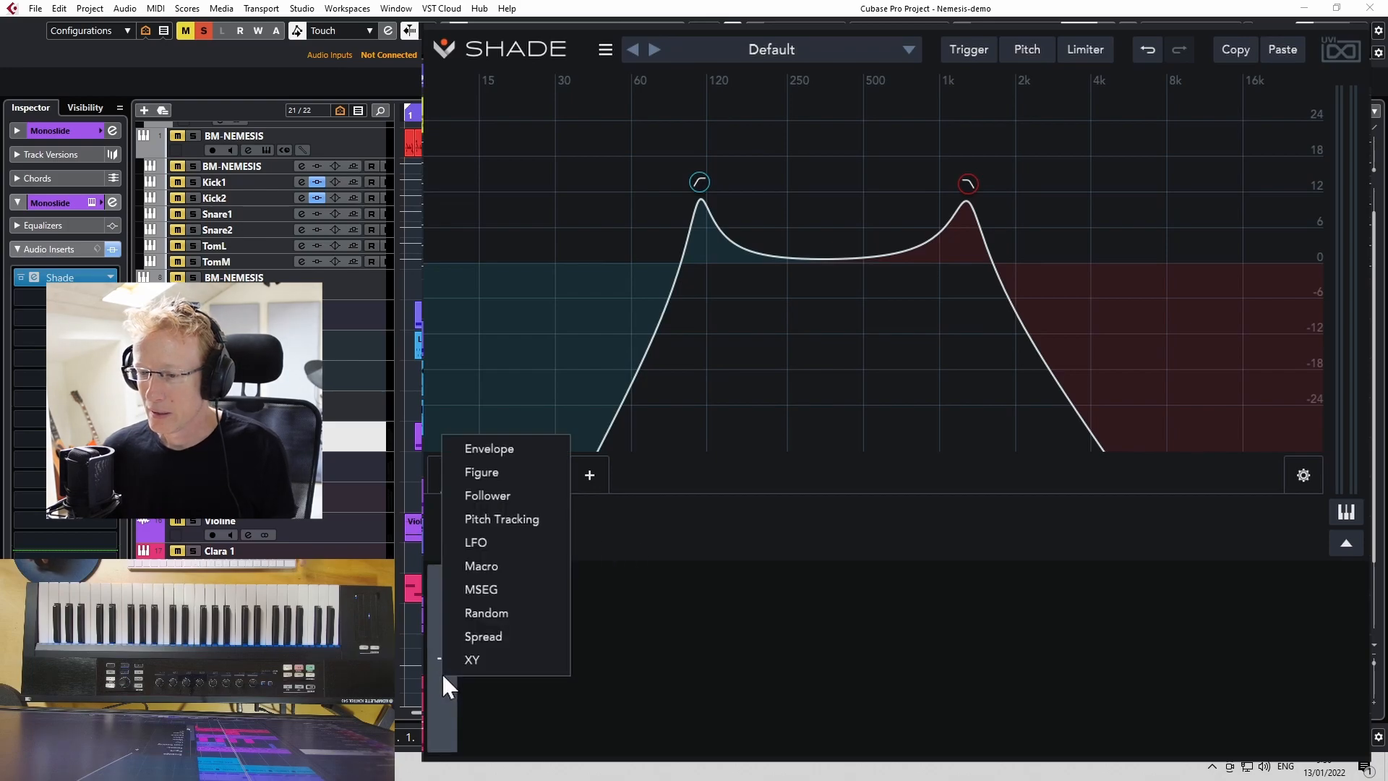
pyautogui.click(519, 499)
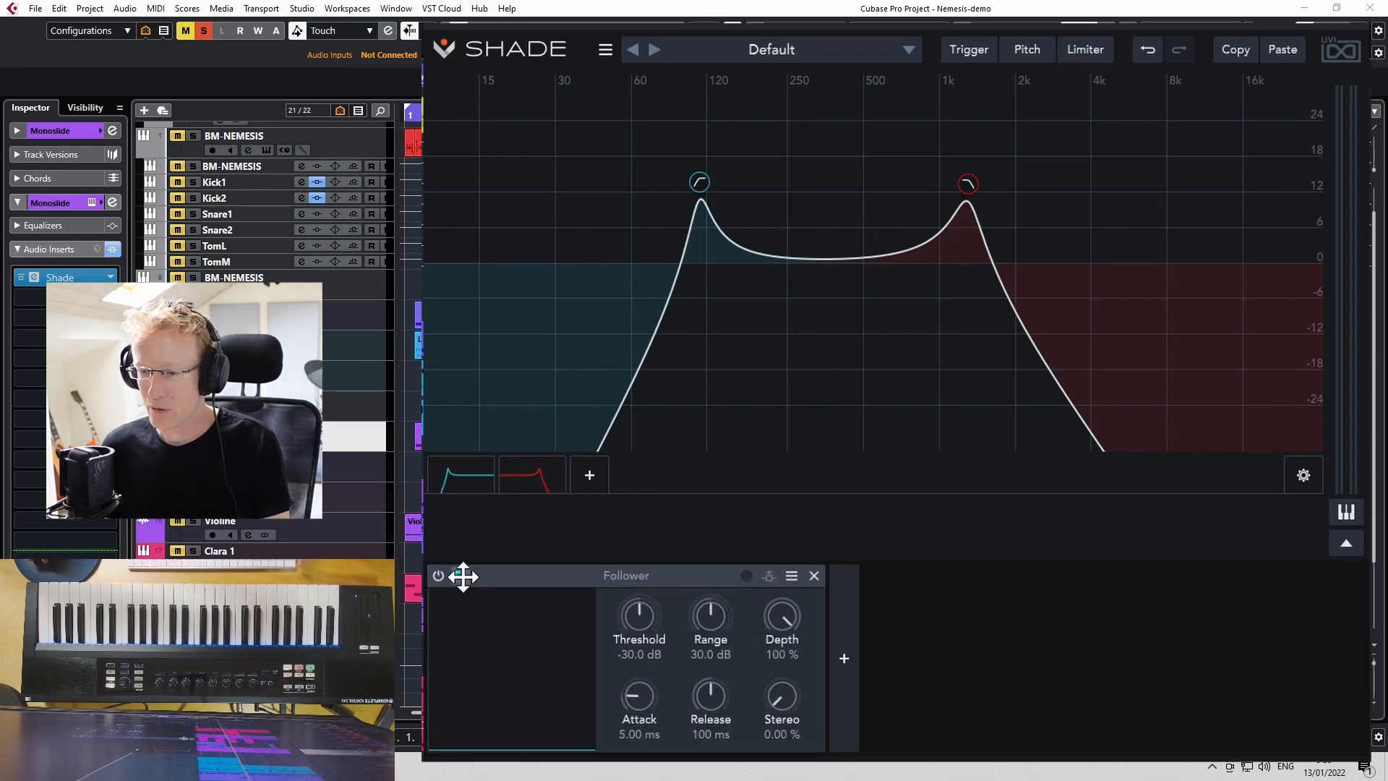
pyautogui.click(458, 480)
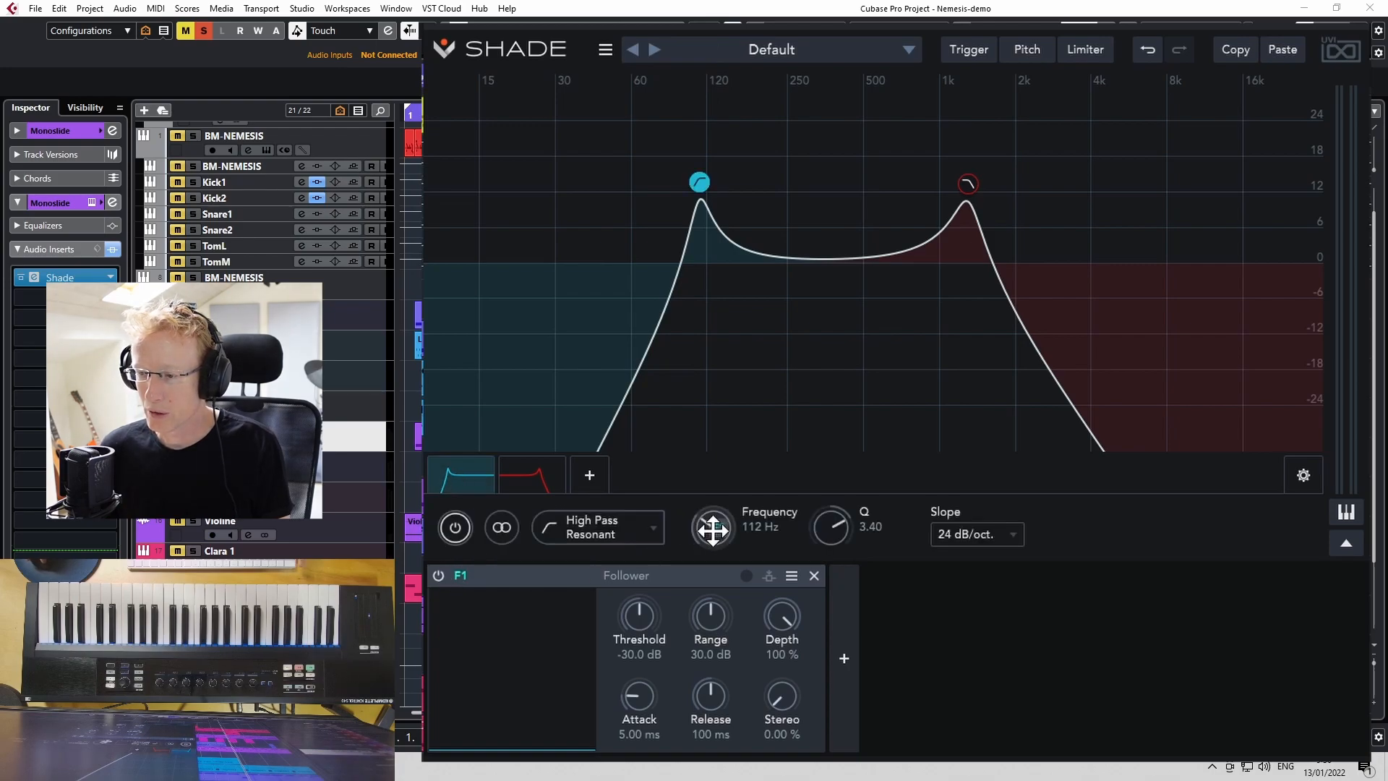
pyautogui.click(535, 483)
pyautogui.moveTo(757, 531); pyautogui.dragTo(727, 522)
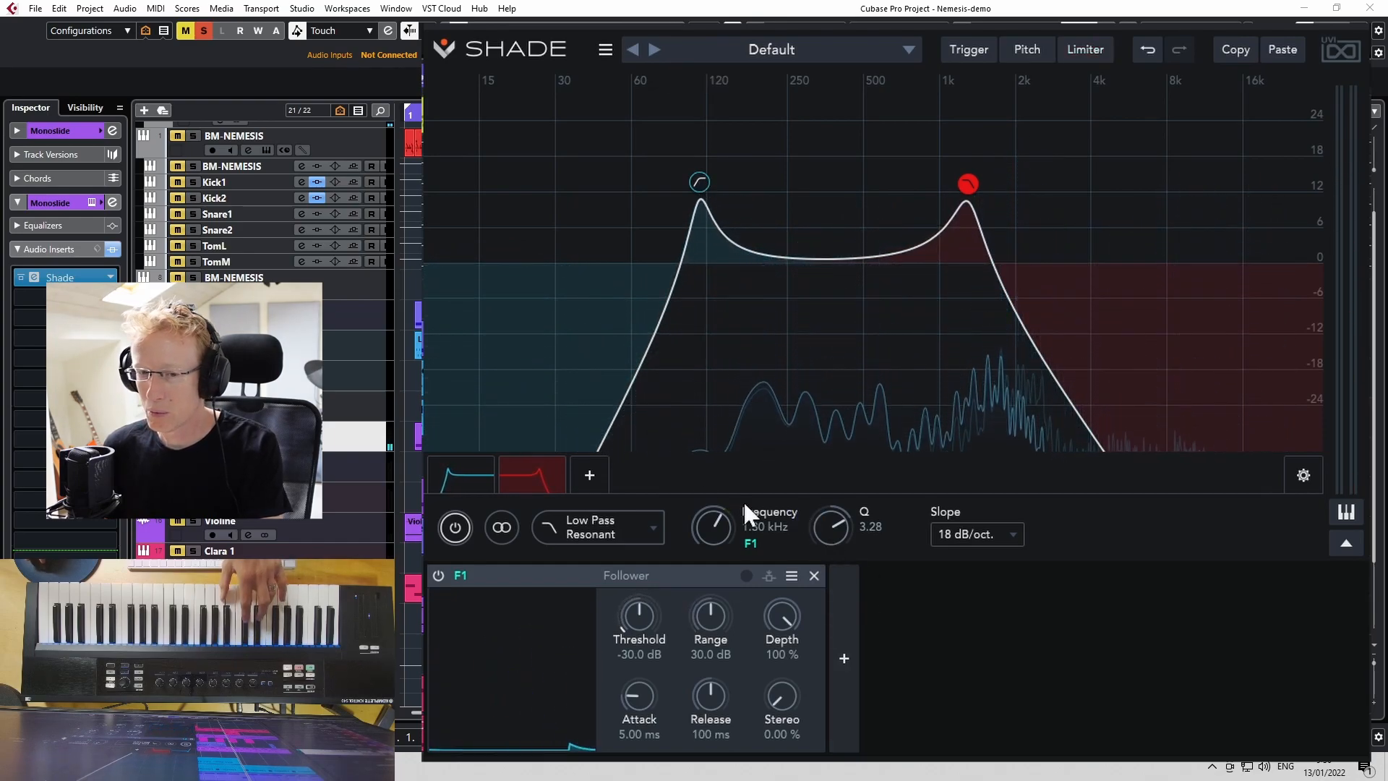
# - Lower both bands' frequency and resonance: high-pass Q about 1.42, low-pass at about 628 Hz with Q about 1.47
pyautogui.click(49, 133)
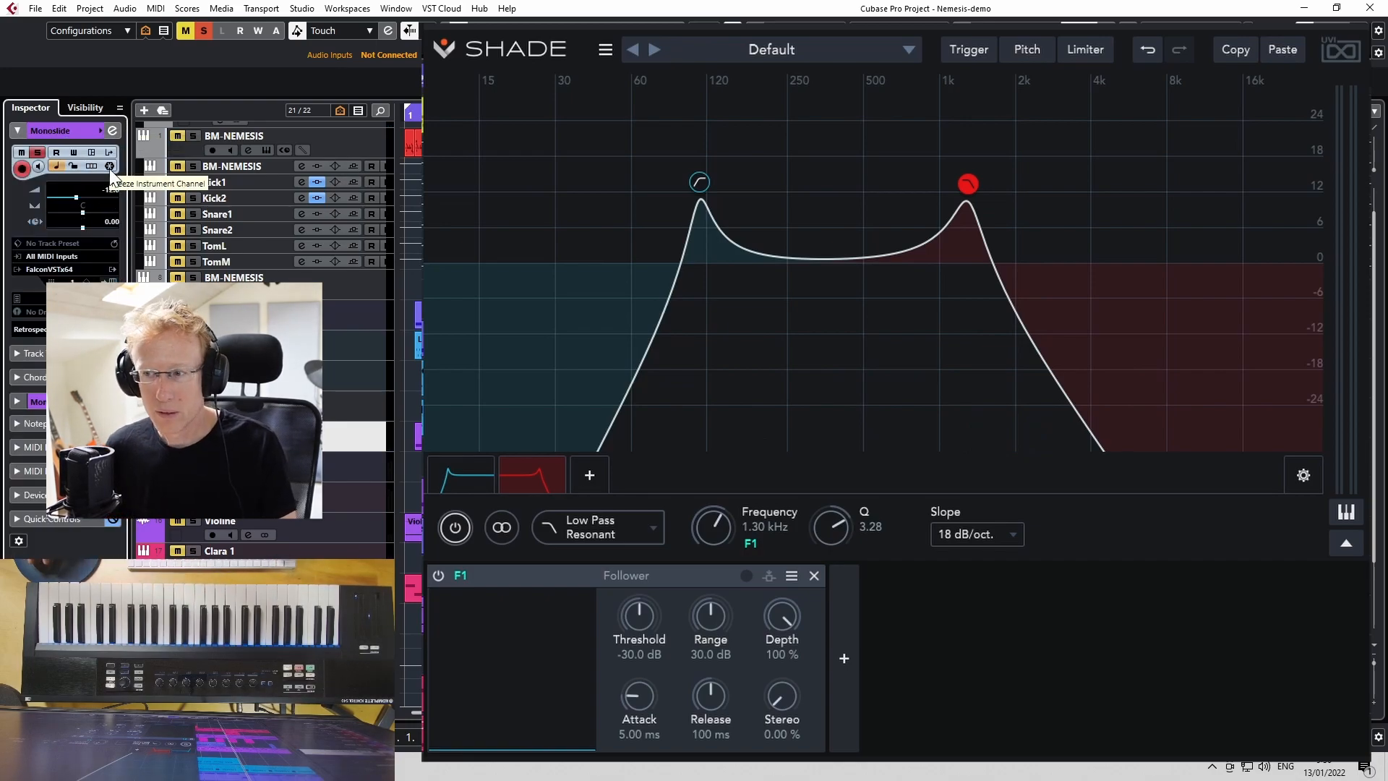
pyautogui.doubleClick(699, 183)
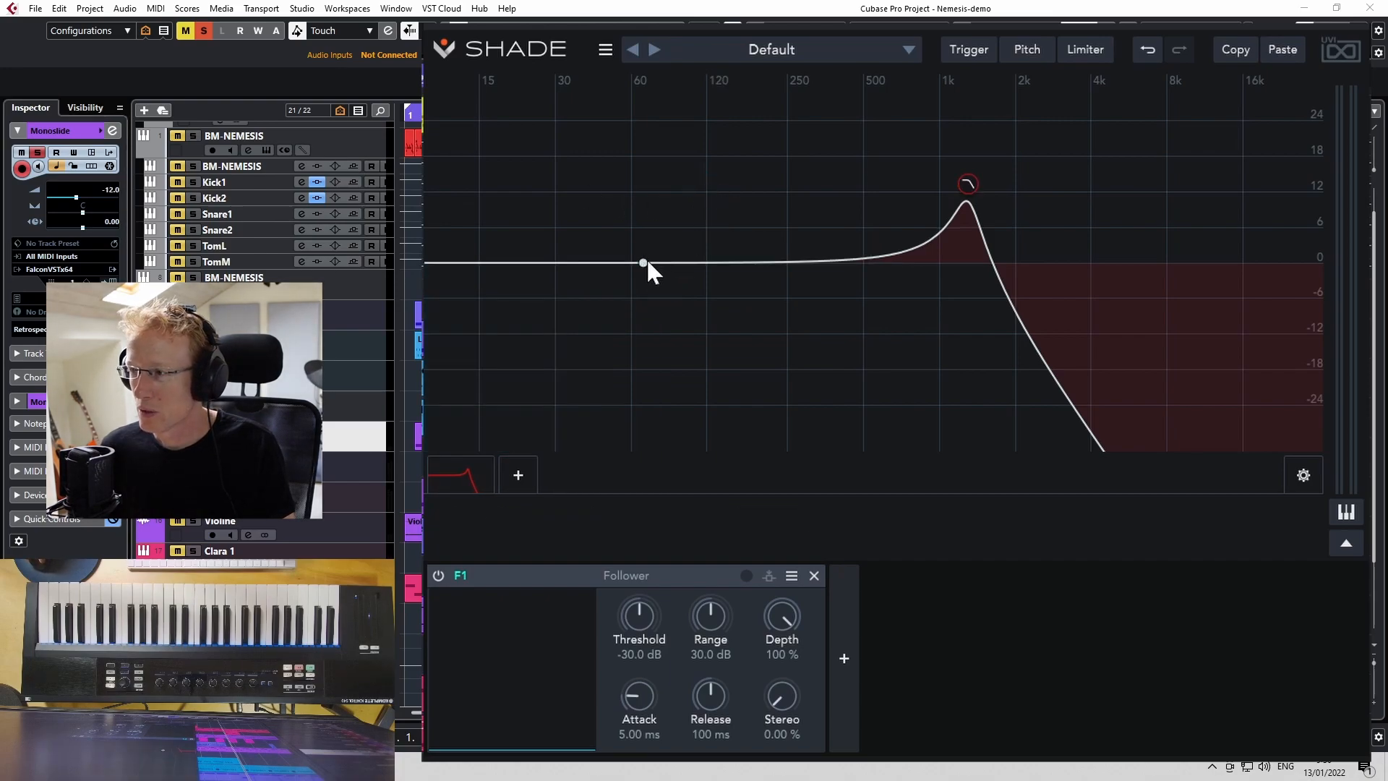
pyautogui.click(1146, 49)
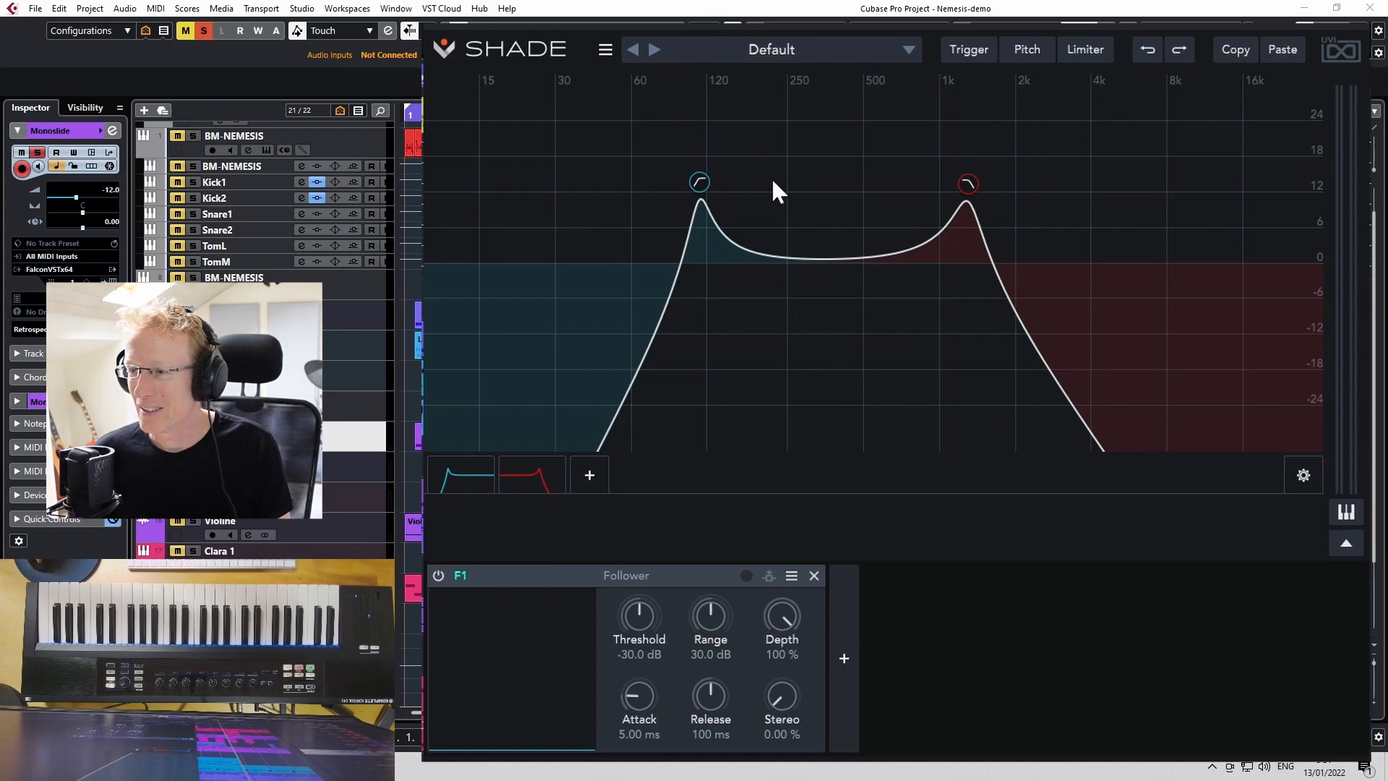
pyautogui.moveTo(699, 182); pyautogui.dragTo(673, 230)
pyautogui.moveTo(967, 185); pyautogui.dragTo(884, 222)
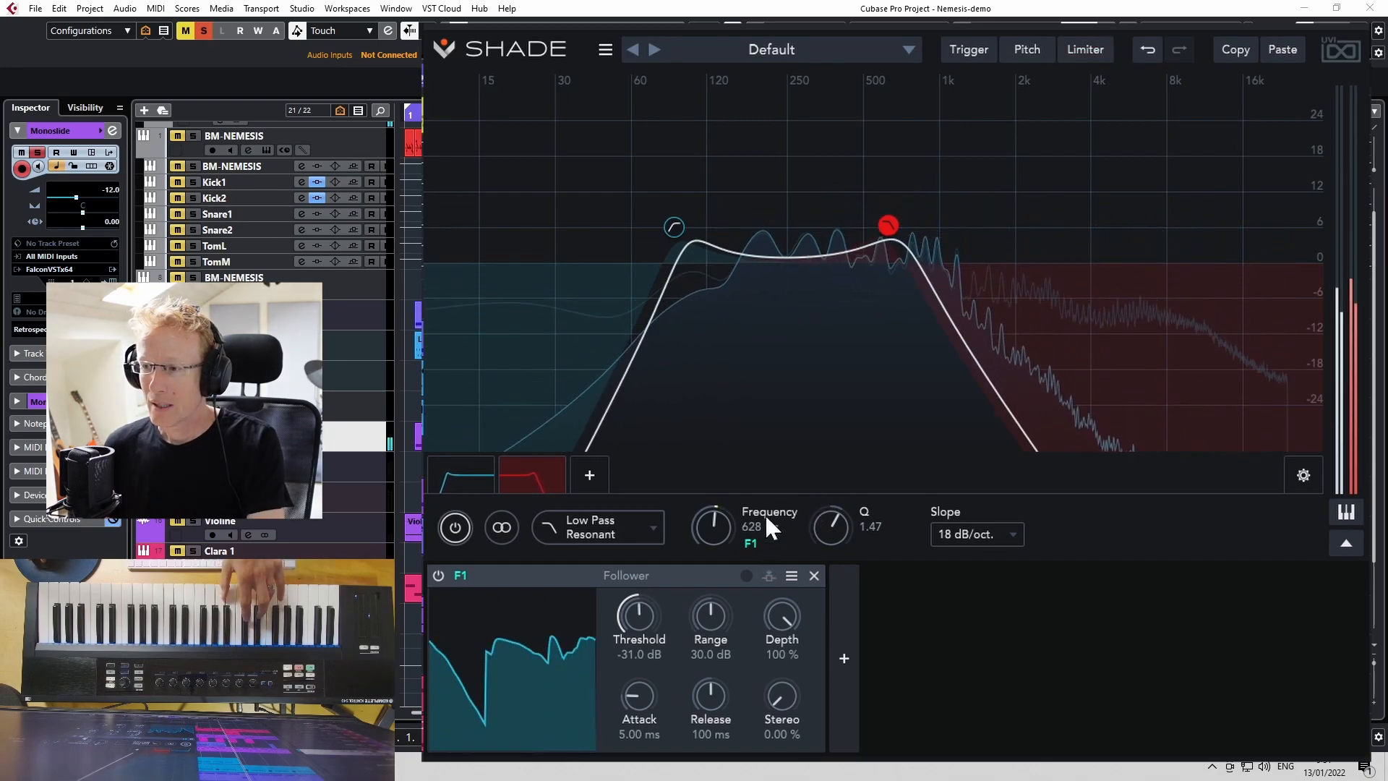
# - Set the high-pass Follower depth to about +479 Hz, and retune the bands to about 87.5 Hz and 679 Hz, both with Q 1.14
pyautogui.moveTo(751, 542); pyautogui.dragTo(751, 547)
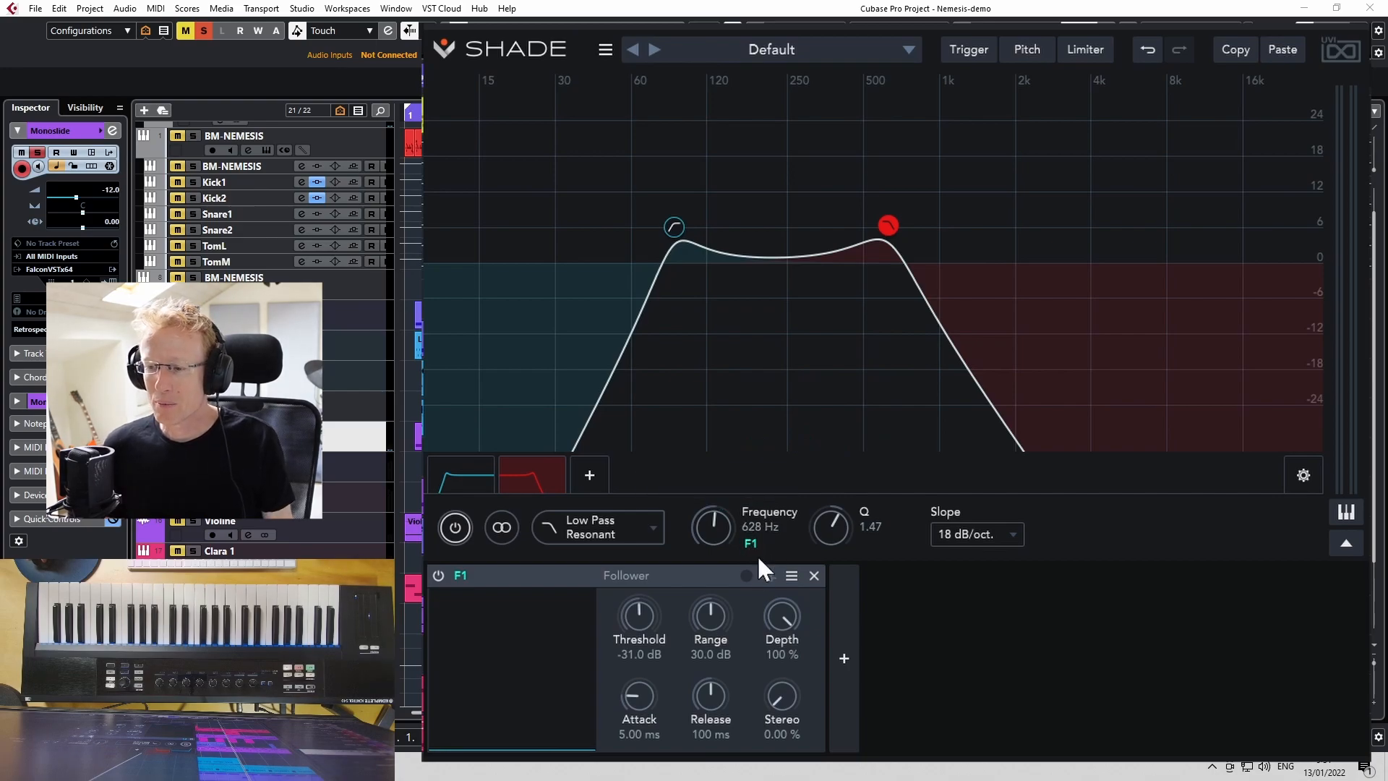
pyautogui.moveTo(752, 547); pyautogui.dragTo(753, 514)
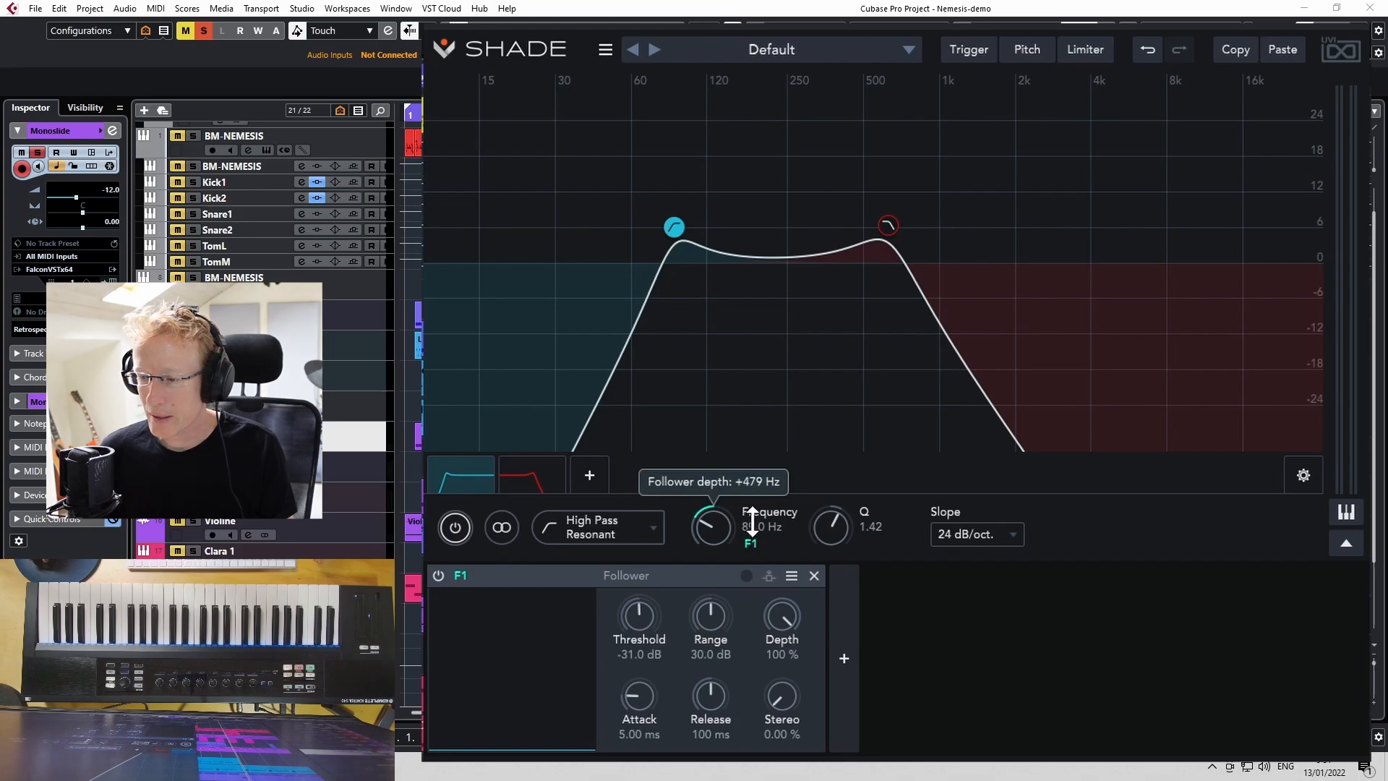
pyautogui.moveTo(670, 232); pyautogui.dragTo(667, 239)
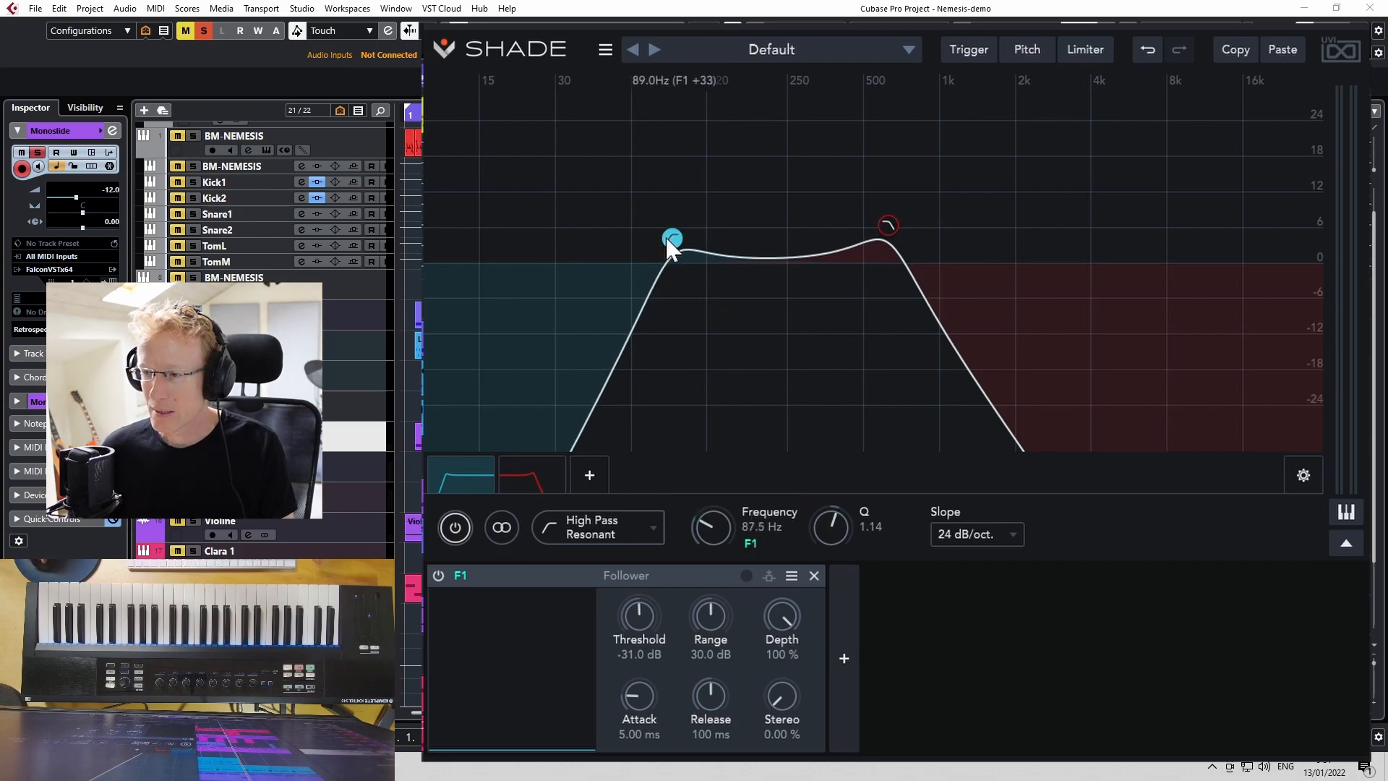
pyautogui.moveTo(900, 224); pyautogui.dragTo(908, 237)
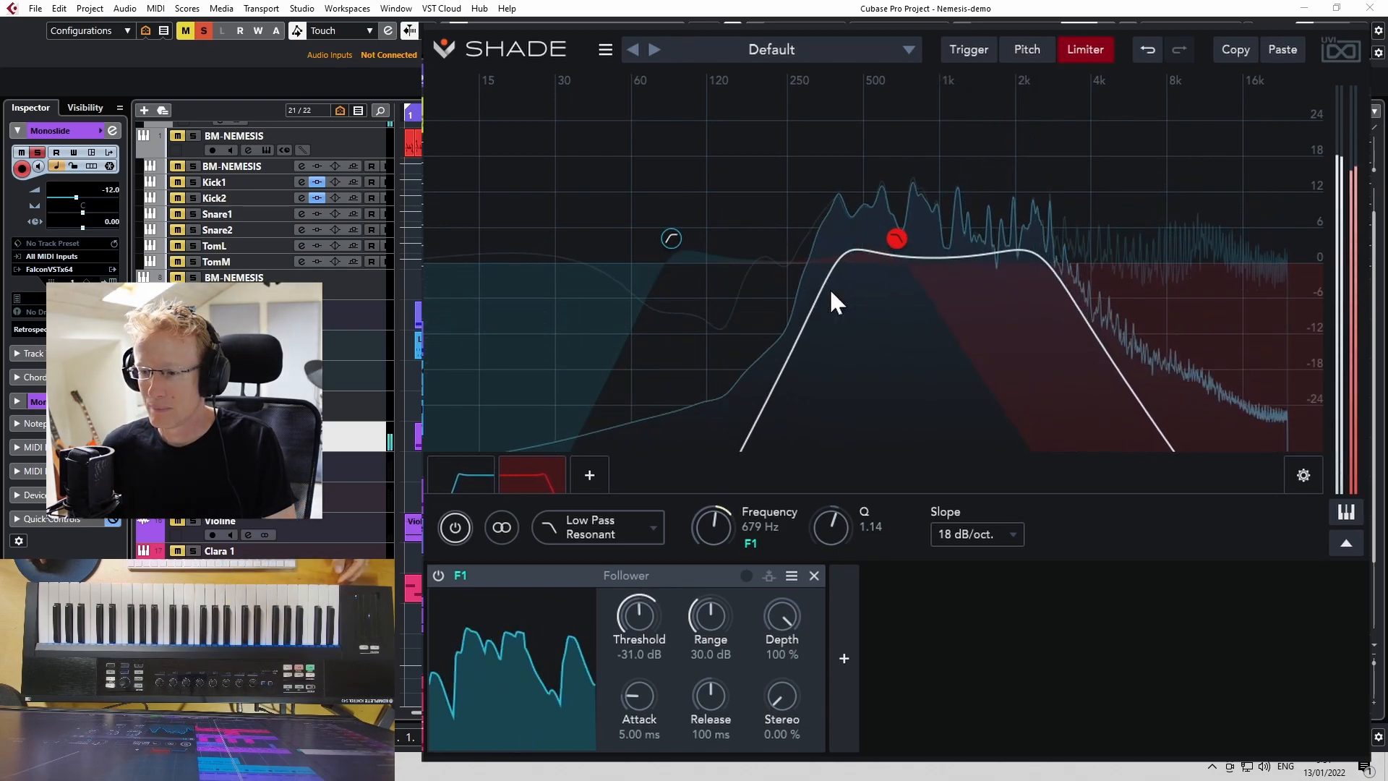
# - Set the Follower's Threshold to about 3.94 dB and its Depth to 80.0 %
pyautogui.moveTo(643, 610); pyautogui.dragTo(665, 541)
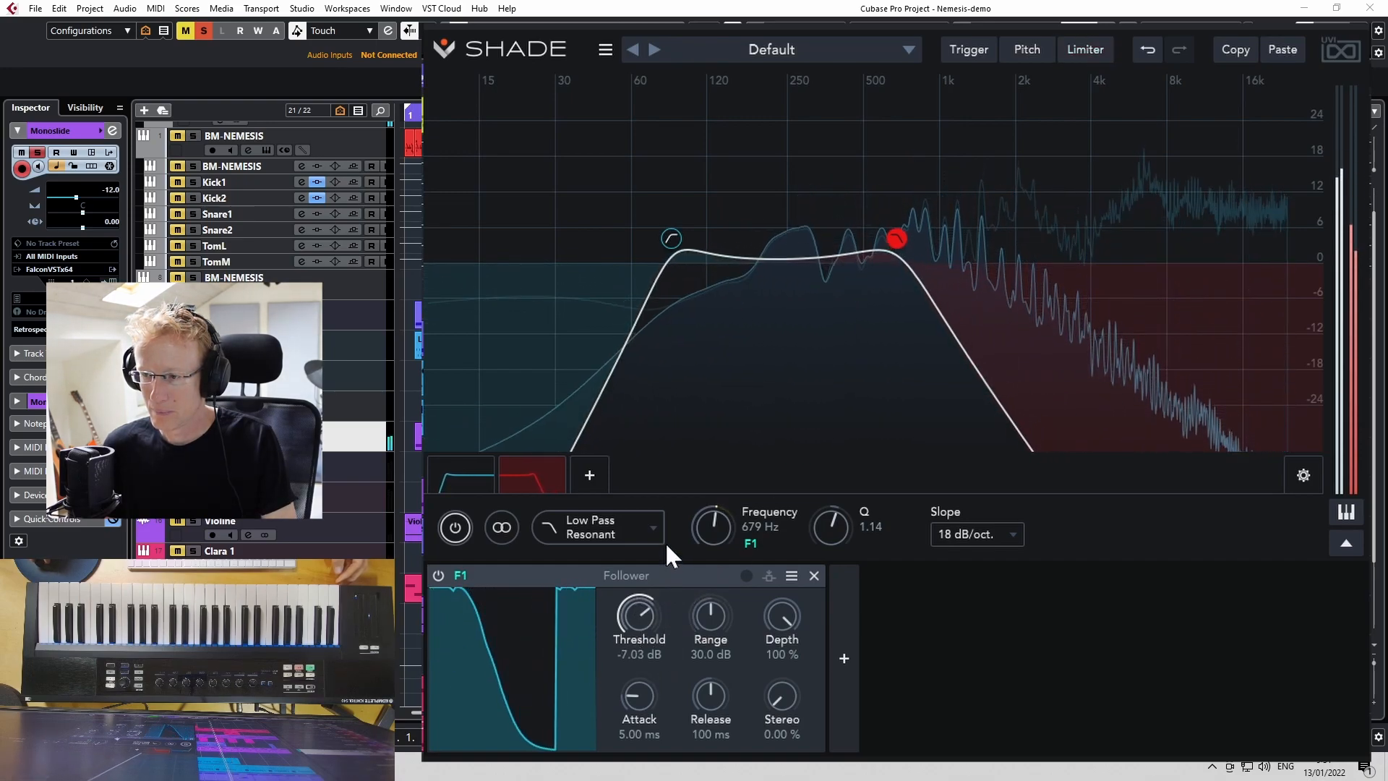
pyautogui.moveTo(659, 592); pyautogui.dragTo(657, 585)
pyautogui.moveTo(785, 614); pyautogui.dragTo(798, 680)
pyautogui.moveTo(642, 602); pyautogui.dragTo(652, 514)
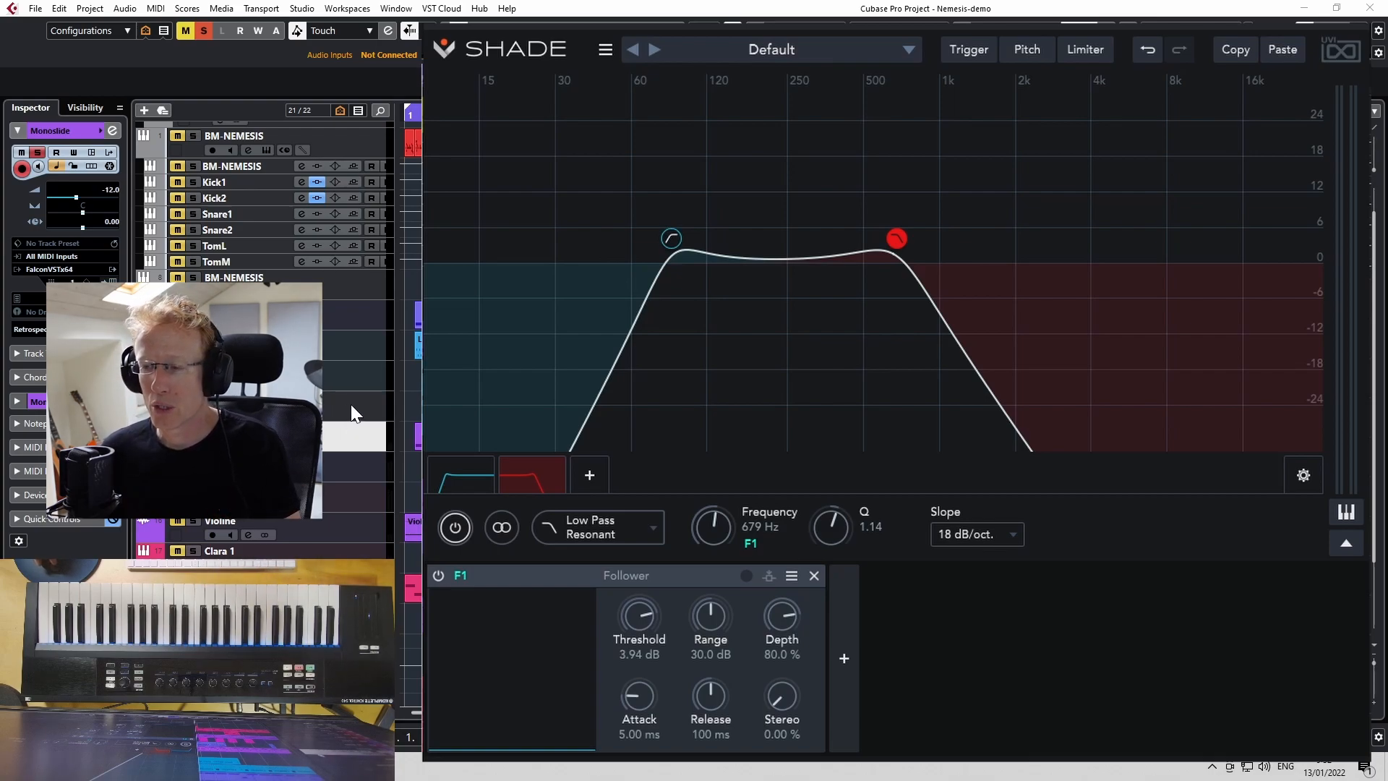
# - Load BB Booster from the Animated Basic presets and audition the following ones through Gated Waves on the Monoslide track
pyautogui.click(725, 52)
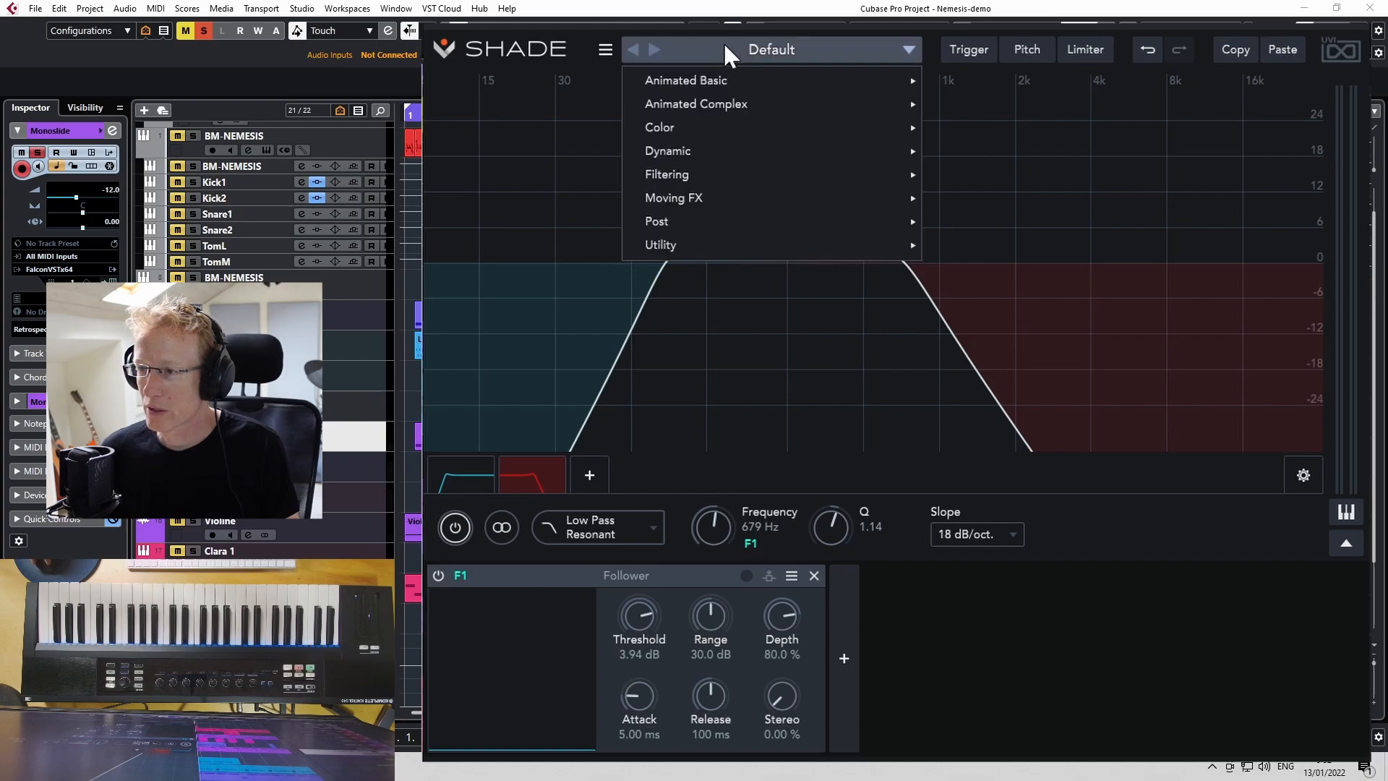
pyautogui.moveTo(732, 88)
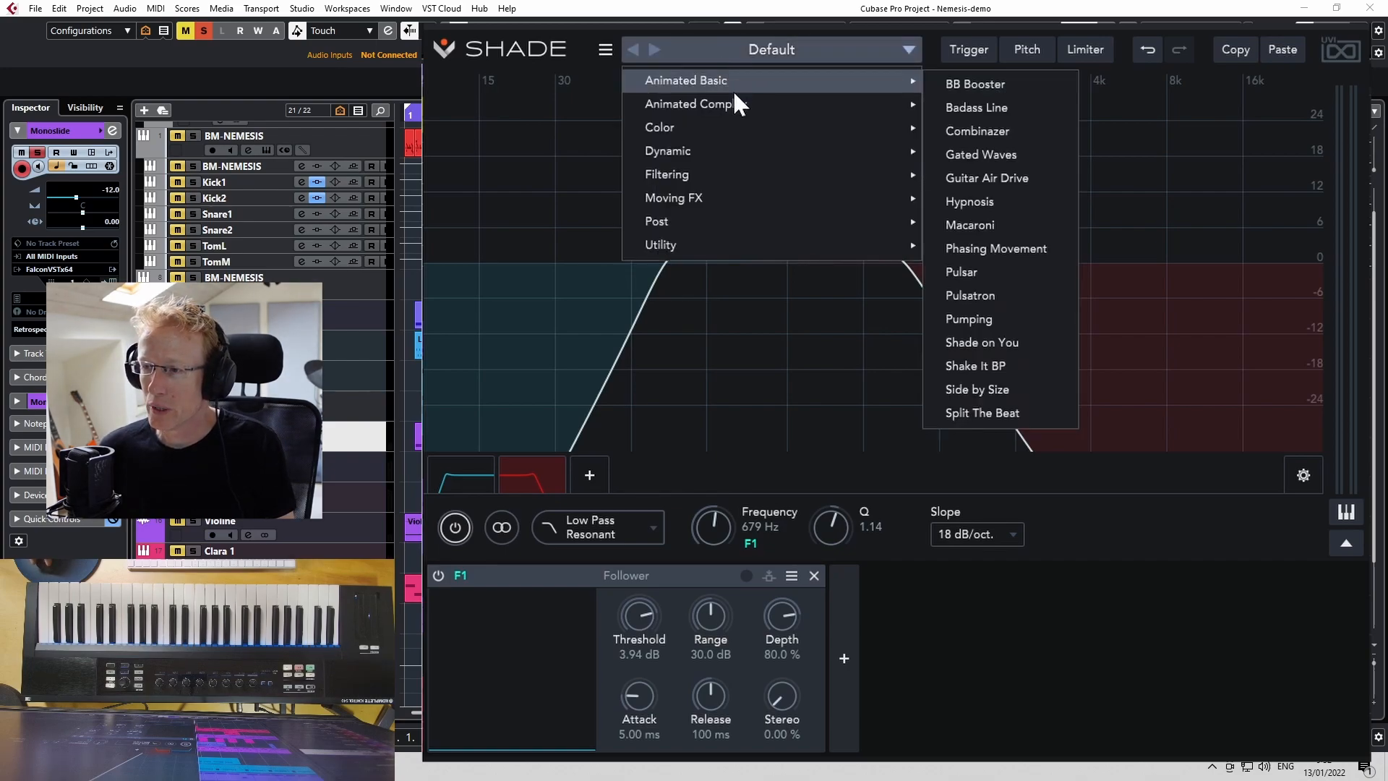
pyautogui.click(973, 87)
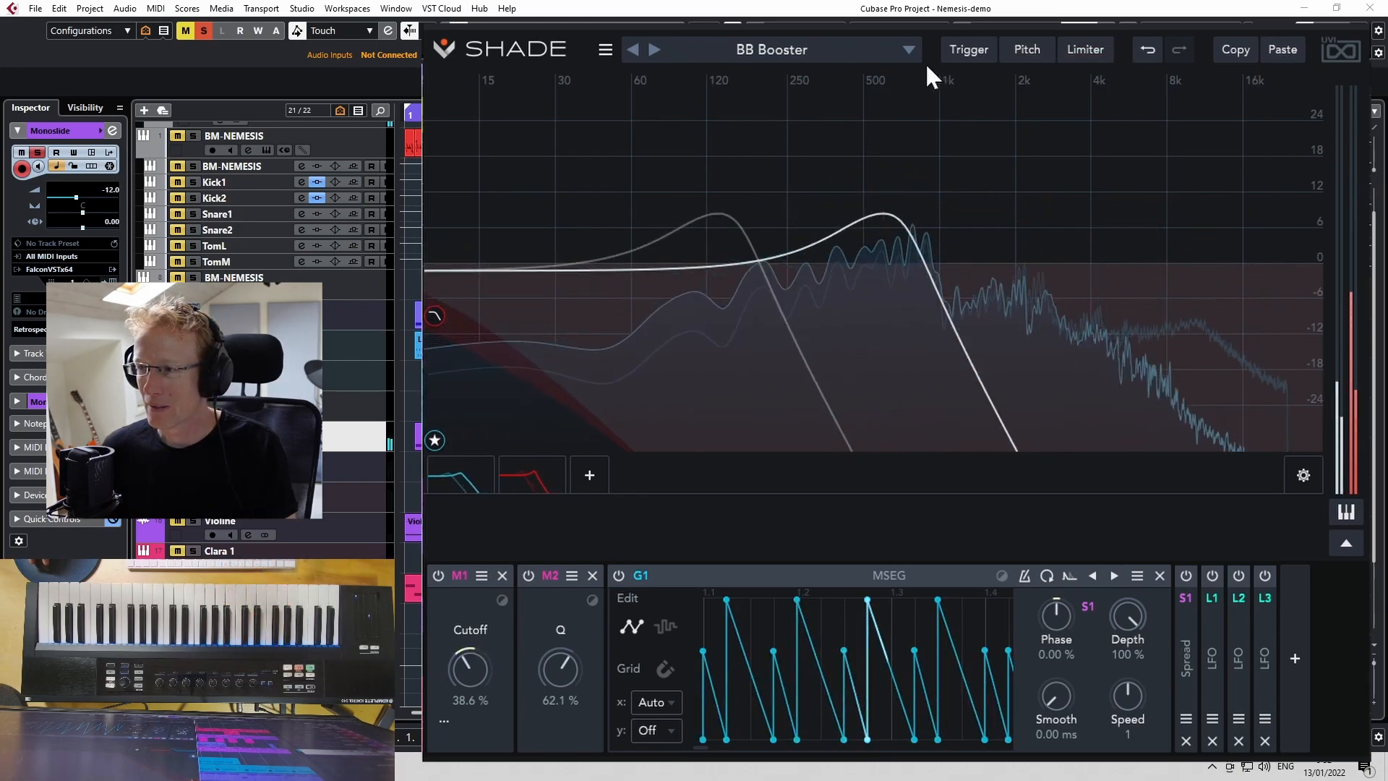
pyautogui.click(653, 49)
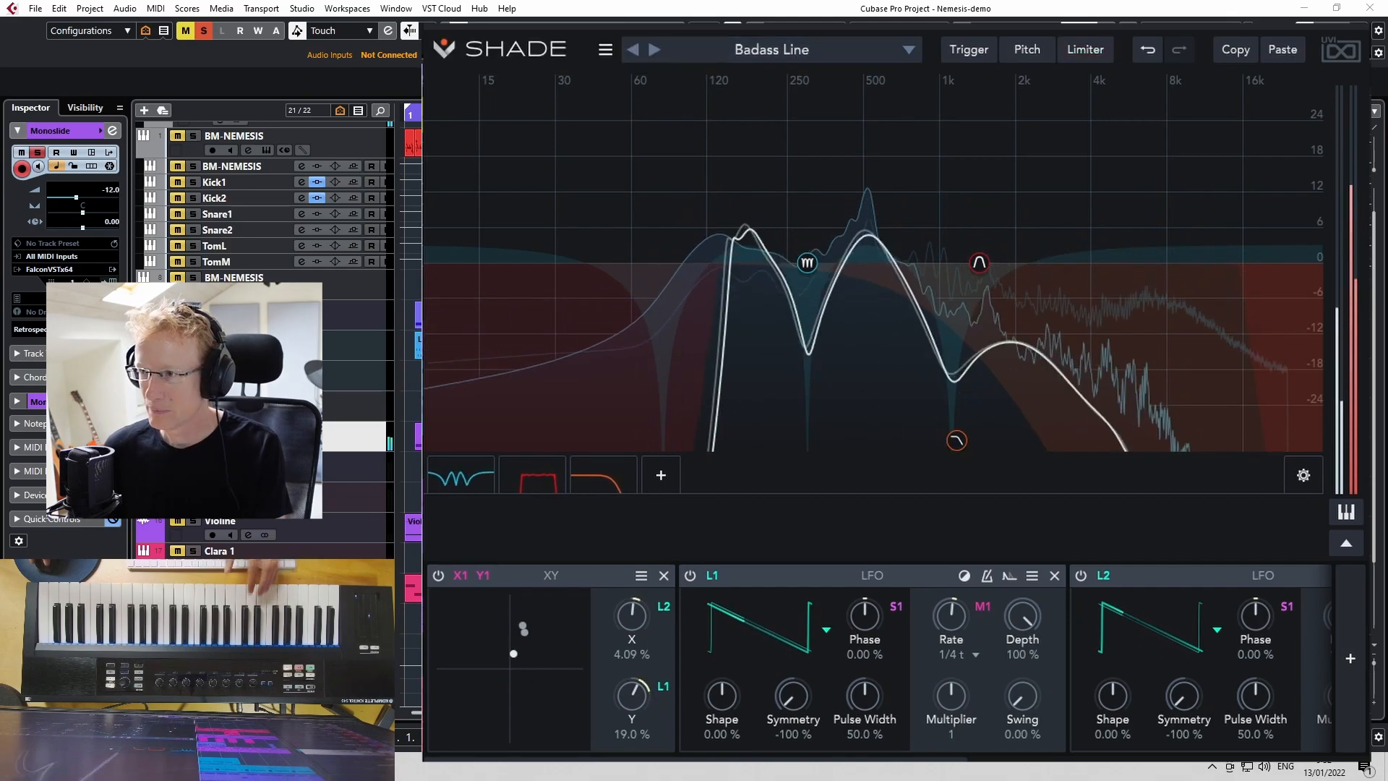
pyautogui.click(653, 47)
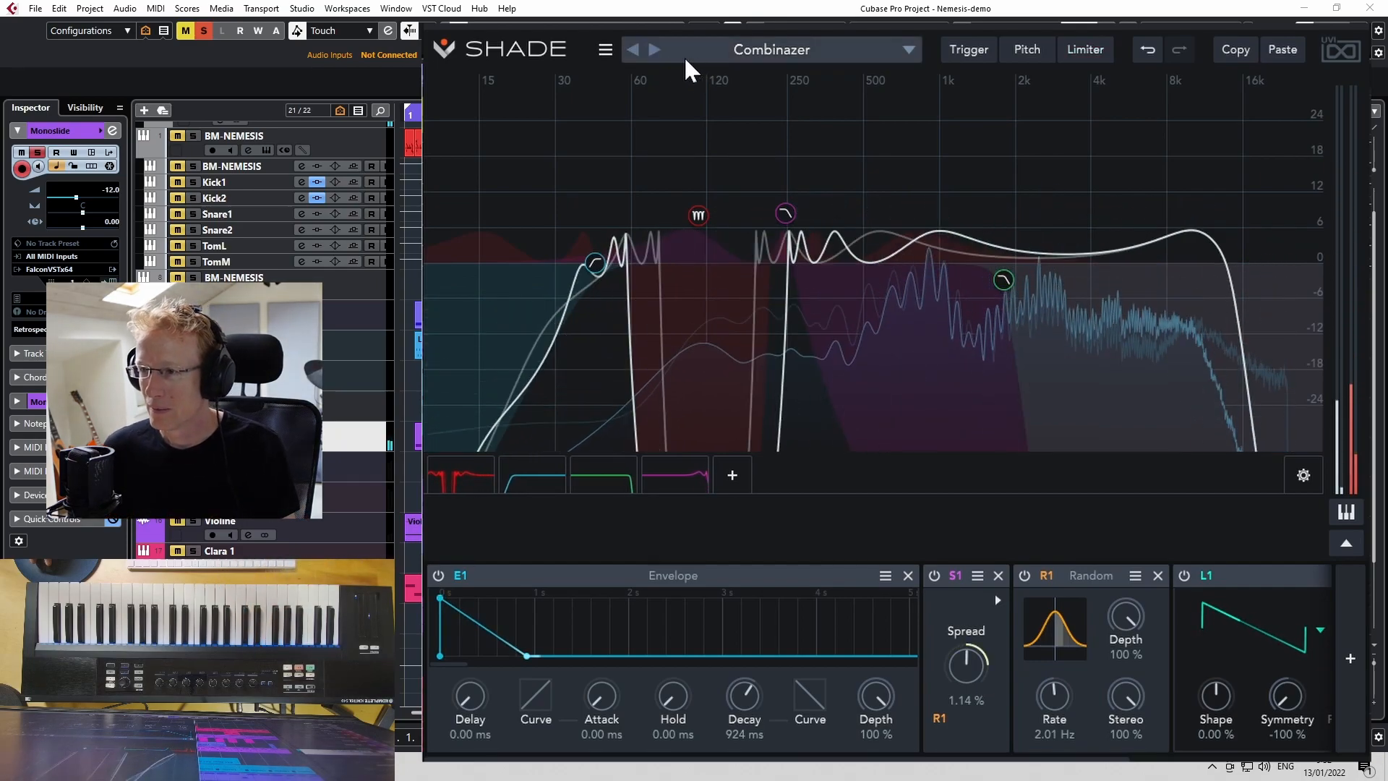
pyautogui.click(655, 50)
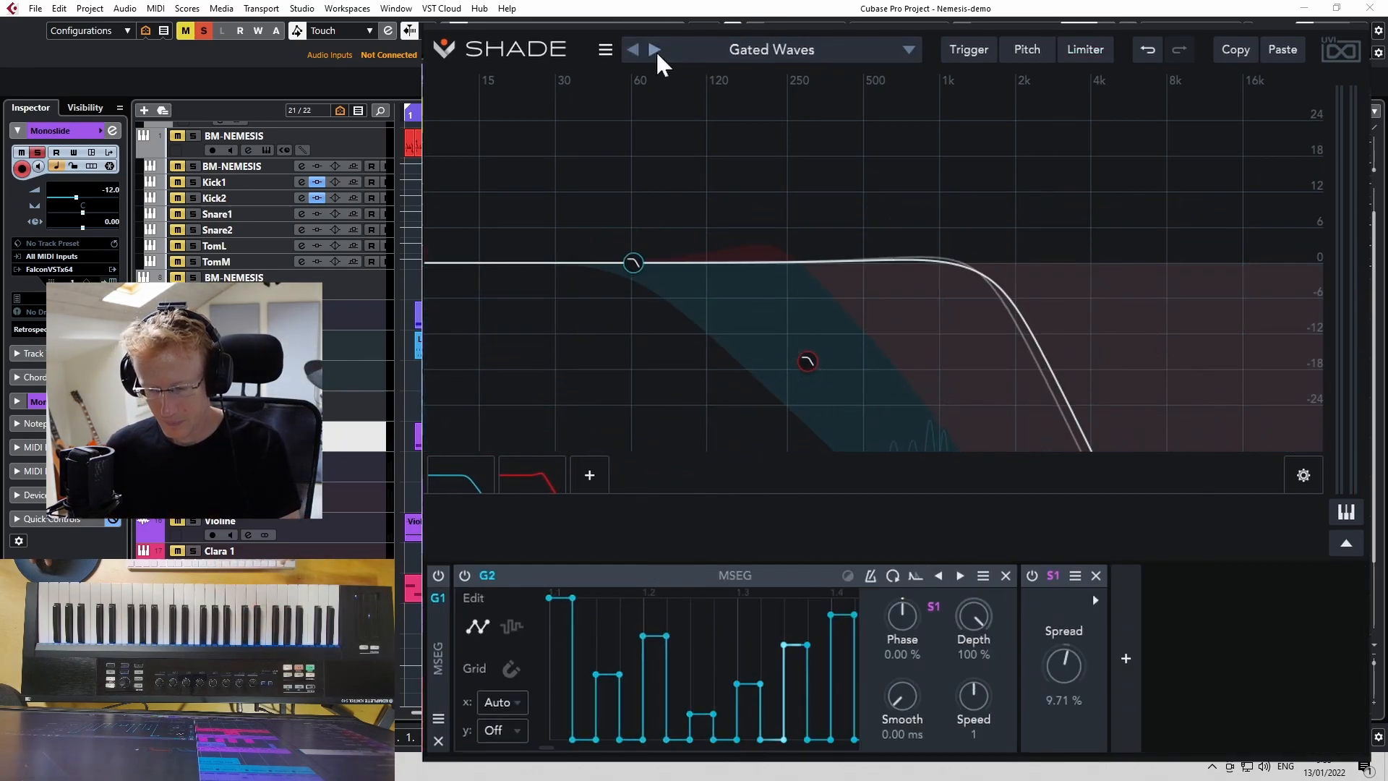
# - Clear the mutes and solos to audition presets up to Hypnosis in the full mix, and solo Monoslide again
pyautogui.click(205, 30)
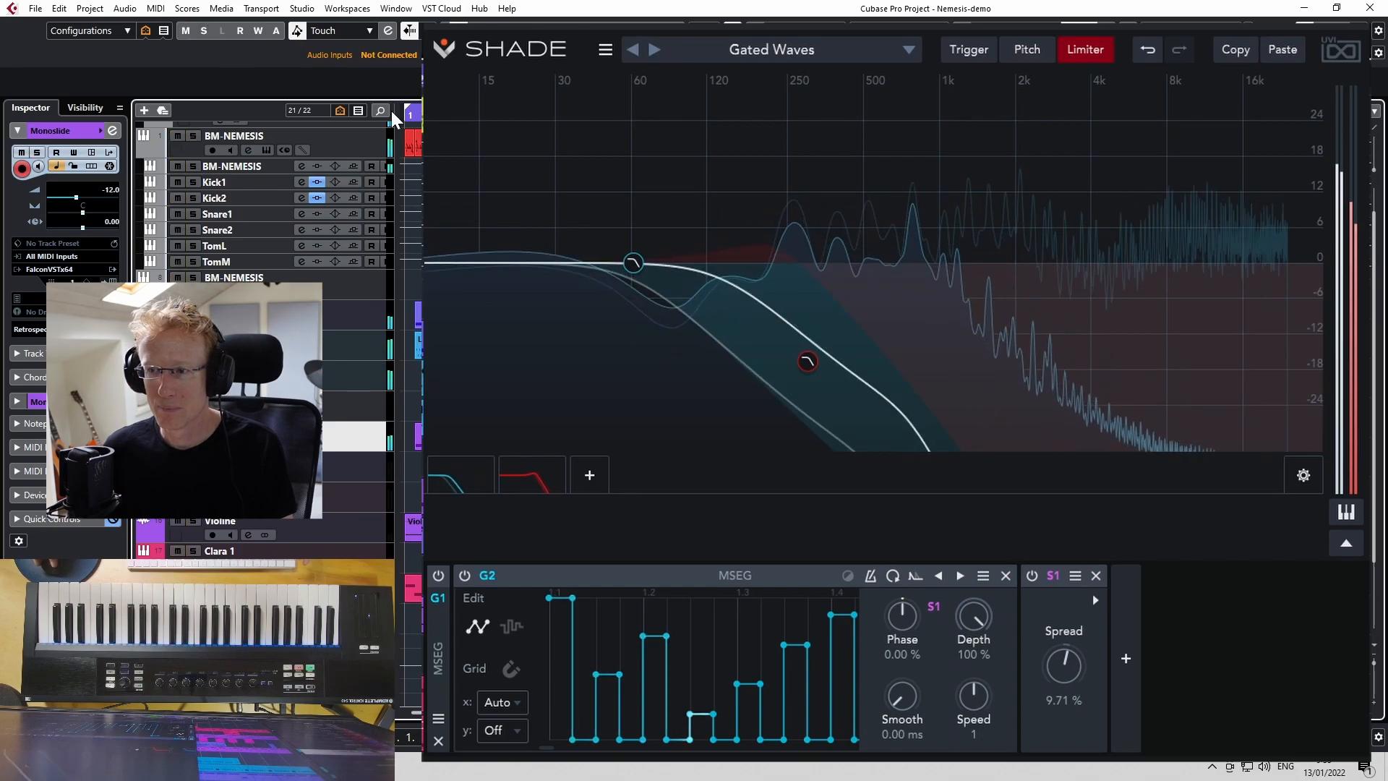
pyautogui.click(655, 49)
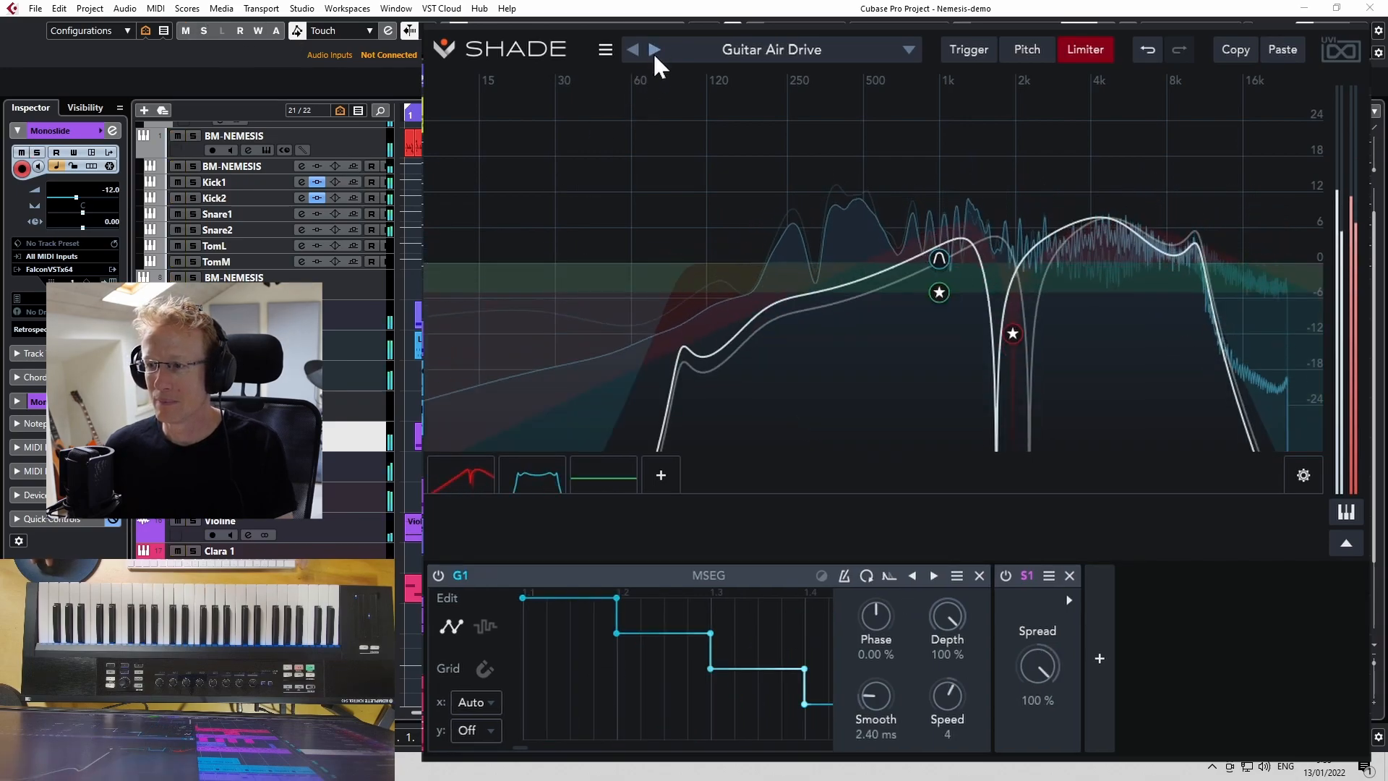
pyautogui.click(655, 50)
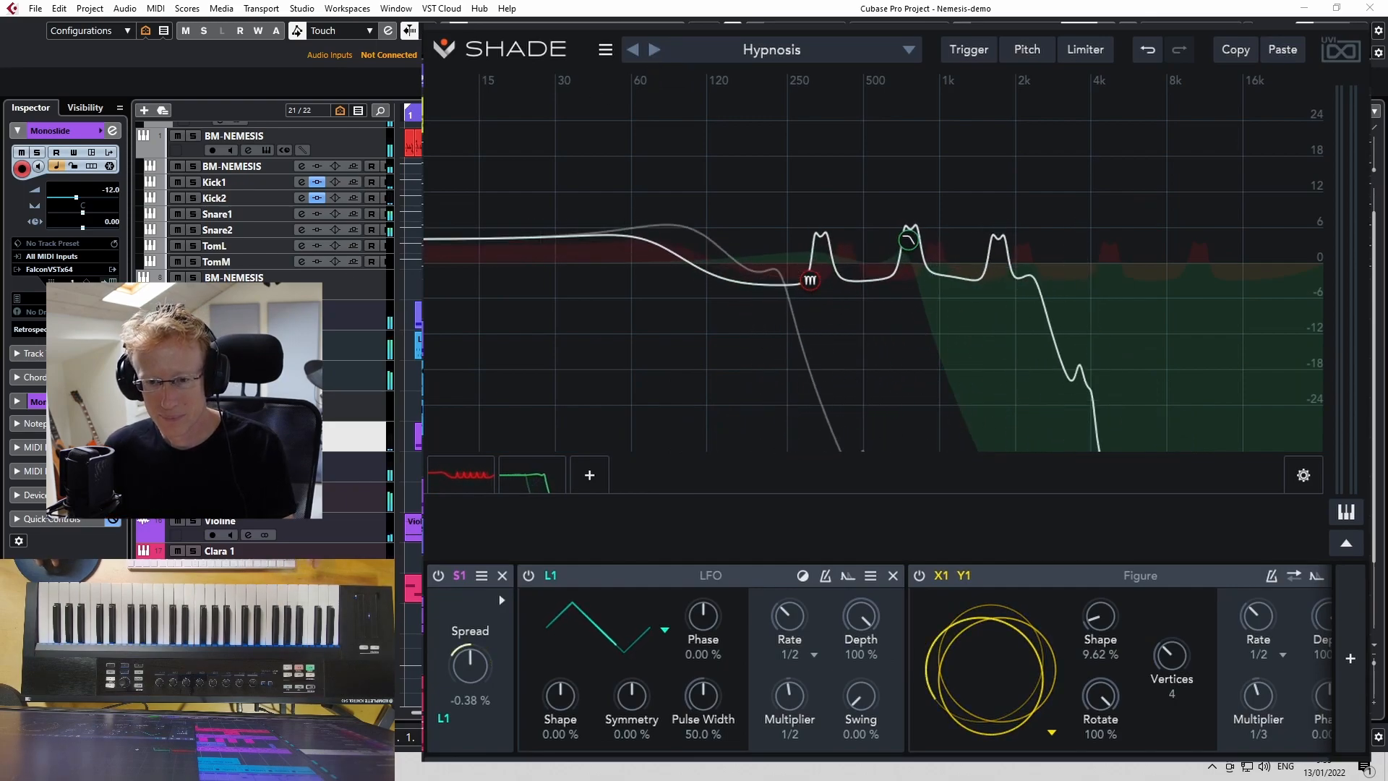
pyautogui.click(193, 429)
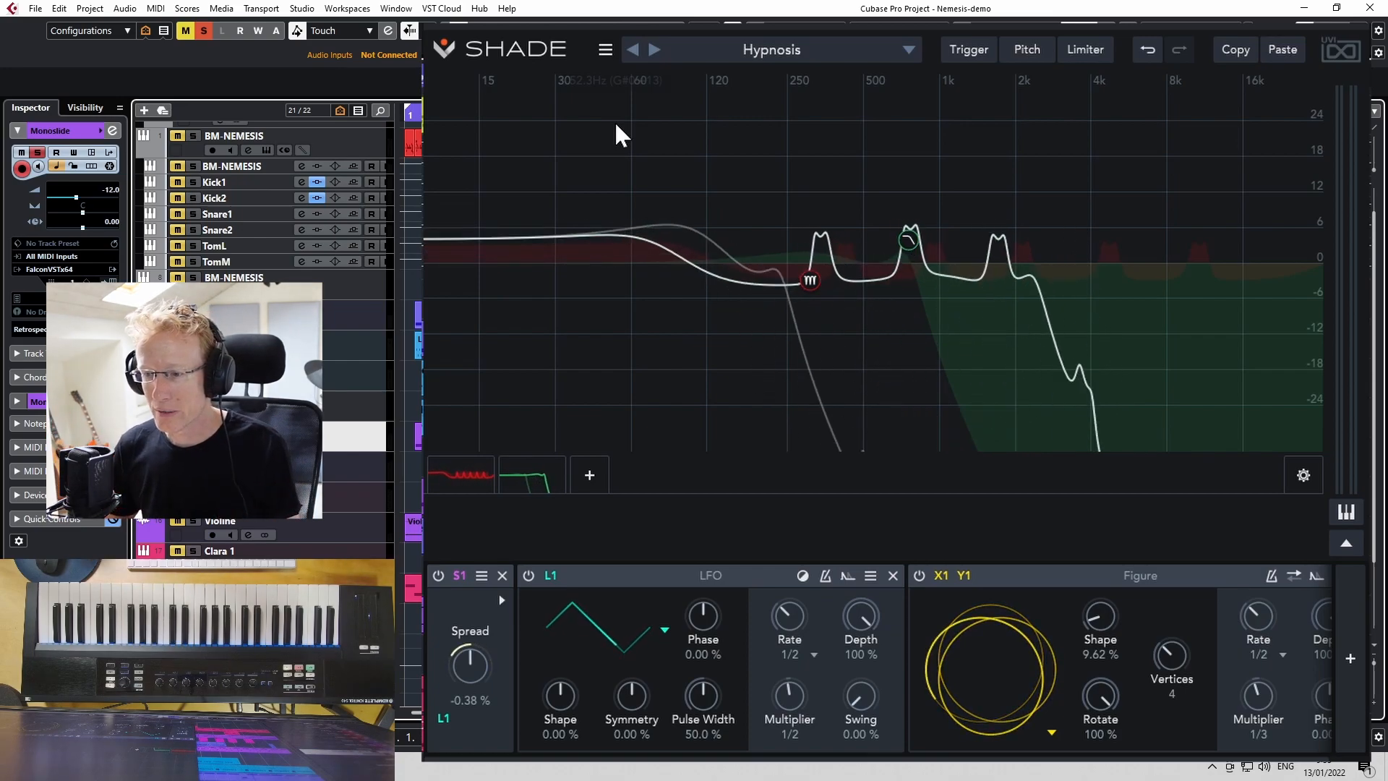
# - Examine the settings of the Phaser and Low Pass bands in the Hypnosis preset, and close the Shade window
pyautogui.click(462, 490)
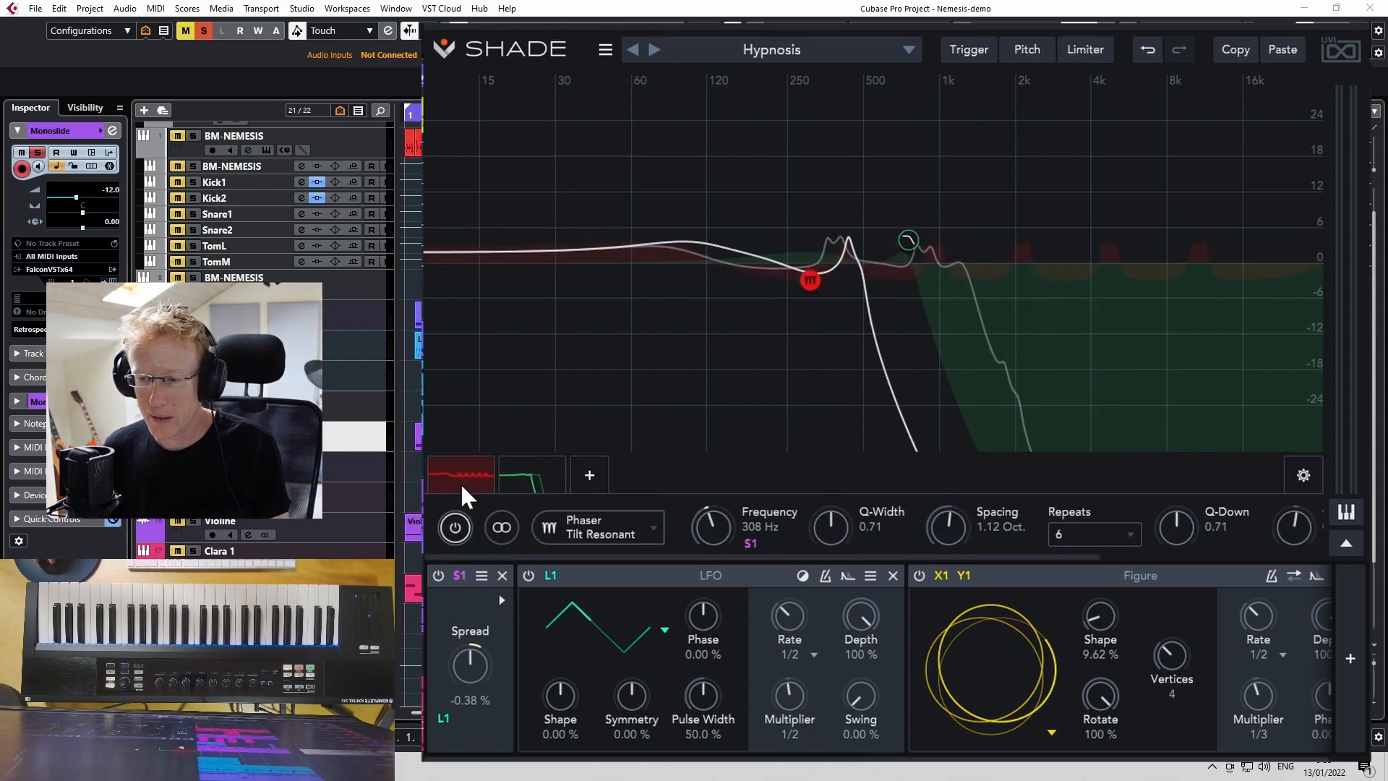
pyautogui.click(530, 484)
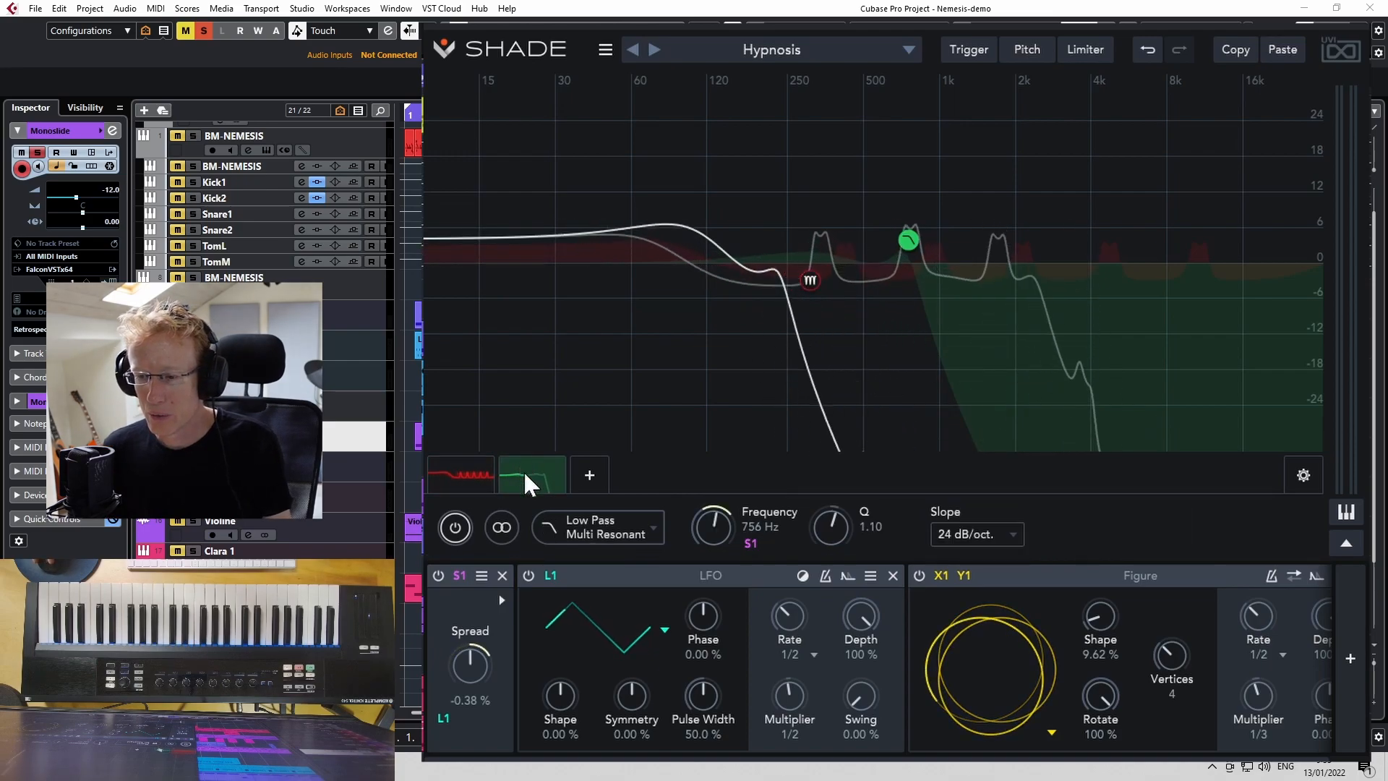
pyautogui.click(483, 486)
pyautogui.click(528, 490)
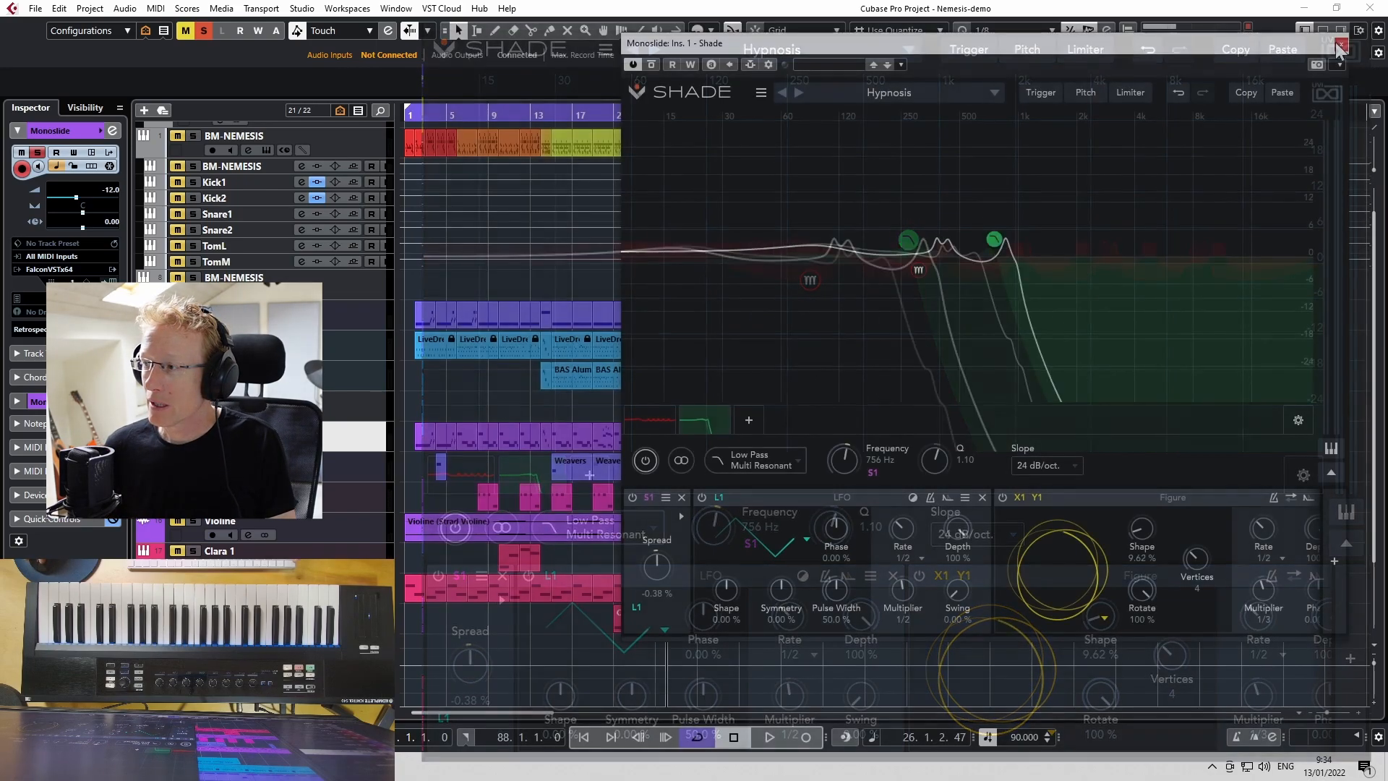
pyautogui.click(1340, 46)
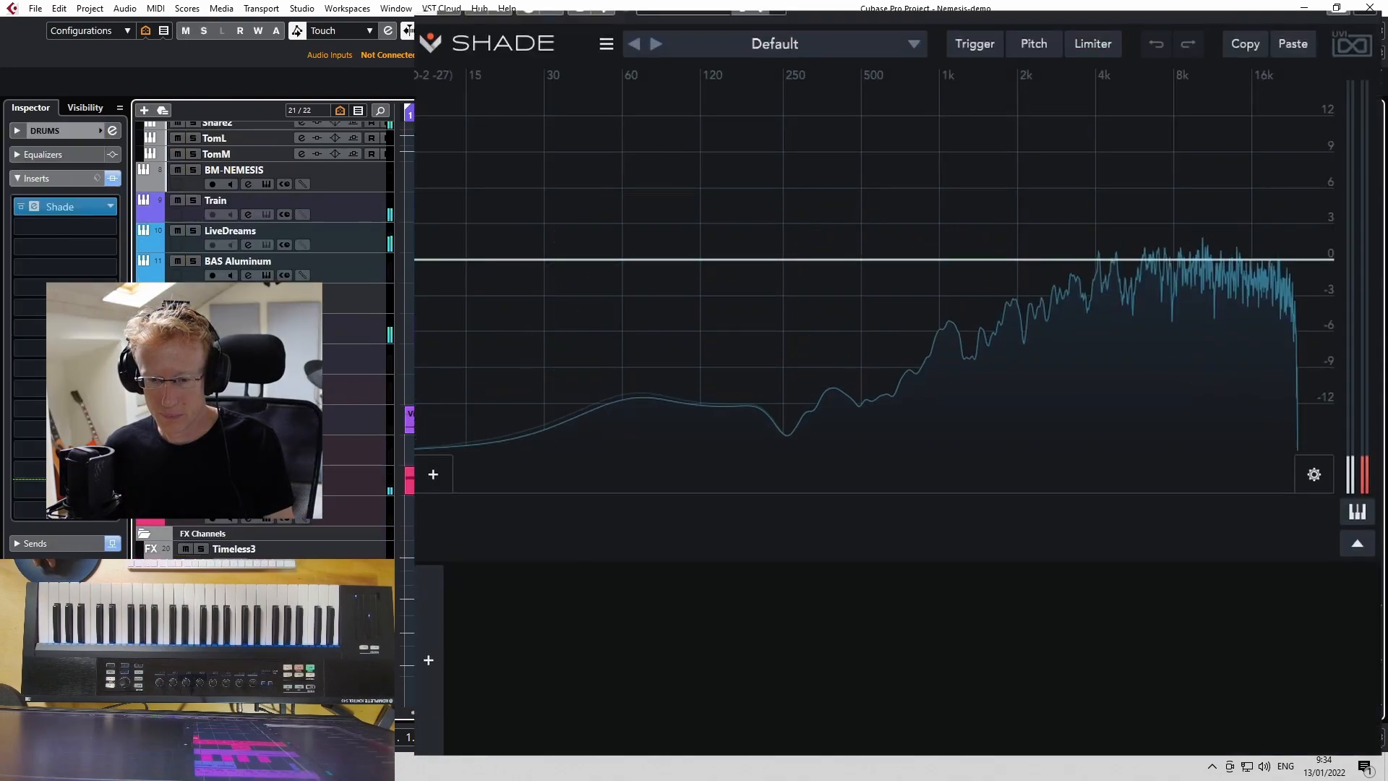
# - Solo the drums and audition the Dynamic presets from Basic Compressor through Enhancer on the DRUMS channel
pyautogui.press('s')
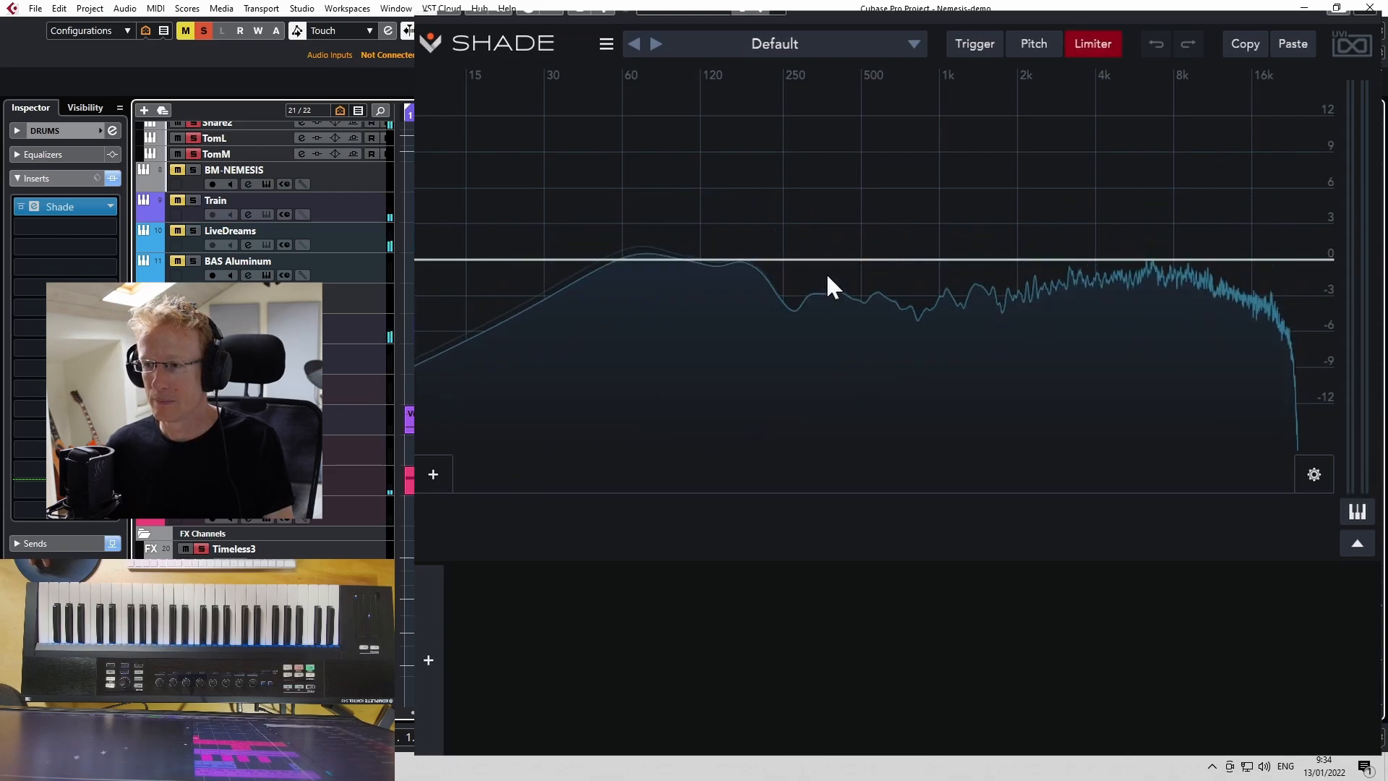
pyautogui.click(771, 48)
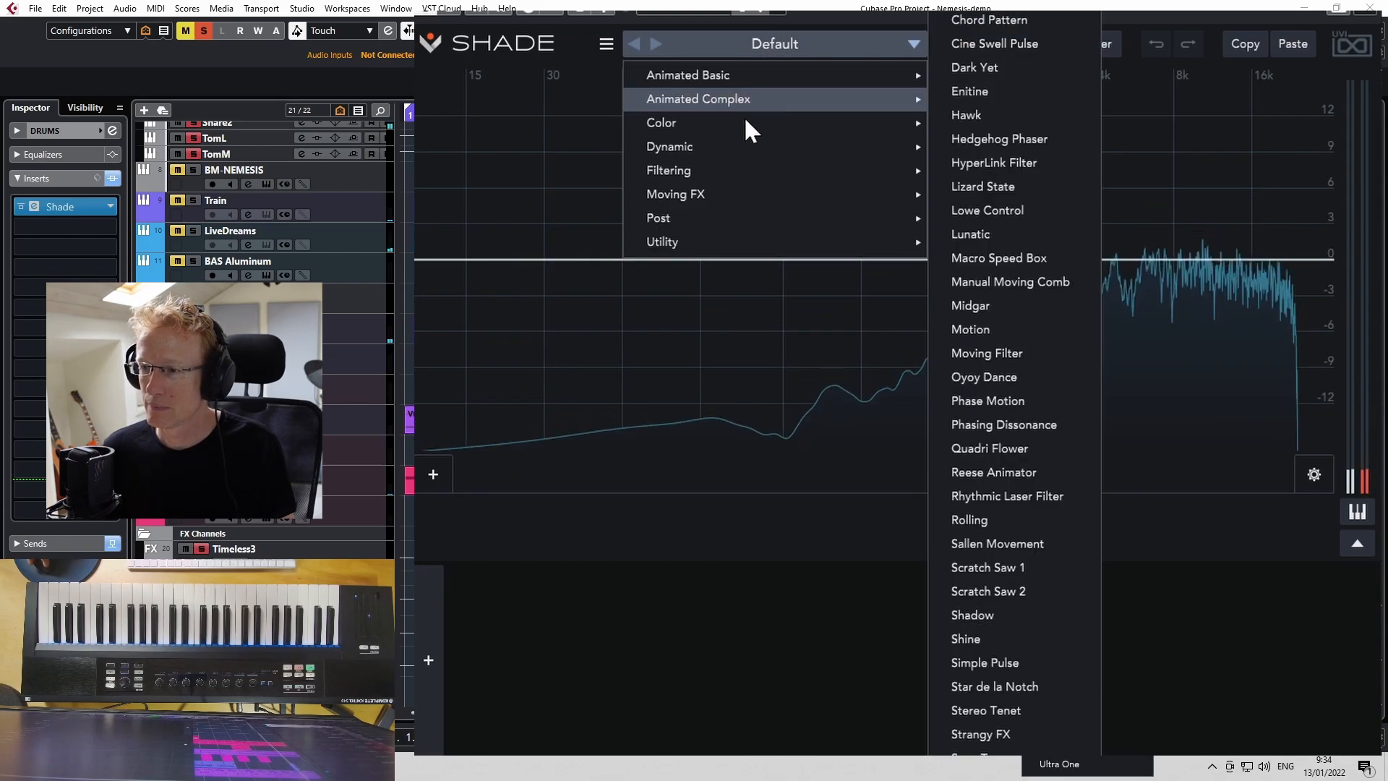
pyautogui.moveTo(740, 151)
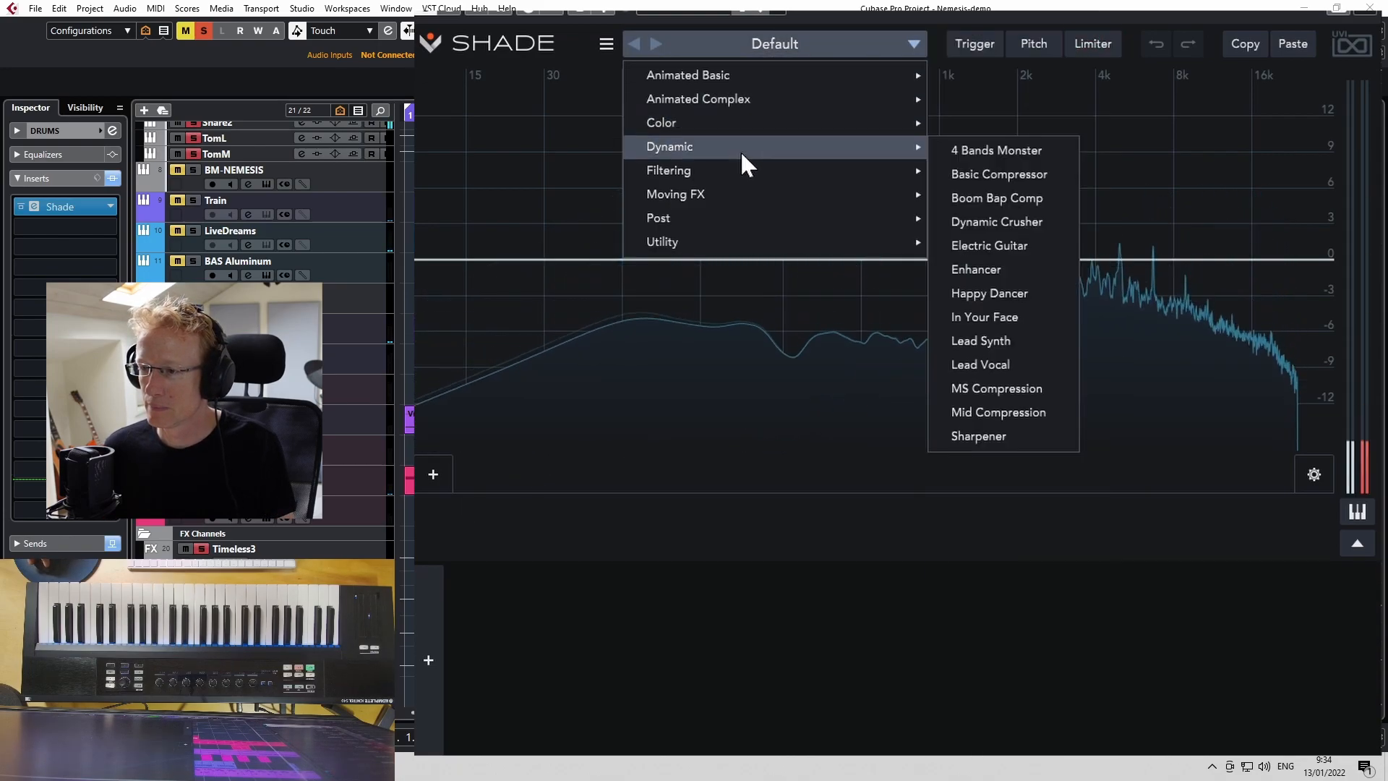
pyautogui.click(970, 172)
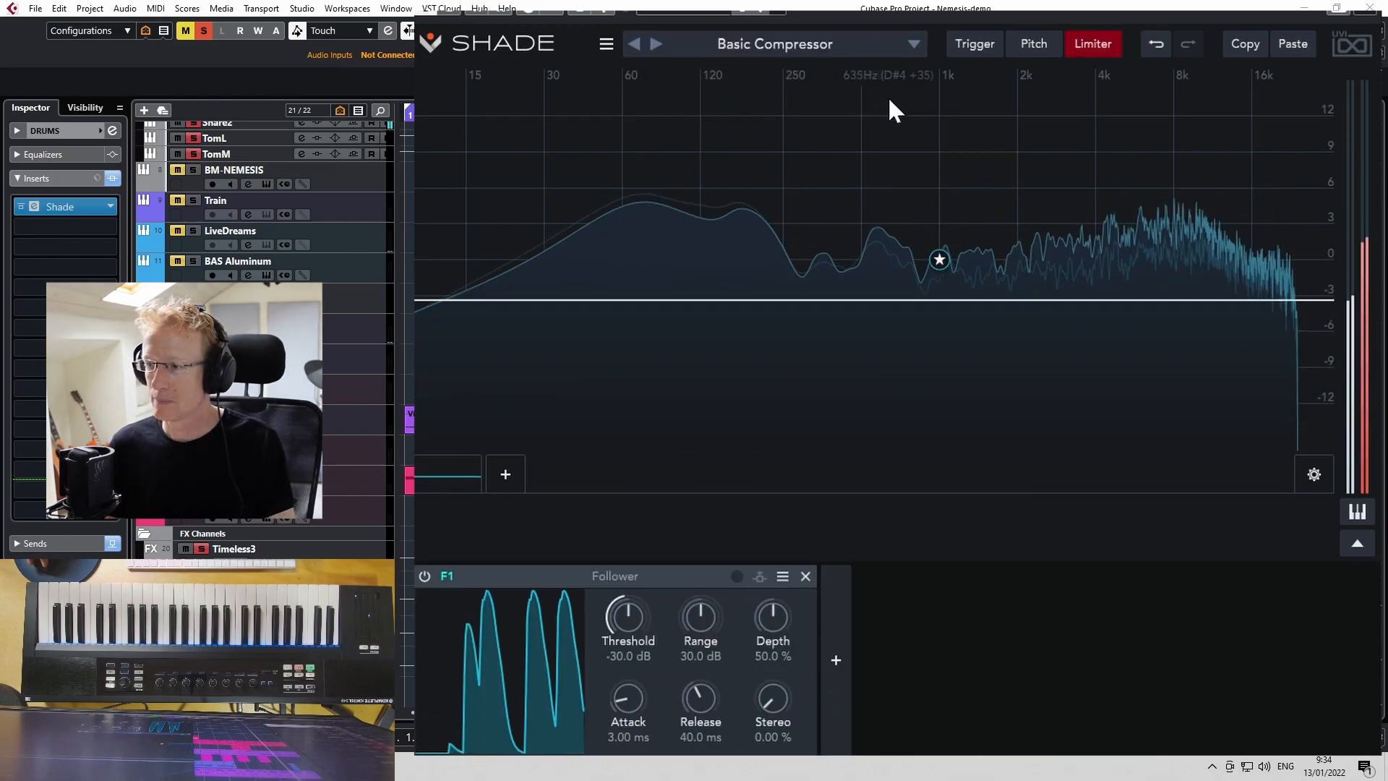
pyautogui.click(654, 44)
pyautogui.click(654, 44)
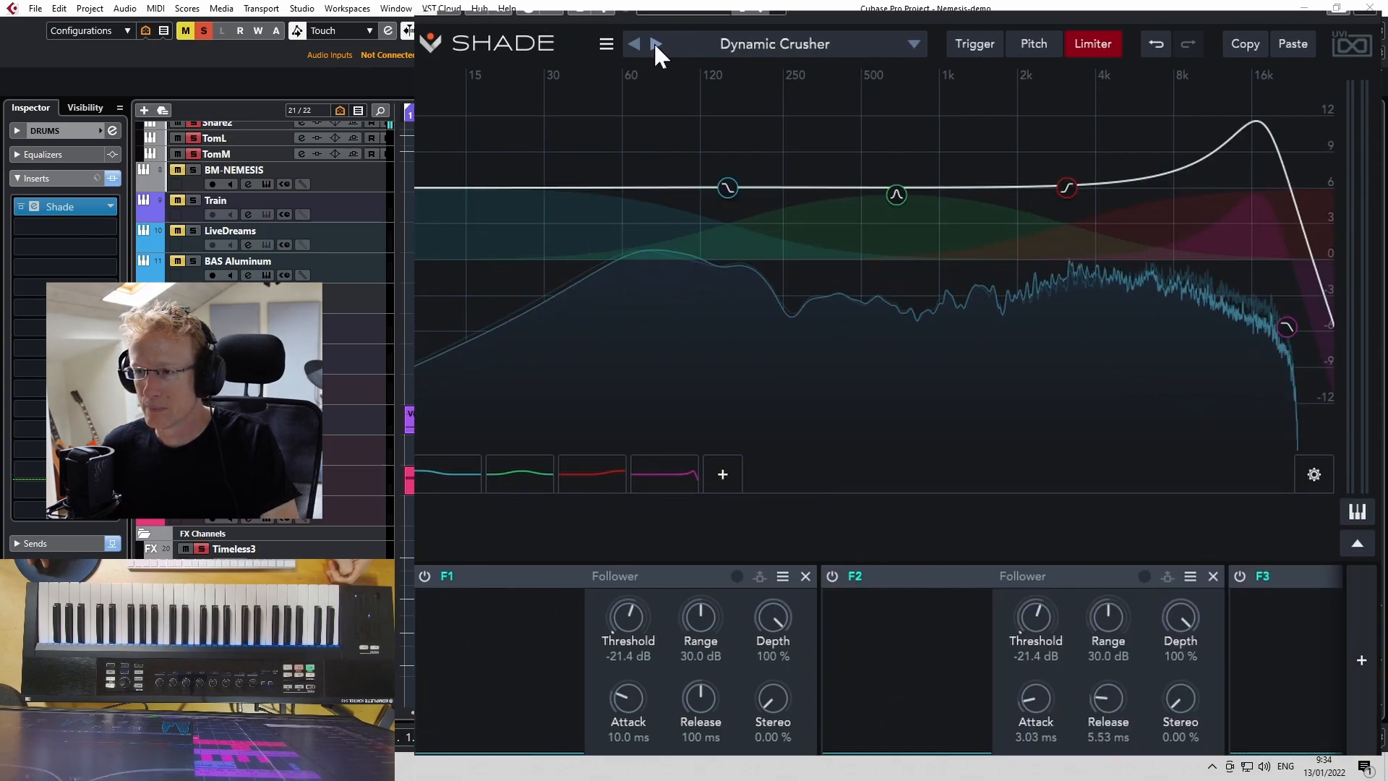
pyautogui.click(655, 45)
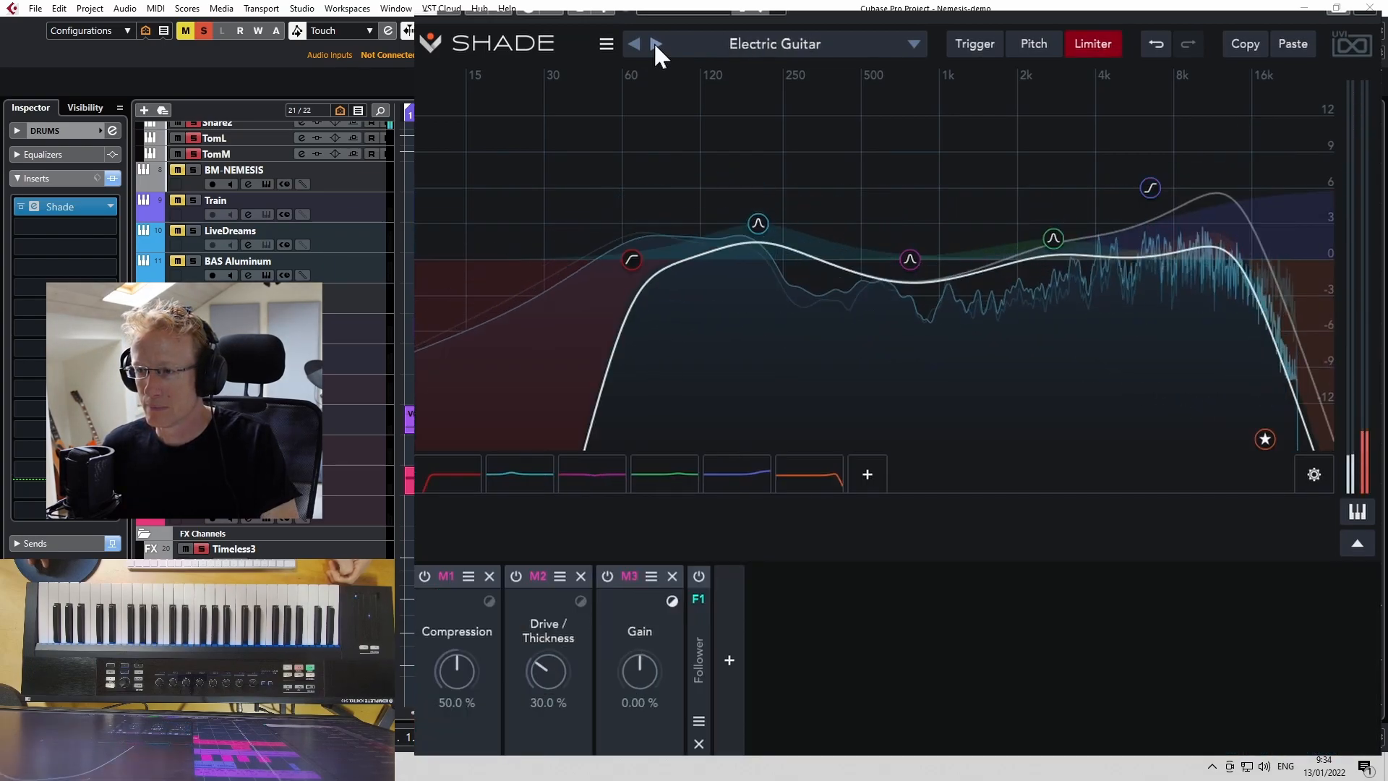
pyautogui.click(655, 44)
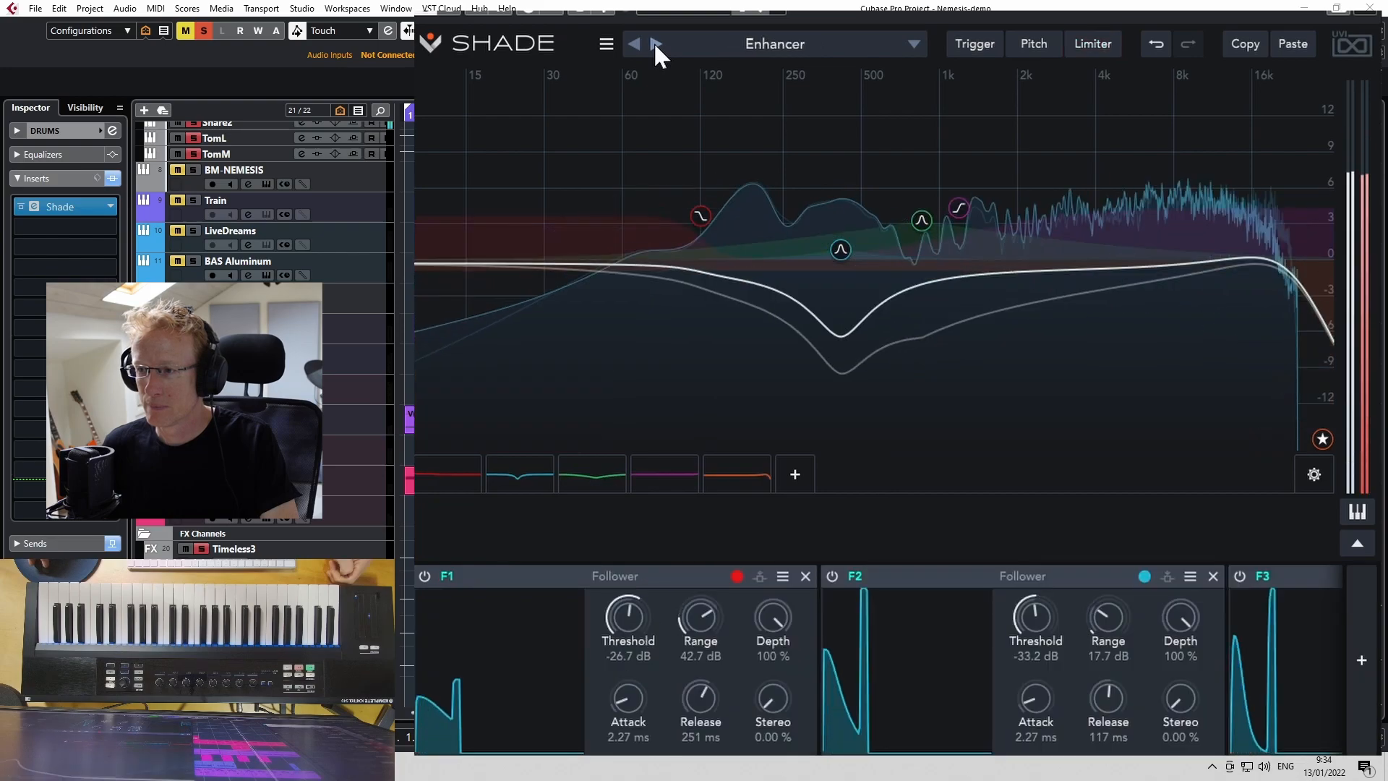
# - Audition the Animated Complex presets ANMT Filter 1 through Animated Bass on the drums, both soloed and in the full mix
pyautogui.click(773, 43)
pyautogui.moveTo(735, 101)
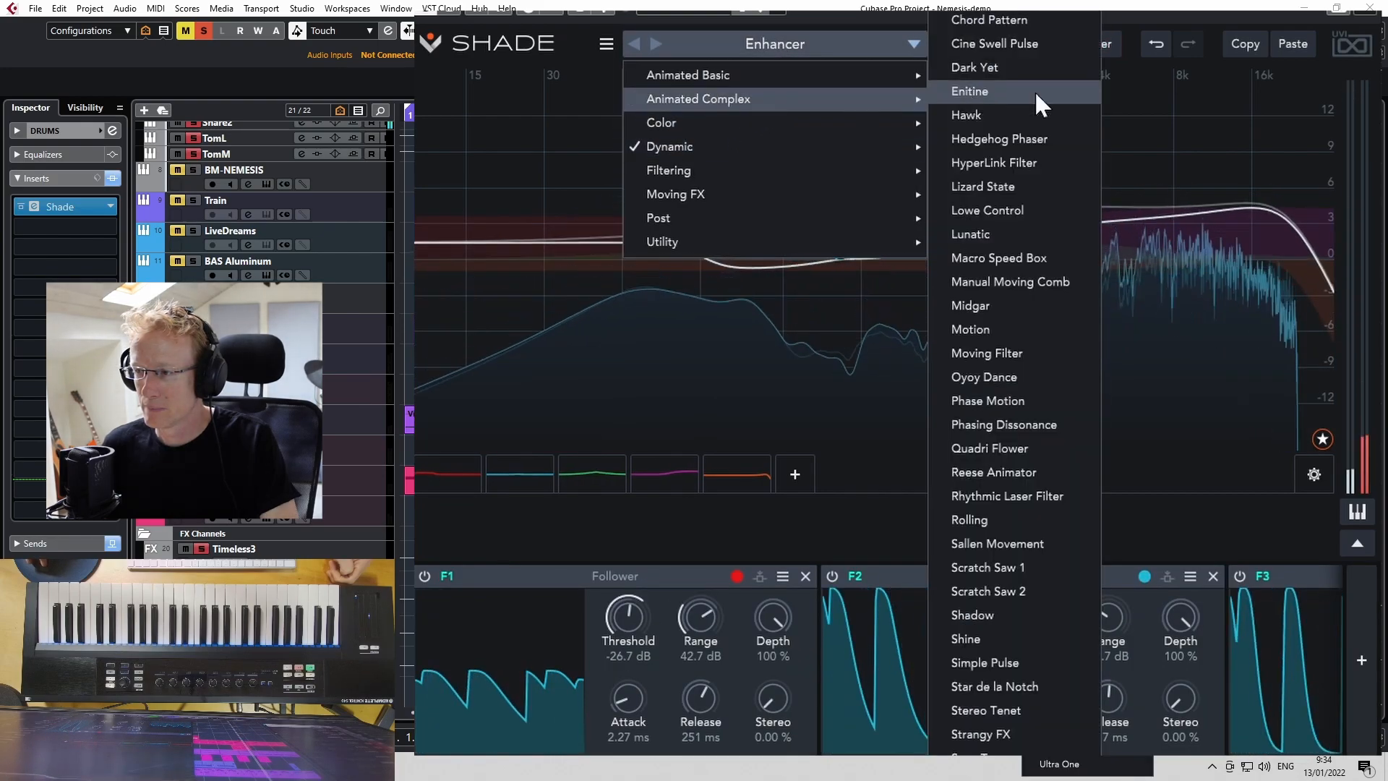
pyautogui.click(976, 14)
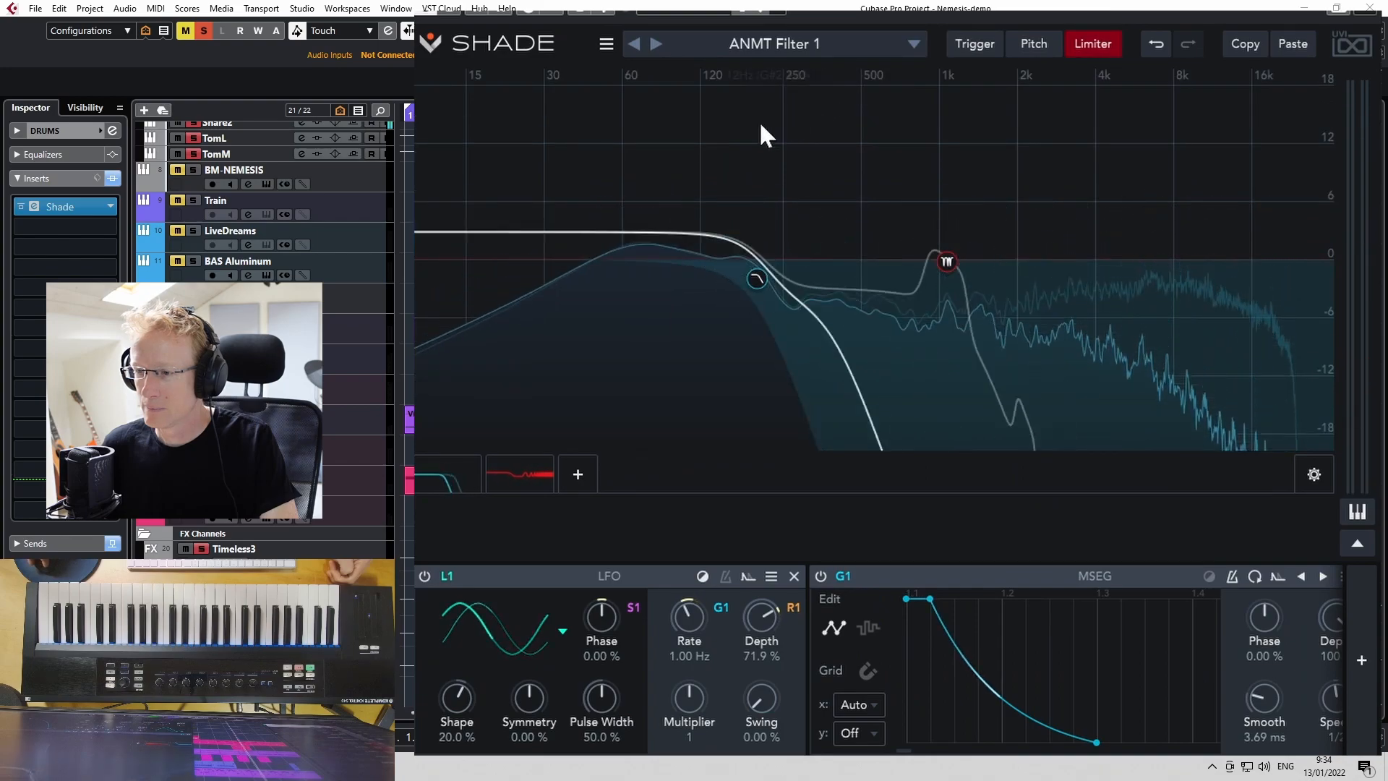
pyautogui.click(655, 44)
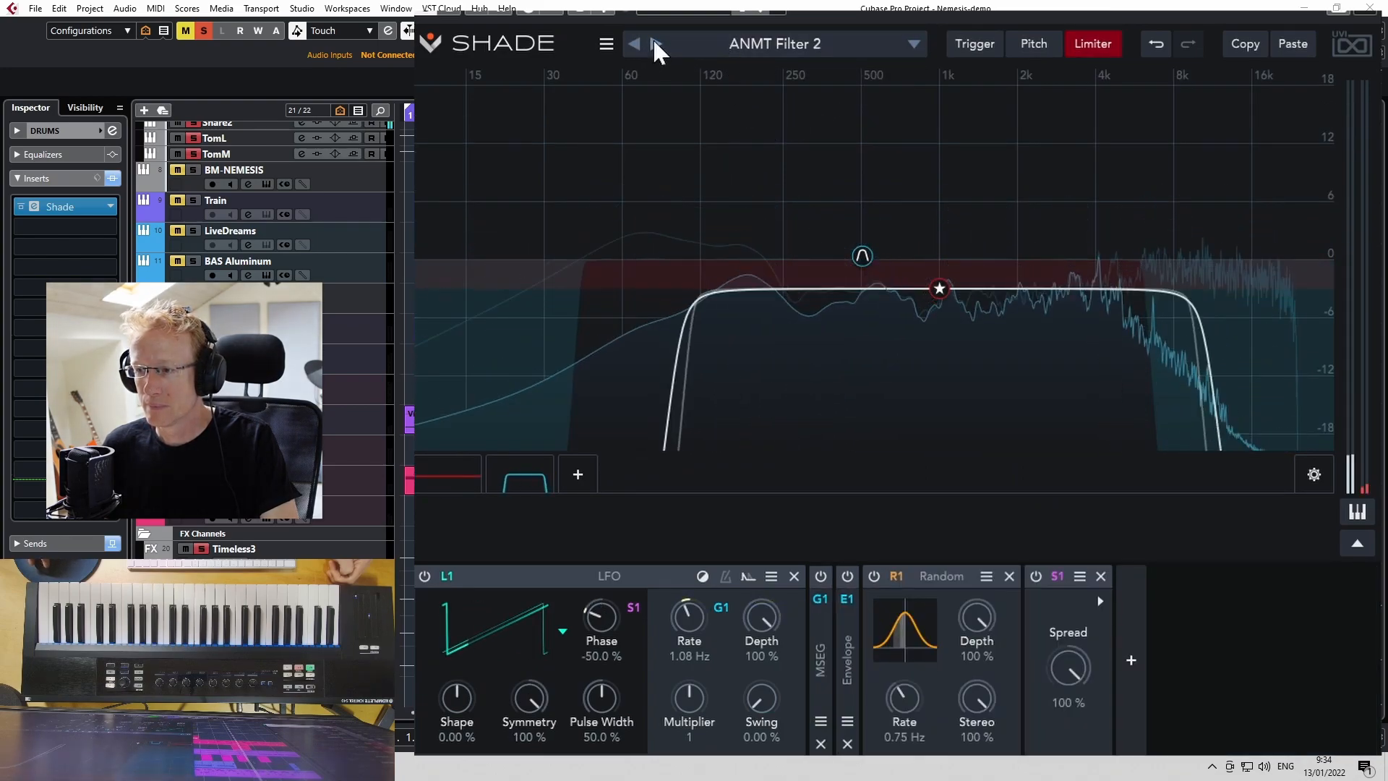
pyautogui.click(208, 35)
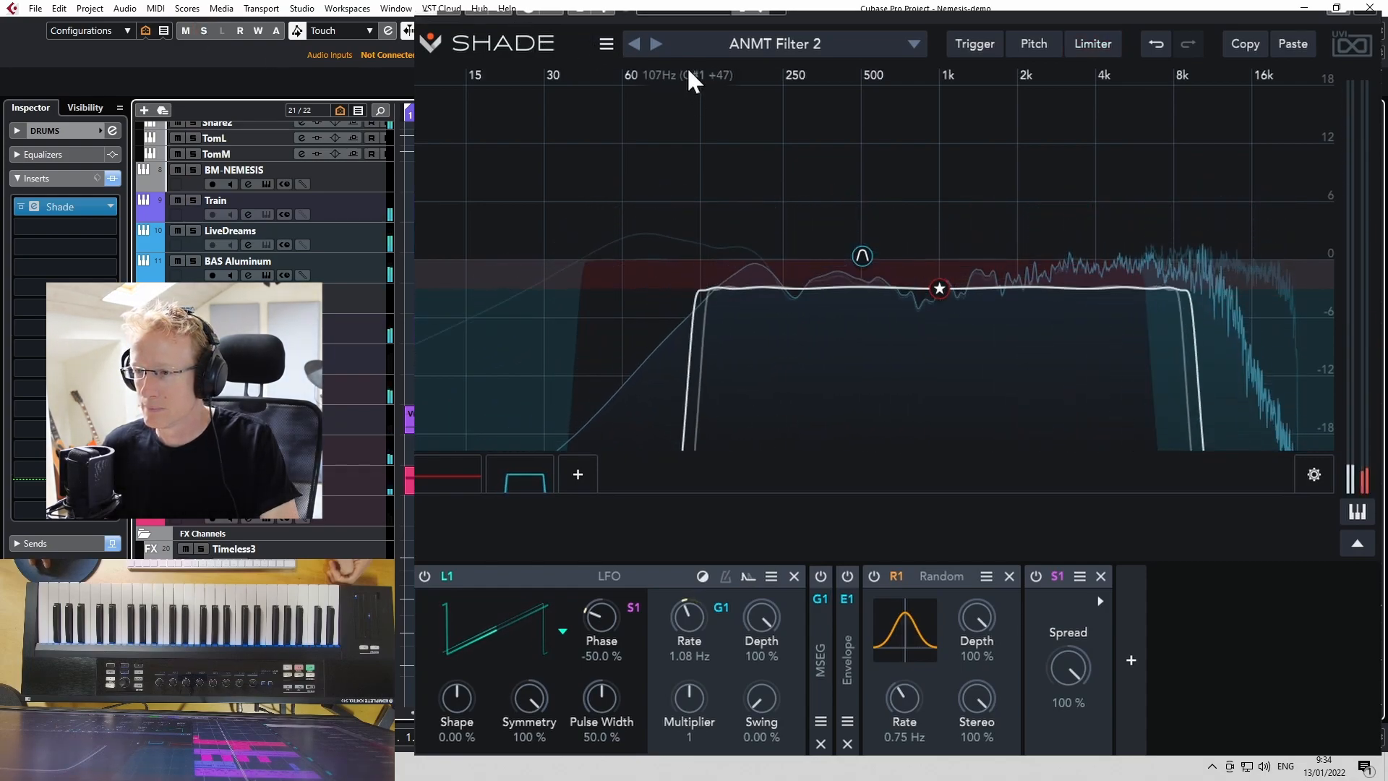
pyautogui.click(655, 44)
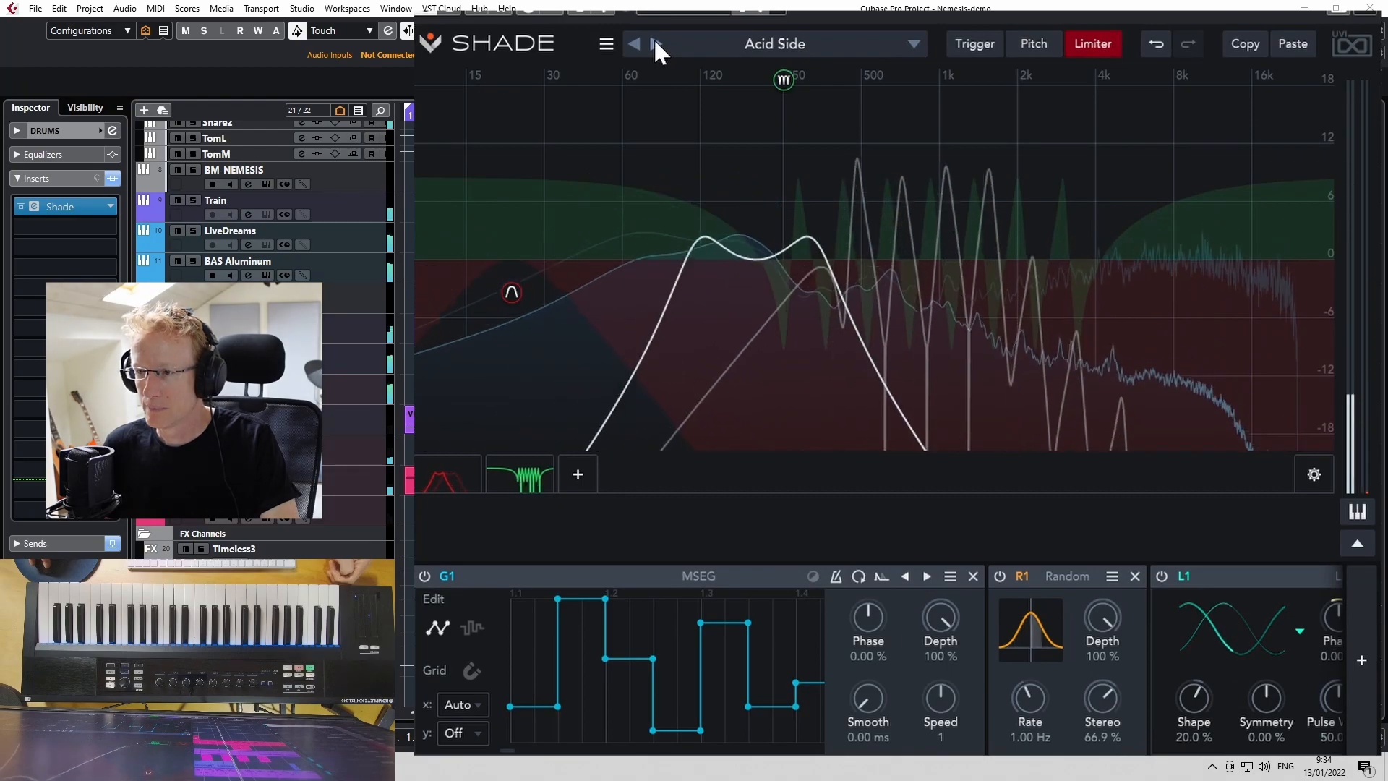
pyautogui.click(654, 44)
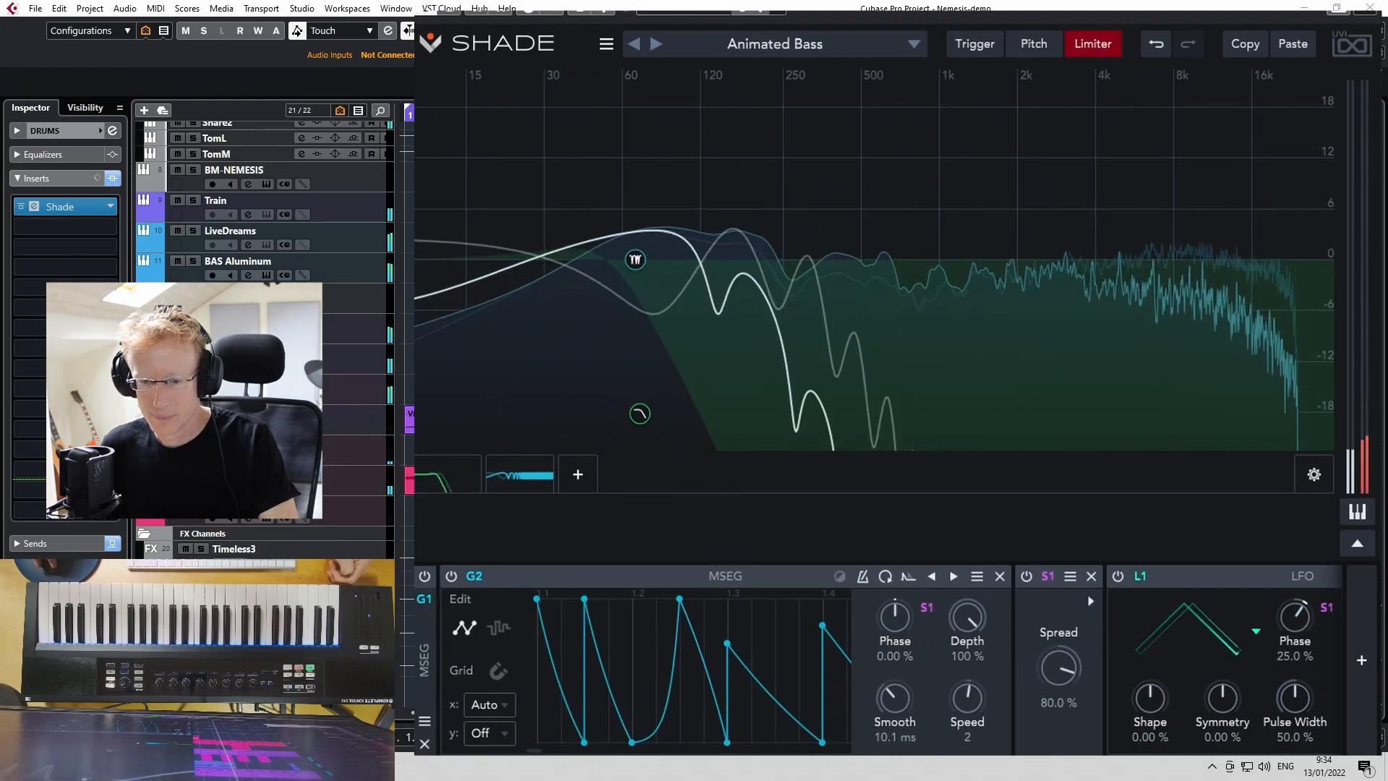
pyautogui.press('s')
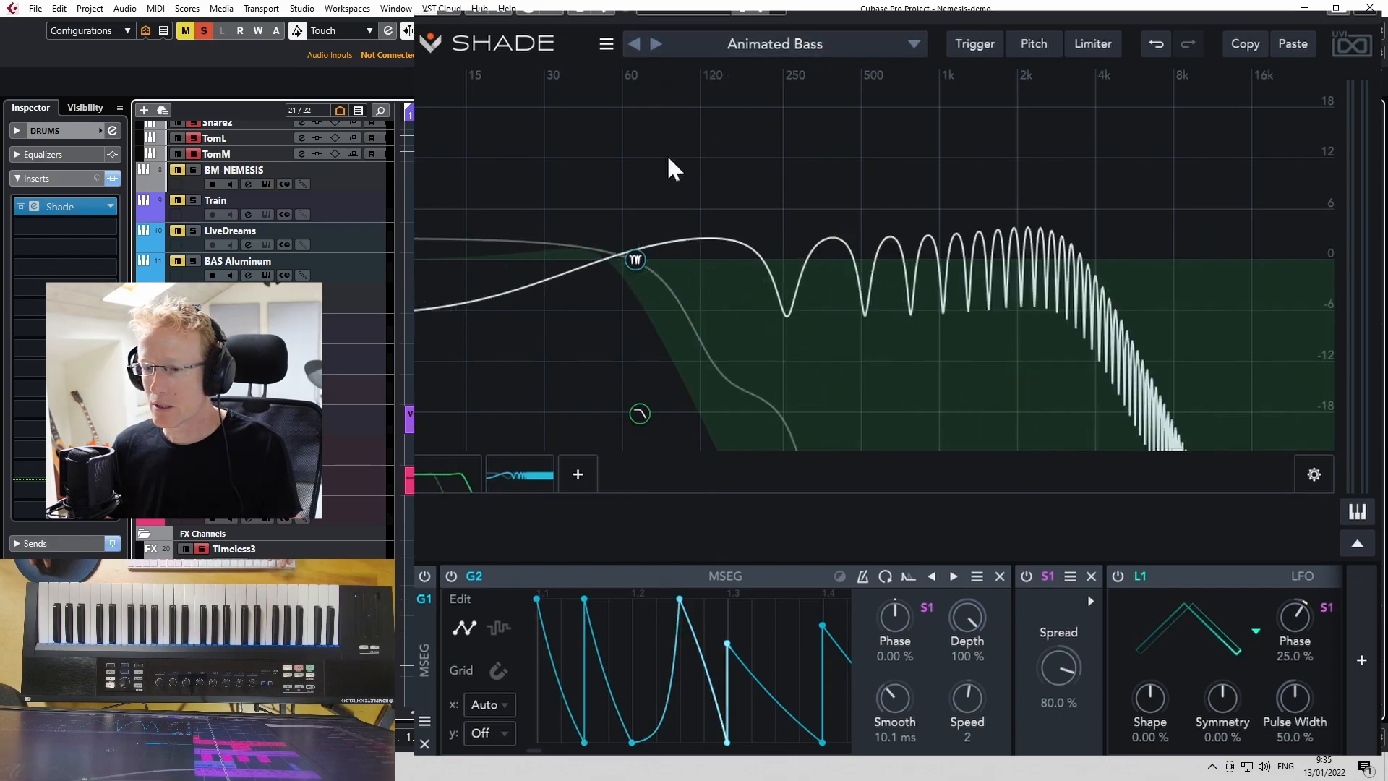
# - Leave the drum channel's Shade, select the Monoslide track and clear all mutes and solos
pyautogui.click(604, 43)
pyautogui.click(636, 72)
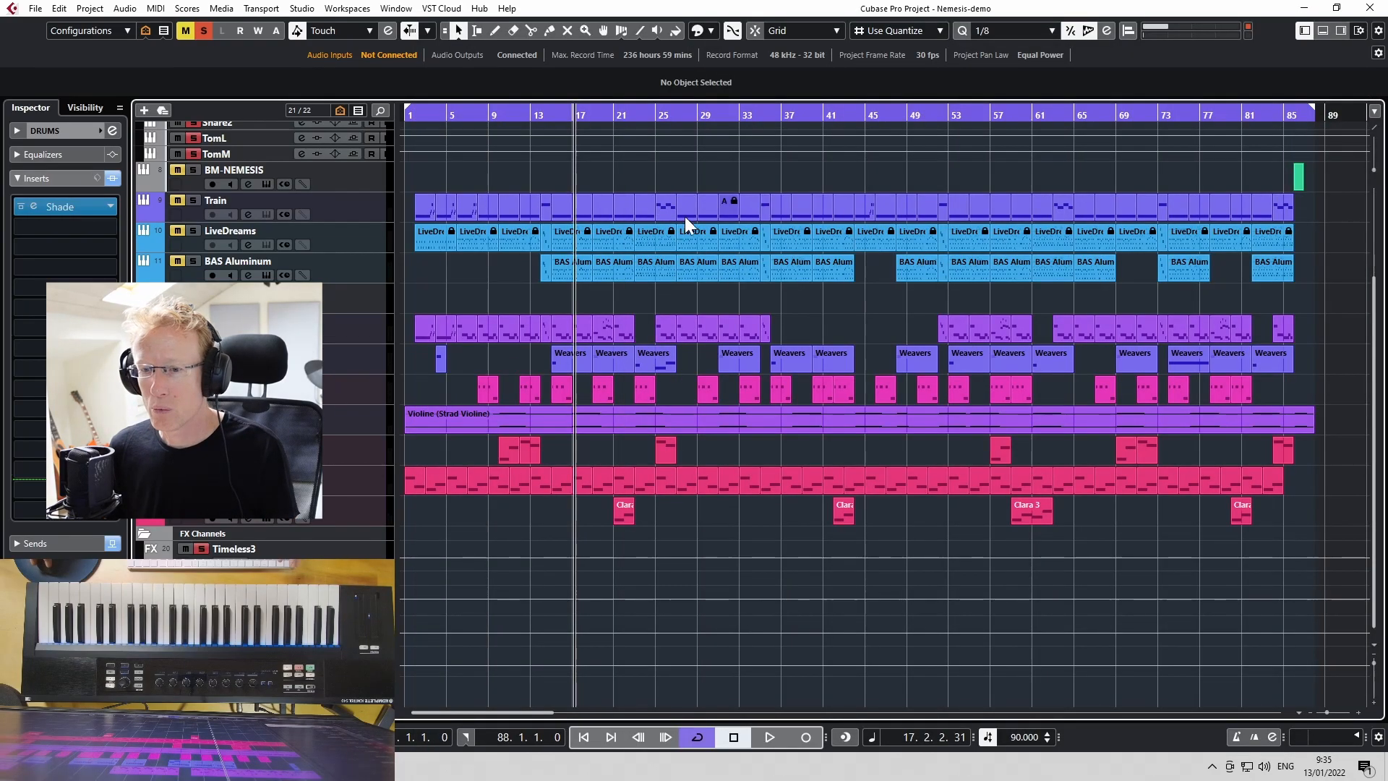
pyautogui.click(373, 335)
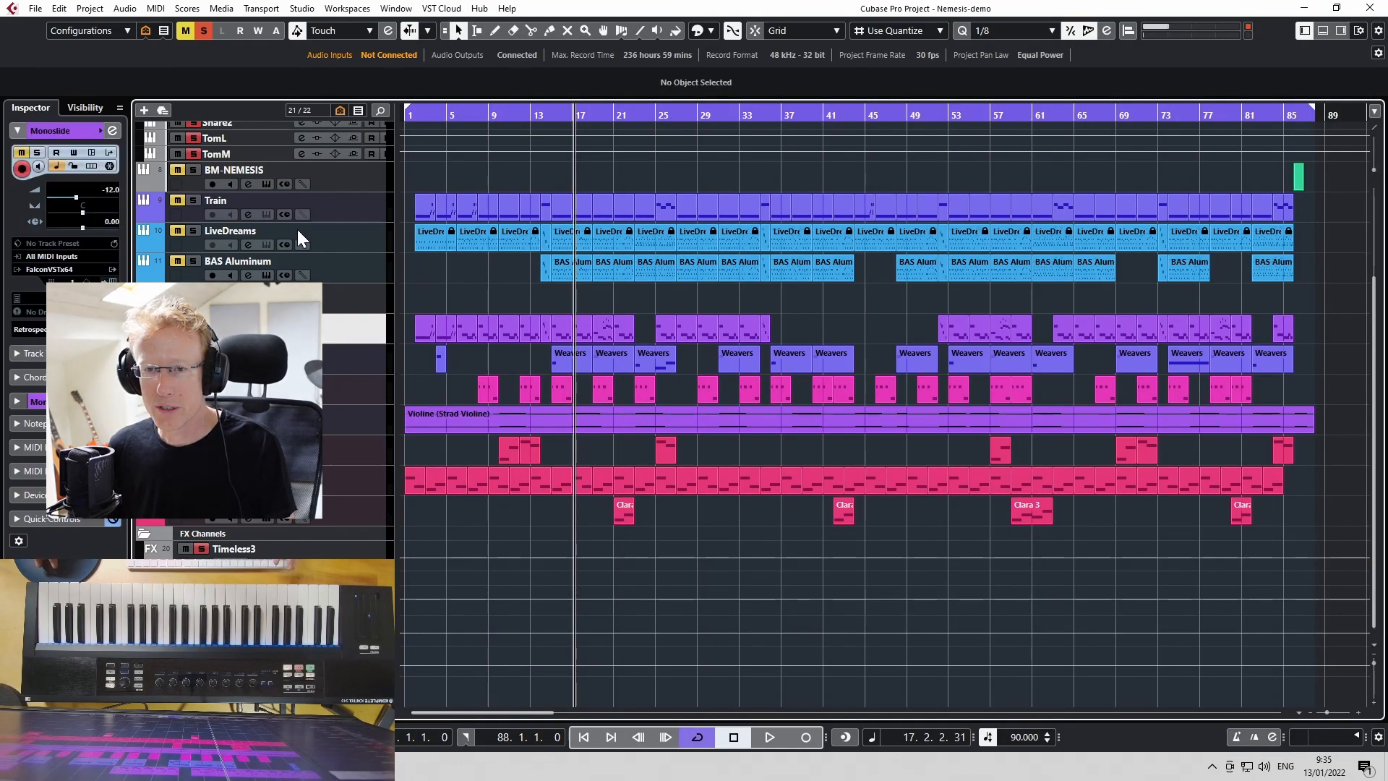
pyautogui.click(203, 32)
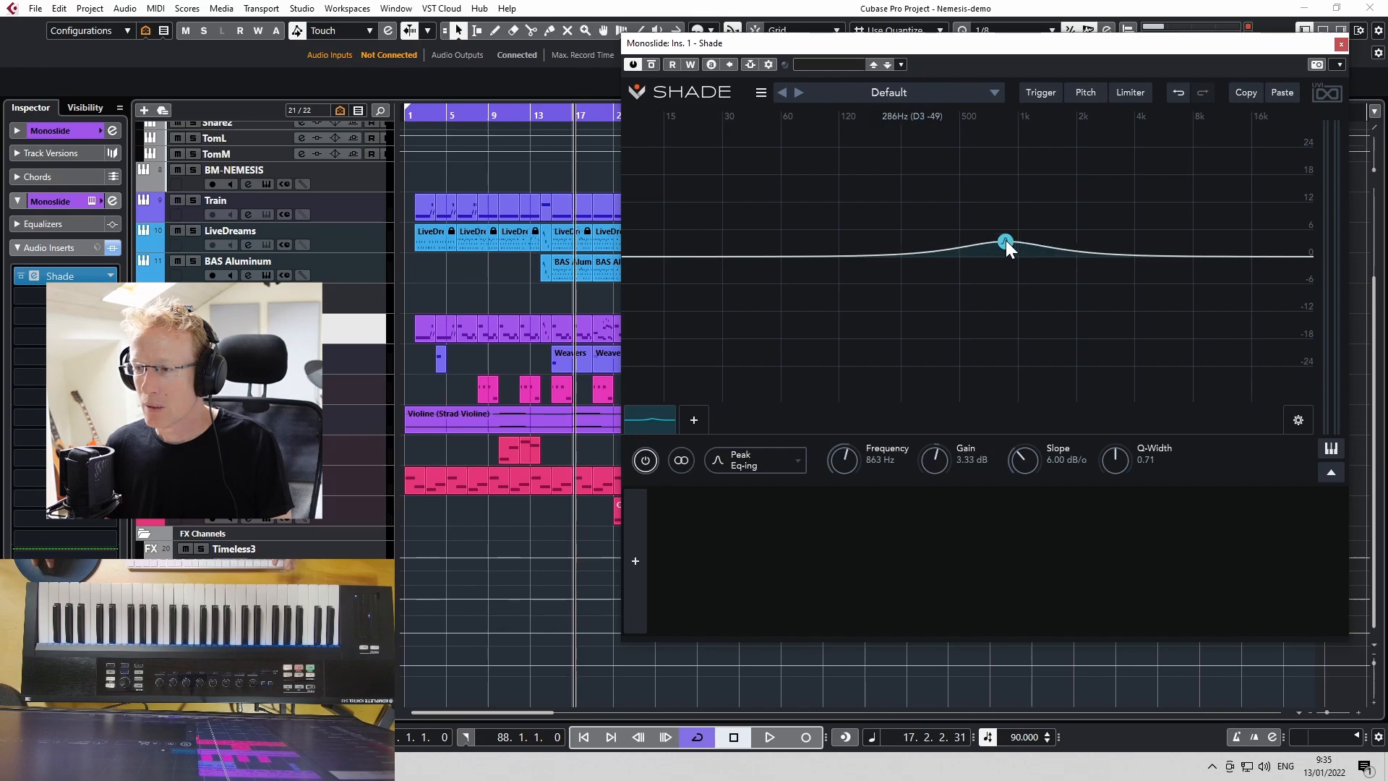
# - Change the new peak band on Monoslide to a Low Pass Resonant filter with an 18 dB/oct. slope at about 382 Hz
pyautogui.moveTo(1004, 240); pyautogui.dragTo(947, 214)
pyautogui.rightClick(946, 214)
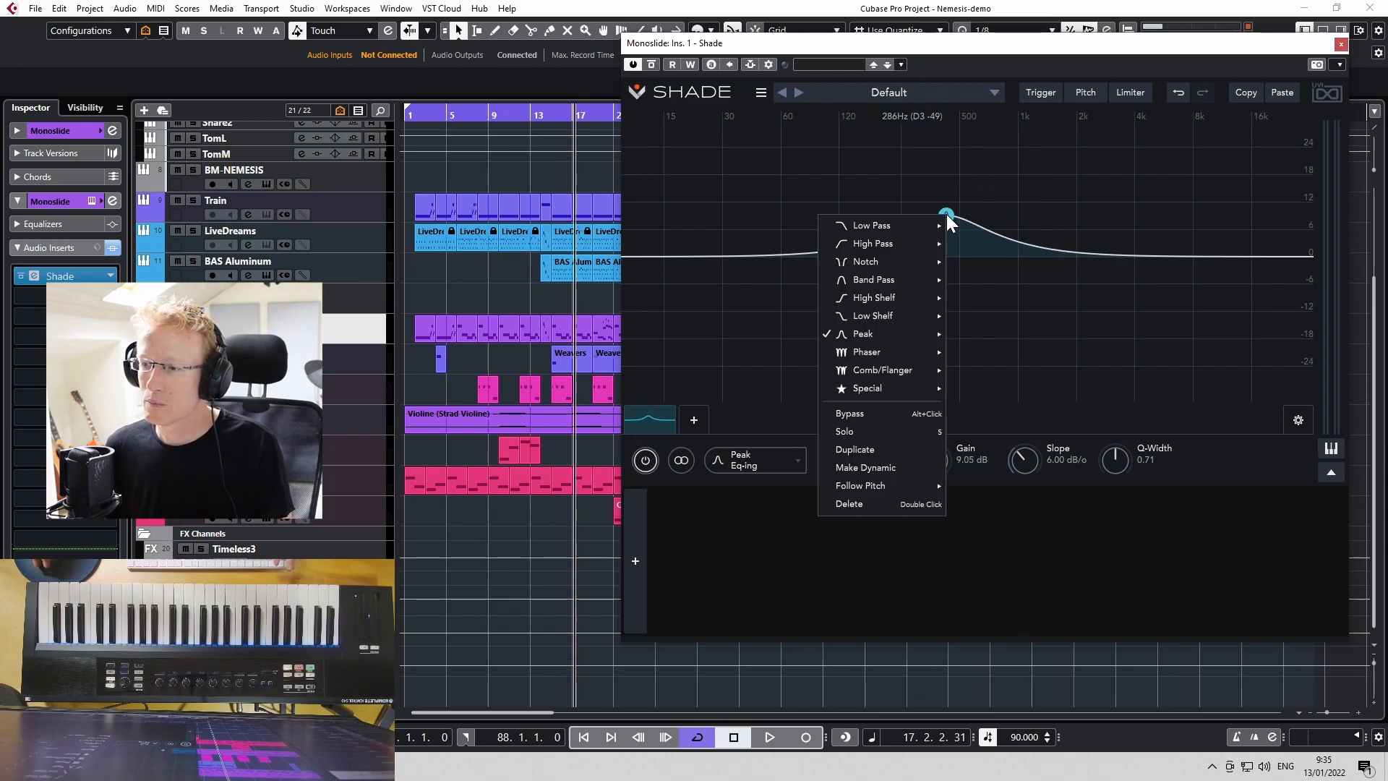
pyautogui.moveTo(923, 224)
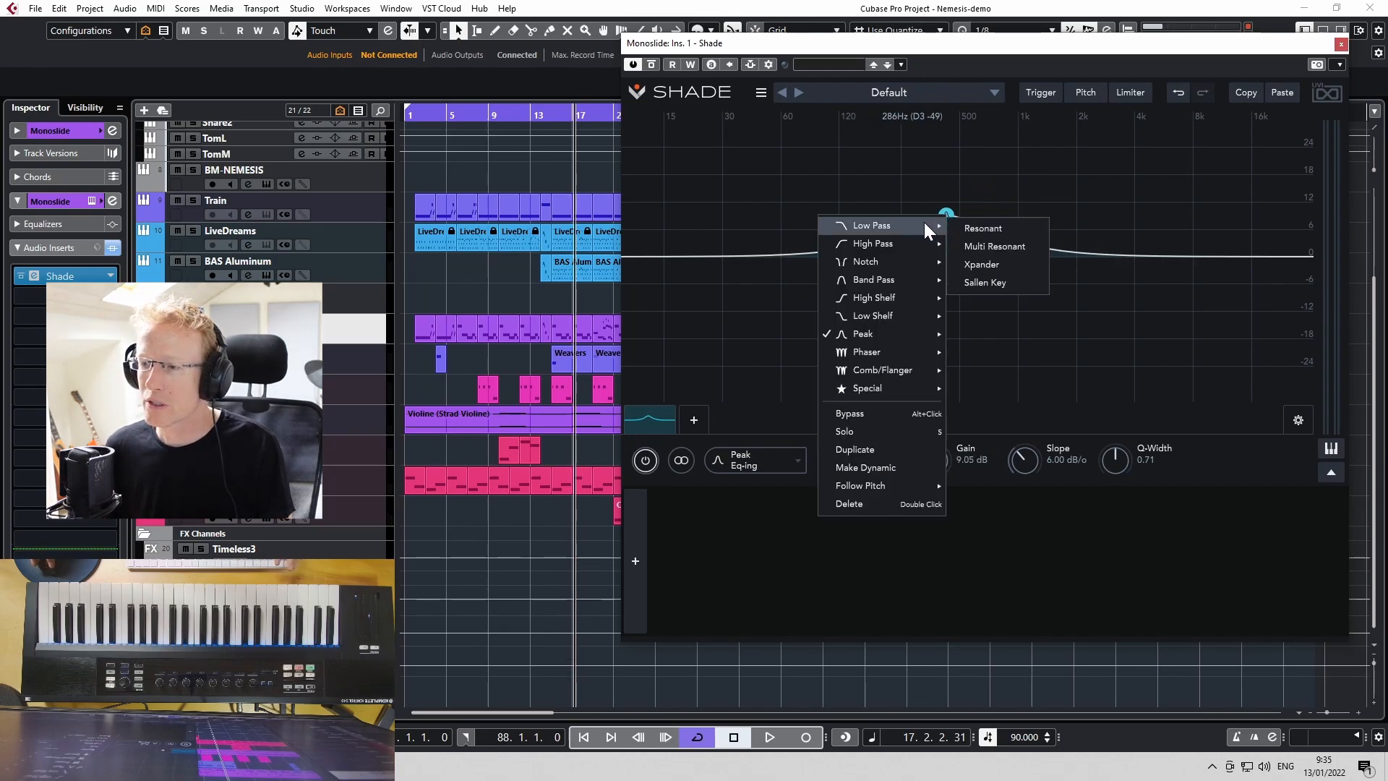
pyautogui.click(980, 228)
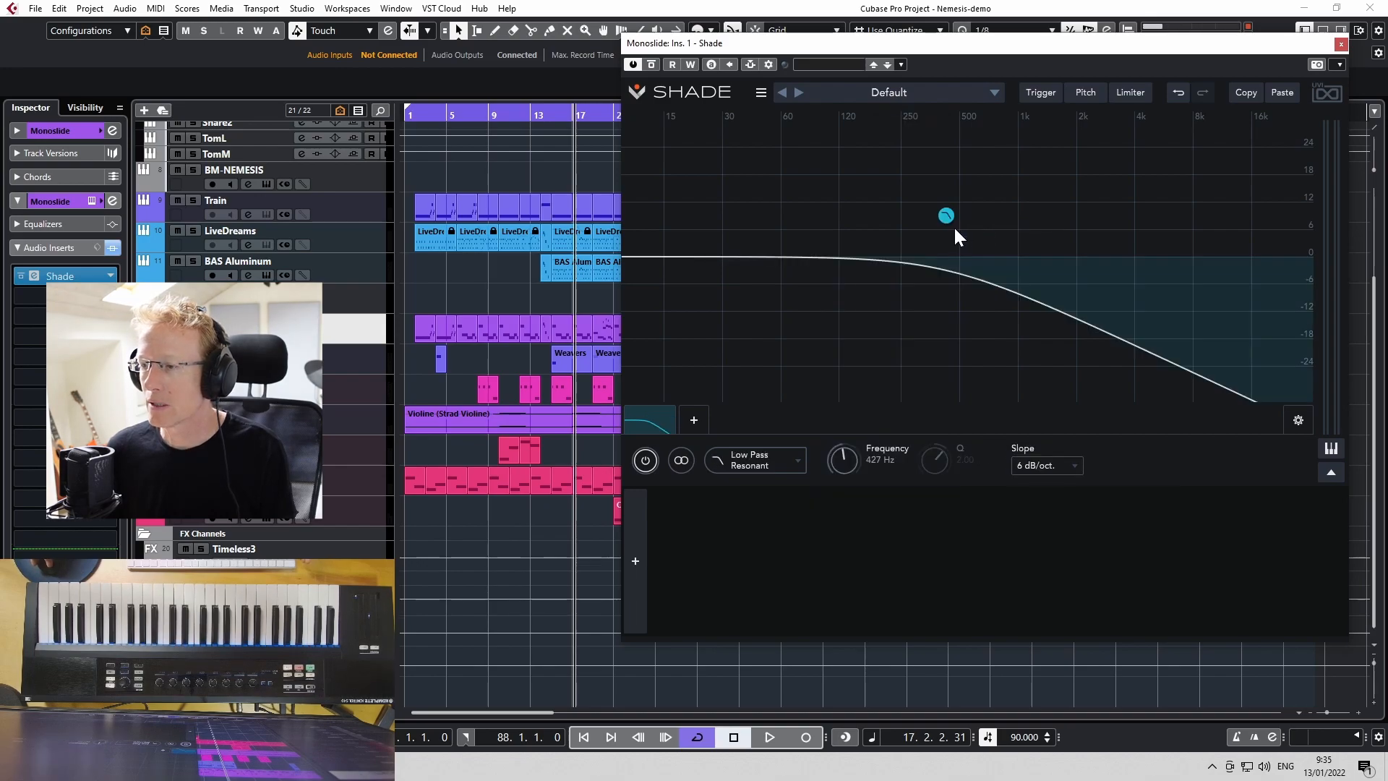
pyautogui.click(1037, 471)
pyautogui.click(1049, 526)
pyautogui.moveTo(956, 213); pyautogui.dragTo(913, 210)
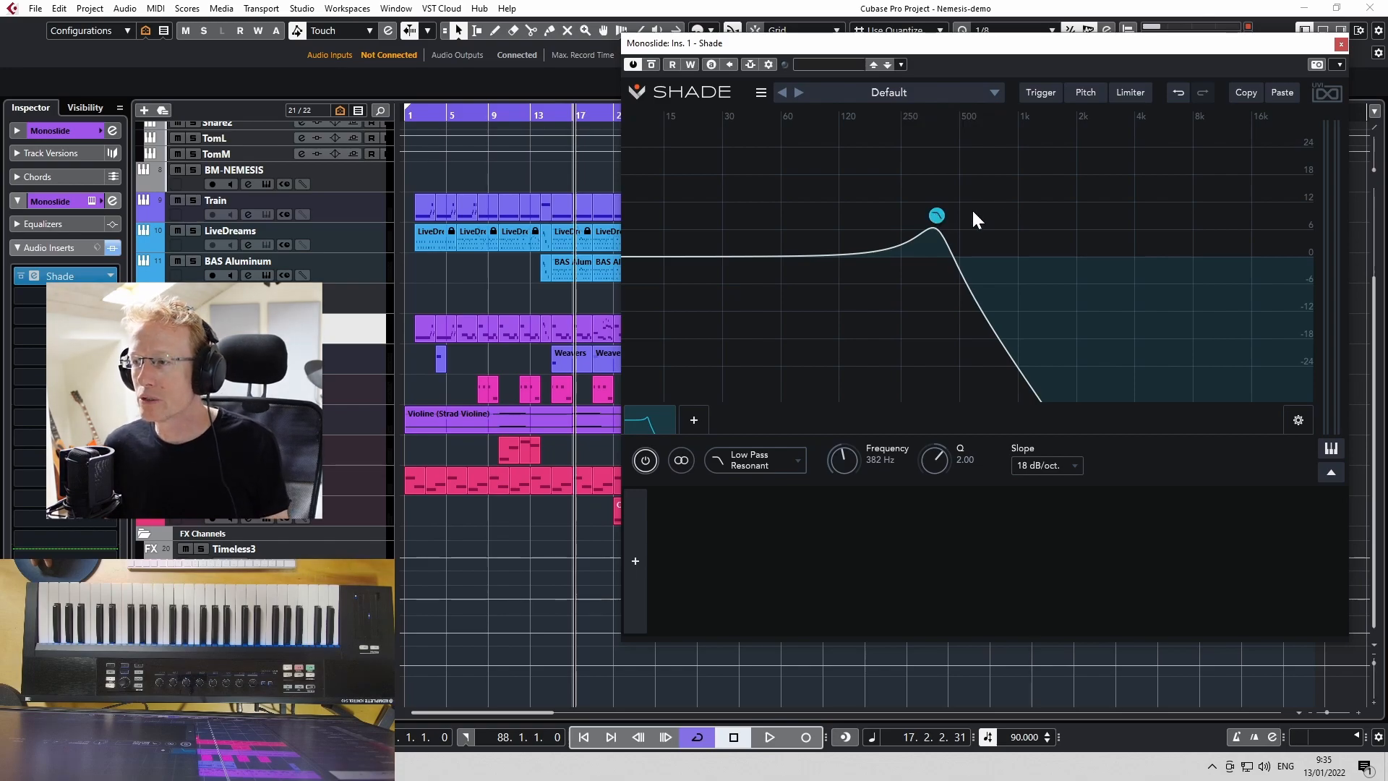
# - Set Shade's pitch source to MIDI and assign a new Pitch Tracking modulator to the low-pass filter's frequency
pyautogui.click(1085, 92)
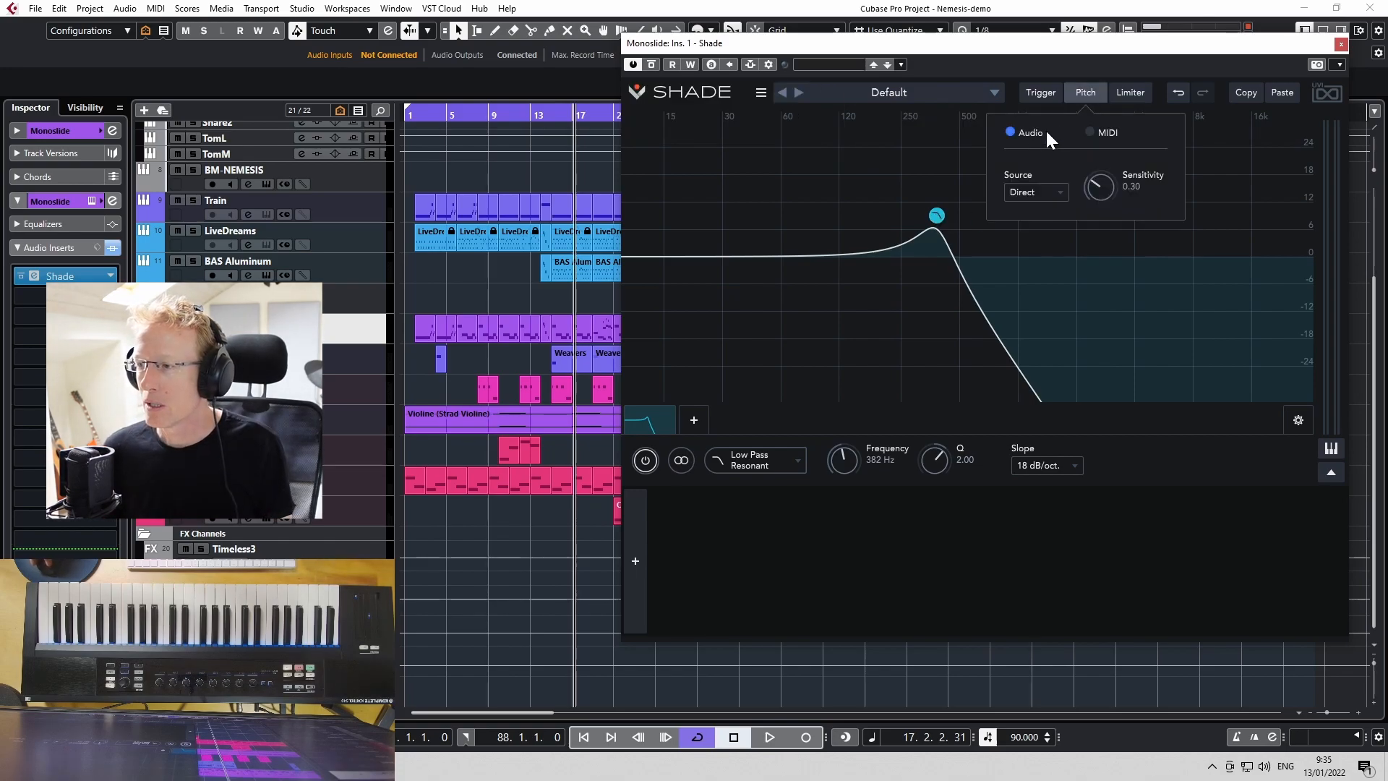
pyautogui.click(1090, 133)
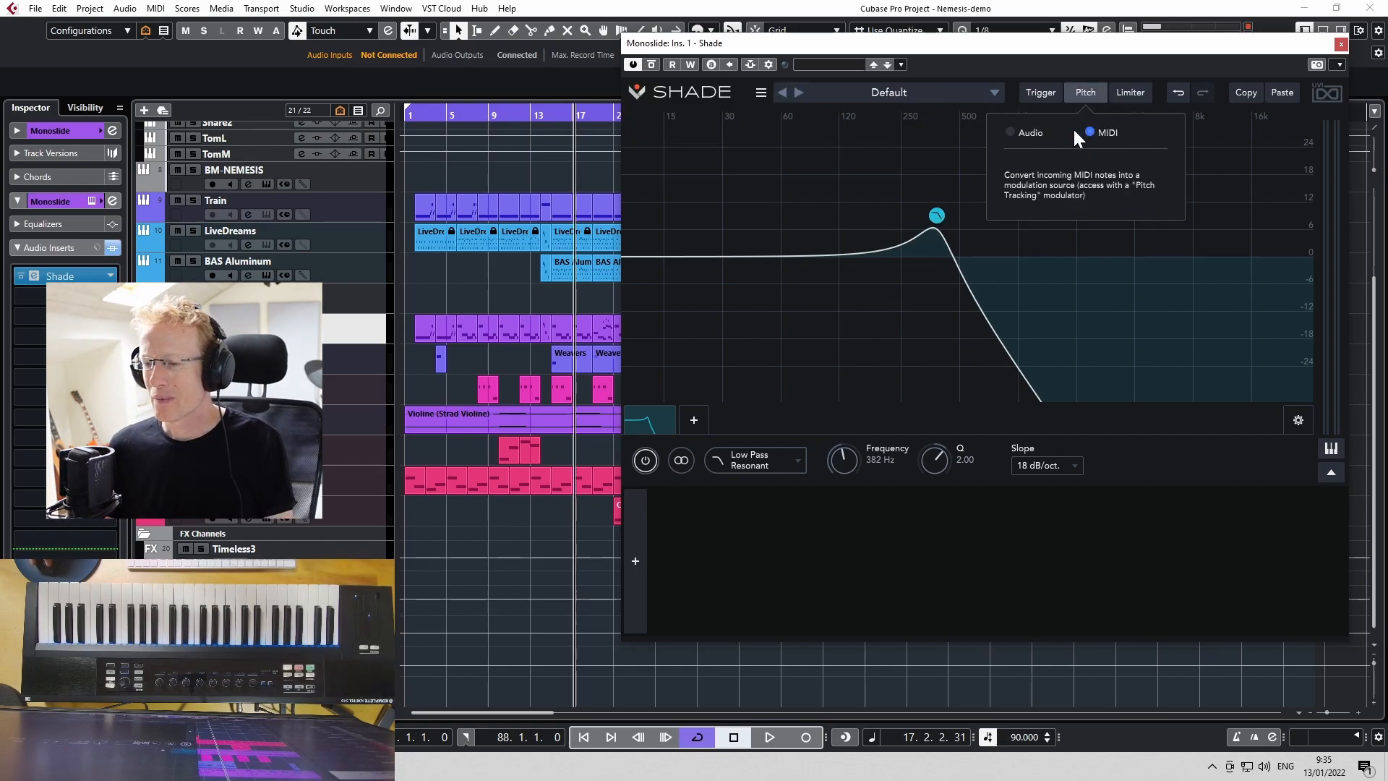
pyautogui.click(633, 558)
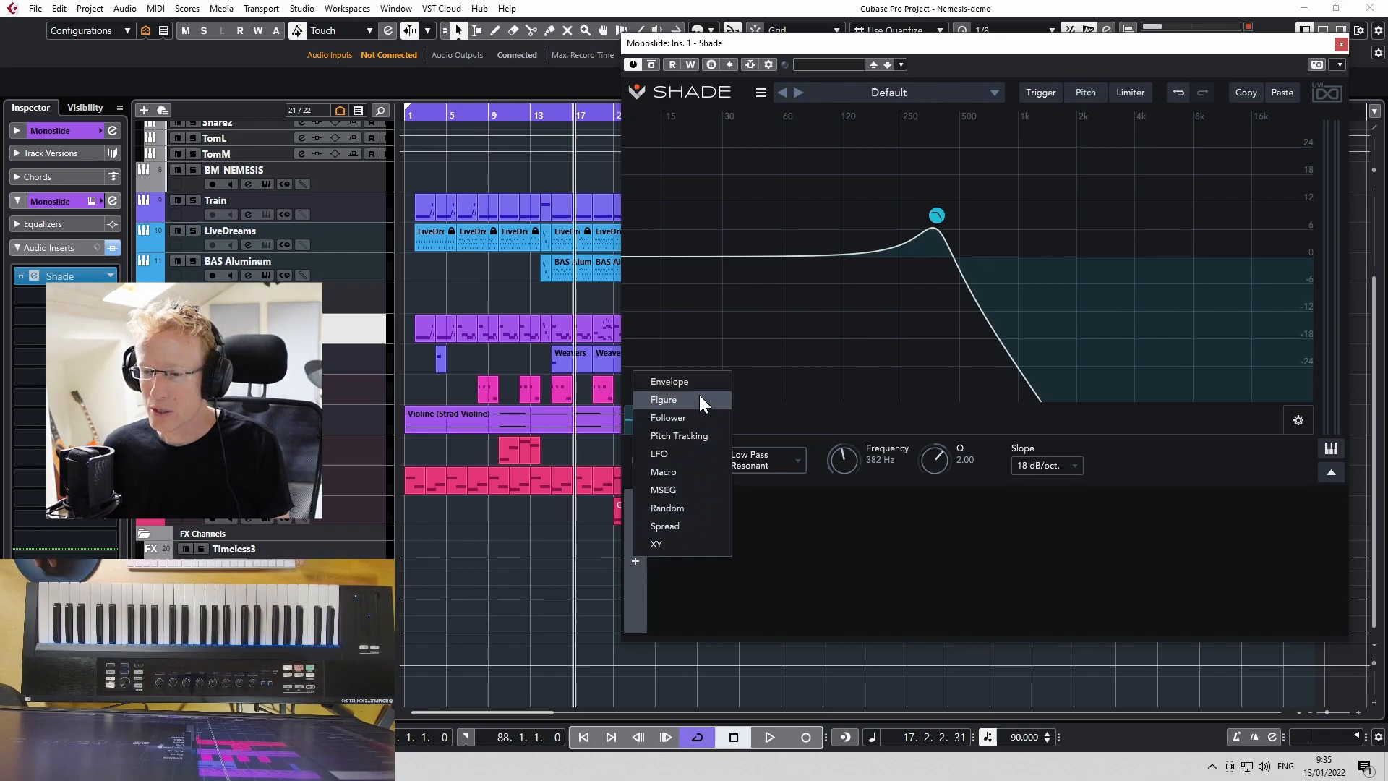
pyautogui.click(683, 432)
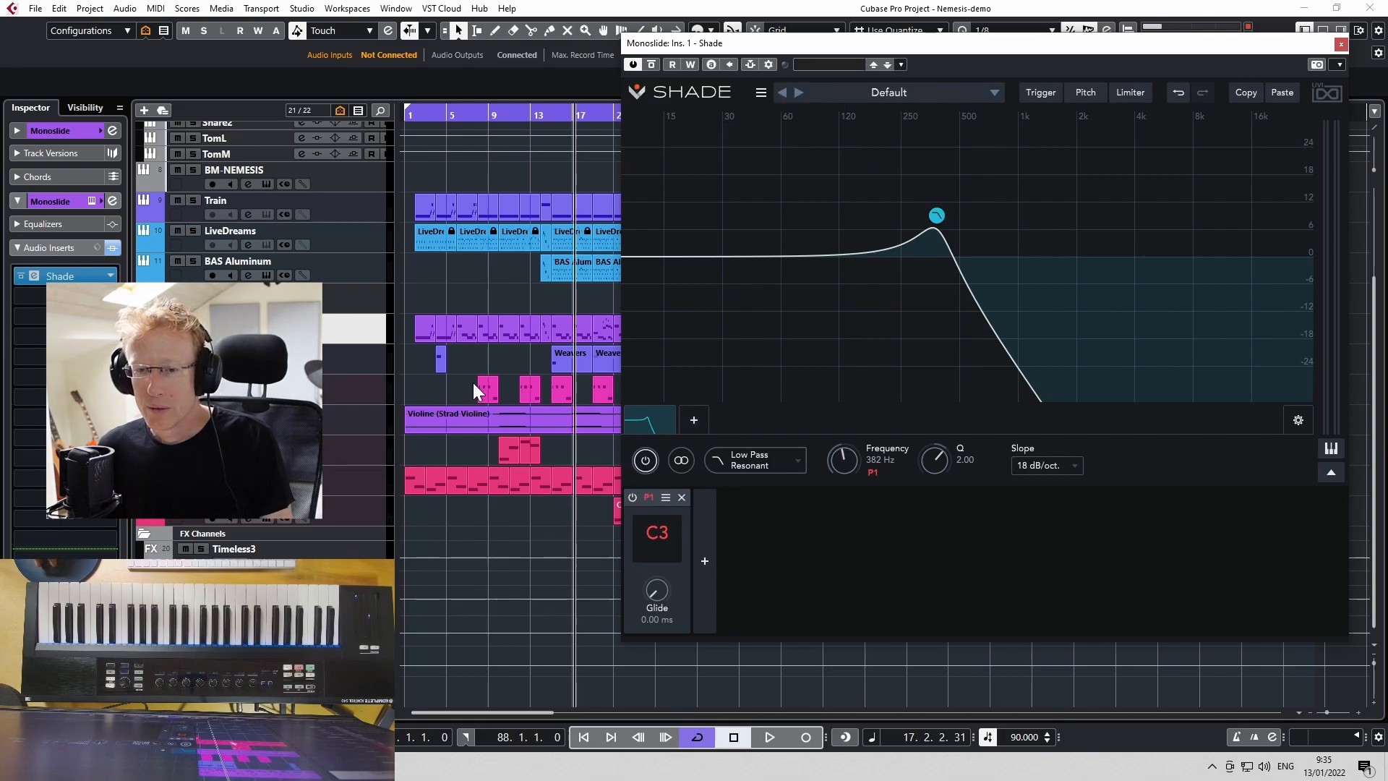
# - Select the MIDI track for playing notes into Monoslide's Shade and check its output routing
pyautogui.click(356, 296)
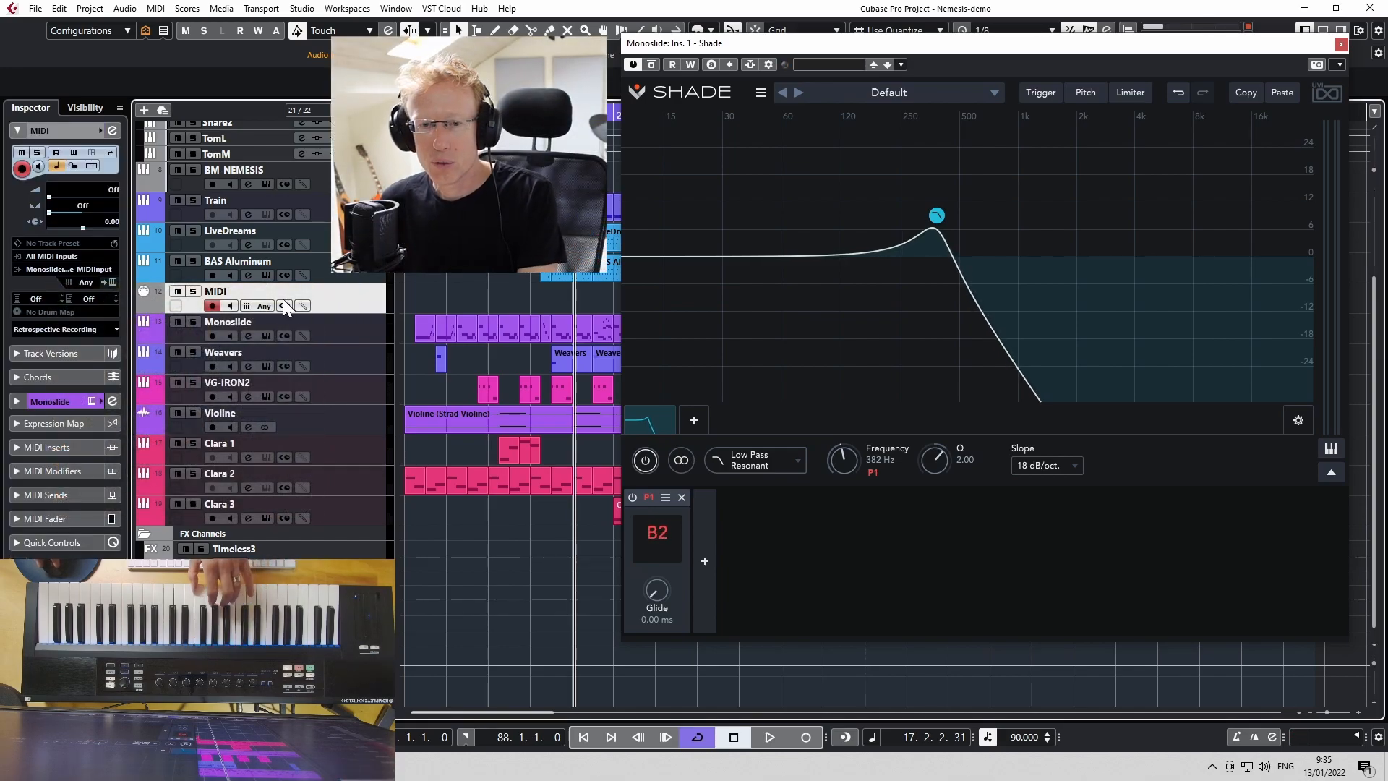
pyautogui.click(56, 268)
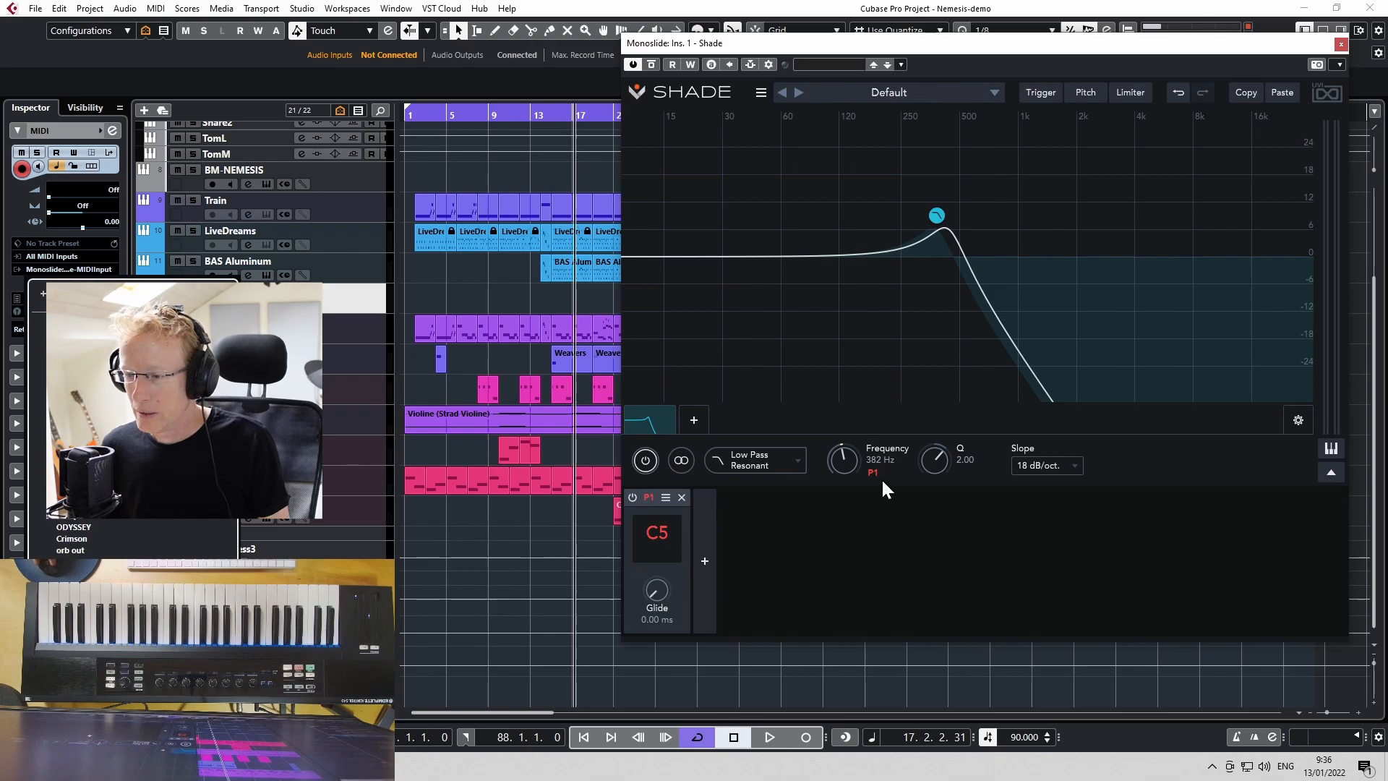
pyautogui.moveTo(871, 473)
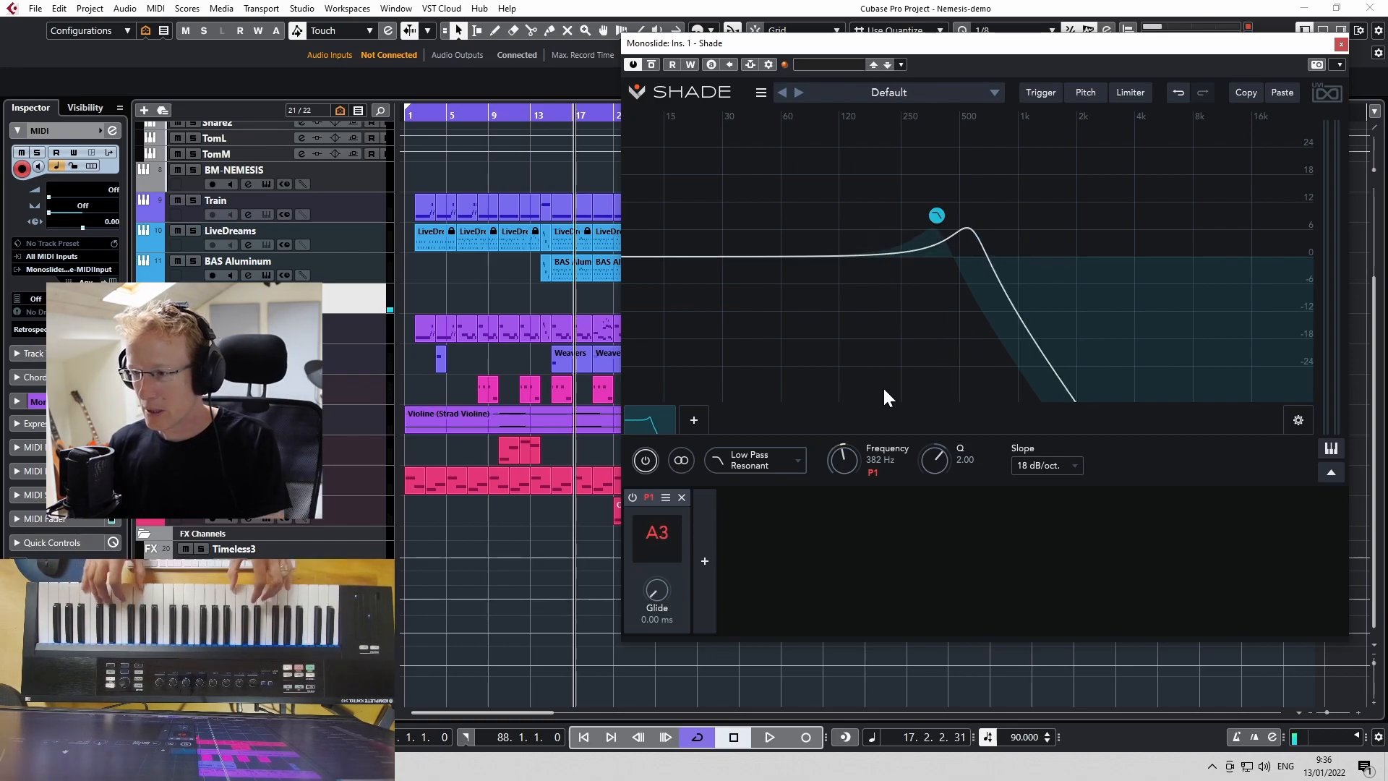
# - Play the project briefly to audition the pitch-tracked filter, and compare playing with the Monoslide and MIDI tracks selected
pyautogui.press('space')
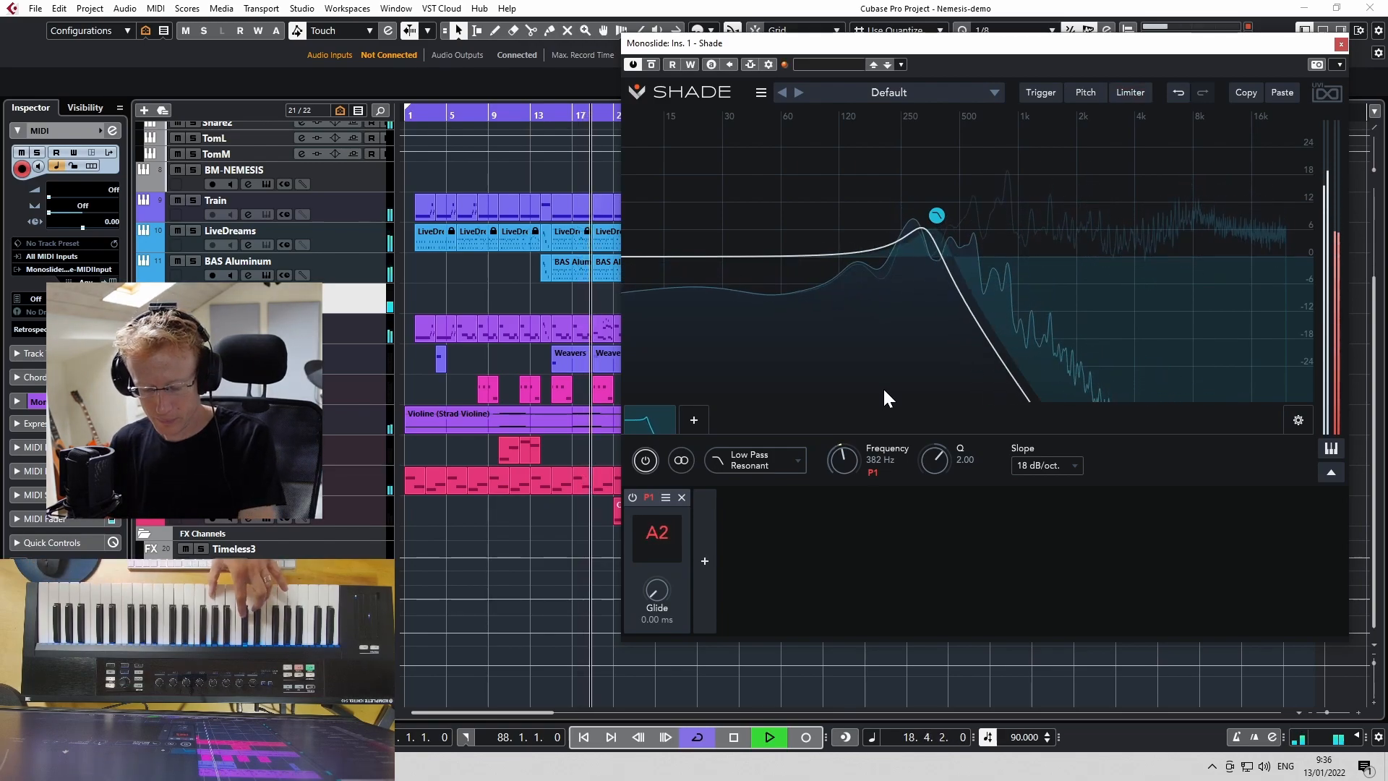
pyautogui.press('space')
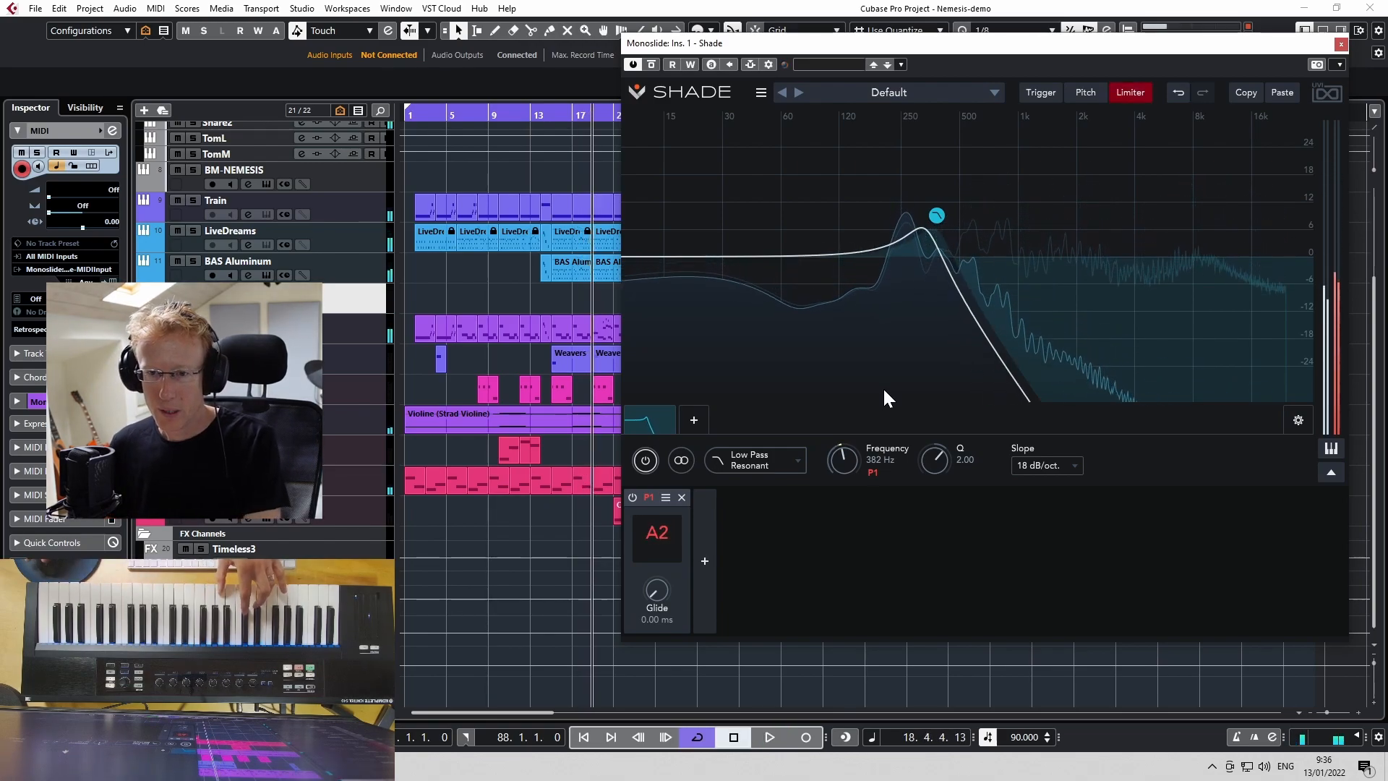
pyautogui.click(352, 336)
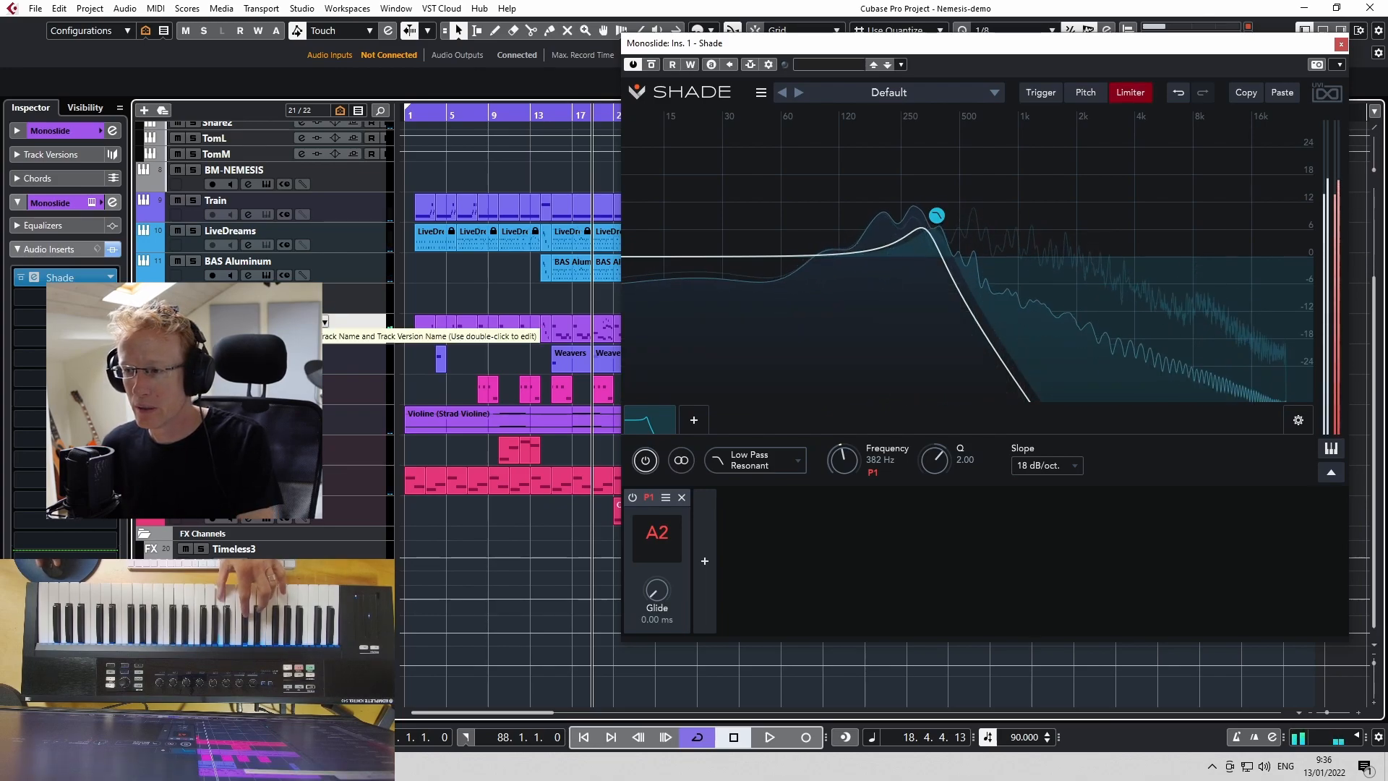
pyautogui.click(358, 289)
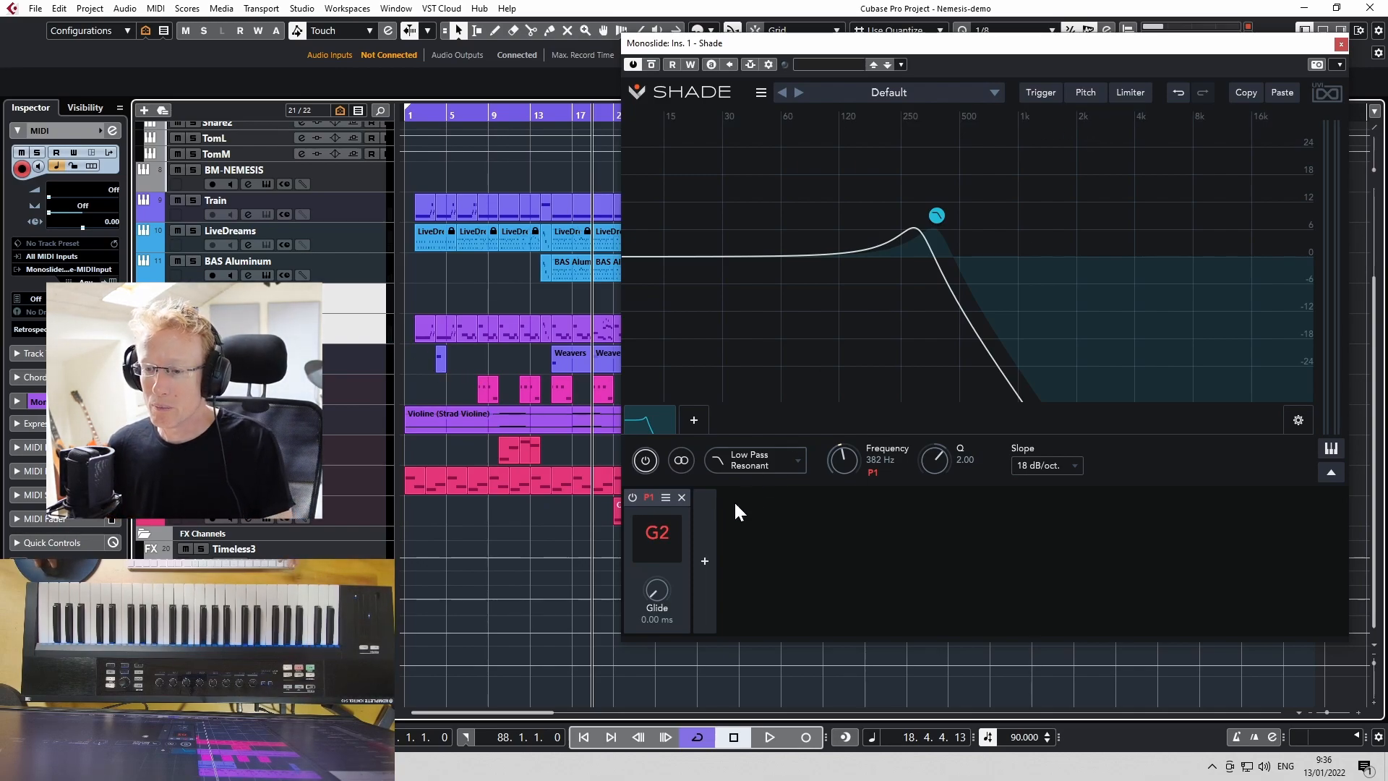
# - Replace the Pitch Tracking modulator with an MSEG on the filter's frequency and lower the filter's Q to about 1.55
pyautogui.click(681, 497)
pyautogui.click(636, 561)
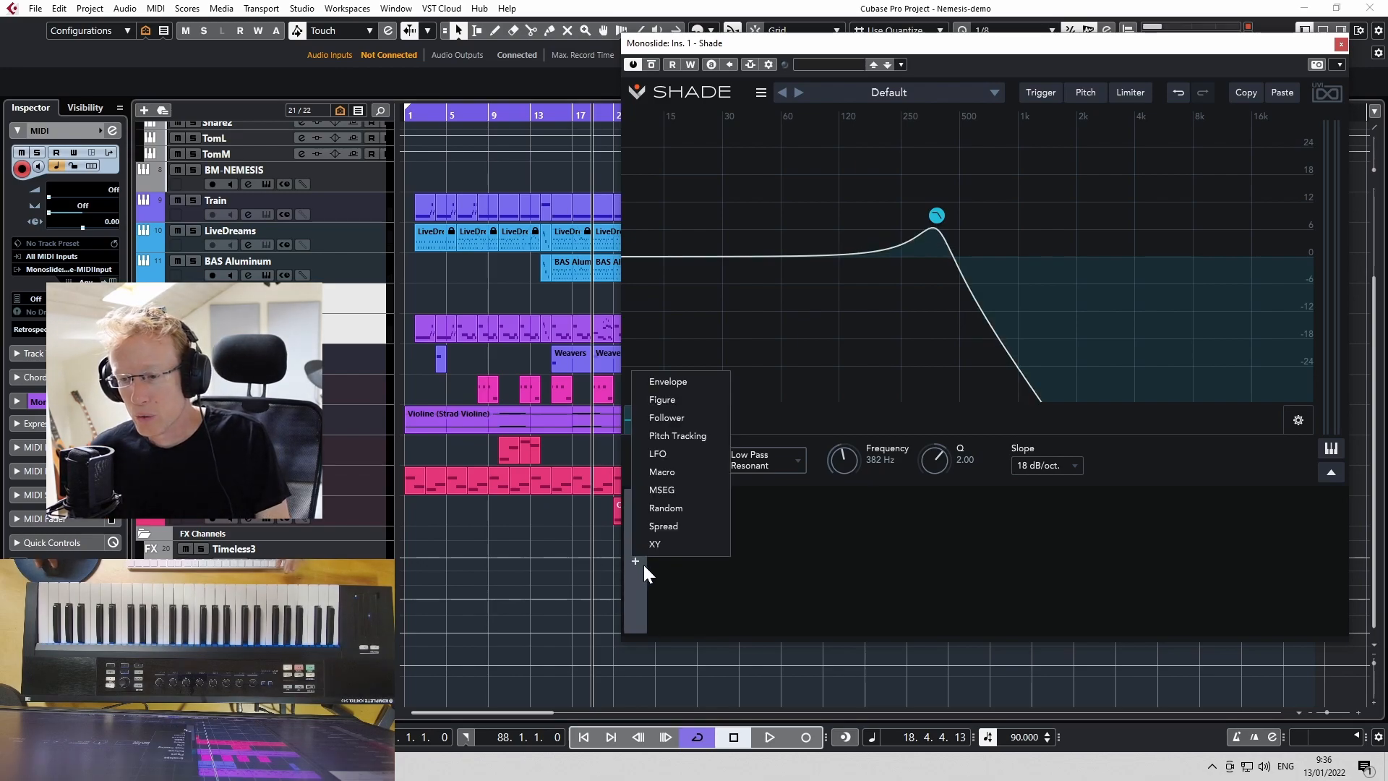
pyautogui.click(670, 490)
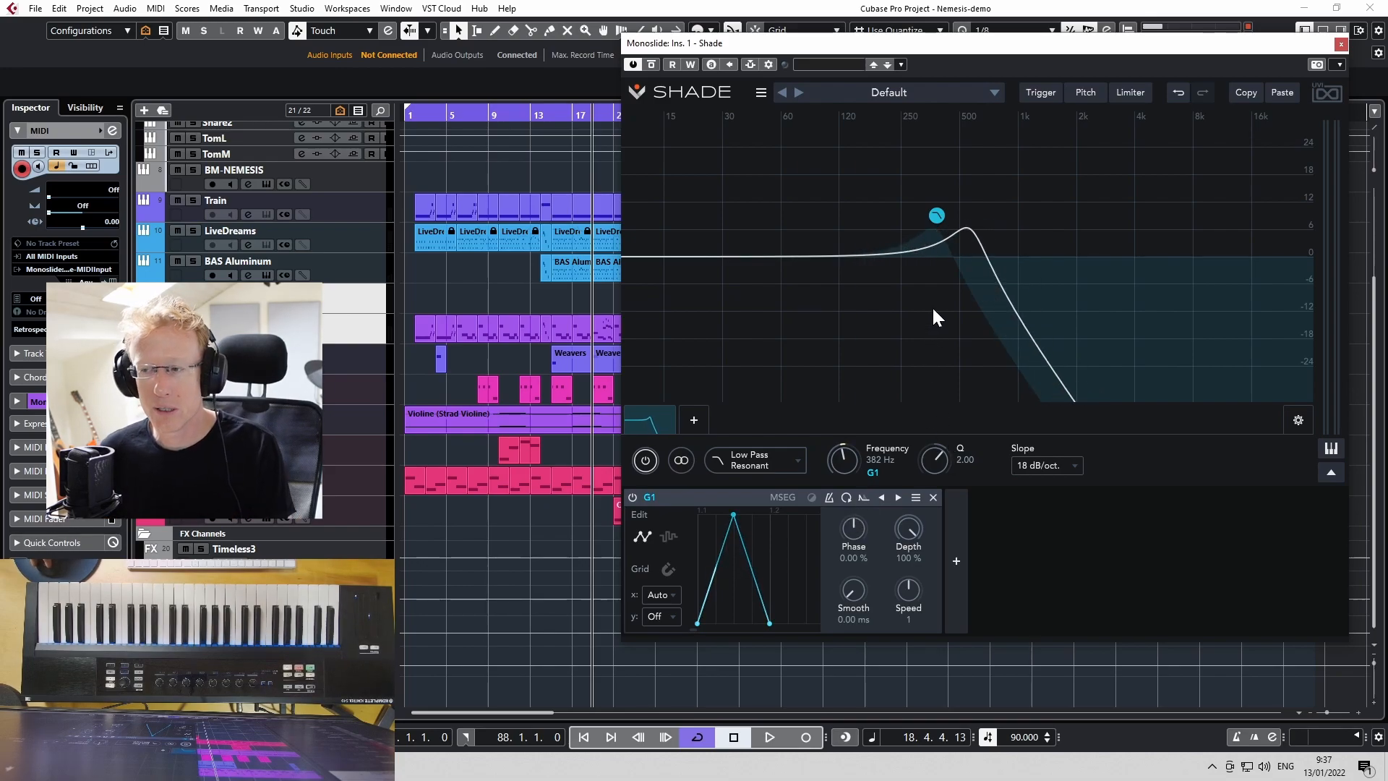
pyautogui.moveTo(934, 218); pyautogui.dragTo(934, 228)
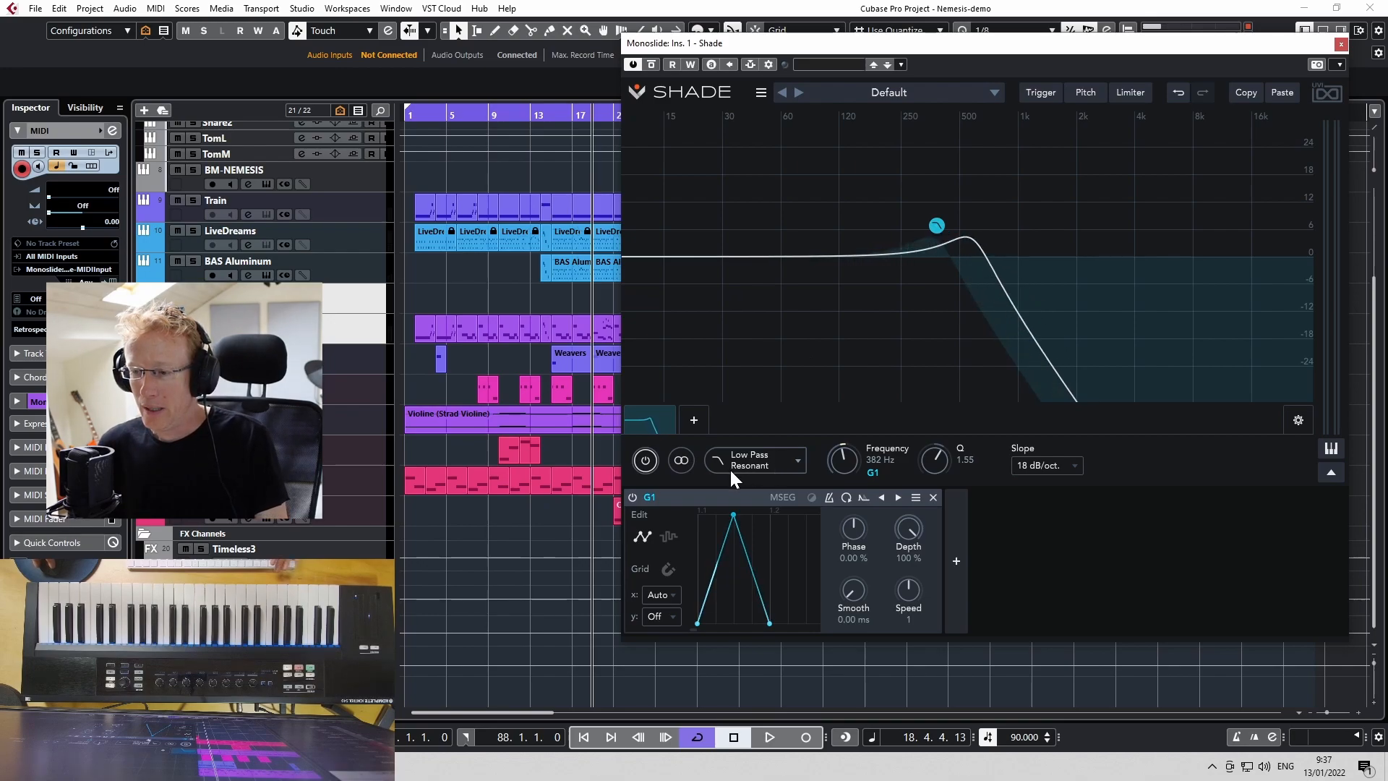
# - Reshape the MSEG with a curved fall, a second peak and a shallower dip, and adjust its modulation depth on Frequency
pyautogui.moveTo(774, 620); pyautogui.dragTo(762, 533)
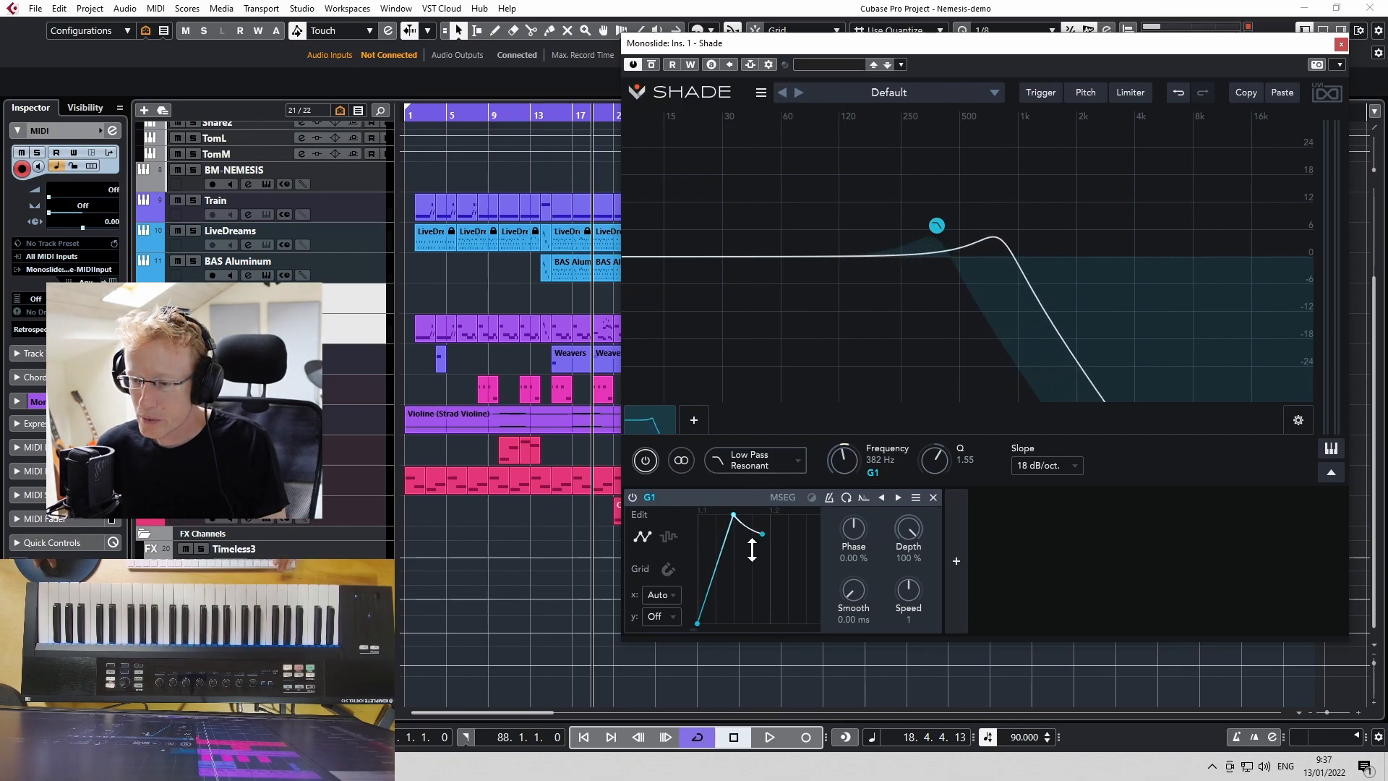
pyautogui.moveTo(744, 533); pyautogui.dragTo(764, 620)
pyautogui.moveTo(762, 535); pyautogui.dragTo(818, 518)
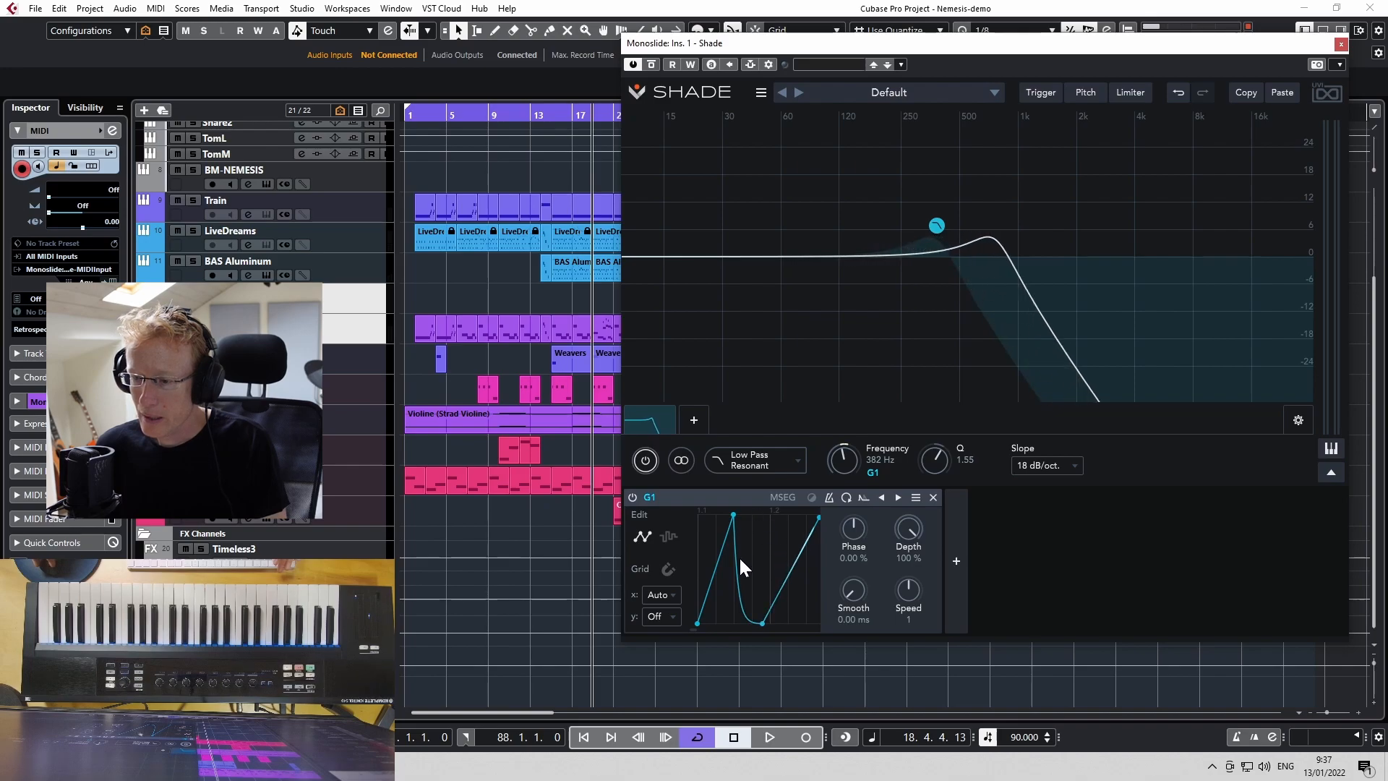
pyautogui.moveTo(773, 533); pyautogui.dragTo(800, 587)
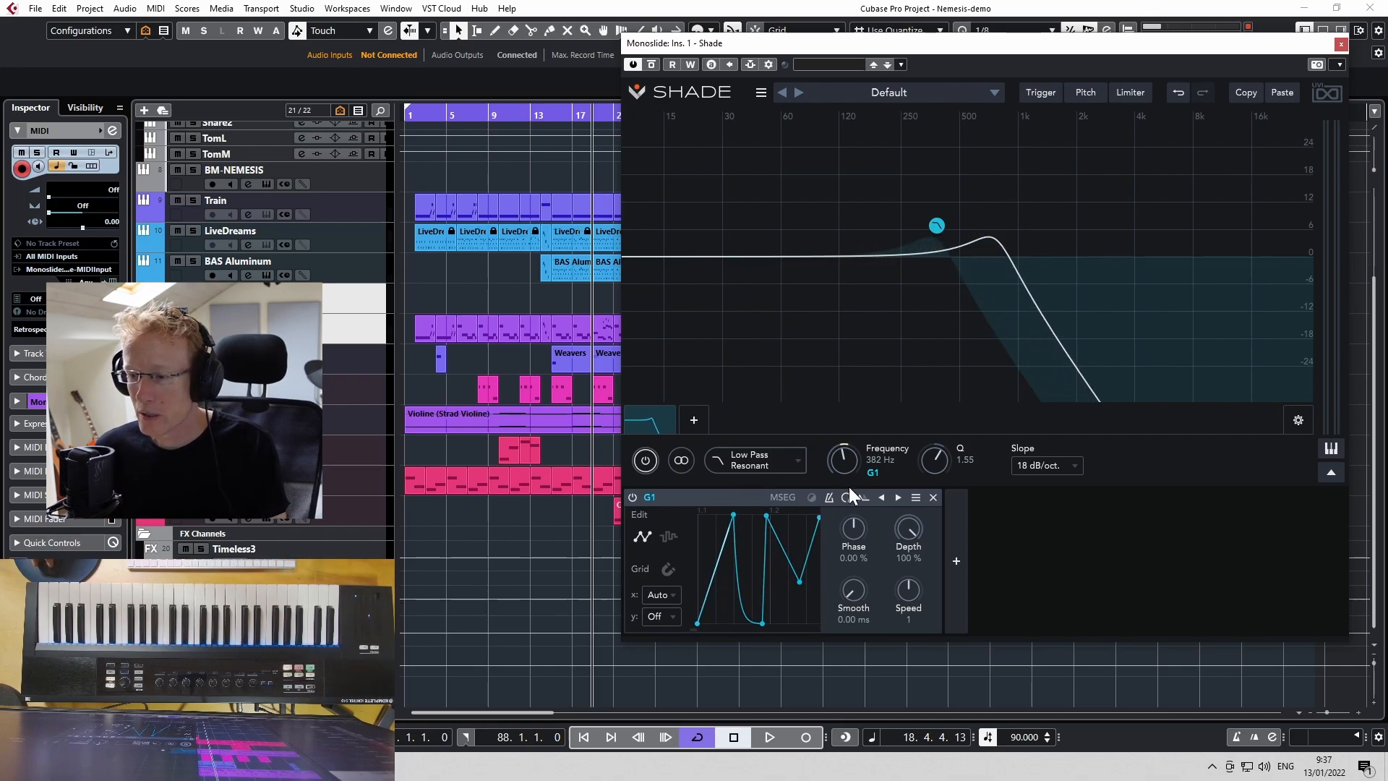
pyautogui.moveTo(872, 473); pyautogui.dragTo(873, 442)
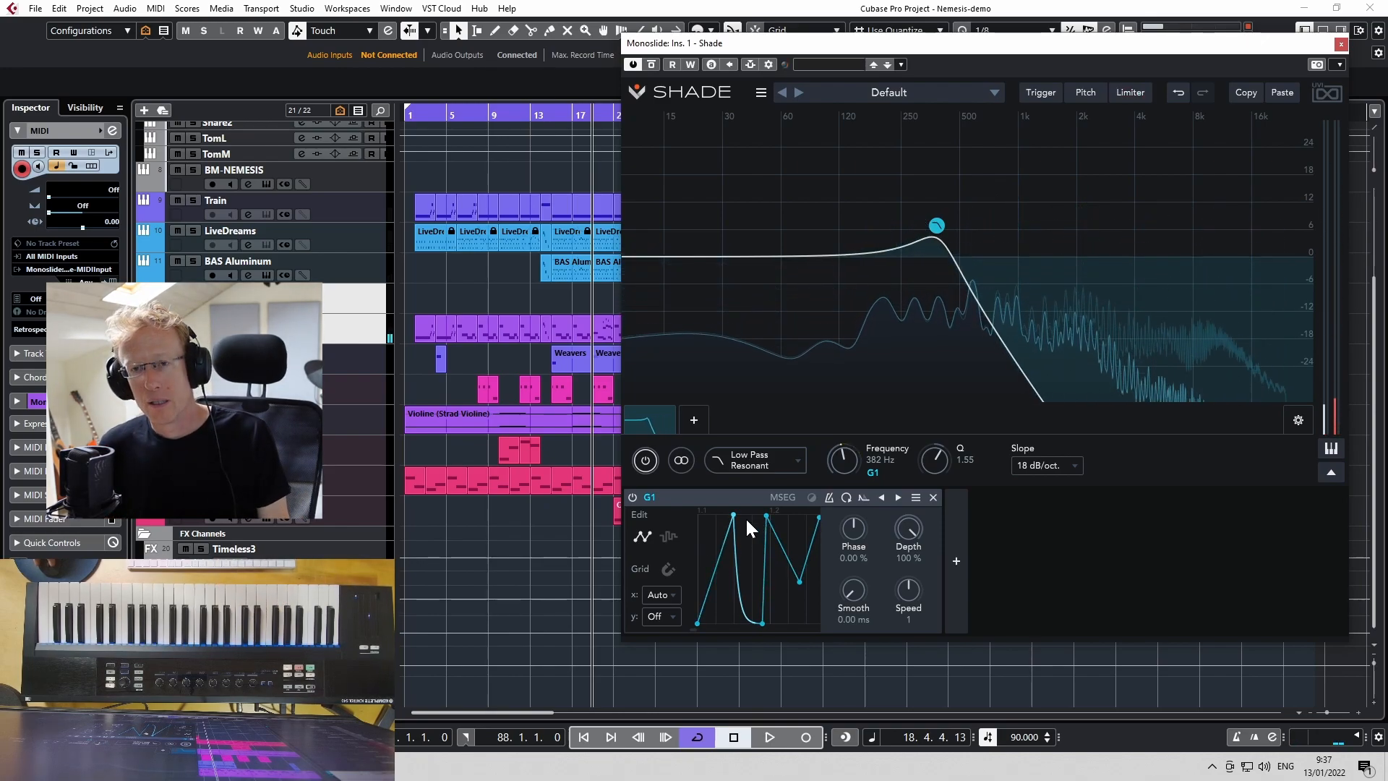
# - Replace the MSEG with a Spread modulator on the filter's frequency and set Spread to about -53.1 %
pyautogui.click(933, 498)
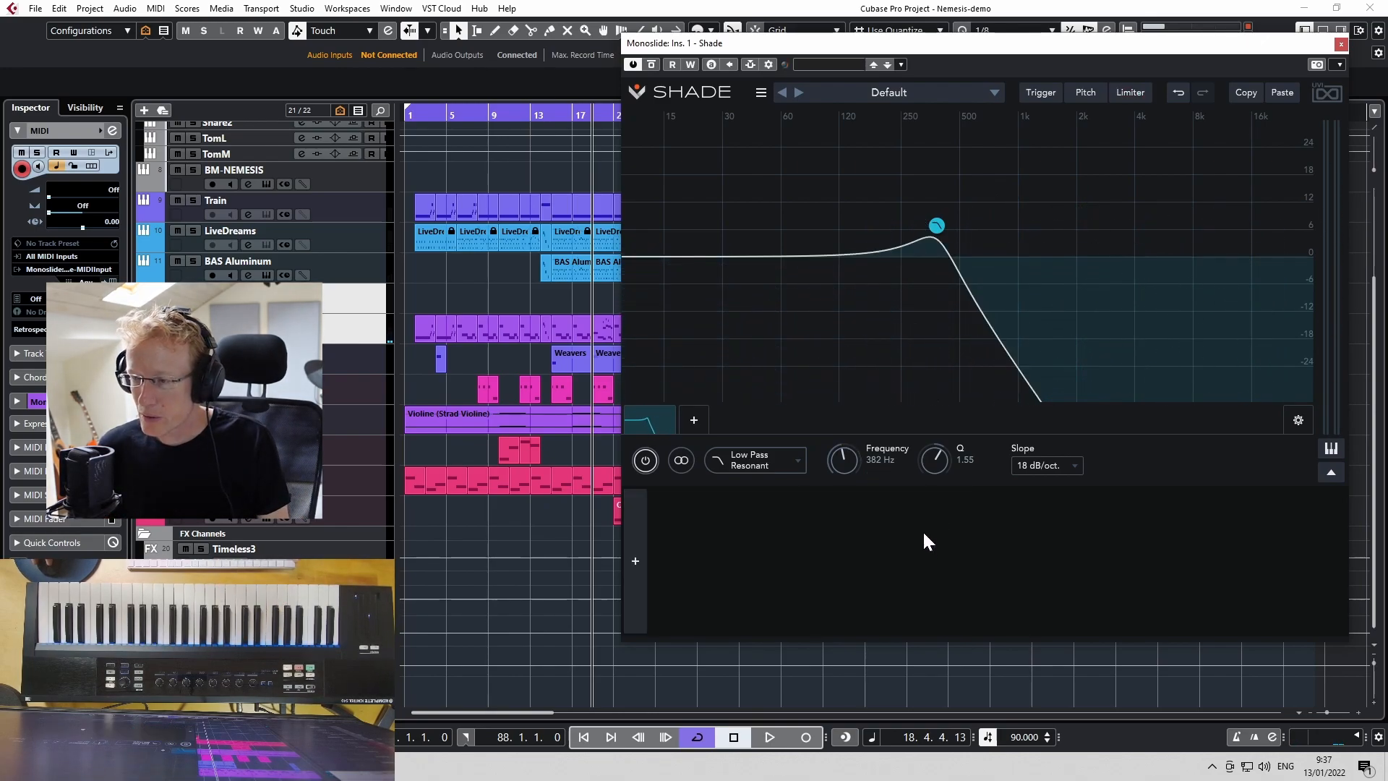
pyautogui.click(635, 560)
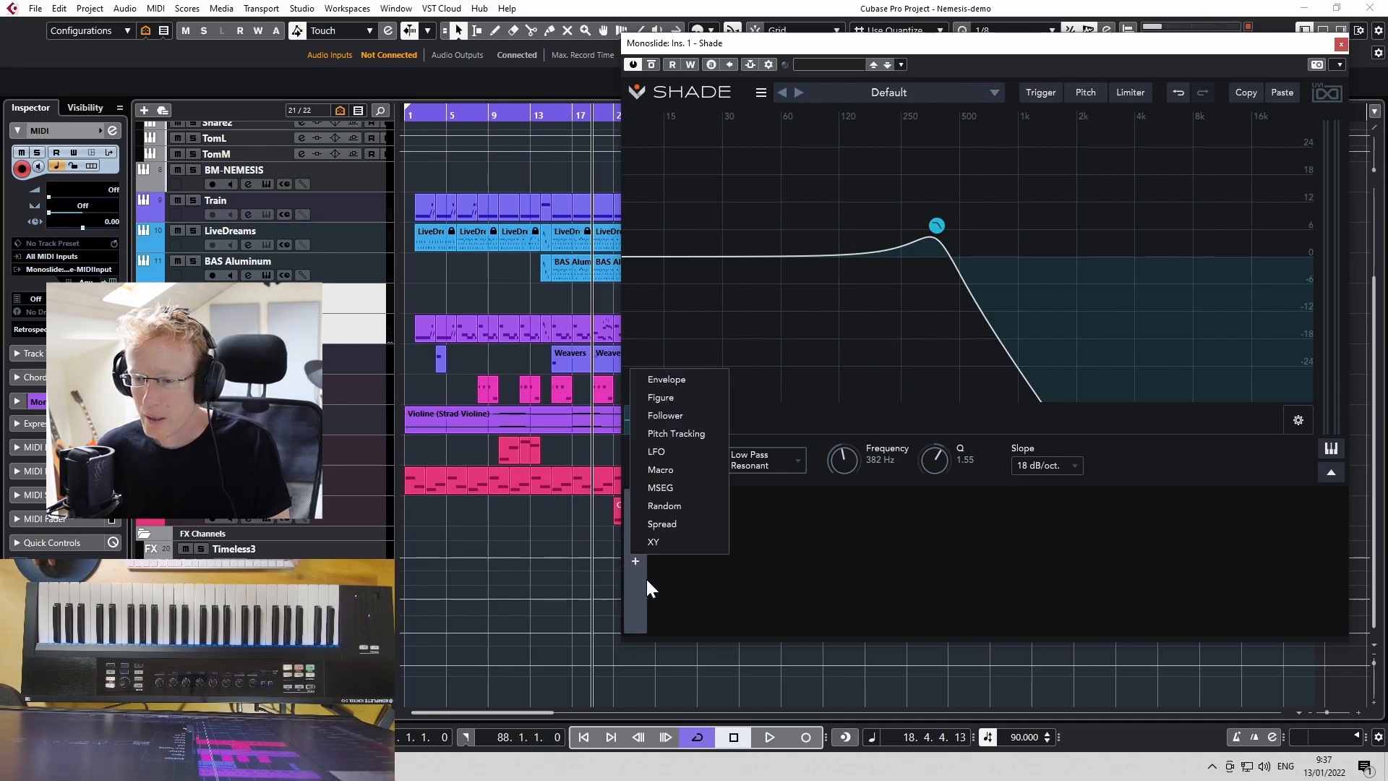
pyautogui.click(673, 526)
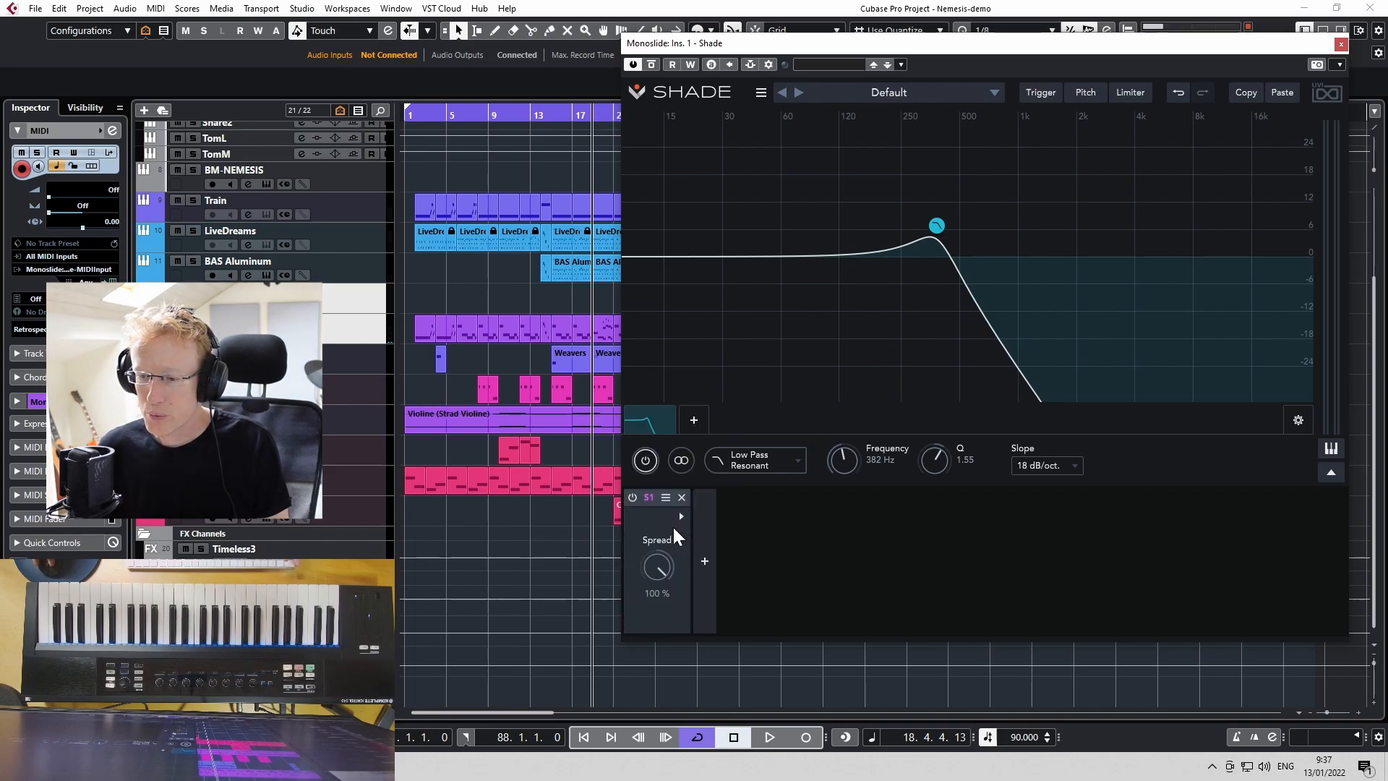
pyautogui.moveTo(647, 491); pyautogui.dragTo(843, 461)
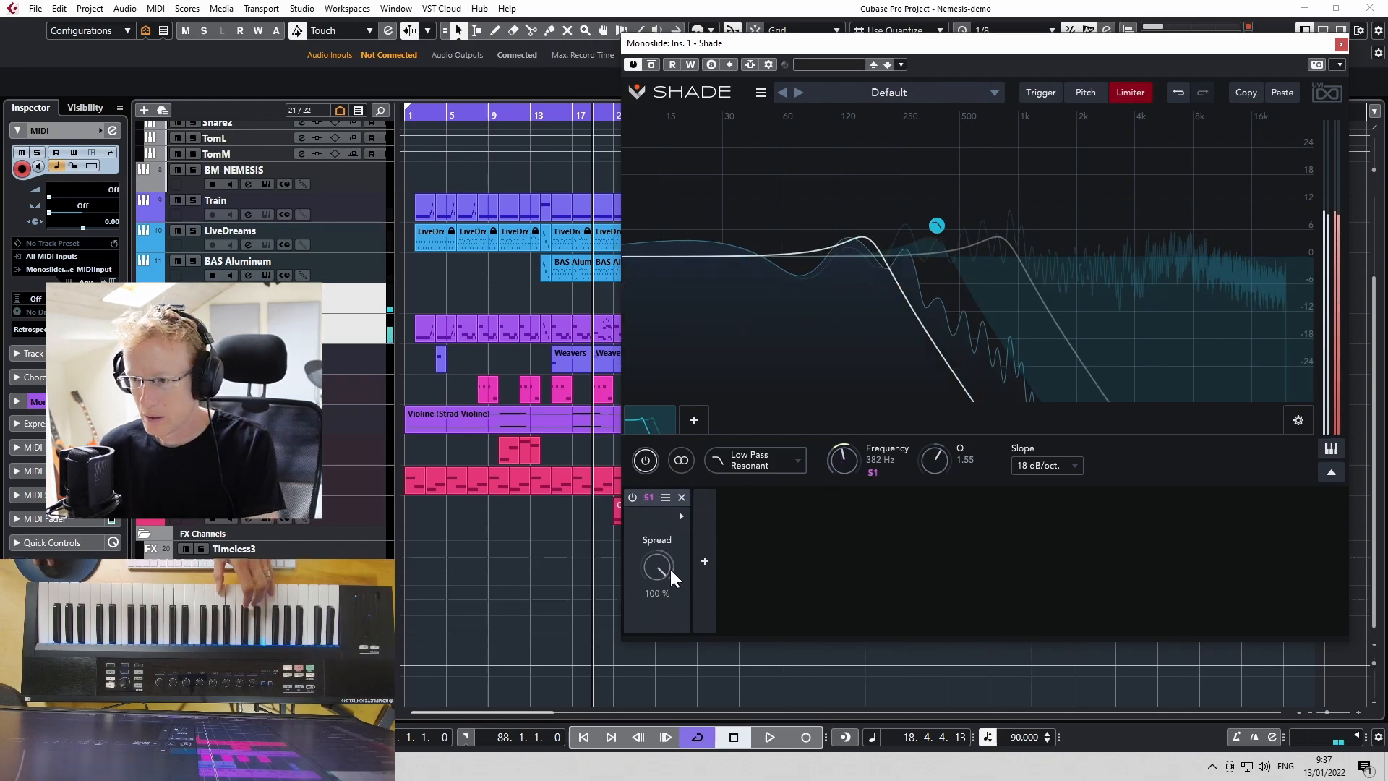
pyautogui.moveTo(670, 570); pyautogui.dragTo(636, 583)
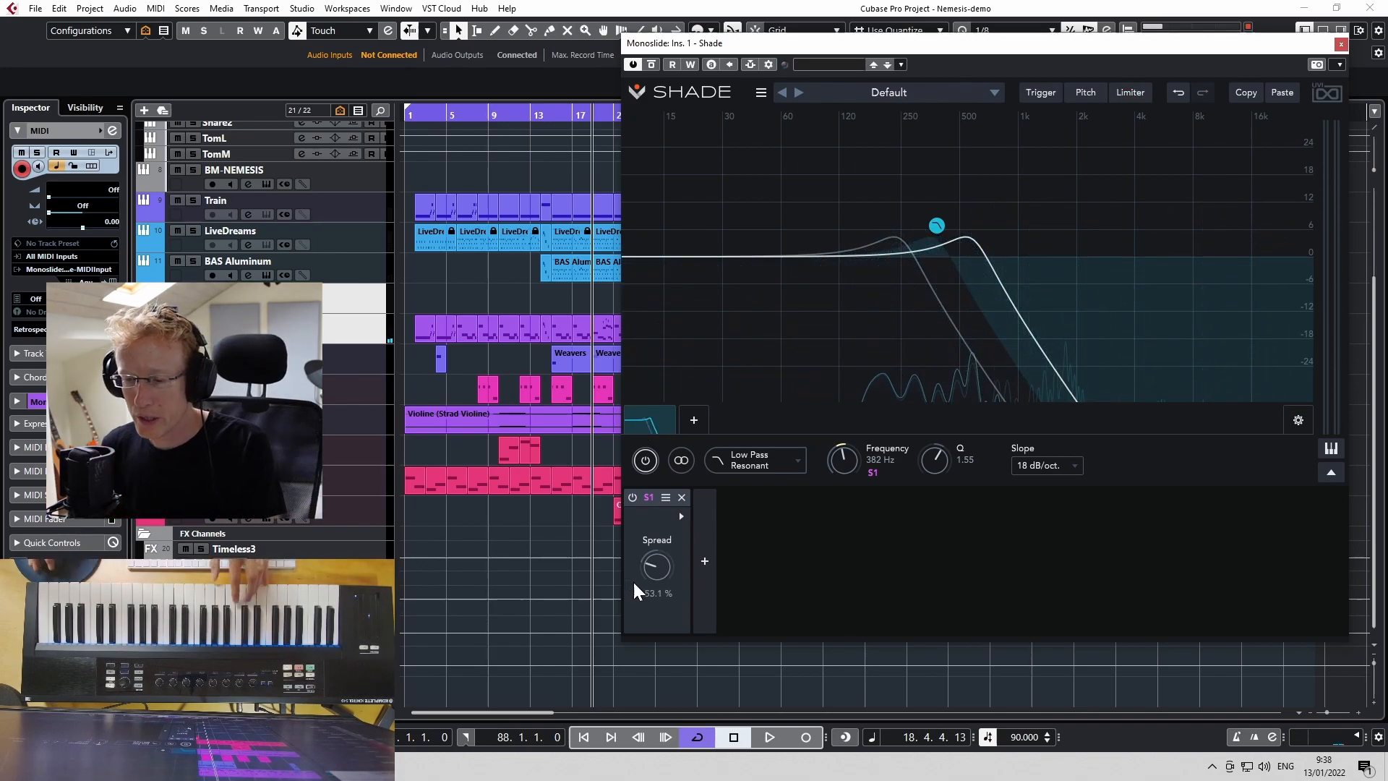
# - Expand the Spread modulator's individual channel controls and set its main Spread amount to about -17.7 %
pyautogui.click(681, 516)
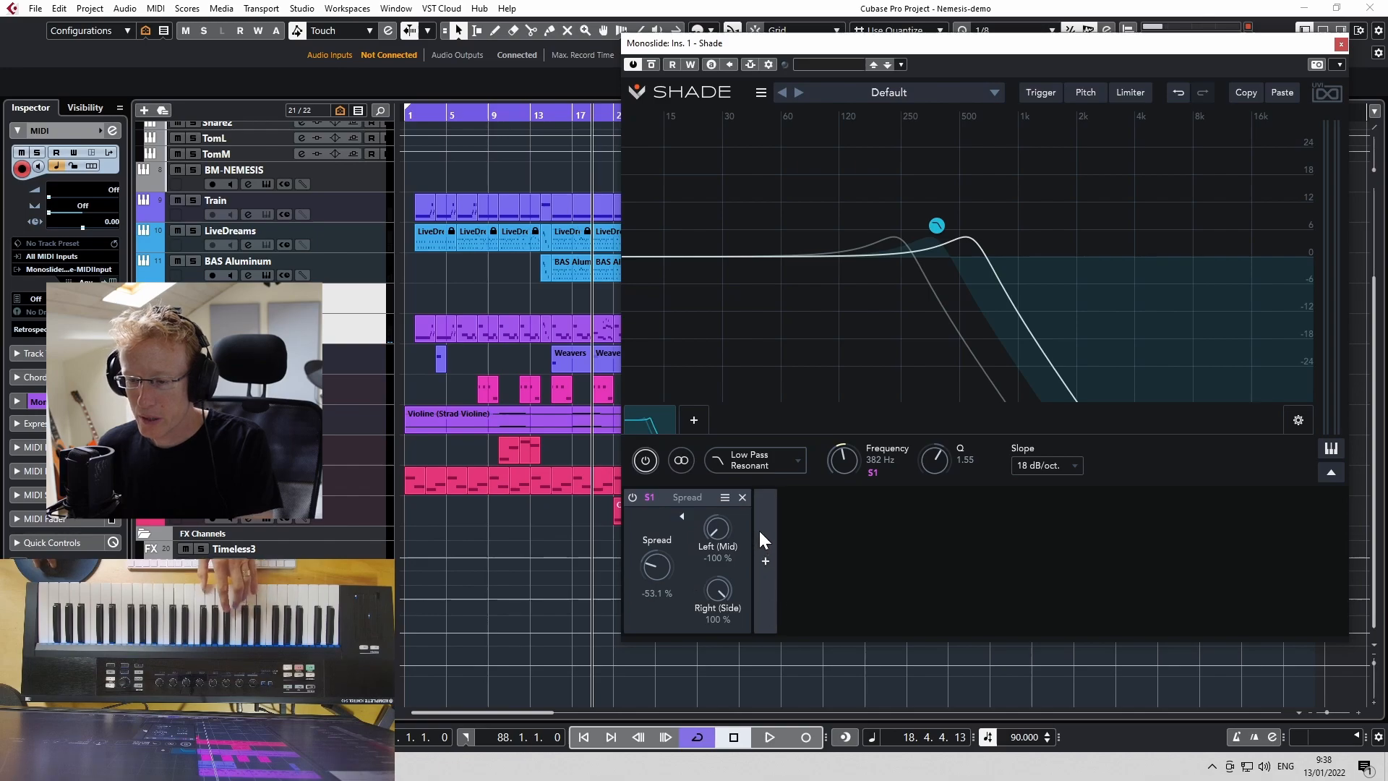
pyautogui.moveTo(728, 523); pyautogui.dragTo(579, 551)
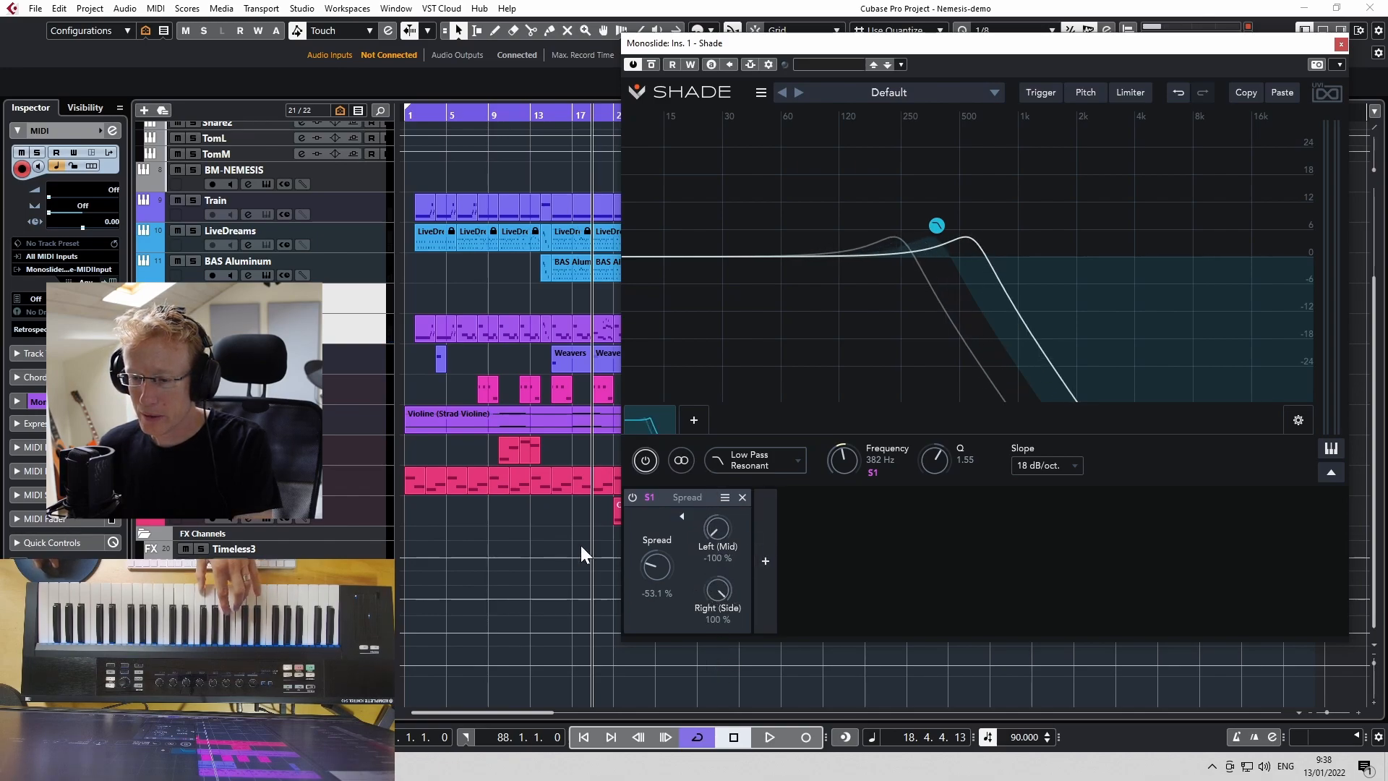
pyautogui.moveTo(658, 571); pyautogui.dragTo(648, 526)
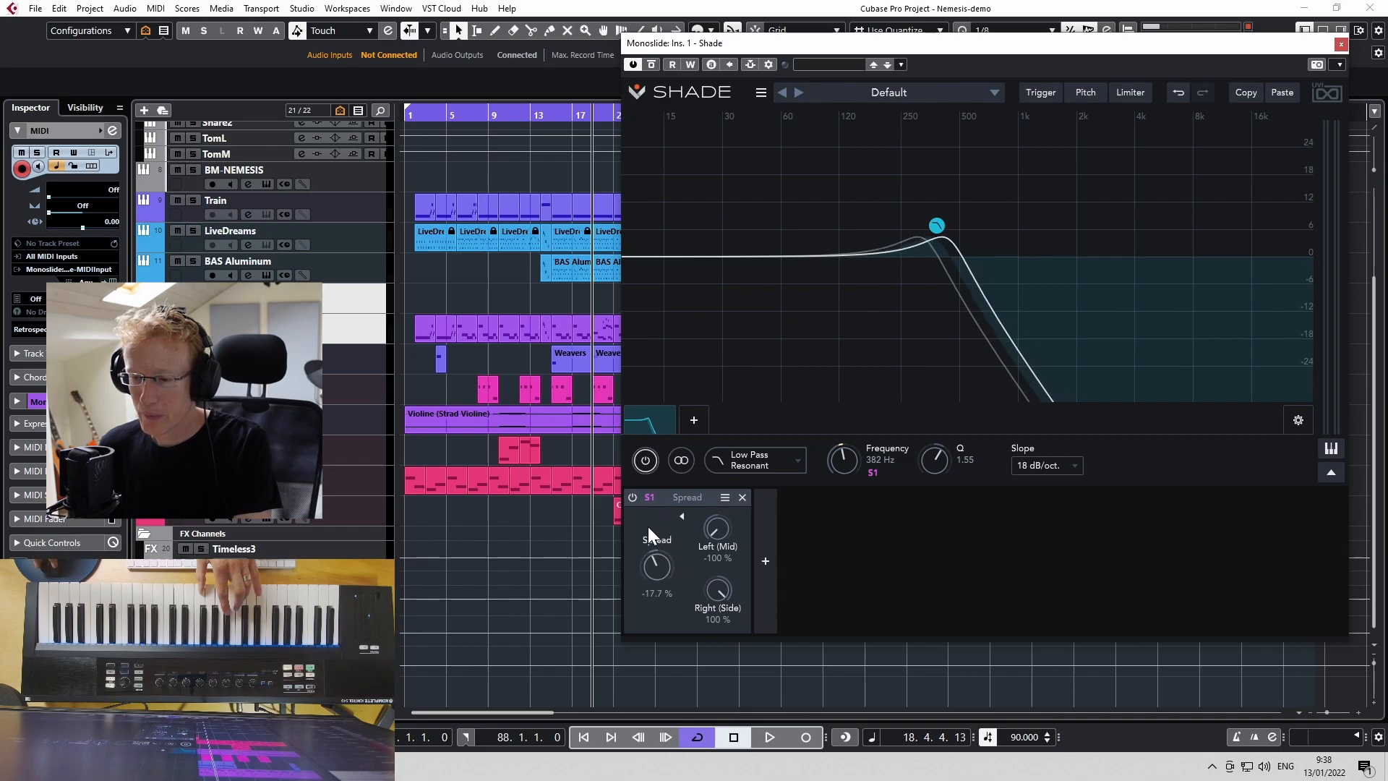
# - Add an LFO modulator and assign it to the Spread modulator's amount
pyautogui.click(765, 560)
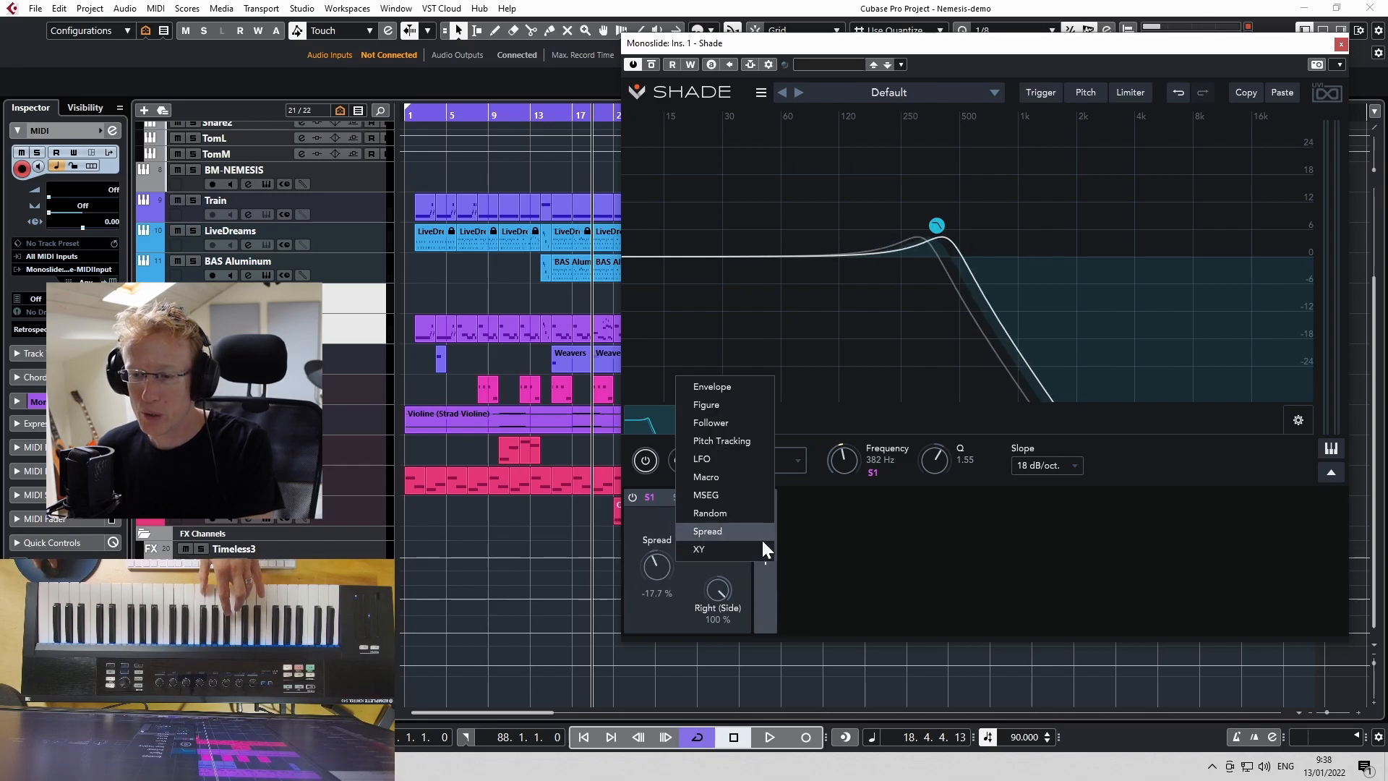
pyautogui.click(730, 458)
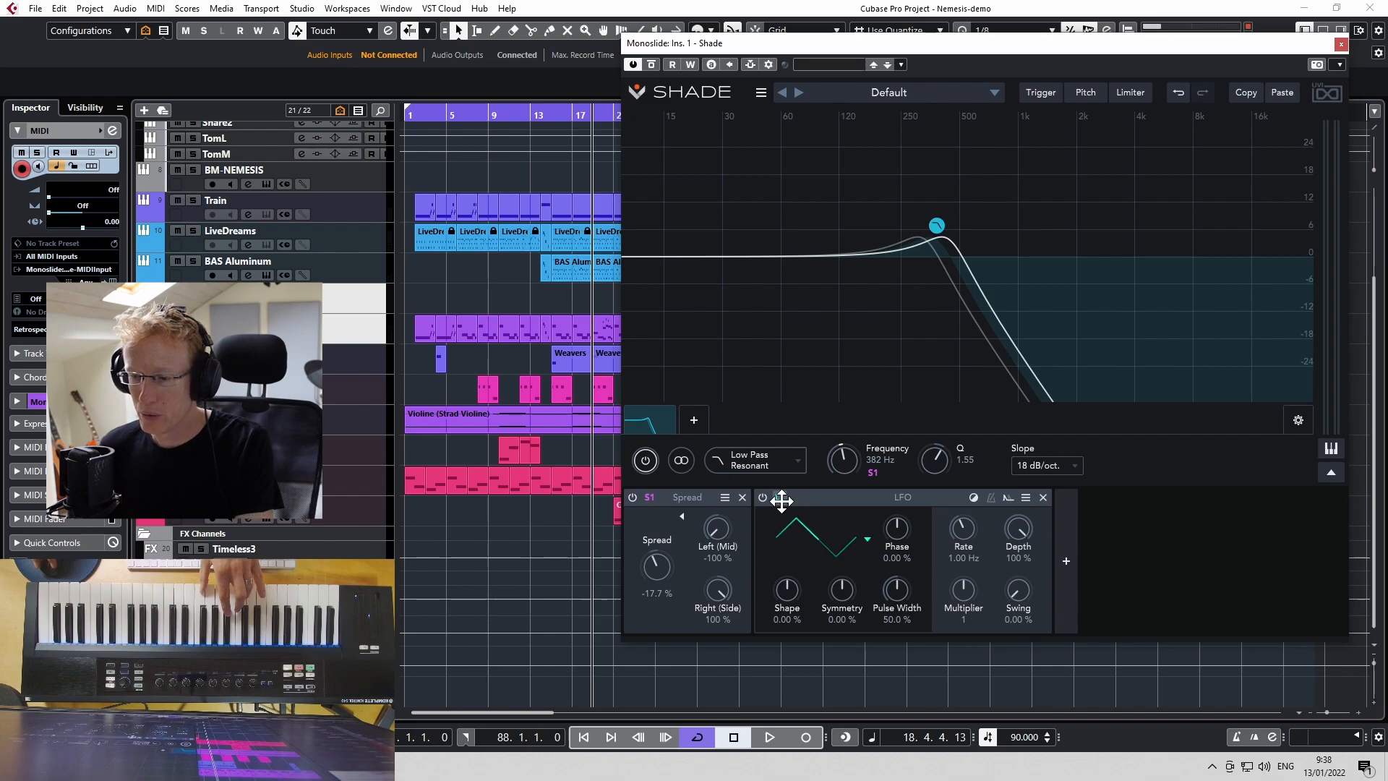
pyautogui.moveTo(780, 499); pyautogui.dragTo(658, 572)
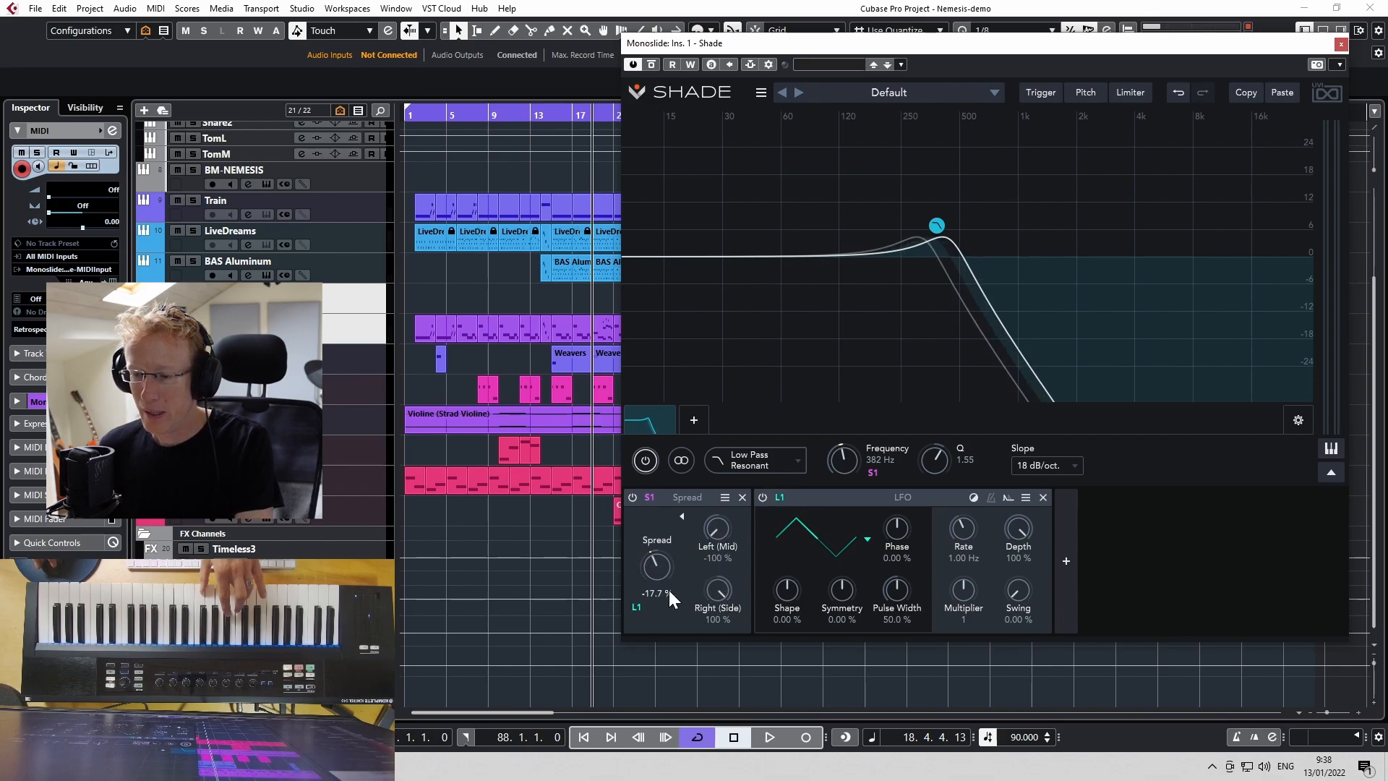
pyautogui.moveTo(672, 589)
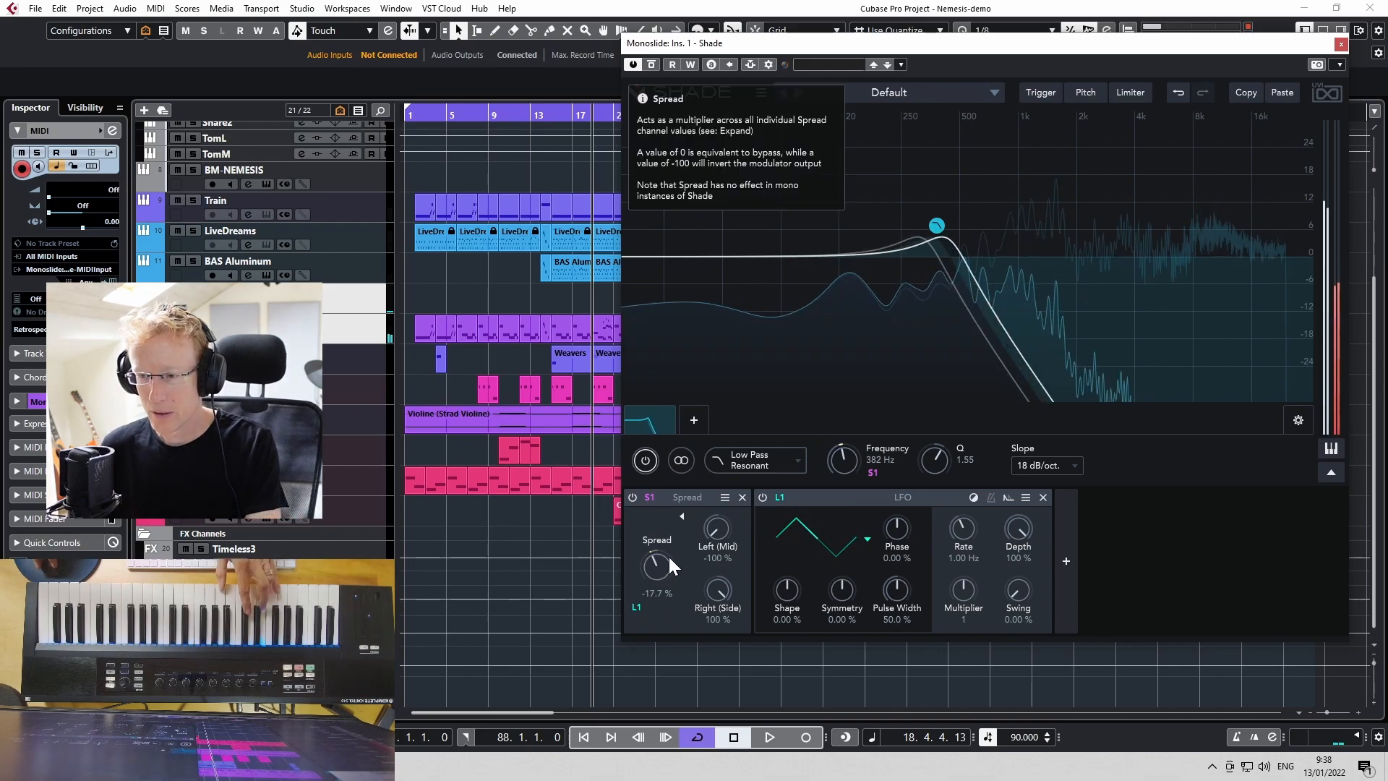
# - Tune the filter to about 2.07 kHz with Q 1.93, and set Spread to about 2.29 % with an LFO rate of 9.69 Hz
pyautogui.moveTo(936, 224); pyautogui.dragTo(1085, 219)
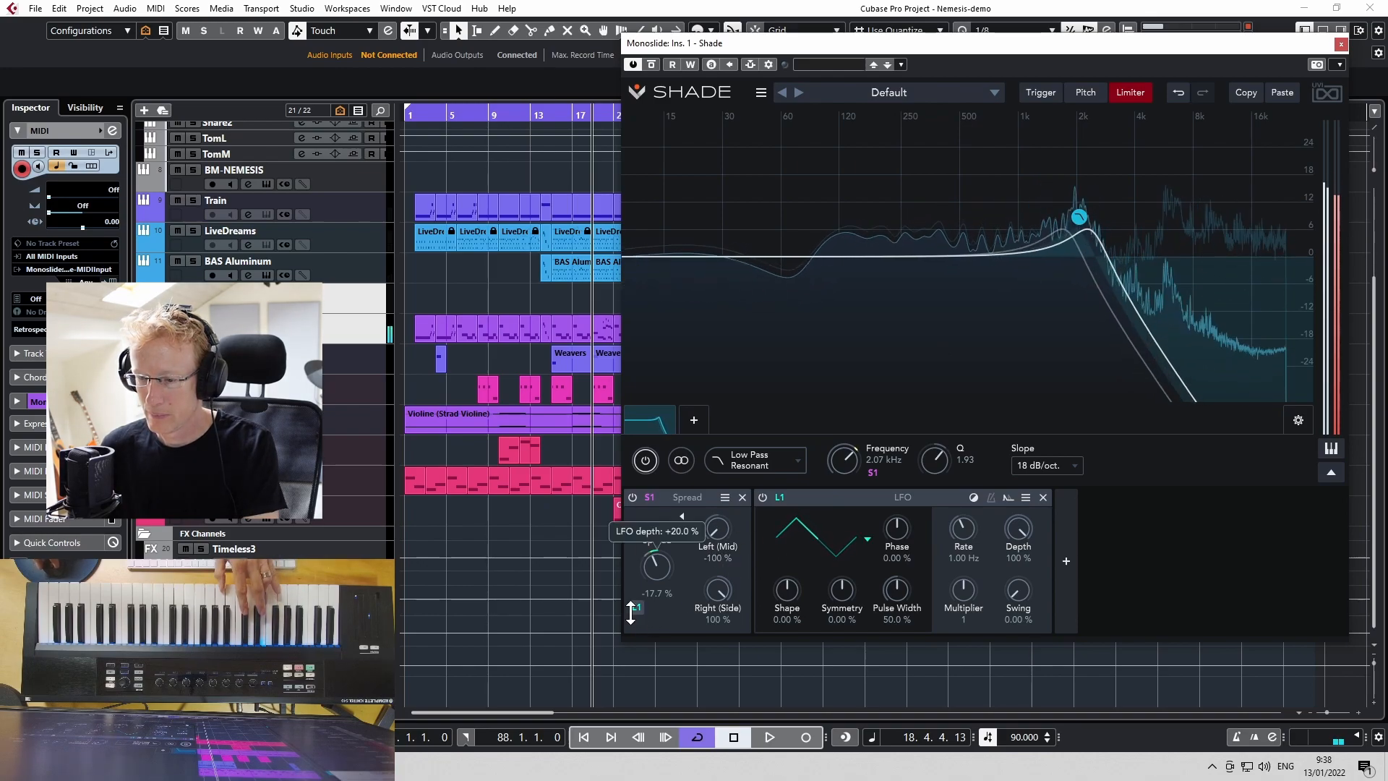
pyautogui.moveTo(640, 566); pyautogui.dragTo(662, 551)
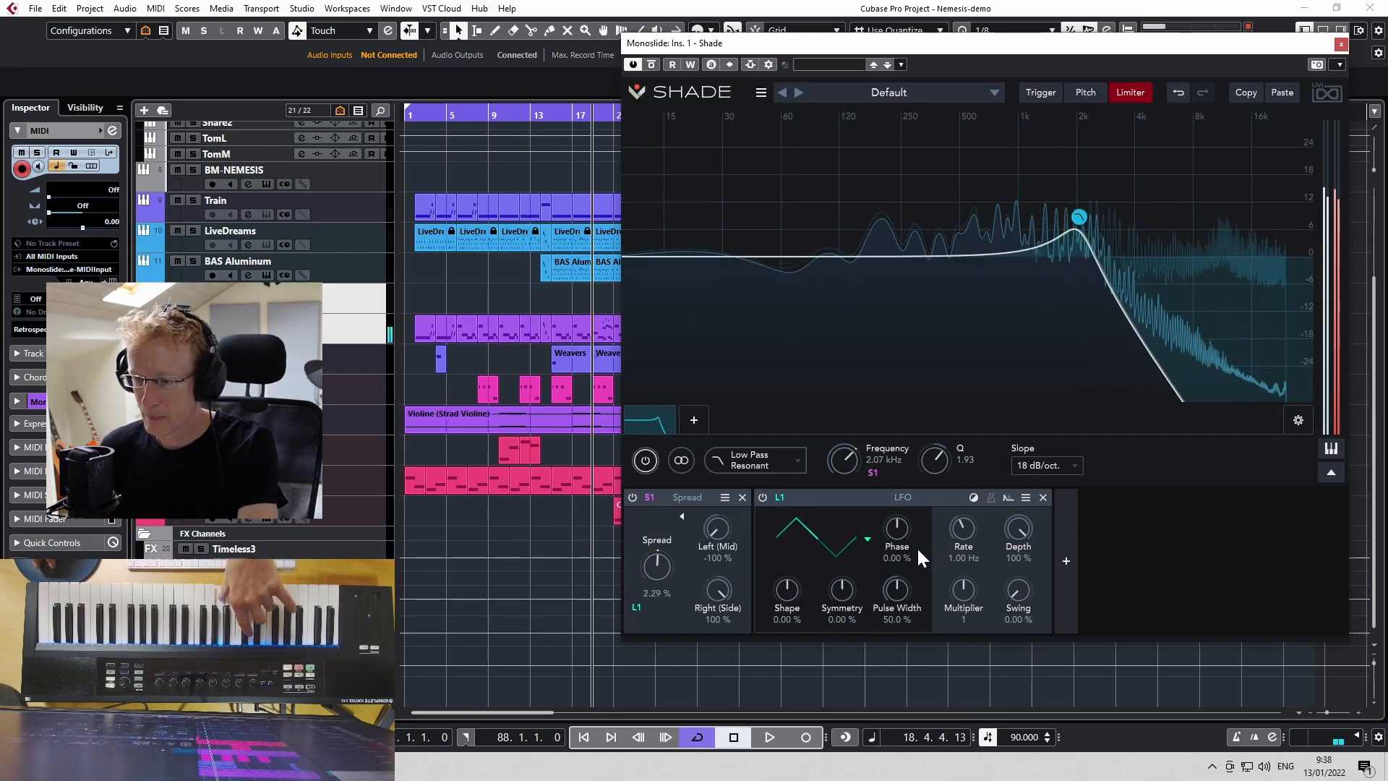
pyautogui.moveTo(973, 535); pyautogui.dragTo(952, 468)
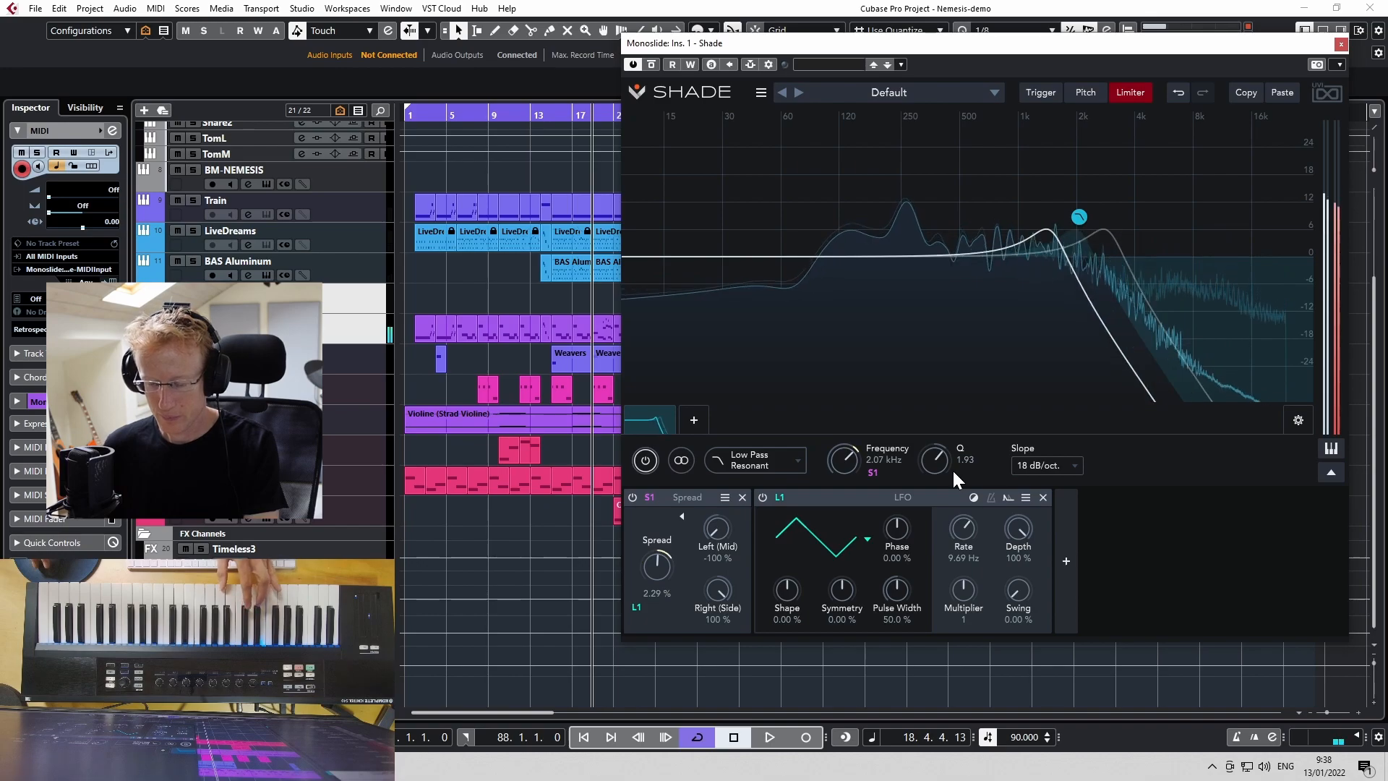
# - Retune the low-pass filter to about 1.26 kHz with Q 1.14 and increase the Spread modulation depth on its frequency
pyautogui.moveTo(1067, 220); pyautogui.dragTo(1039, 236)
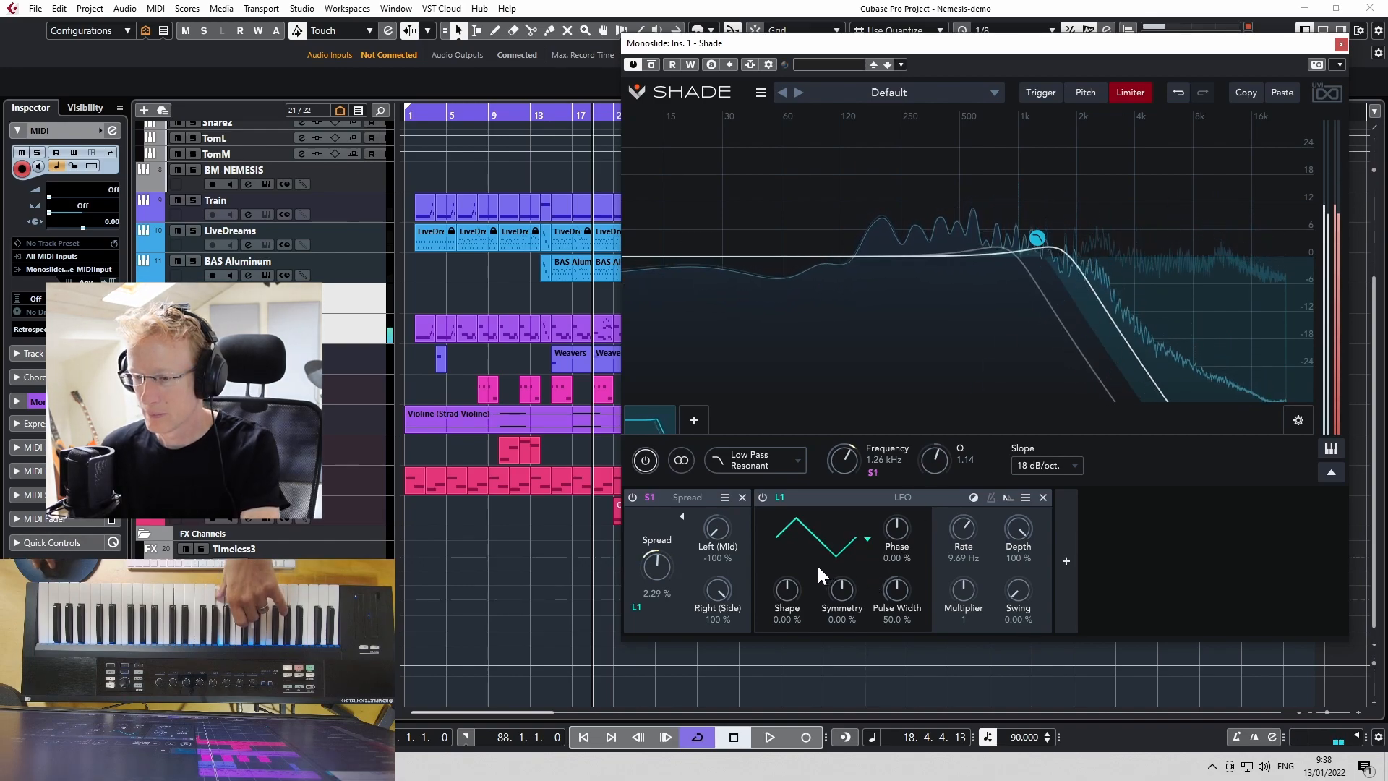
pyautogui.moveTo(867, 466); pyautogui.dragTo(870, 419)
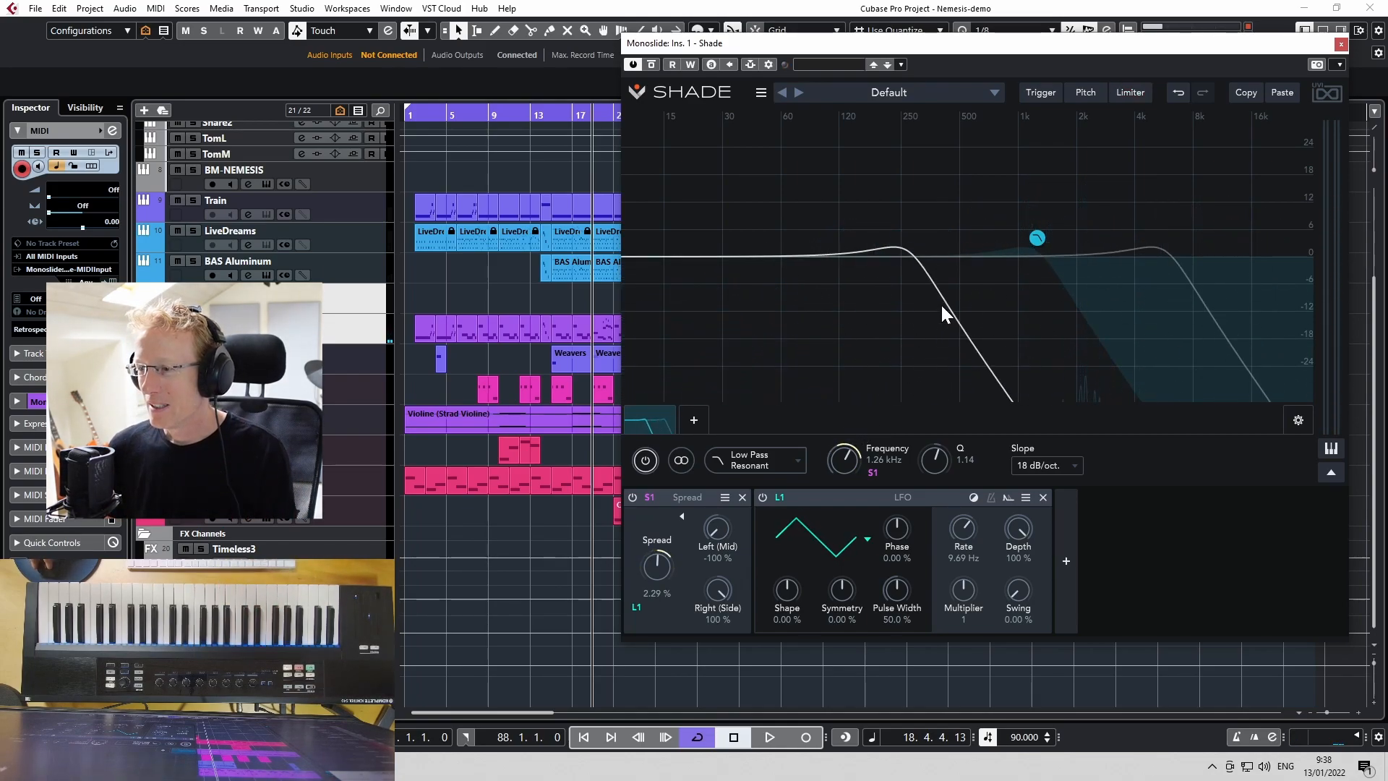
# - Remove the LFO and Spread modulators and add an Envelope modulator
pyautogui.click(1042, 497)
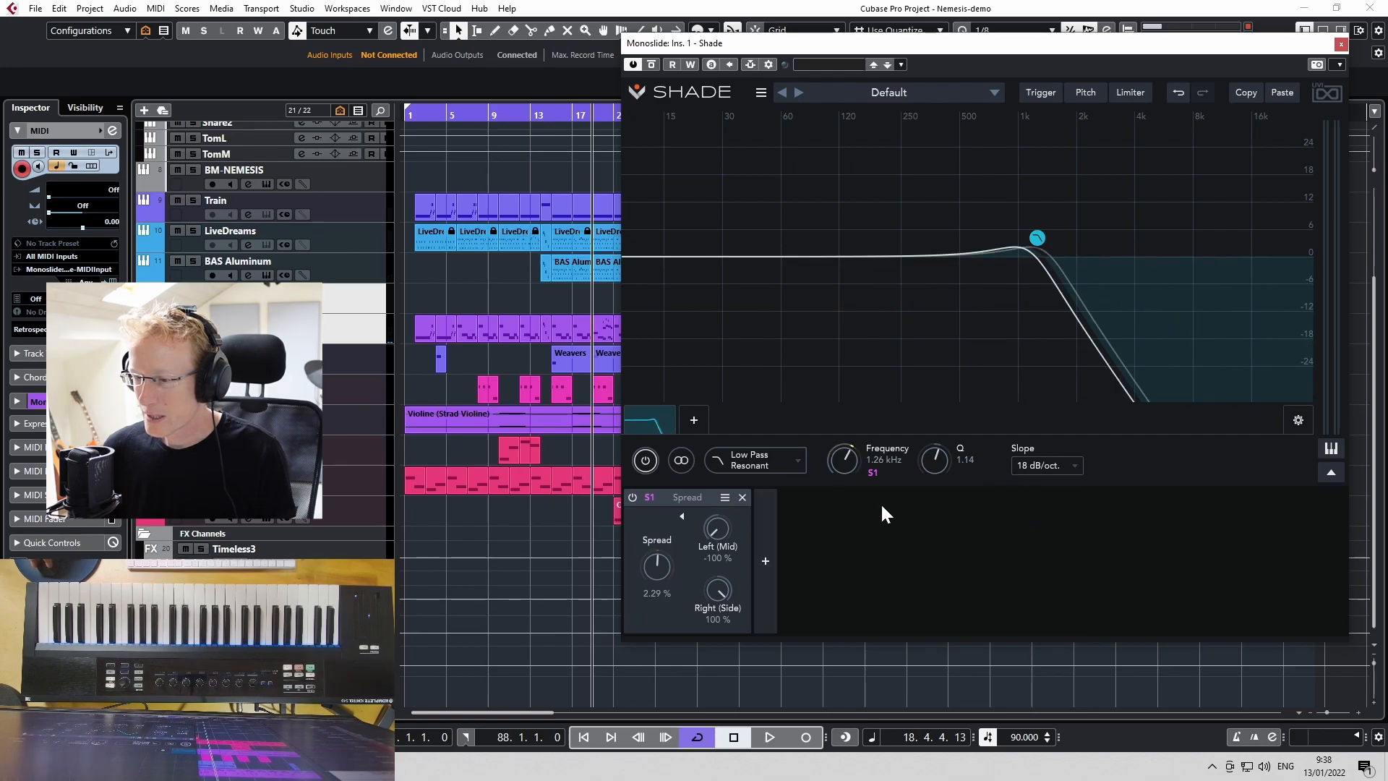
pyautogui.click(741, 498)
pyautogui.click(635, 561)
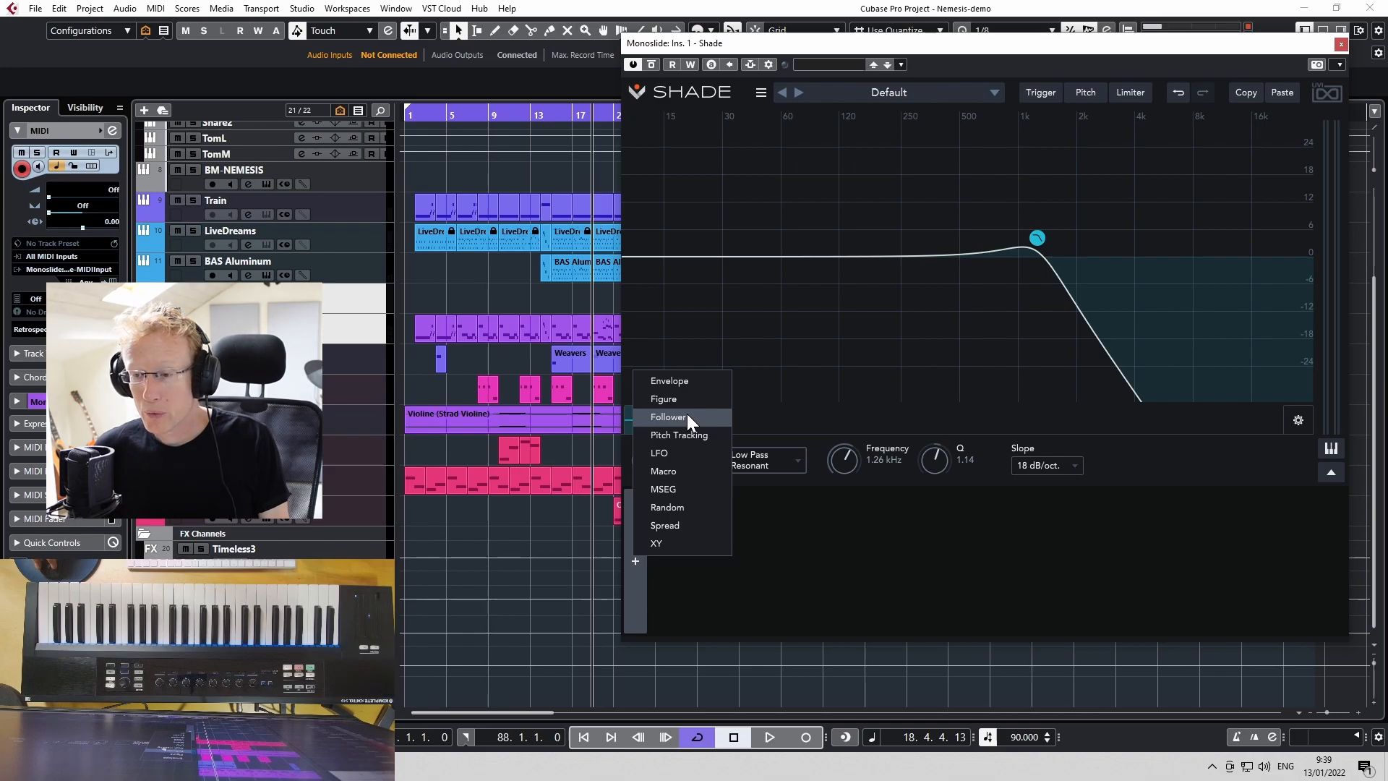
pyautogui.click(687, 381)
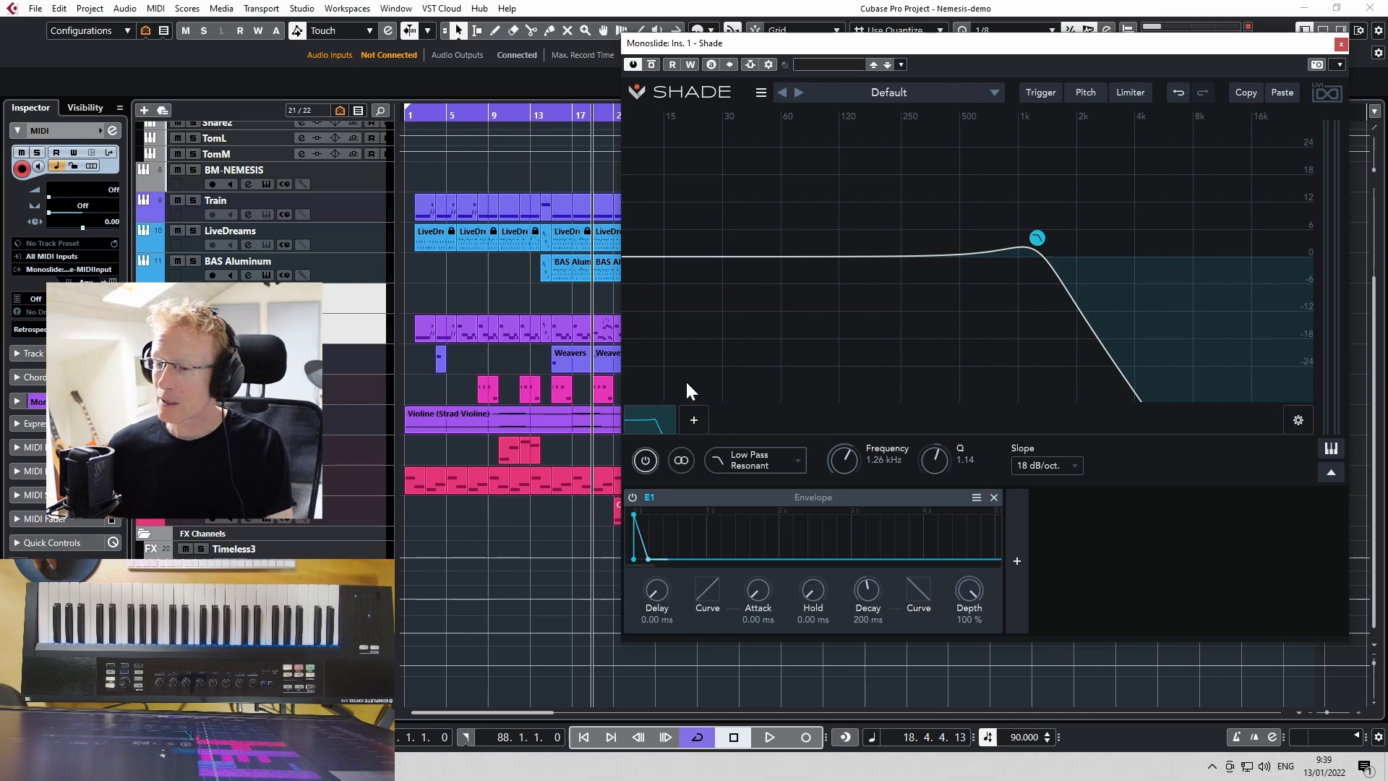
# - Assign the Envelope to the filter frequency, with delay about 1.58 ms, attack 10.9 ms and decay 1.59 s
pyautogui.moveTo(648, 558); pyautogui.dragTo(740, 523)
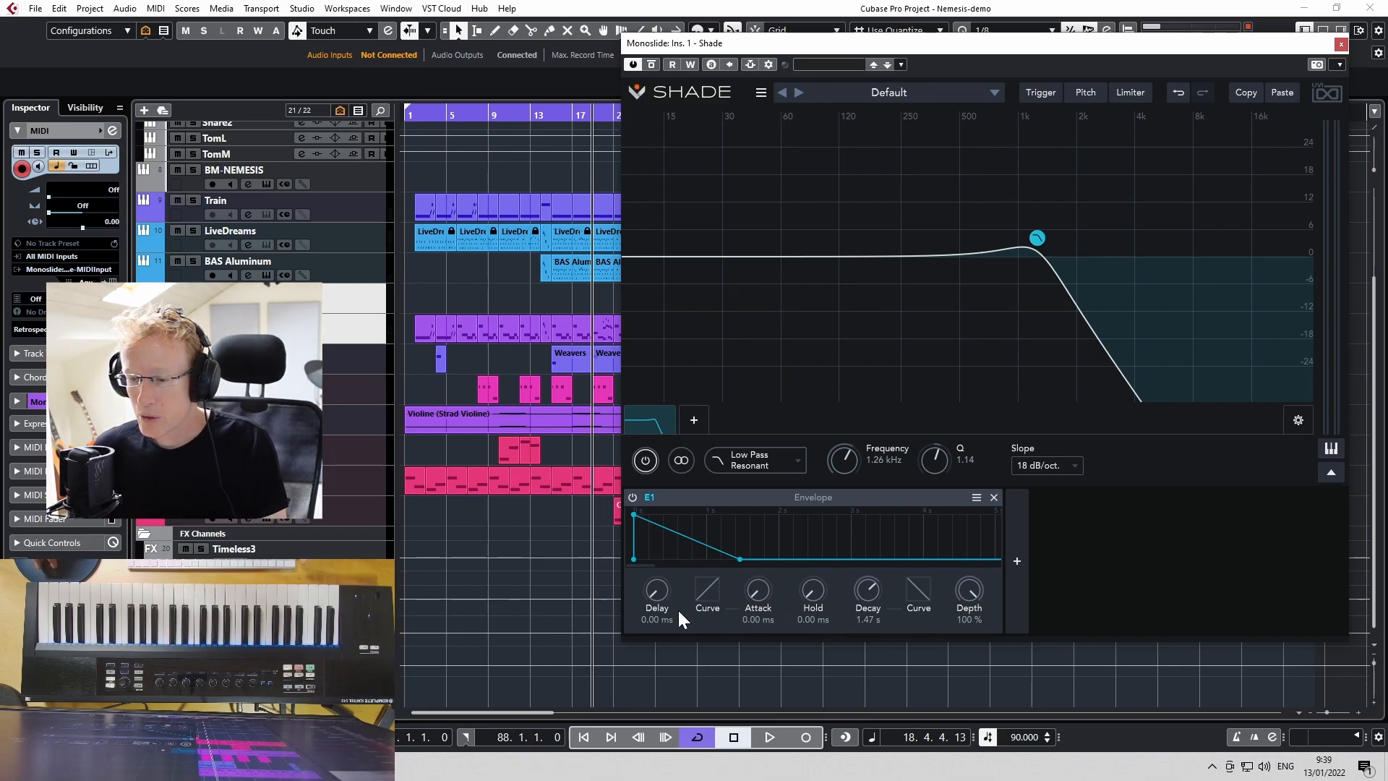
pyautogui.moveTo(661, 593); pyautogui.dragTo(658, 566)
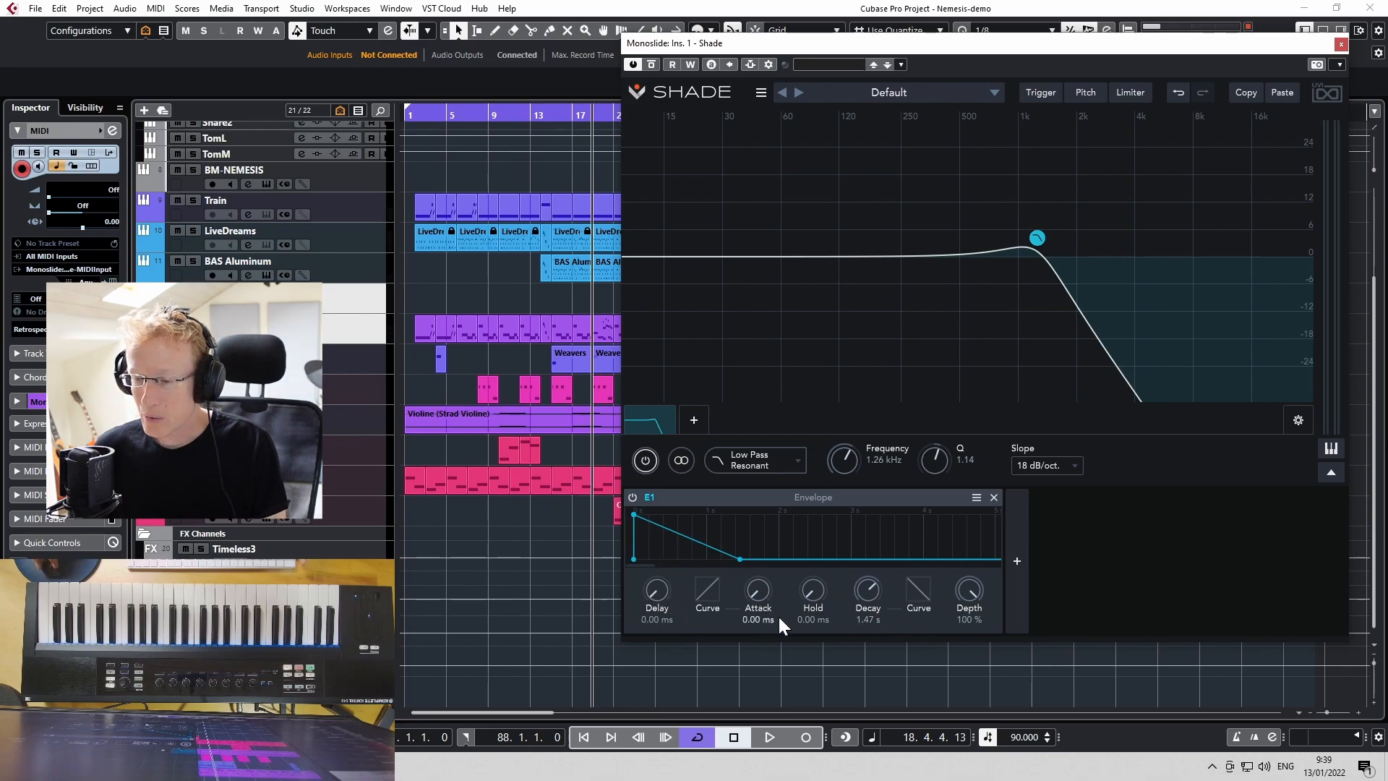
pyautogui.moveTo(853, 588); pyautogui.dragTo(862, 584)
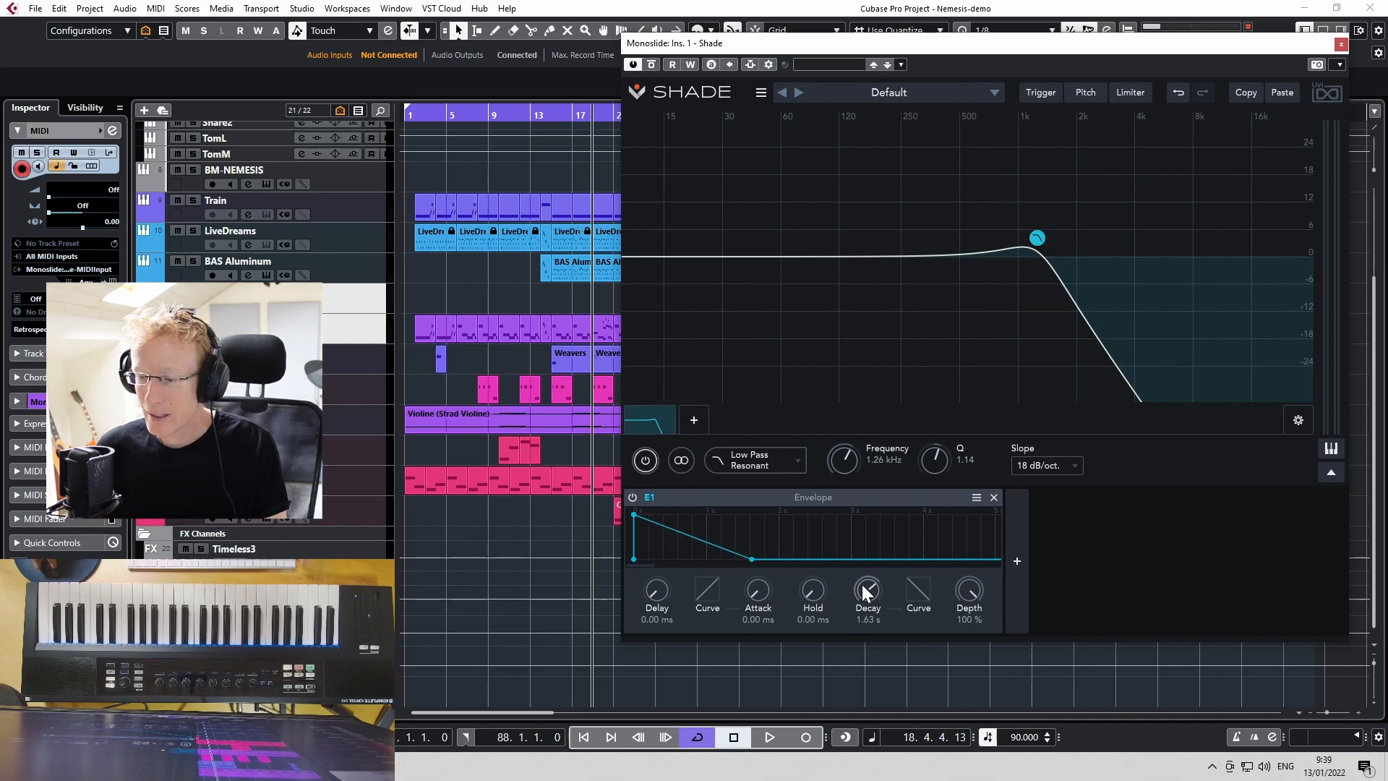
pyautogui.moveTo(652, 495); pyautogui.dragTo(844, 456)
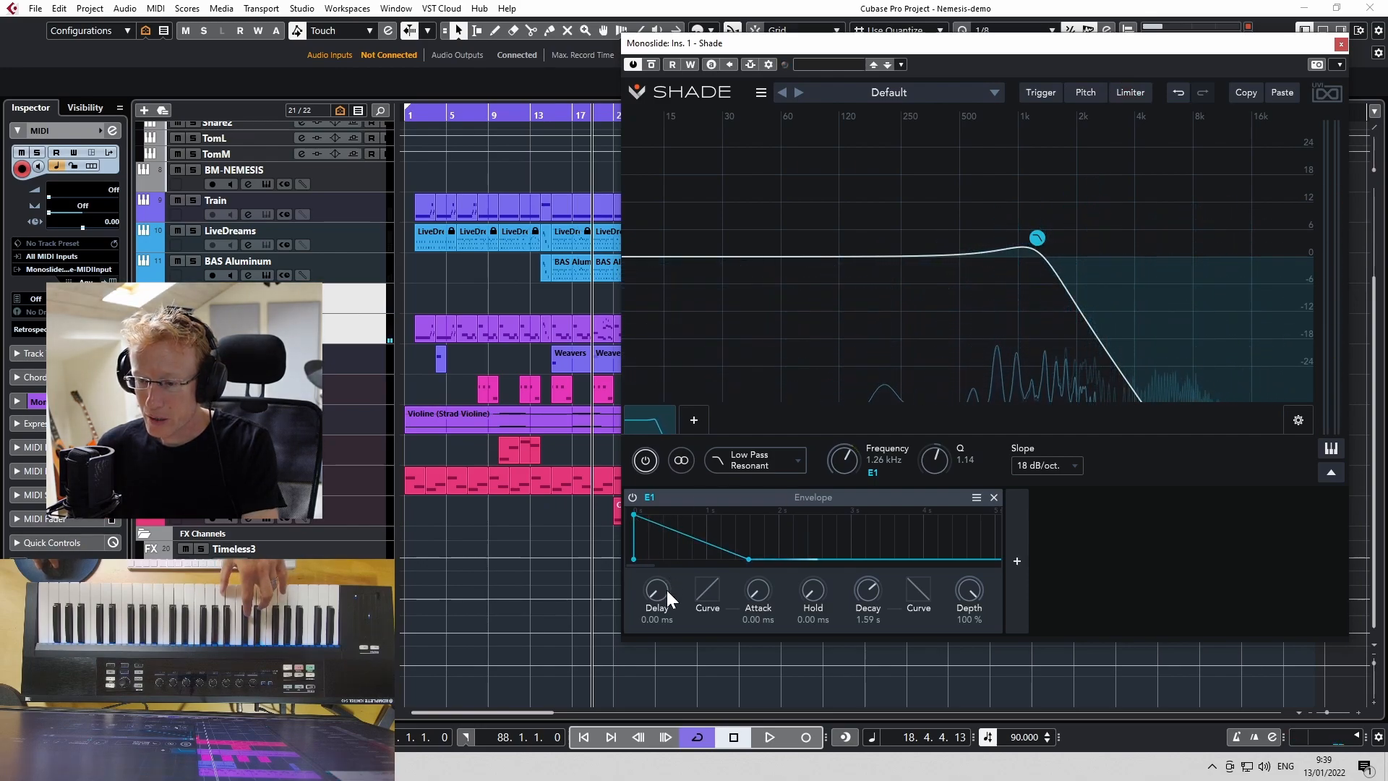
pyautogui.moveTo(667, 590)
pyautogui.mouseDown()
pyautogui.moveTo(653, 558)
pyautogui.moveTo(648, 595)
pyautogui.mouseUp()
pyautogui.moveTo(757, 594); pyautogui.dragTo(744, 552)
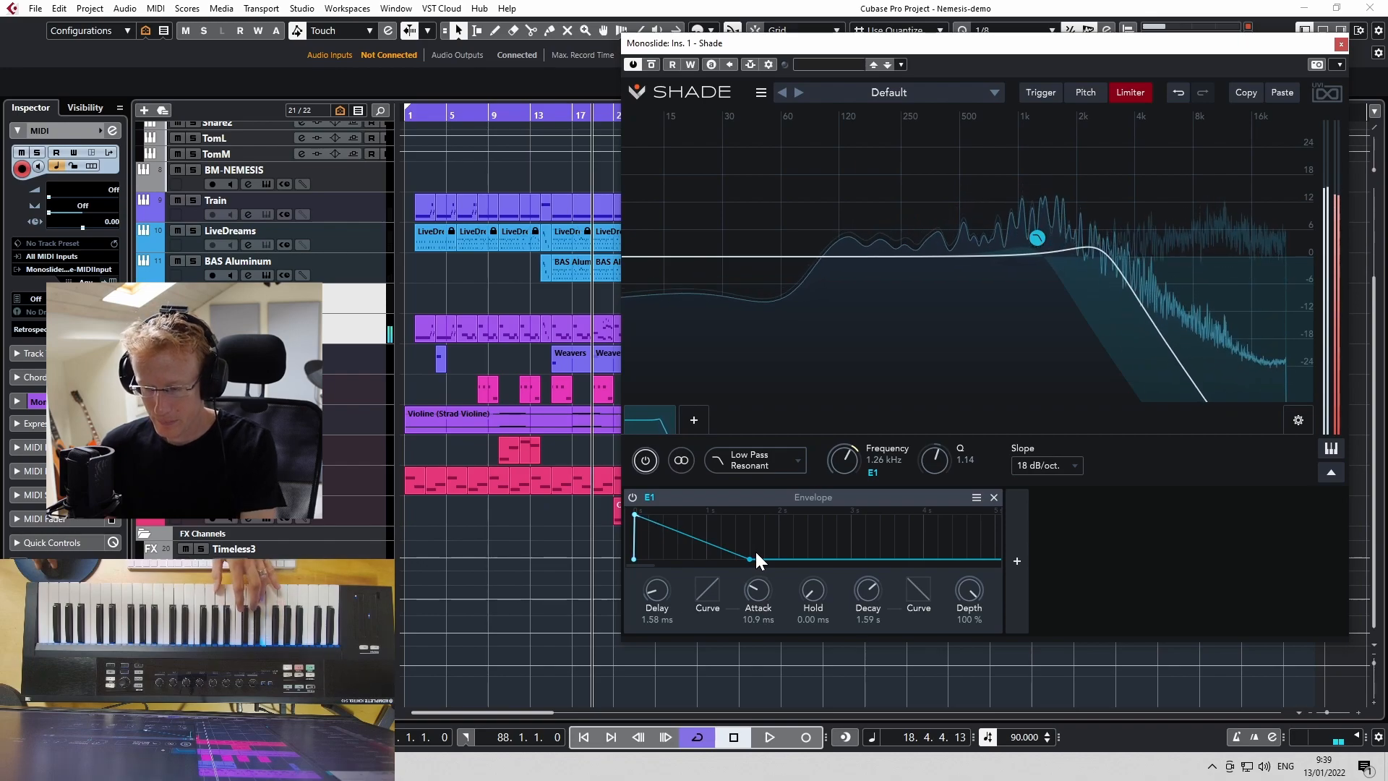
# - Open Shade's pitch detection settings and select the Monoslide track
pyautogui.click(1078, 94)
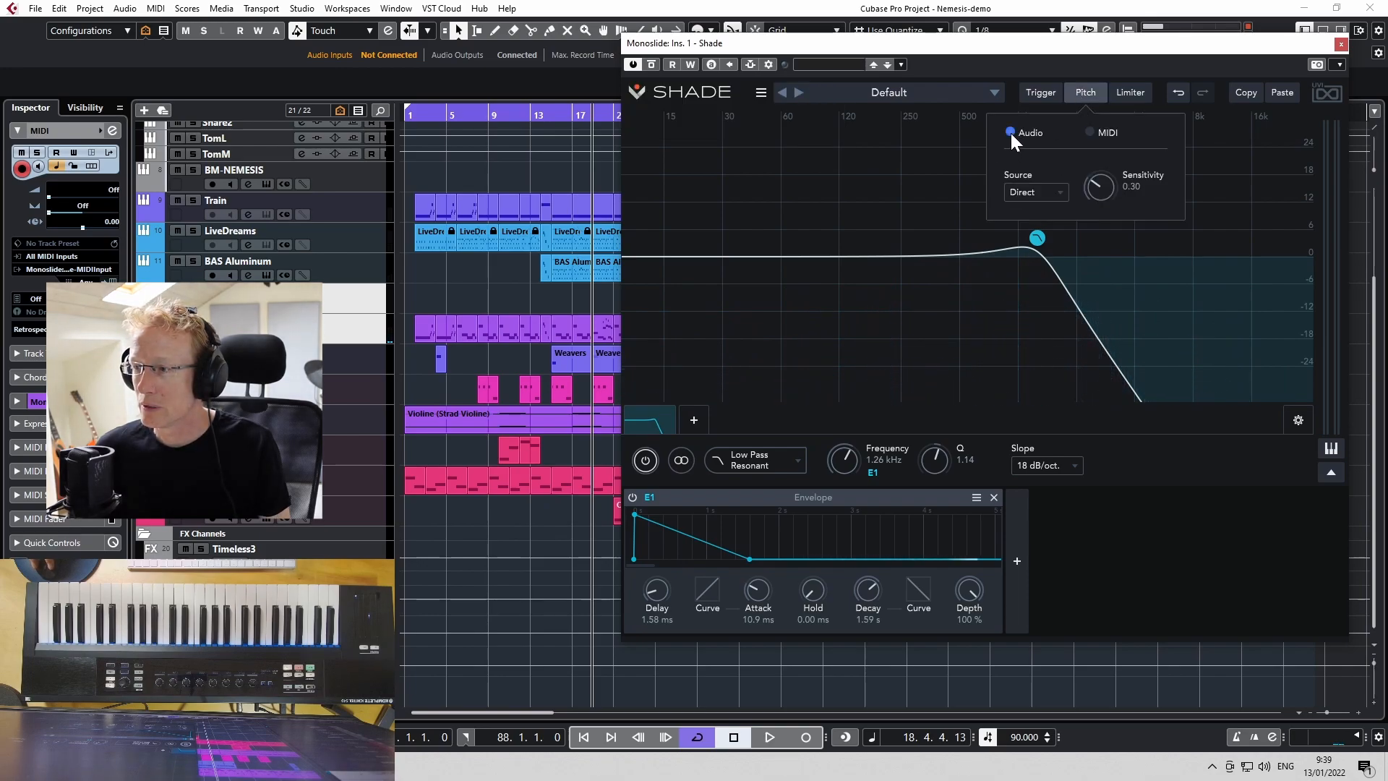
pyautogui.click(362, 356)
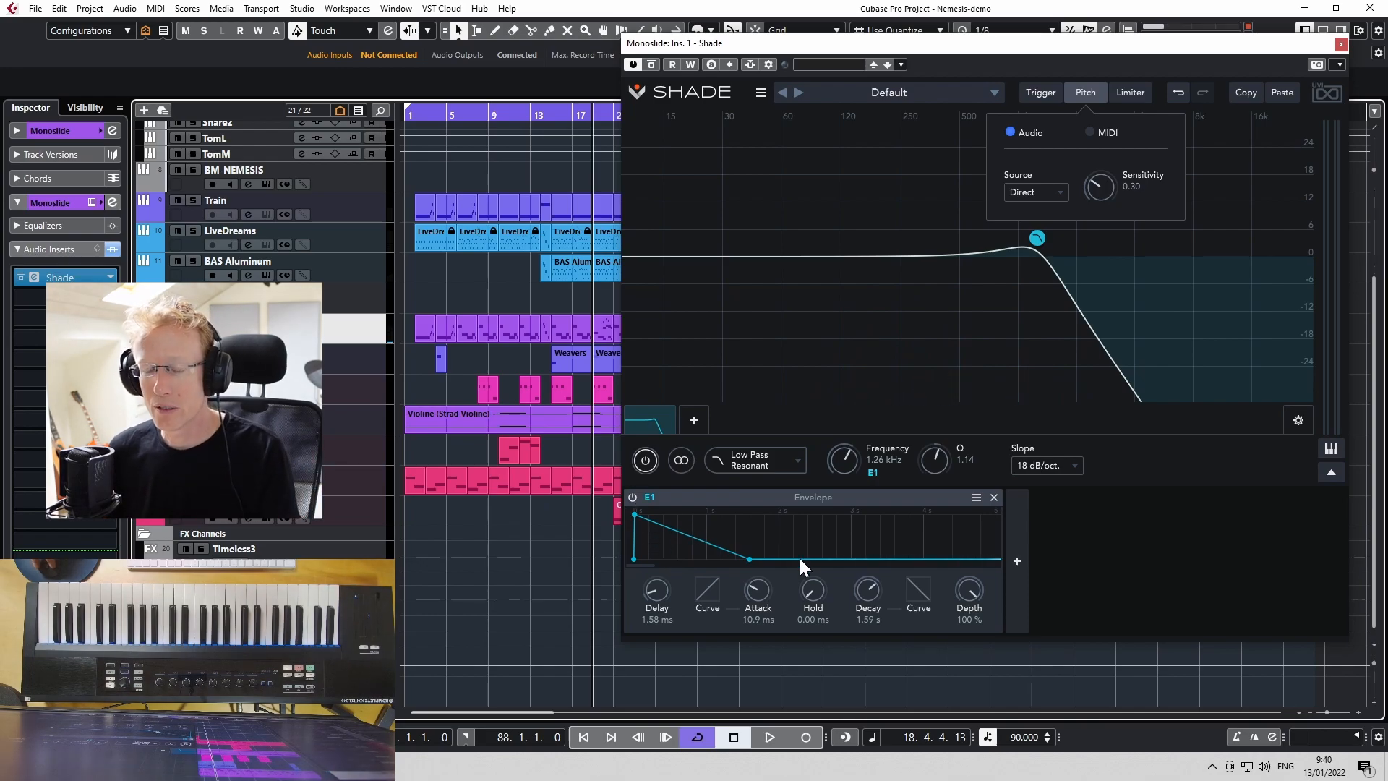
# - Replace the Envelope with an XY modulator, assigning X to the filter's frequency and Y to its Q
pyautogui.click(993, 498)
pyautogui.click(630, 558)
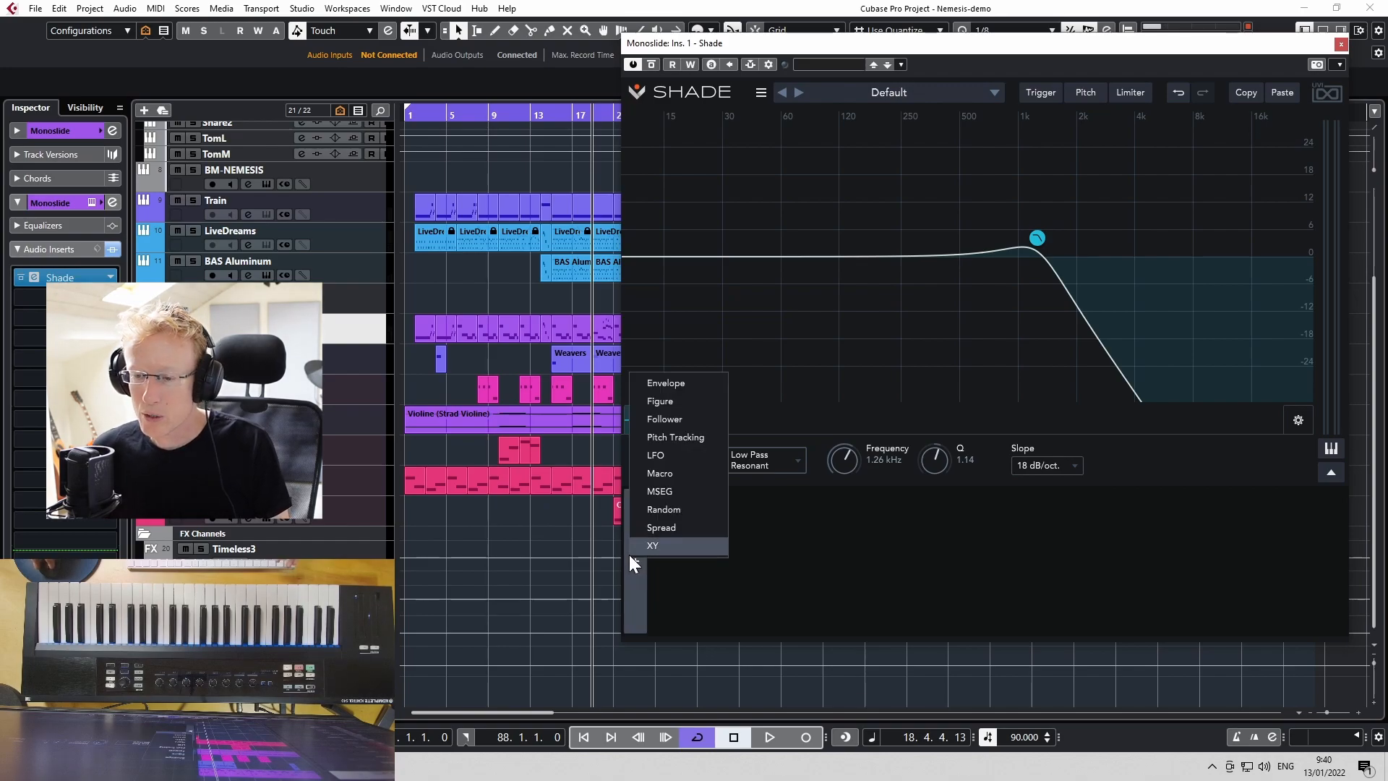
pyautogui.click(630, 549)
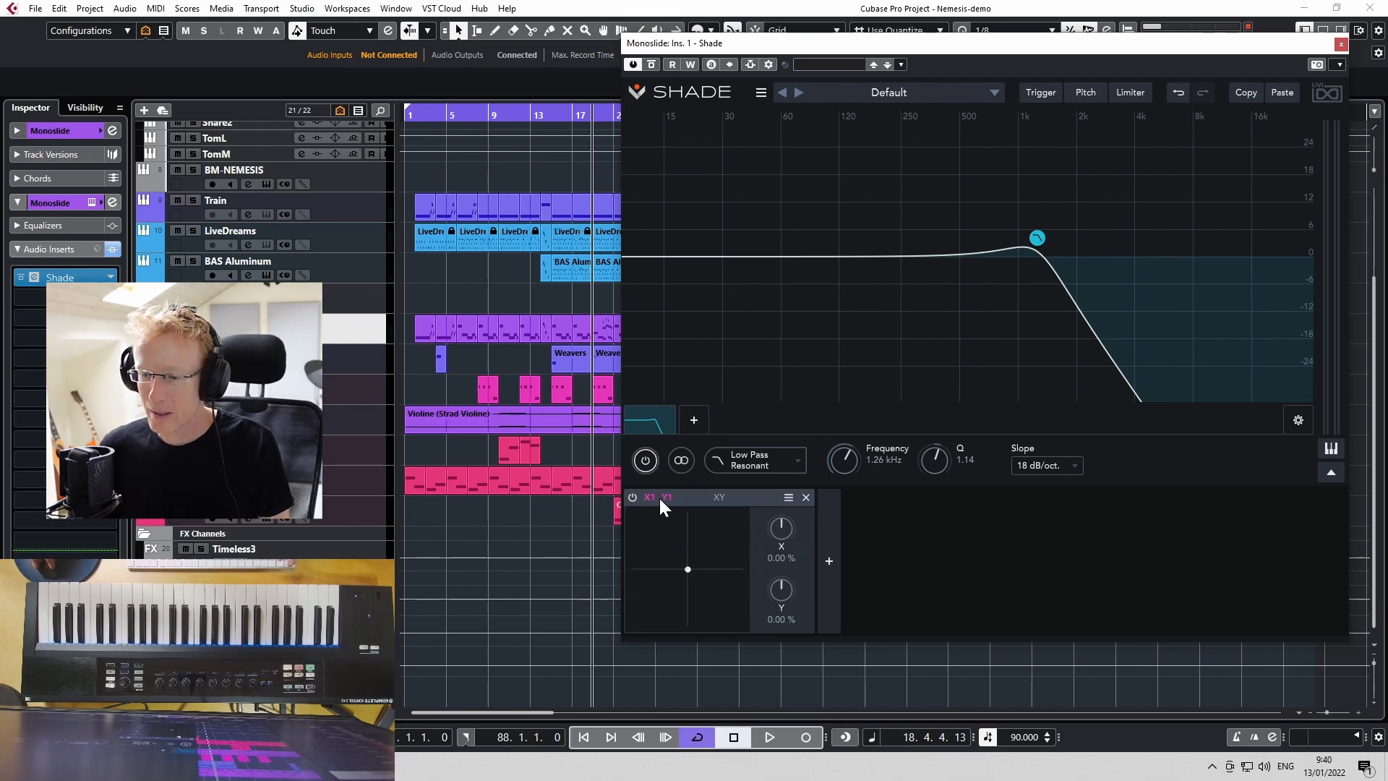
pyautogui.moveTo(650, 495); pyautogui.dragTo(934, 461)
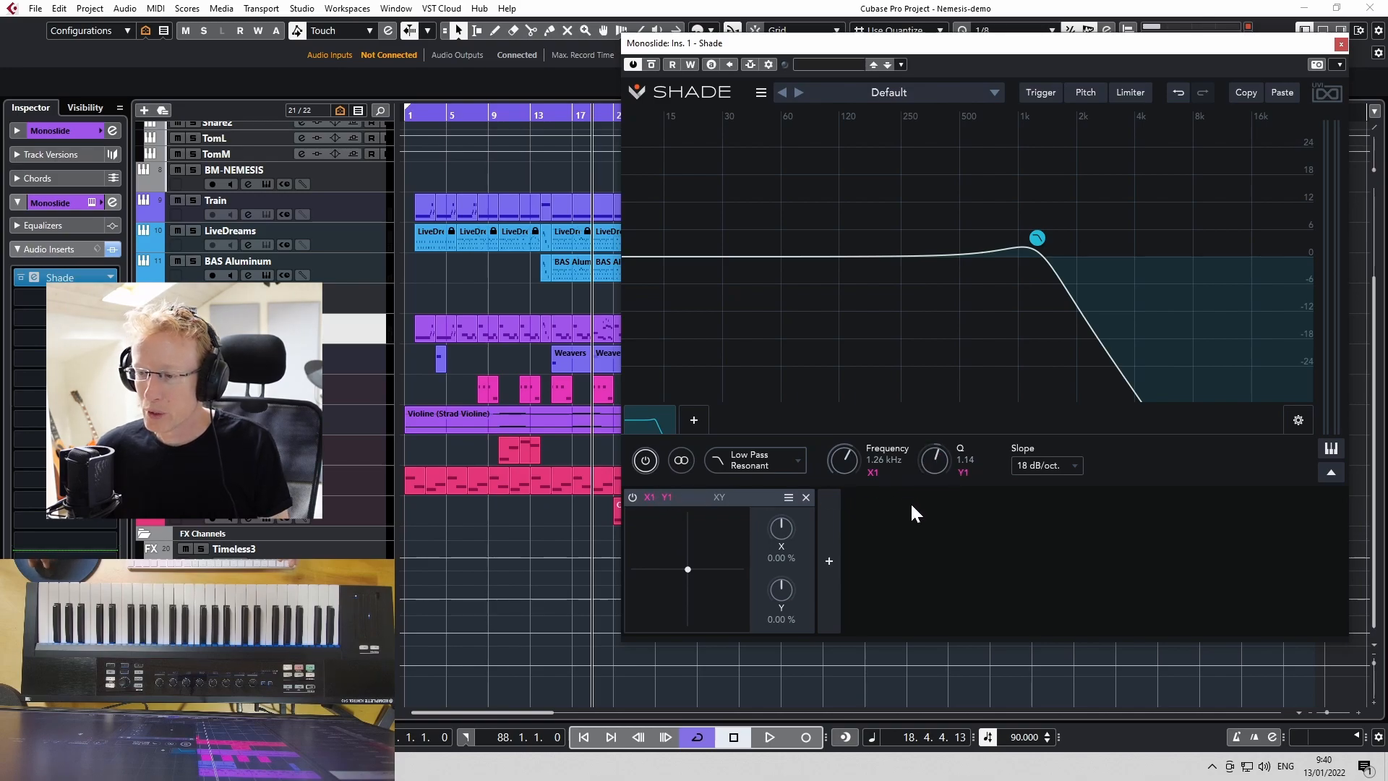
# - Tune the filter to about 1.35 kHz with Q 1.37 and move the XY point to about X -21.6 %, Y 26.0 %
pyautogui.moveTo(1036, 237); pyautogui.dragTo(1039, 228)
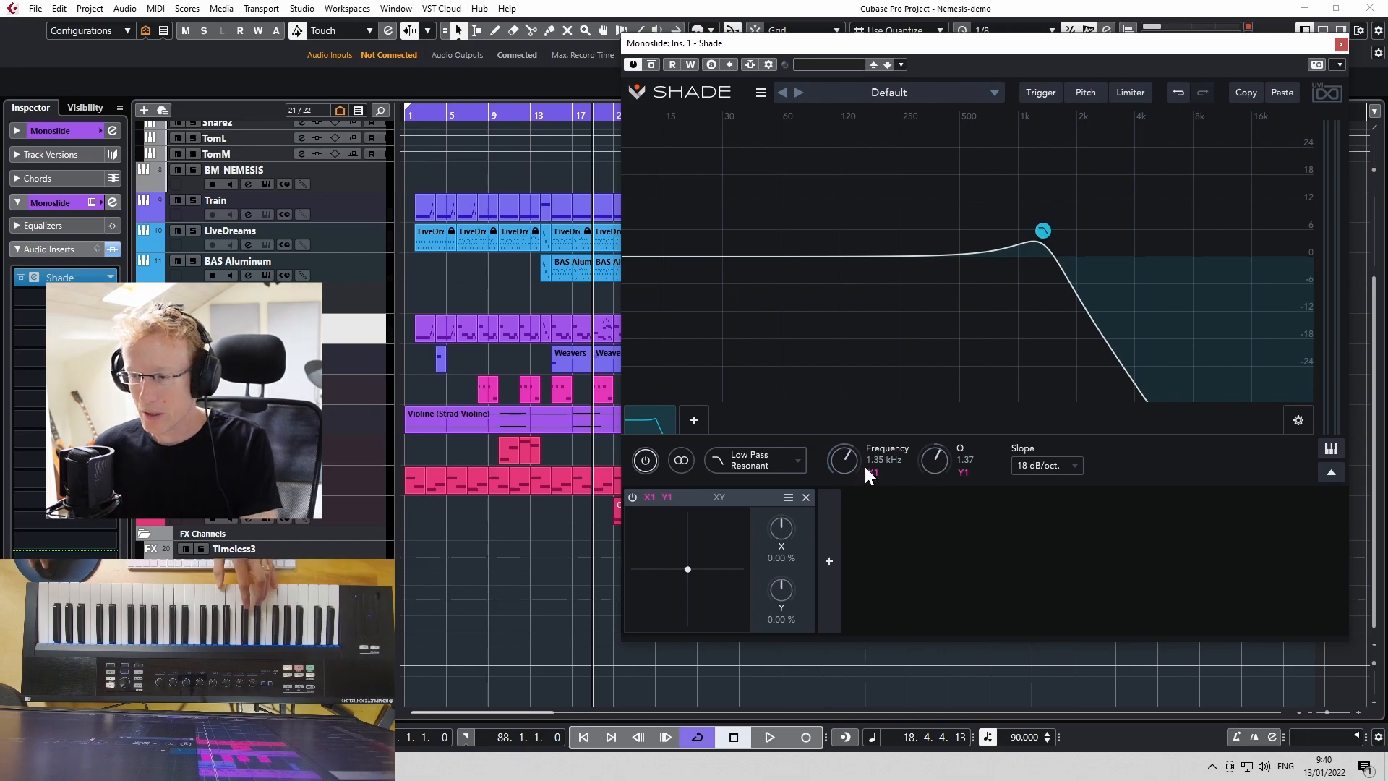
pyautogui.moveTo(688, 569)
pyautogui.mouseDown()
pyautogui.moveTo(684, 534)
pyautogui.moveTo(750, 552)
pyautogui.moveTo(743, 569)
pyautogui.moveTo(674, 552)
pyautogui.mouseUp()
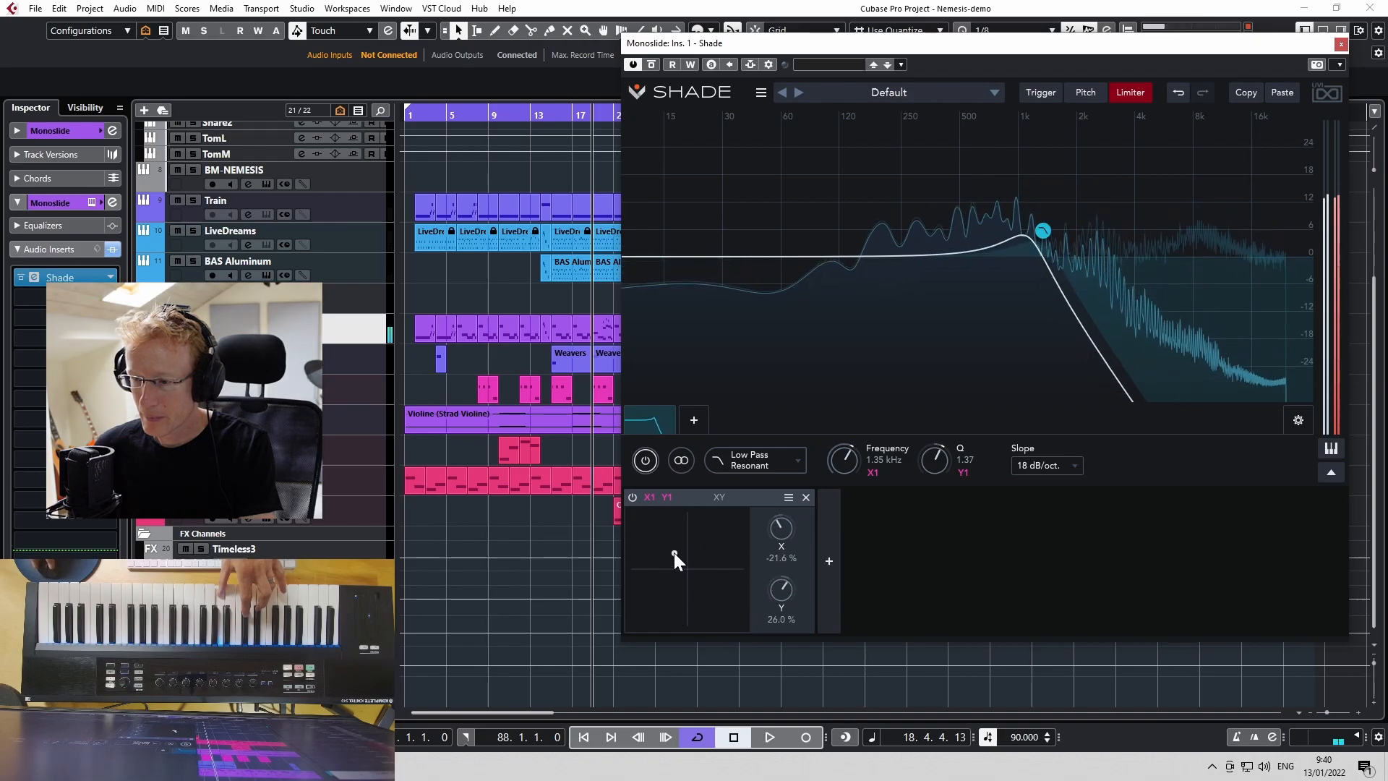
# - Add a Figure modulator driving the XY modulator's X and Y, and move the XY point to about X -2.92 %, Y 7.51 %
pyautogui.click(829, 561)
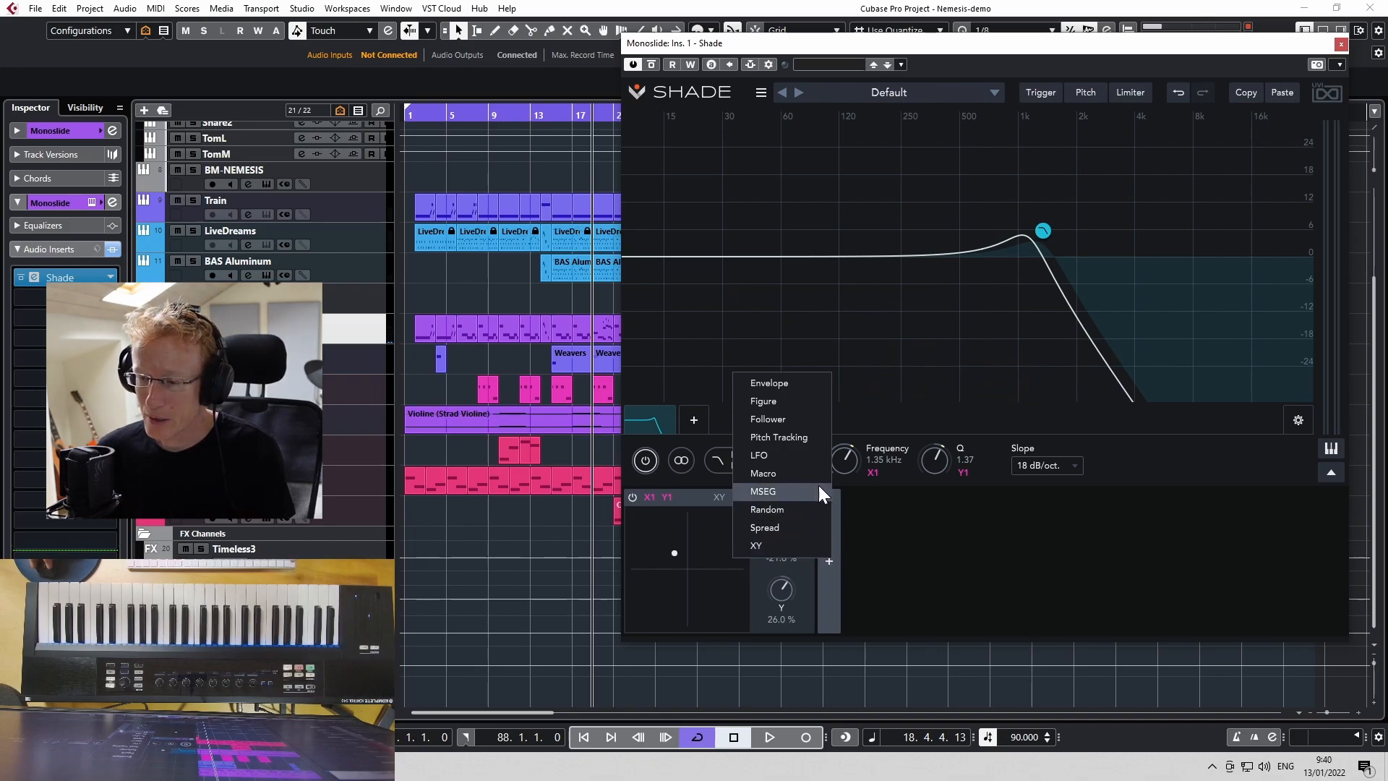
pyautogui.click(807, 402)
pyautogui.moveTo(843, 496); pyautogui.dragTo(780, 535)
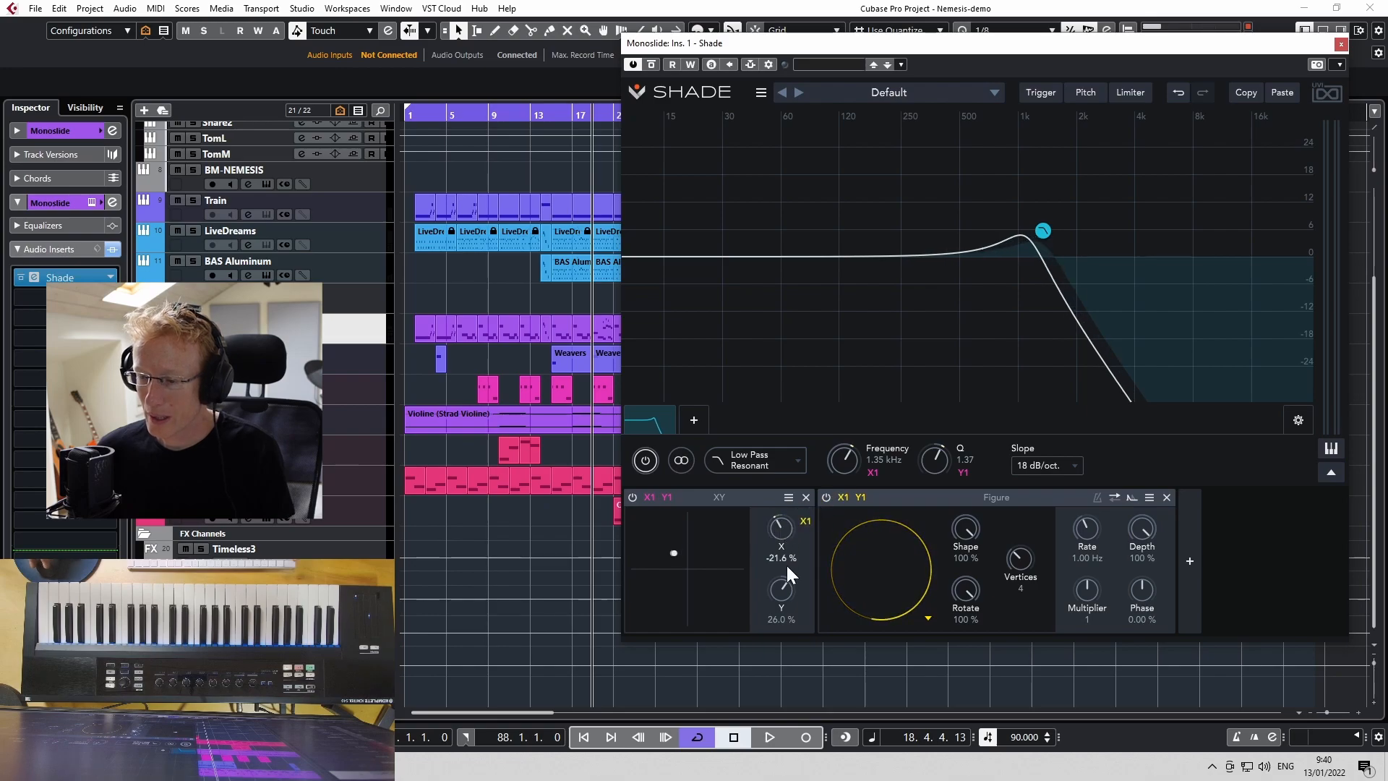
pyautogui.moveTo(812, 556); pyautogui.dragTo(783, 591)
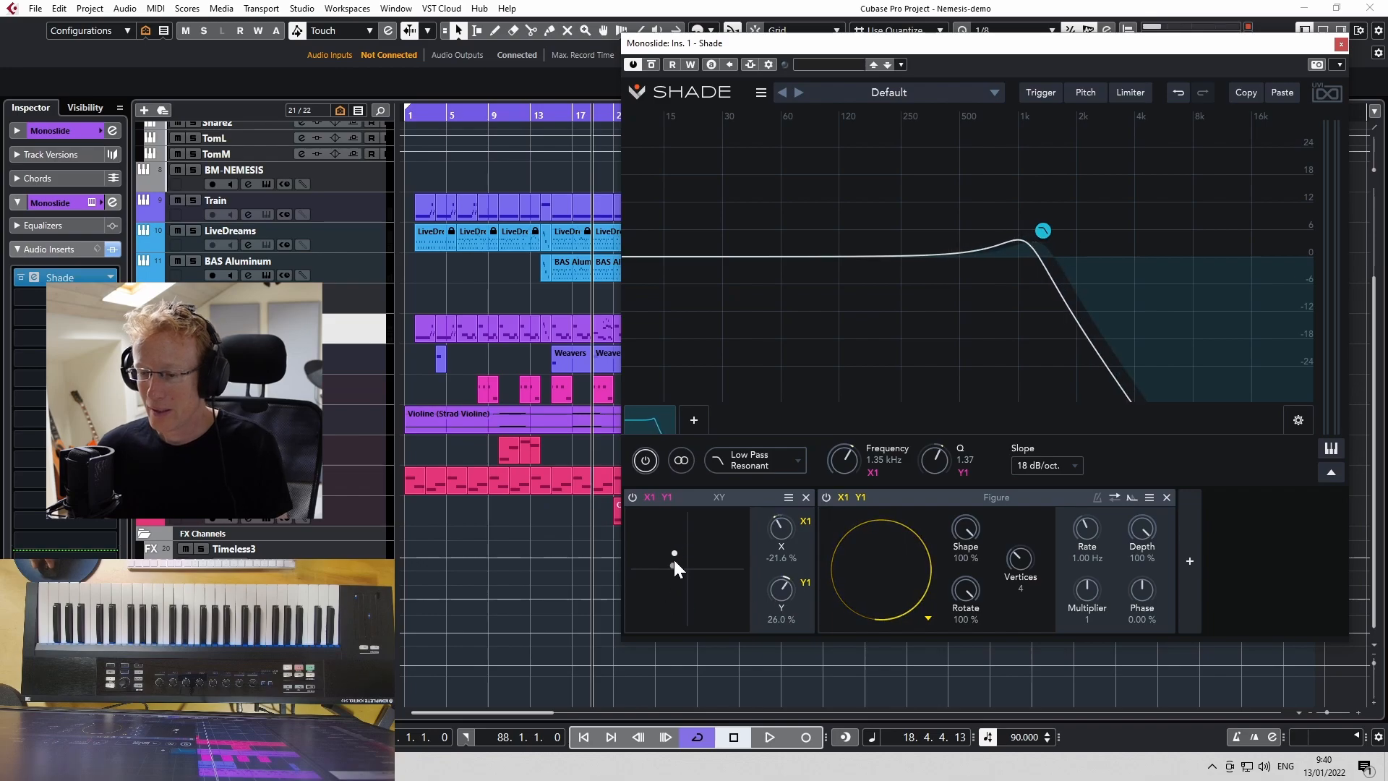
pyautogui.moveTo(675, 553); pyautogui.dragTo(685, 564)
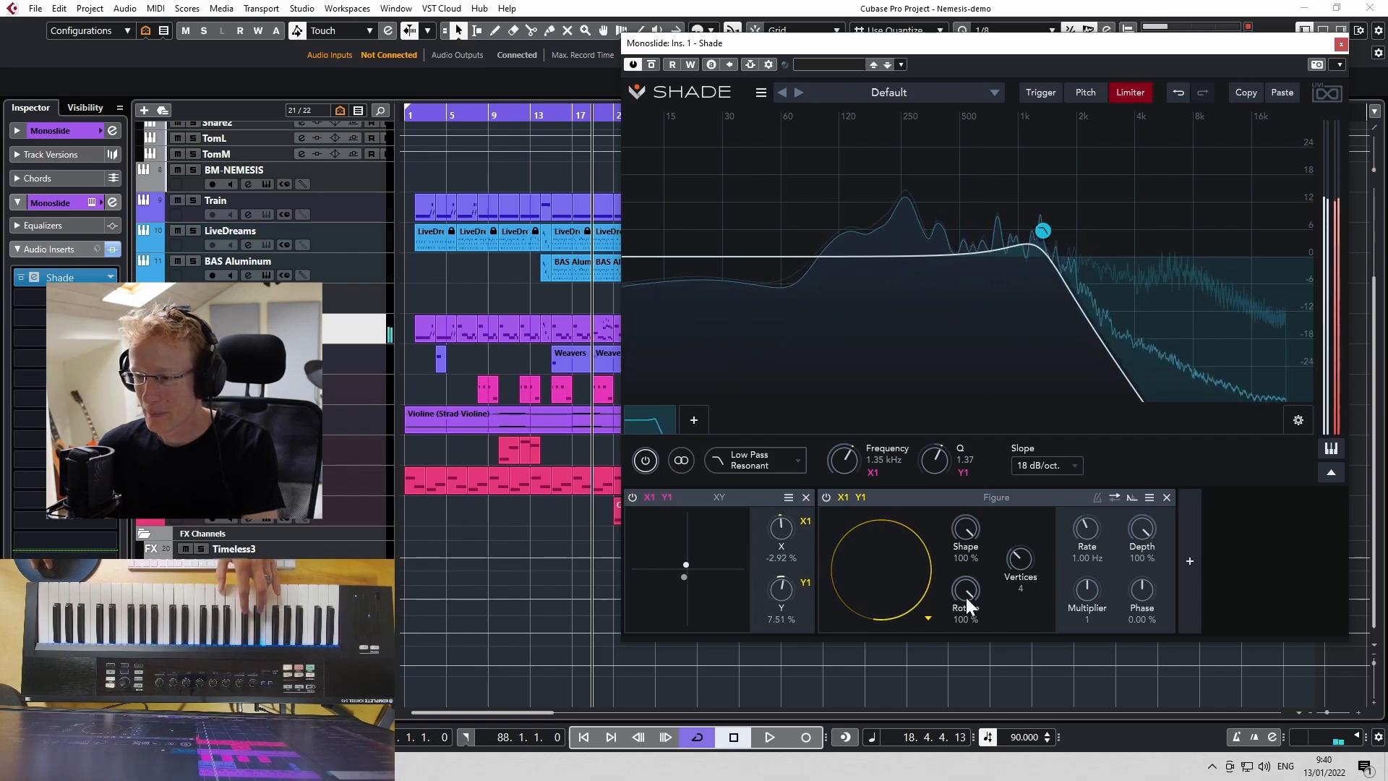
# - Set the Figure modulator's shape to about 60.3 % with 5 vertices
pyautogui.moveTo(965, 522); pyautogui.dragTo(995, 599)
pyautogui.moveTo(1028, 549); pyautogui.dragTo(1021, 510)
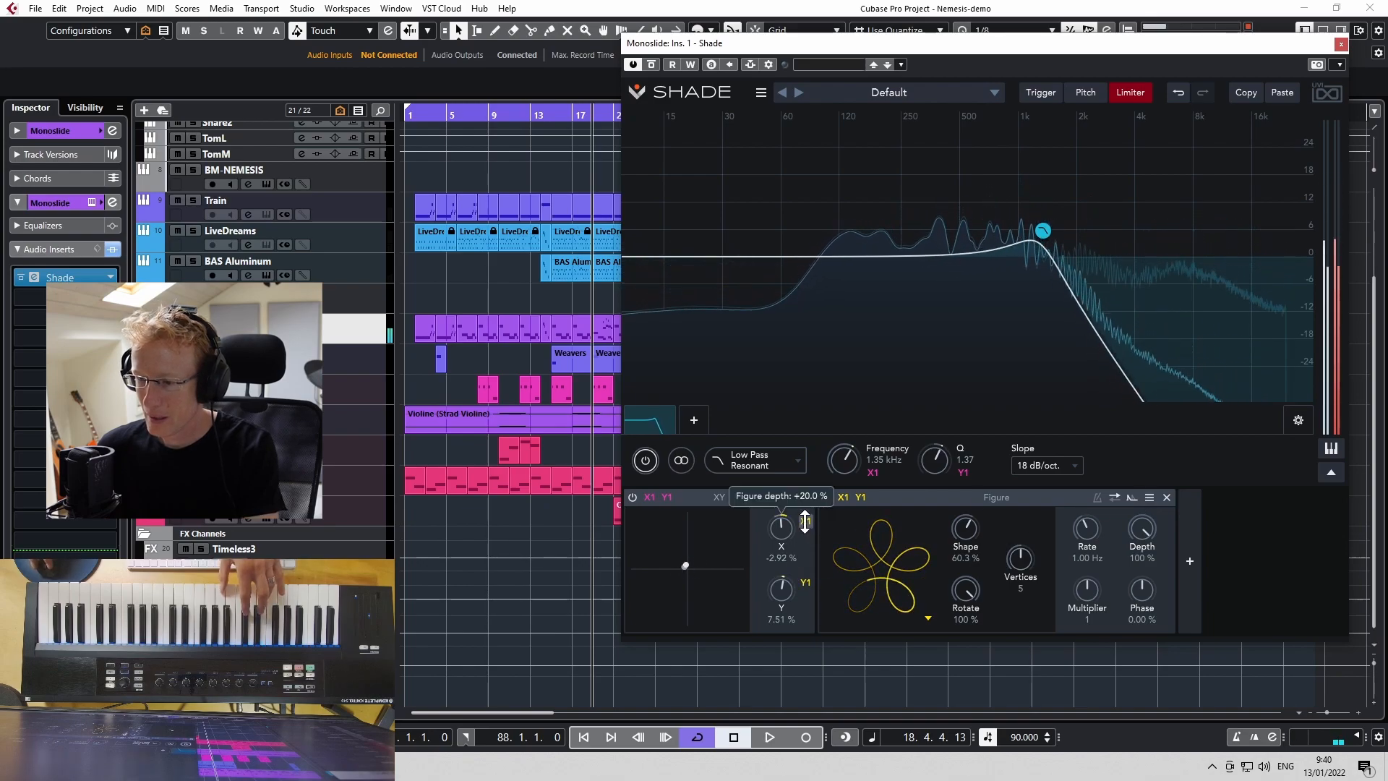
# - Raise the Figure's modulation depth on Y and lower the low-pass filter to about 529 Hz with Q 1.44
pyautogui.moveTo(806, 582); pyautogui.dragTo(812, 565)
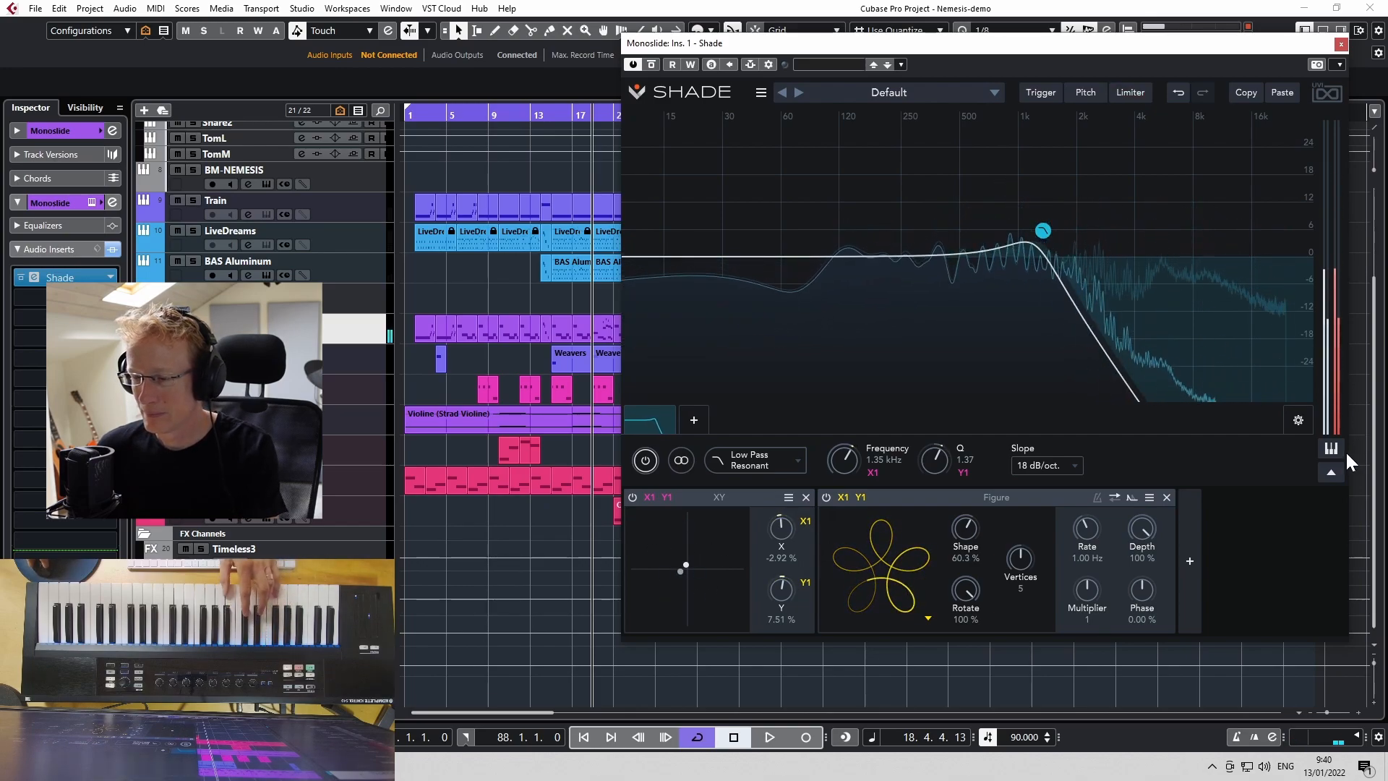
pyautogui.moveTo(1048, 239); pyautogui.dragTo(974, 227)
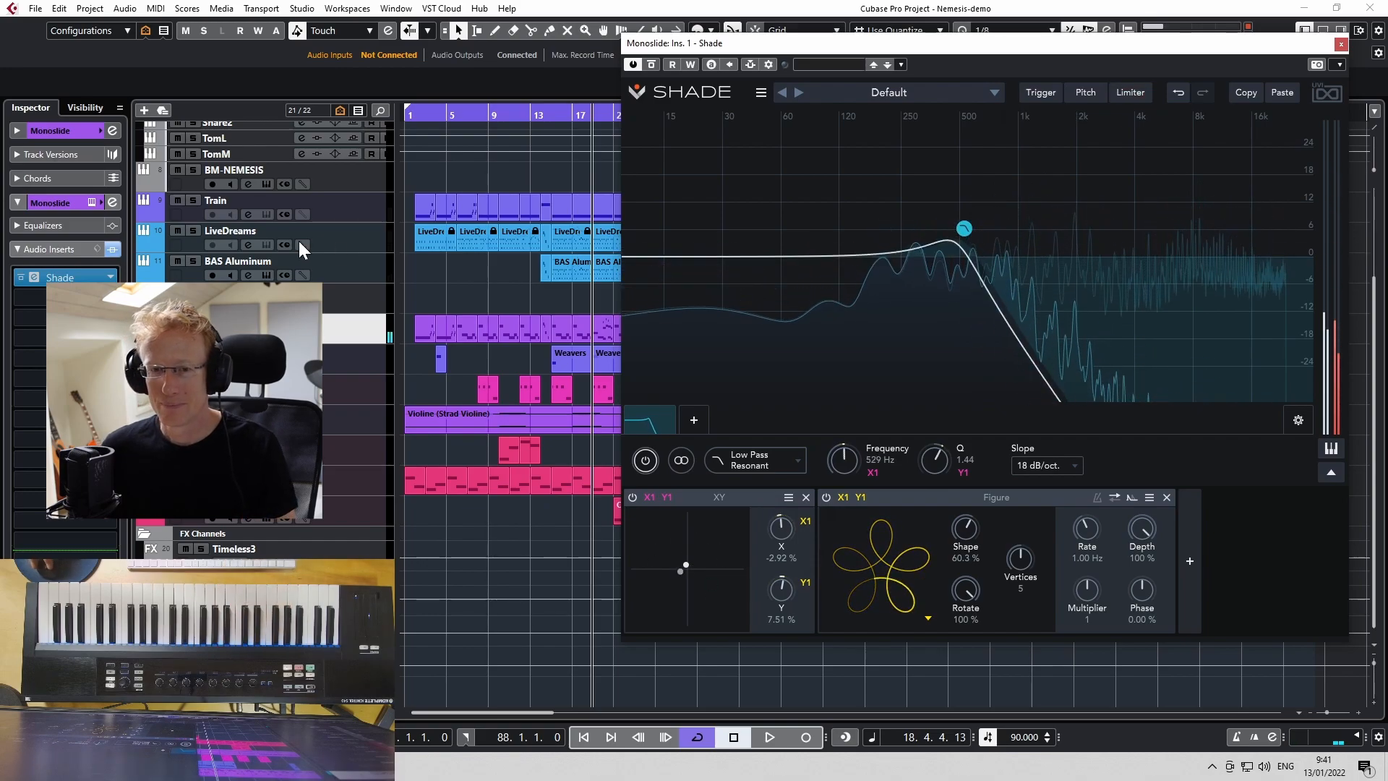
# - Set the Monoslide track's volume to -15 and start project playback
pyautogui.click(48, 130)
pyautogui.doubleClick(108, 189)
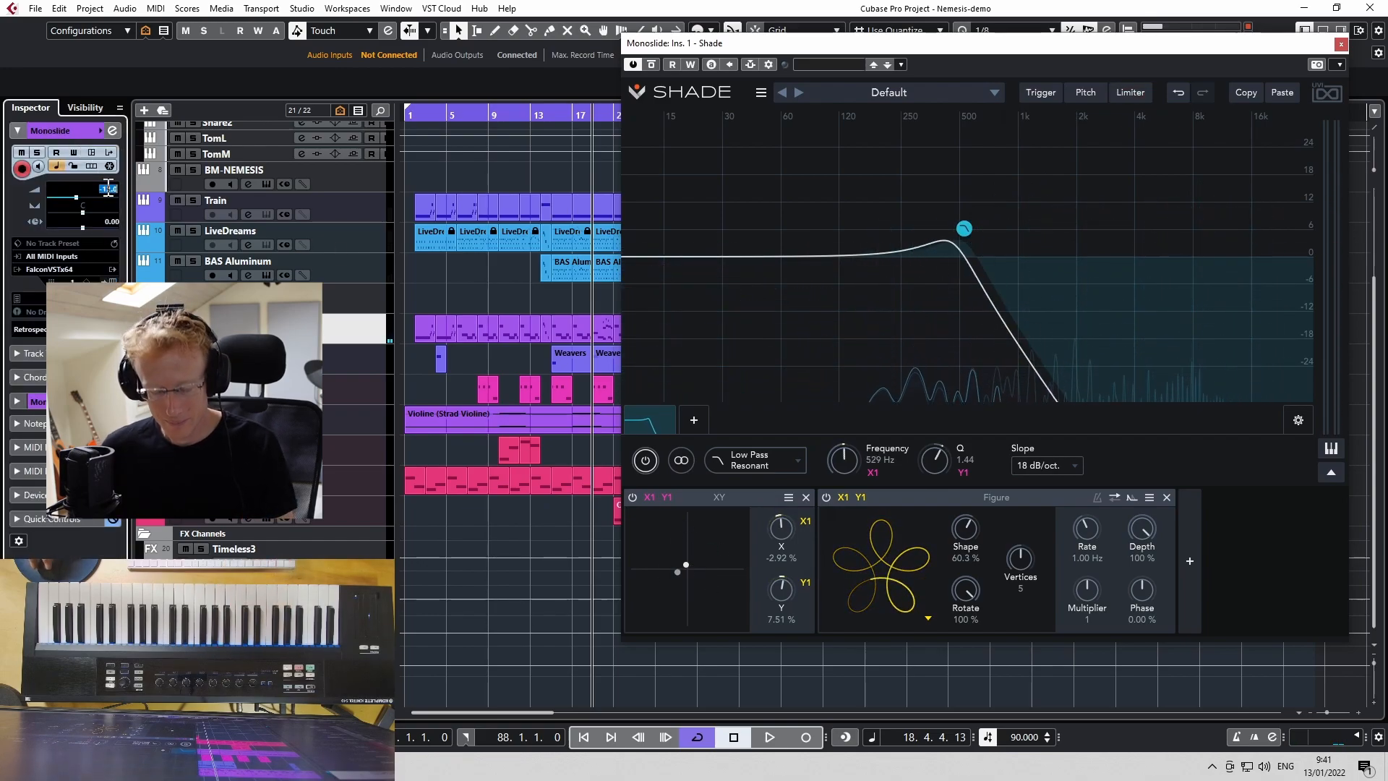
pyautogui.write('-15')
pyautogui.press('Return')
pyautogui.press('space')
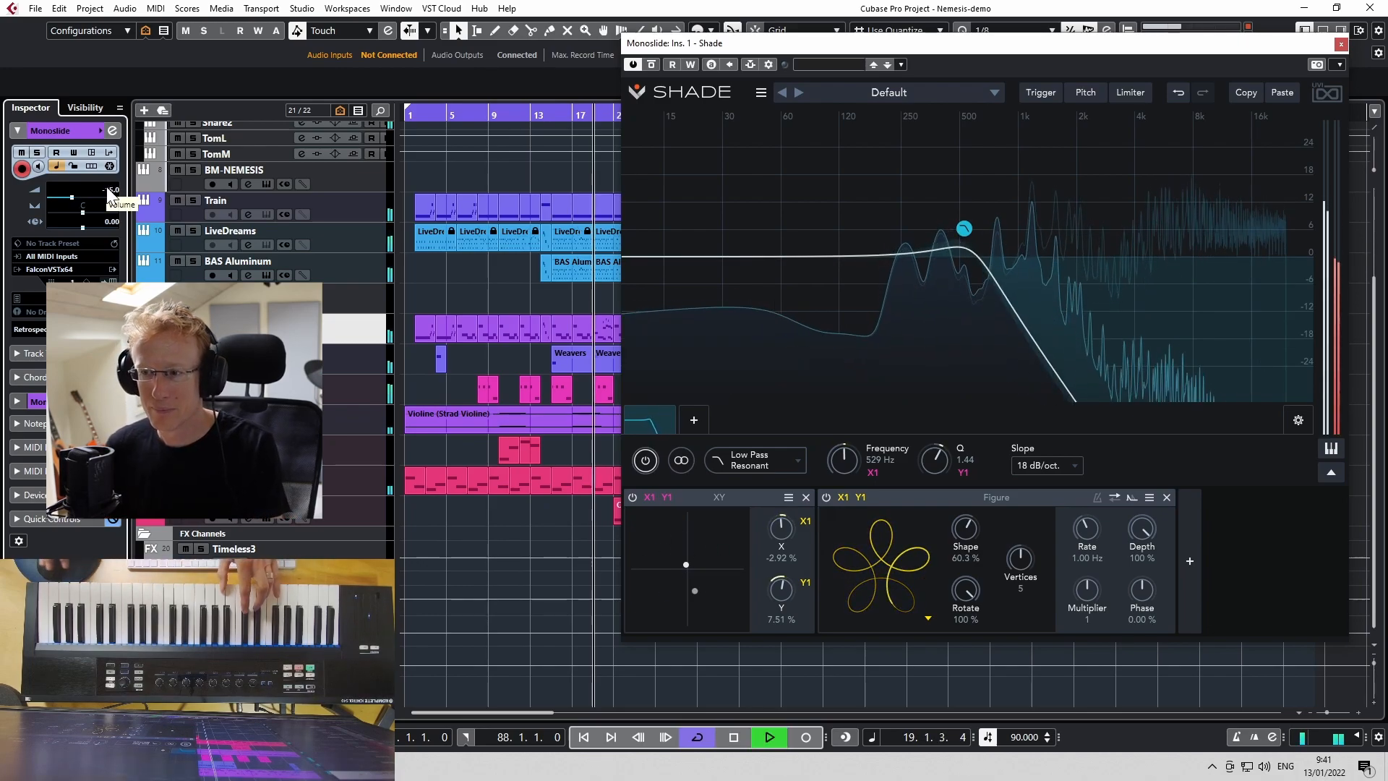
# - Check Shade's limiter and deactivate solo on all tracks
pyautogui.click(1129, 92)
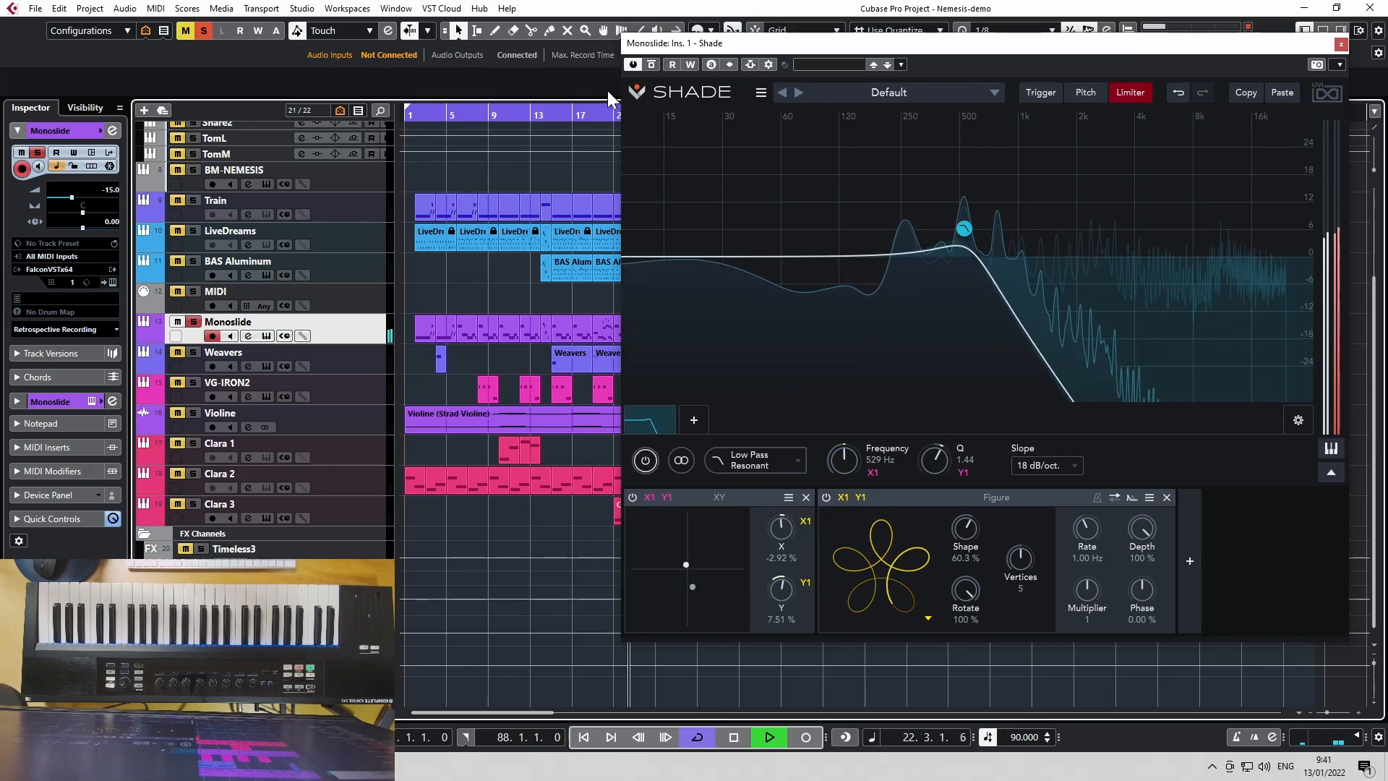
pyautogui.click(204, 30)
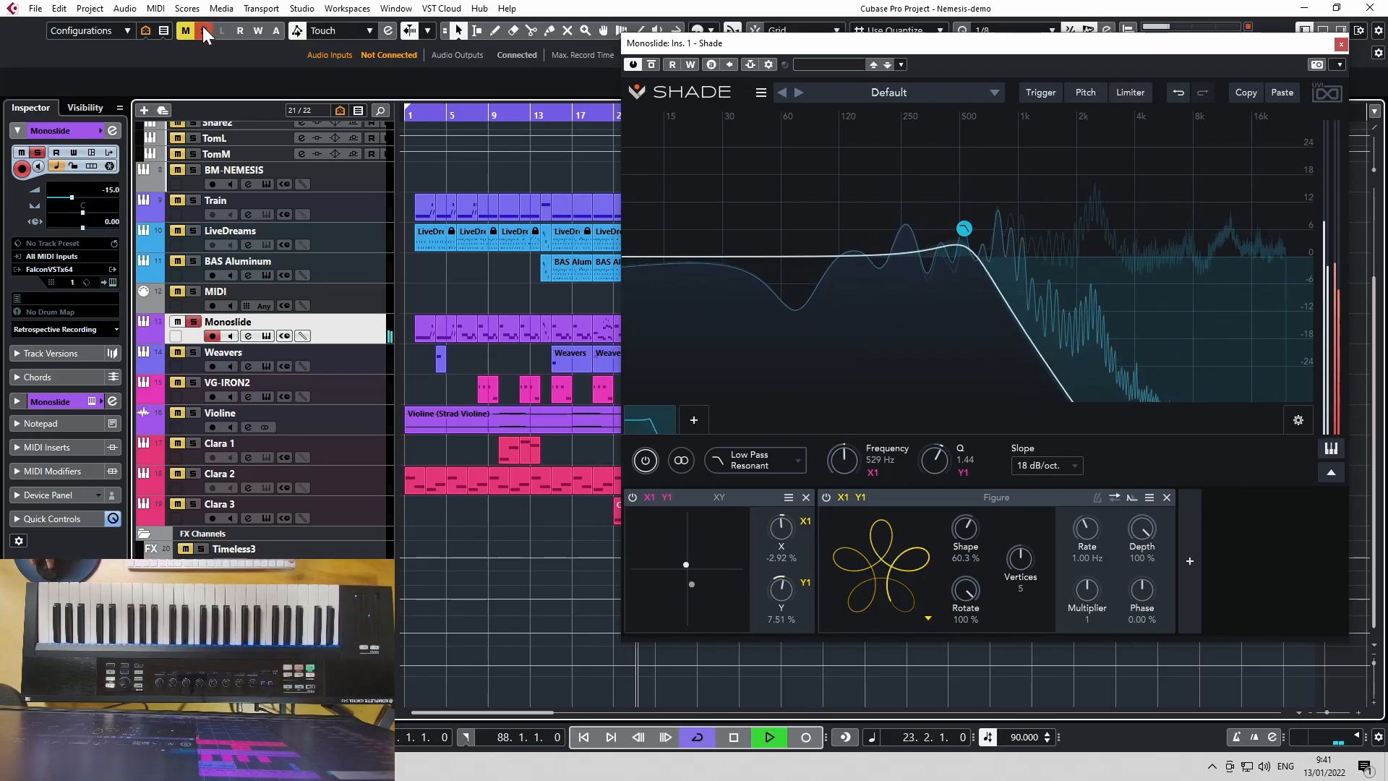
# - Load the Dynamic Crusher preset, step forward through the presets to Lead Vocal, and solo the Monoslide track
pyautogui.click(861, 92)
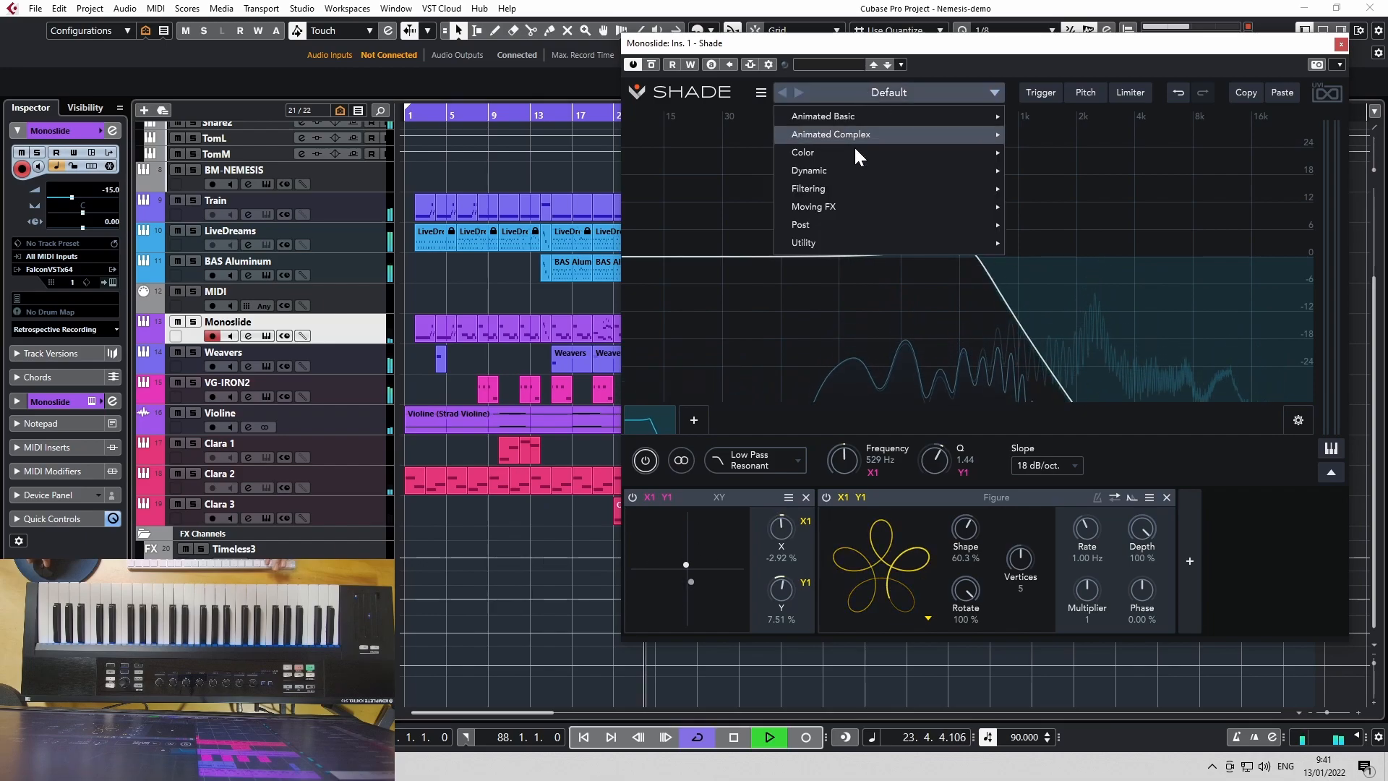
pyautogui.moveTo(847, 172)
pyautogui.click(1041, 230)
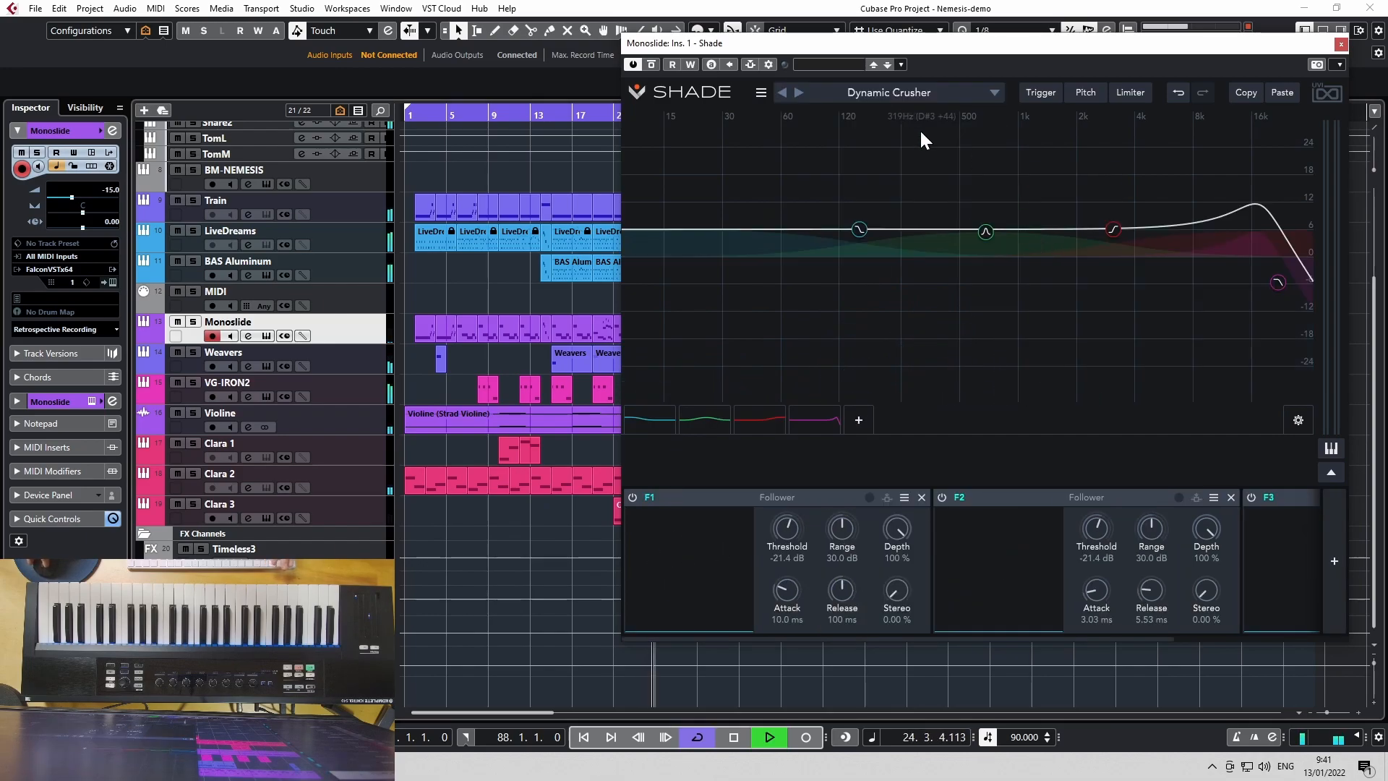
pyautogui.click(799, 93)
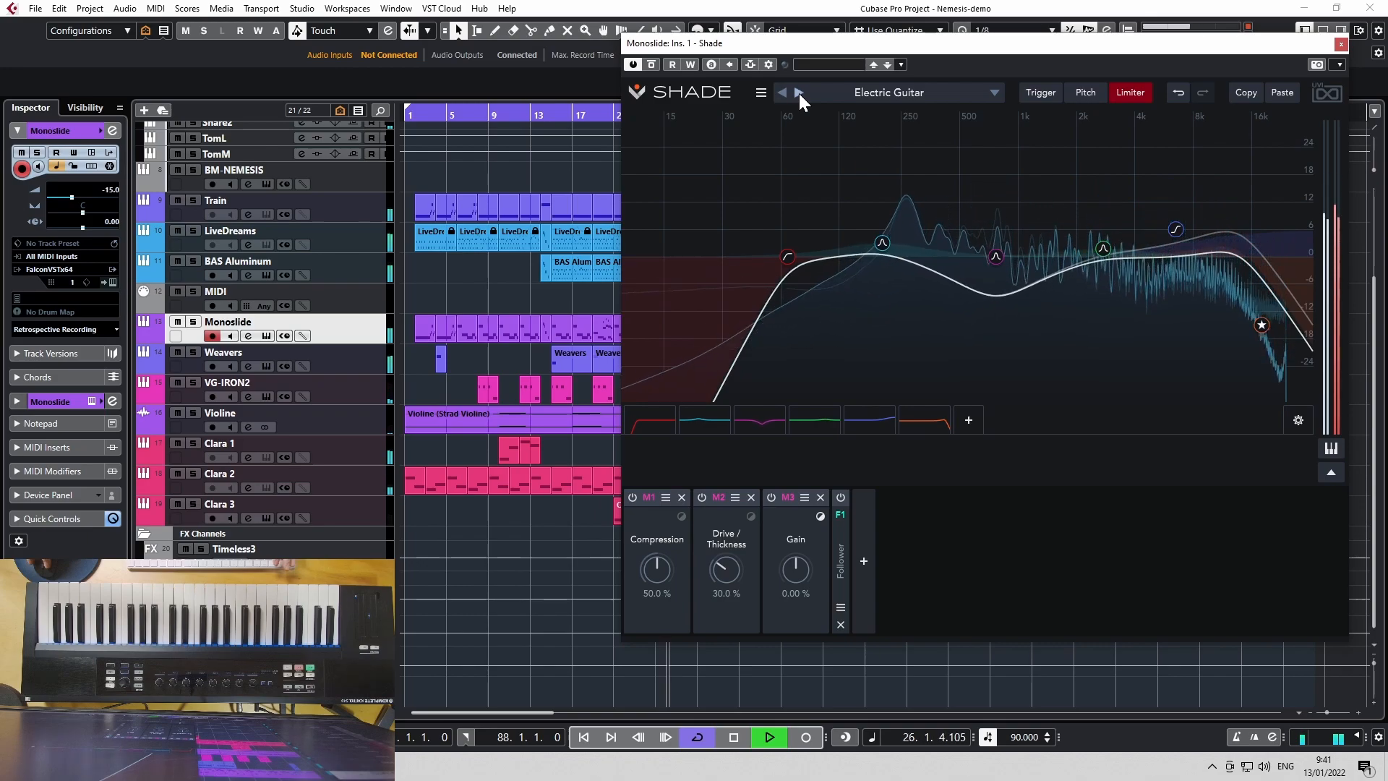
pyautogui.click(799, 93)
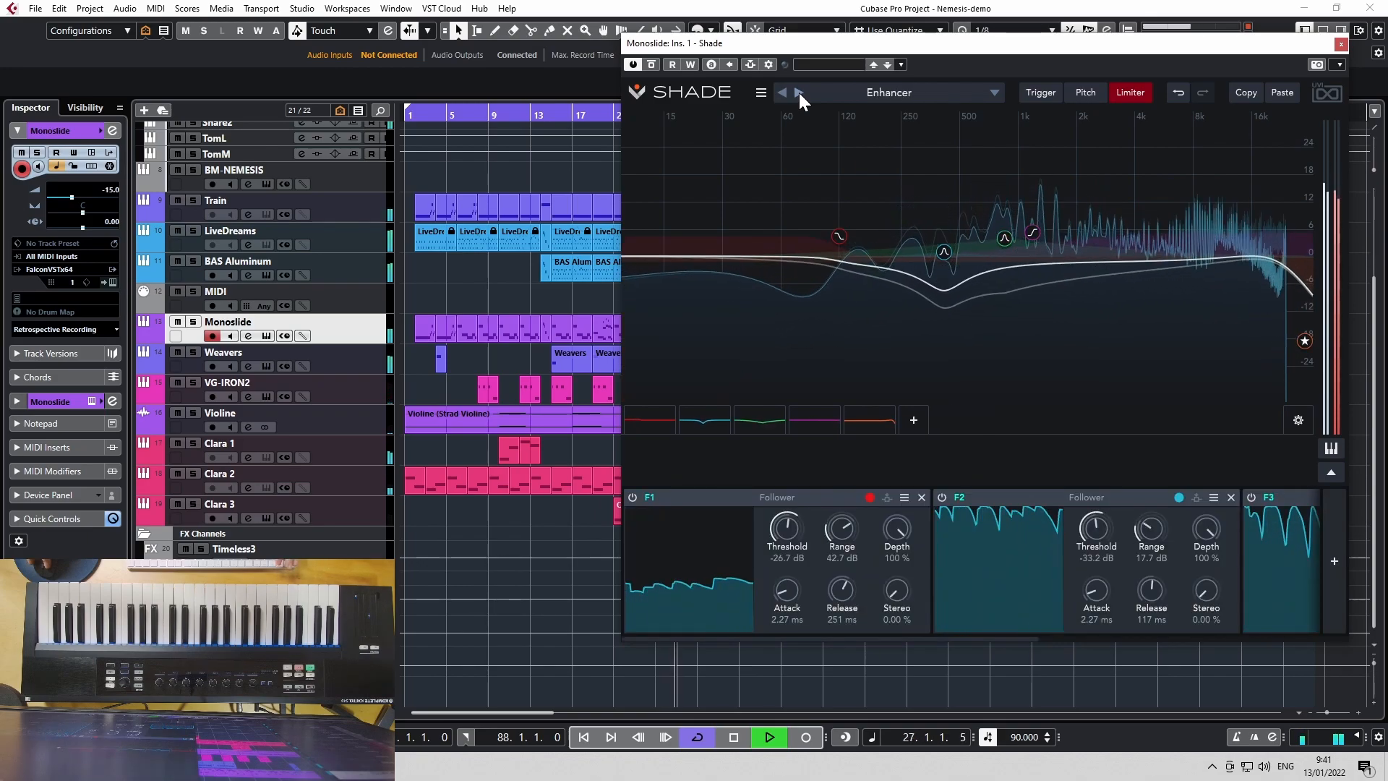
pyautogui.click(800, 92)
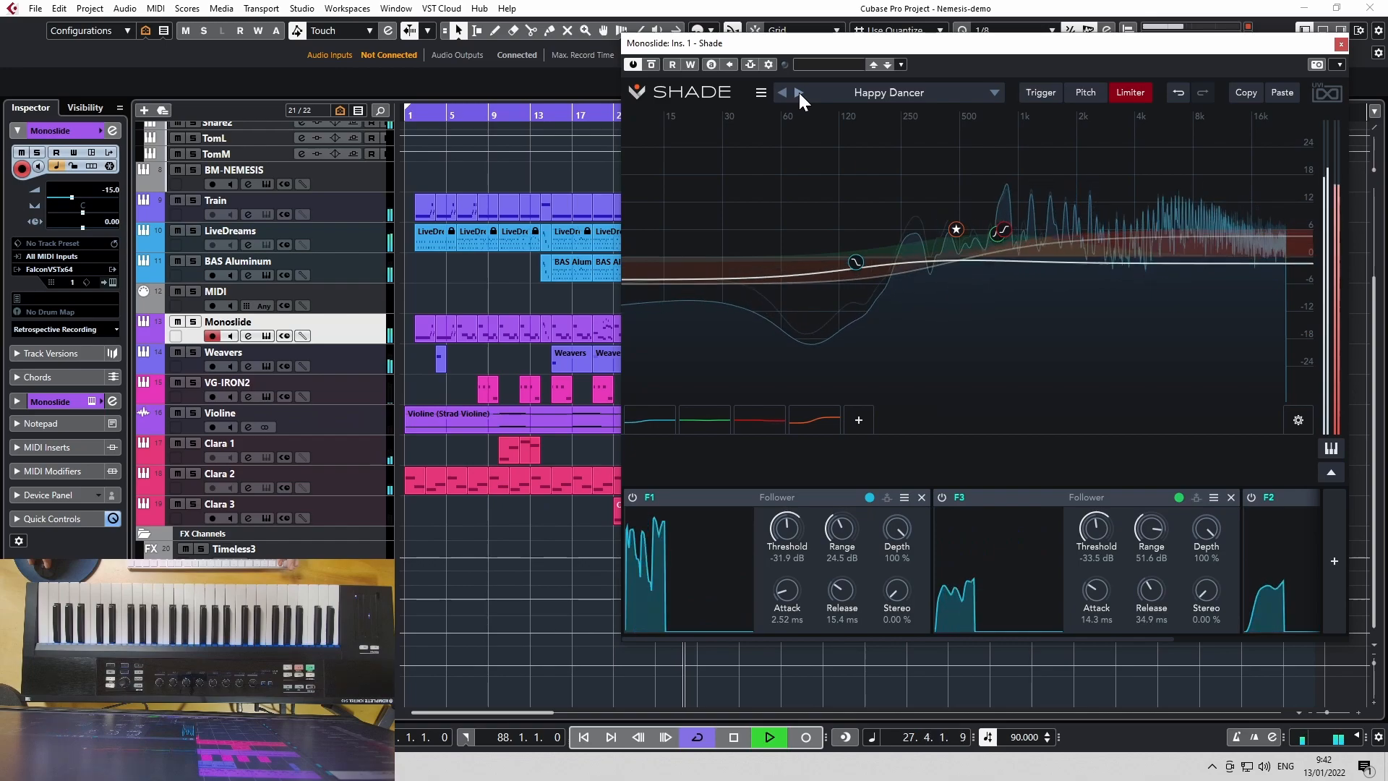
pyautogui.click(800, 92)
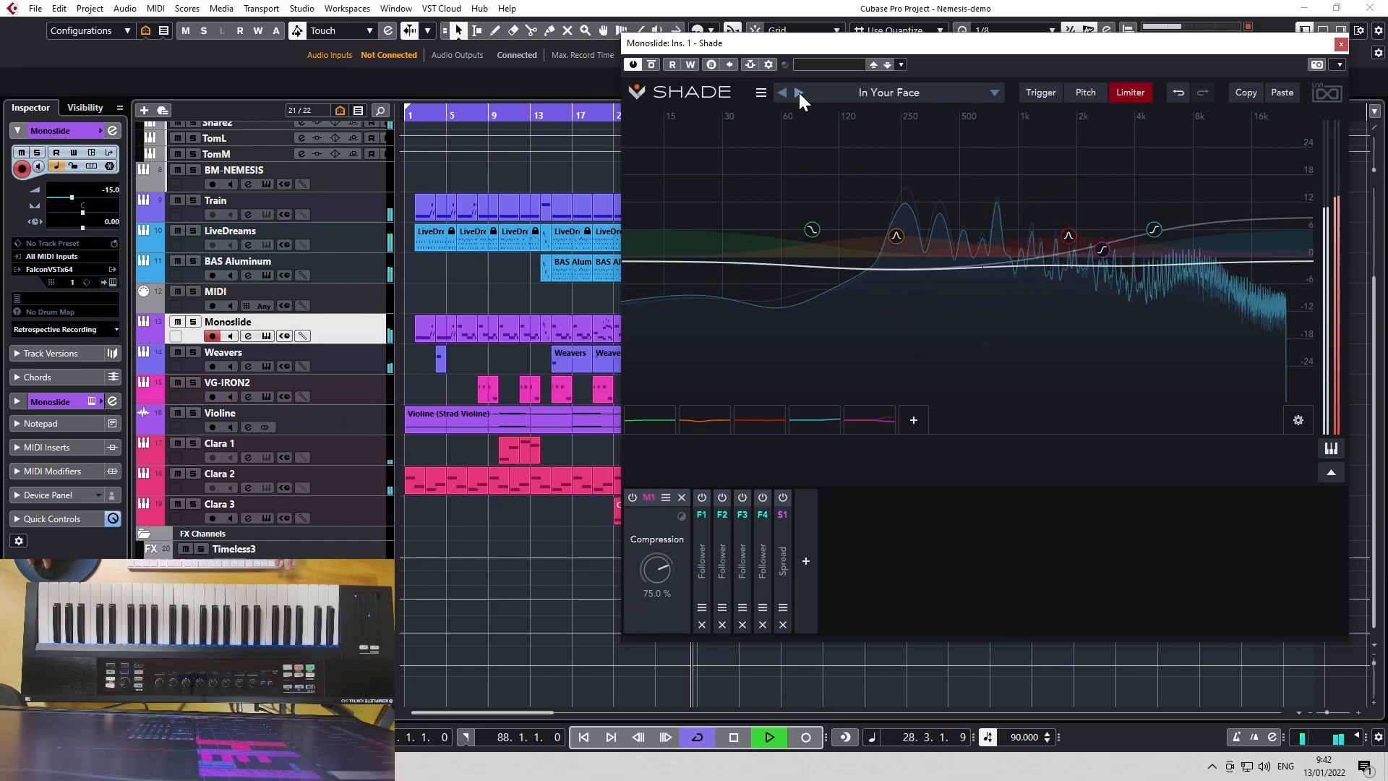
pyautogui.click(799, 93)
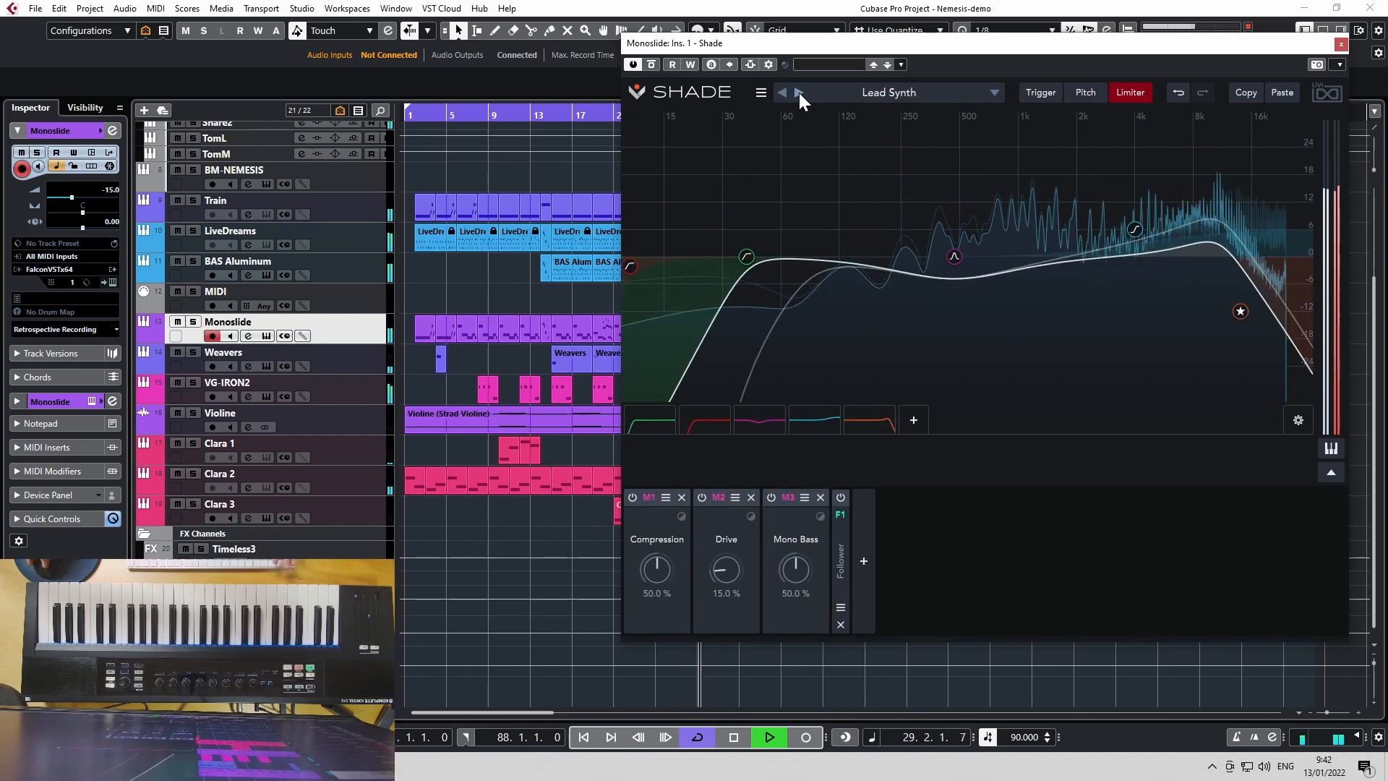
pyautogui.click(800, 93)
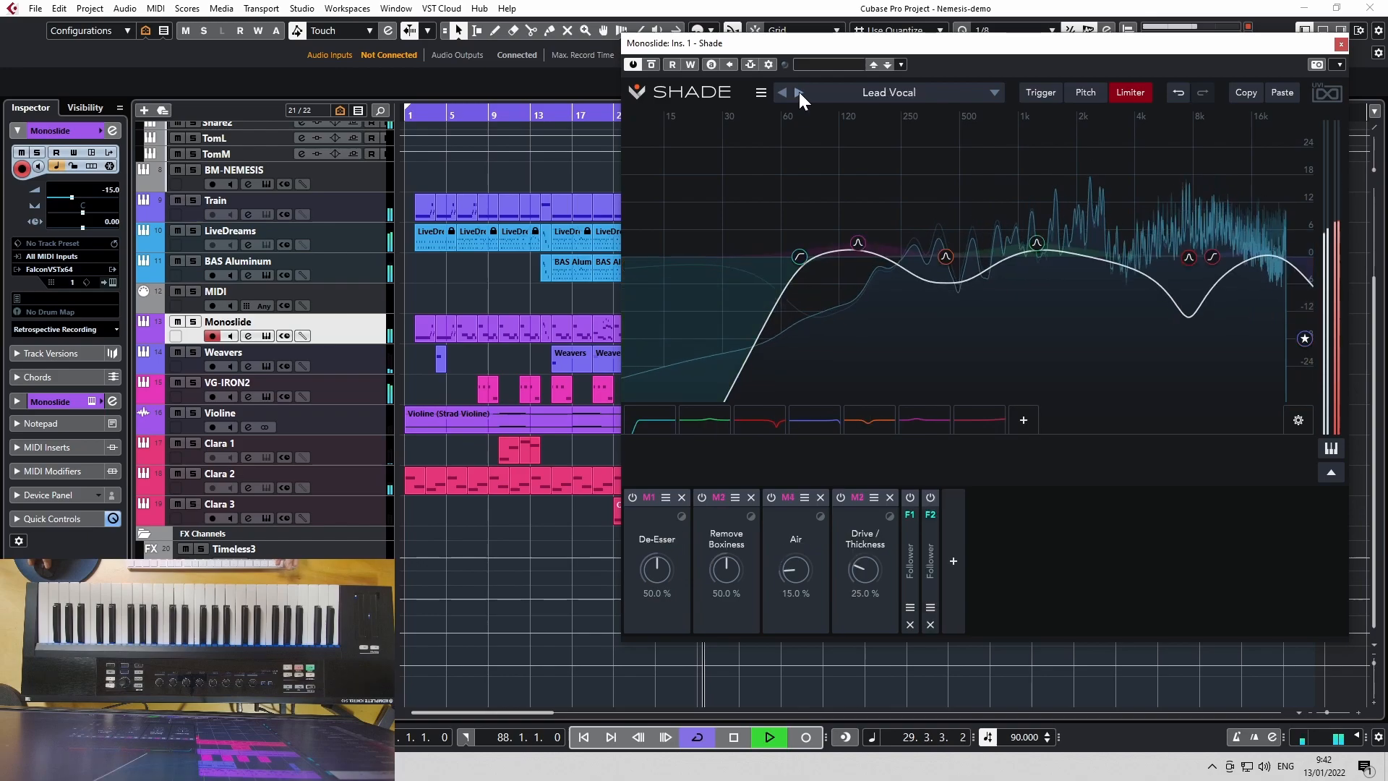
pyautogui.click(193, 321)
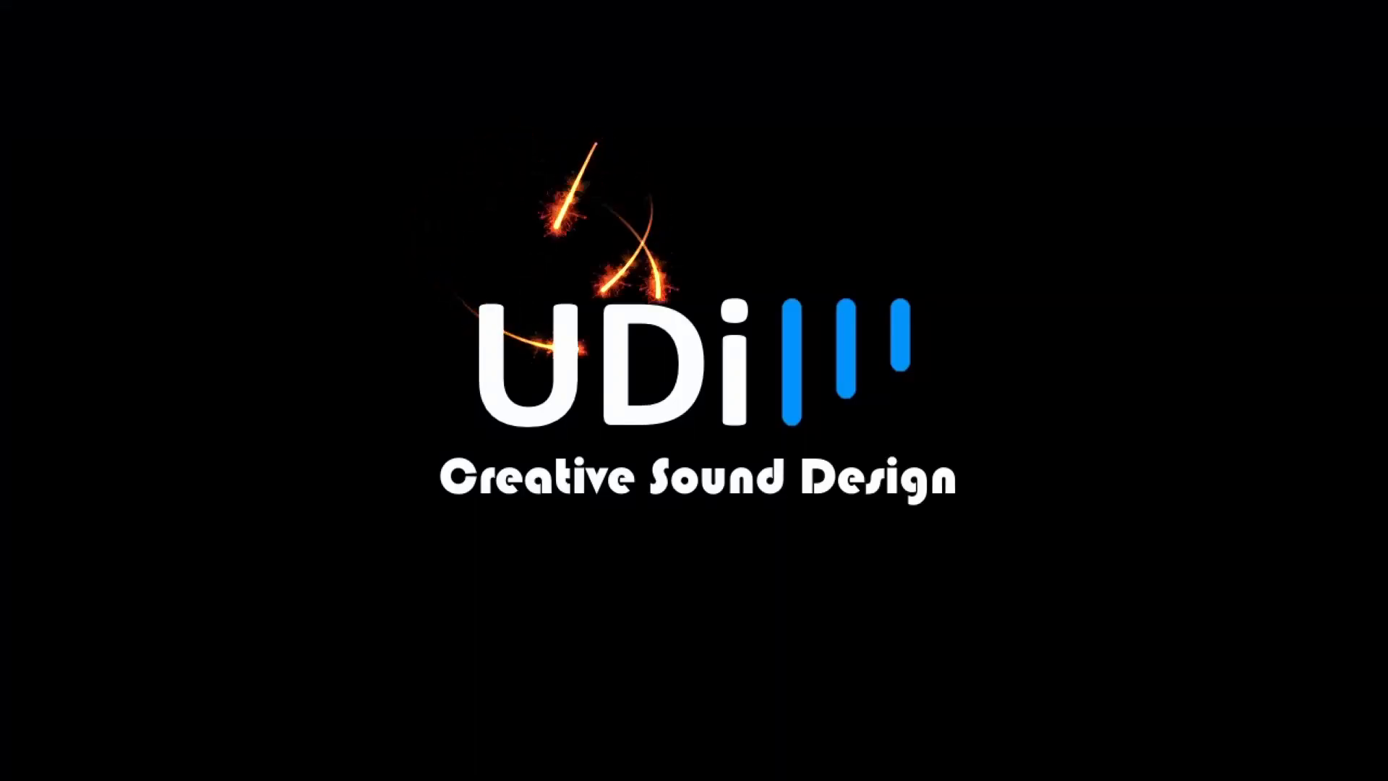